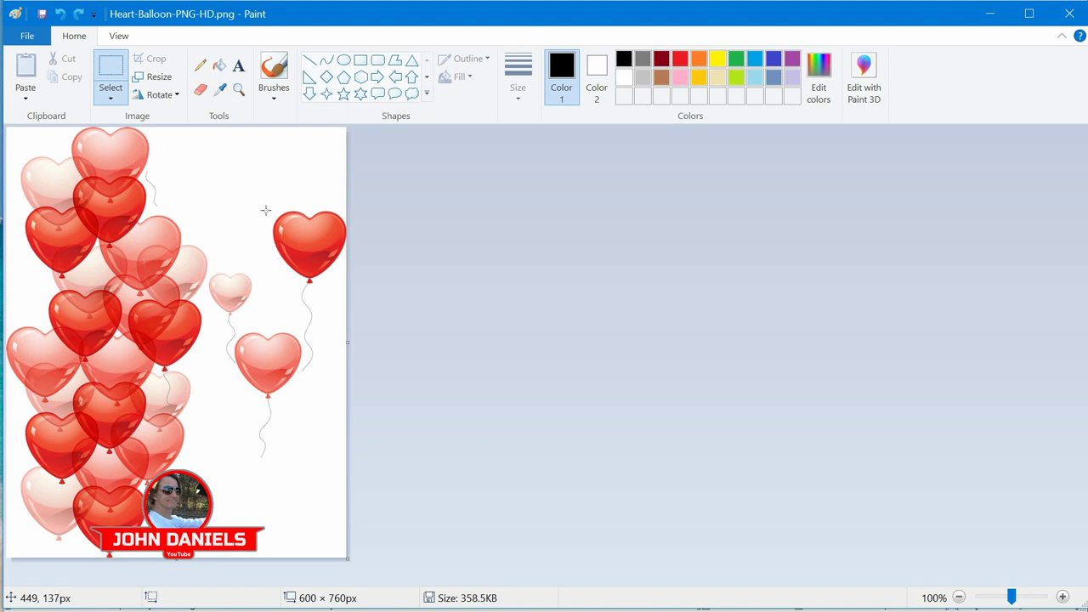
# - Select a rectangular area of about 168 × 198 px around the separate dark red balloon and move it left onto the balloon cluster
pyautogui.moveTo(251, 189); pyautogui.dragTo(350, 306)
pyautogui.moveTo(325, 262); pyautogui.dragTo(206, 230)
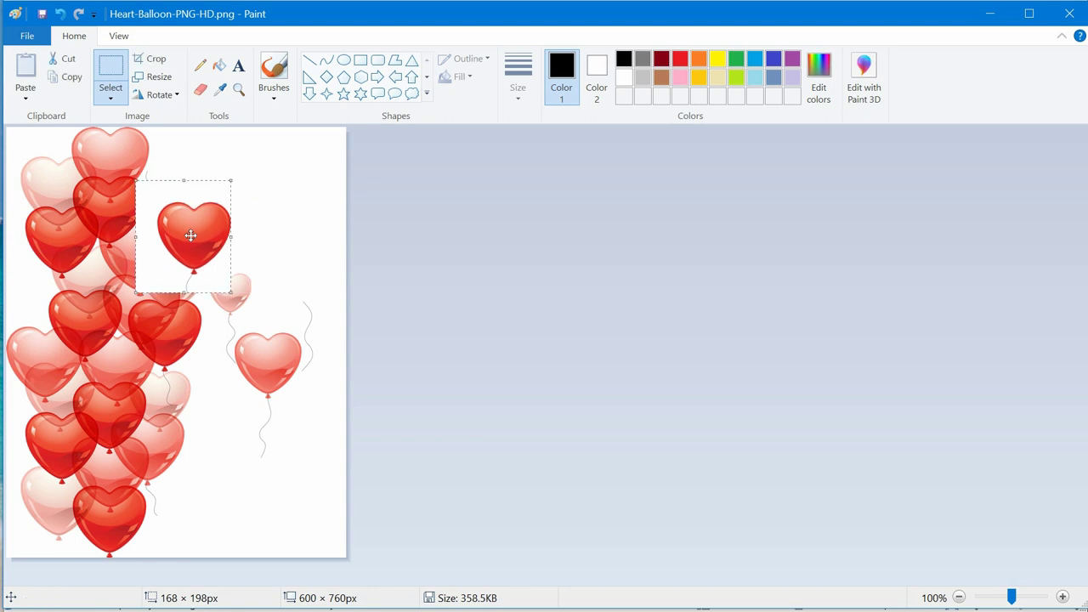
pyautogui.click(270, 238)
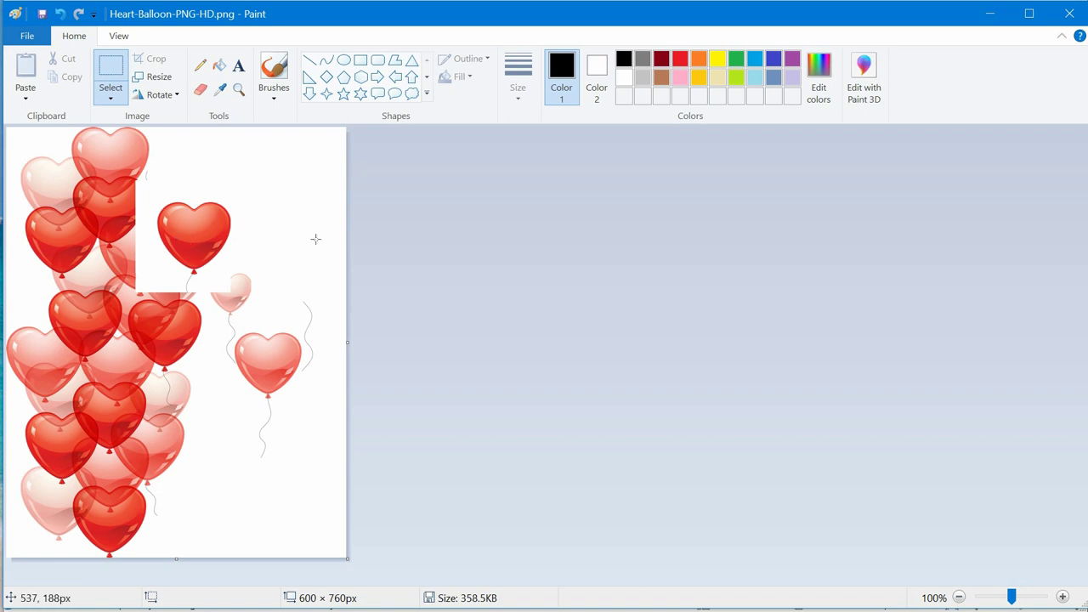
# - Switch to the paint.net website in the browser and look up the free dotPDN version on its download page
pyautogui.click(991, 14)
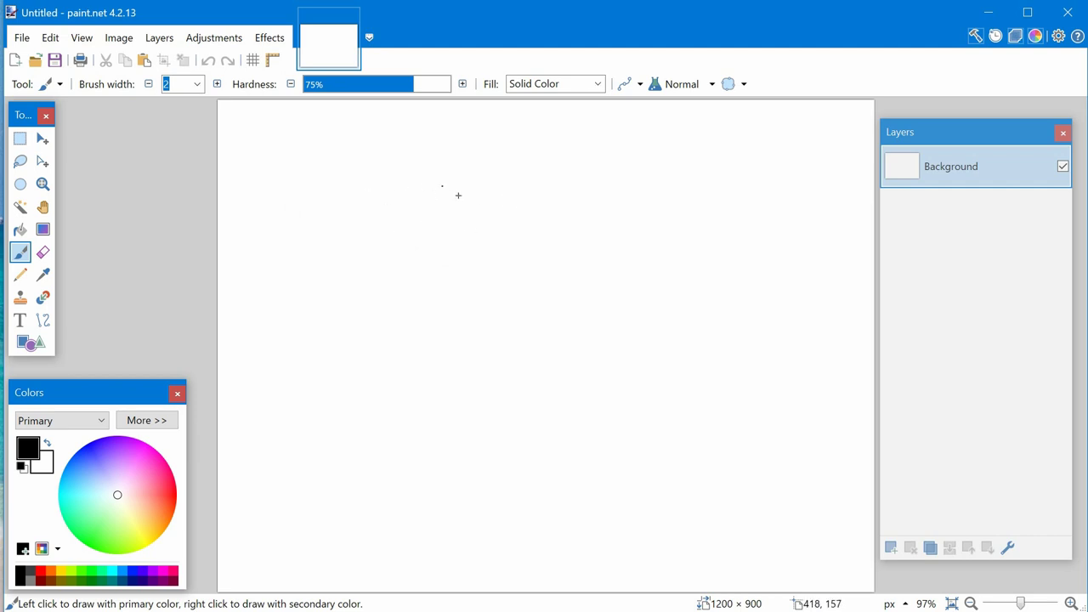
pyautogui.click(987, 14)
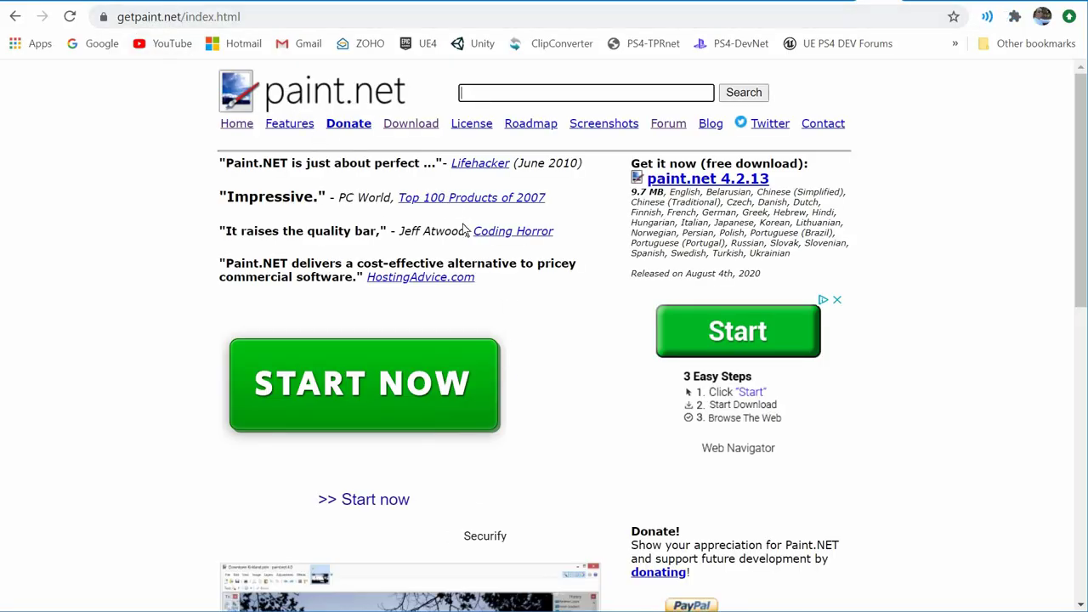
pyautogui.click(415, 125)
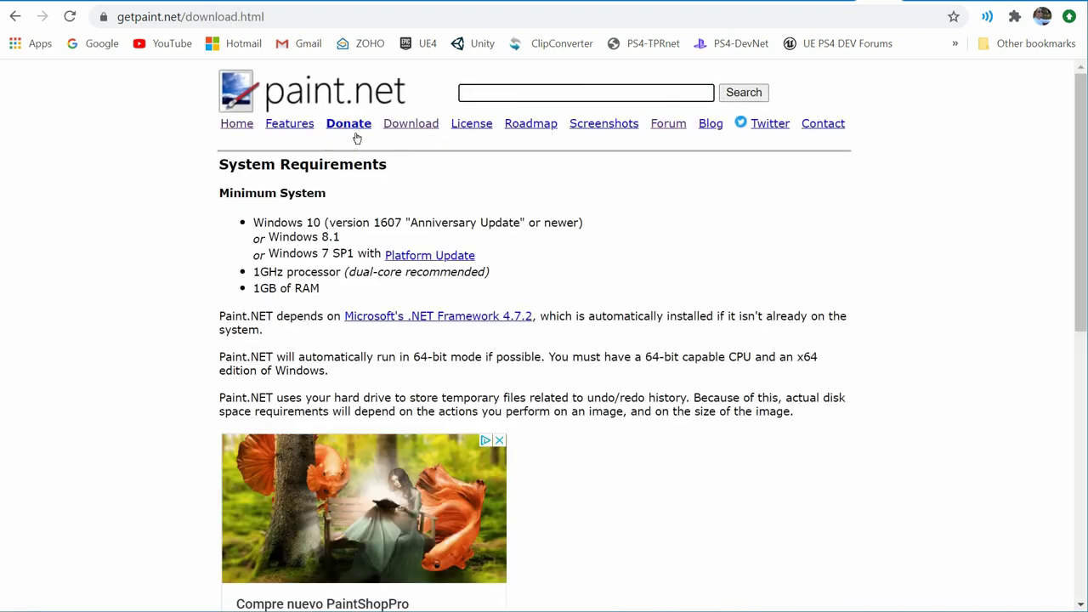
pyautogui.scroll(-10, 449, 246)
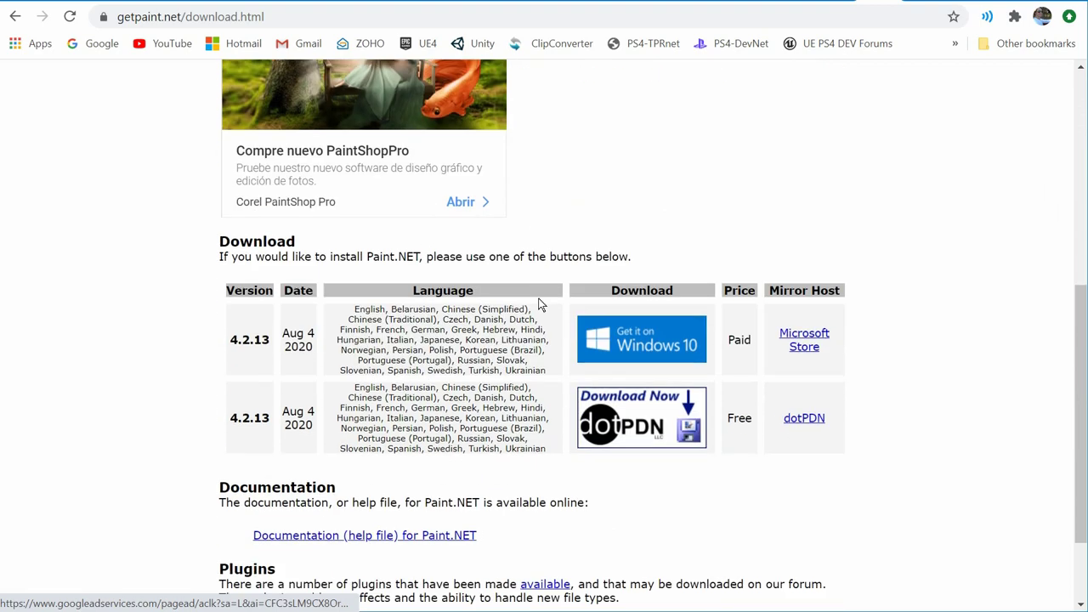
pyautogui.scroll(1, 538, 300)
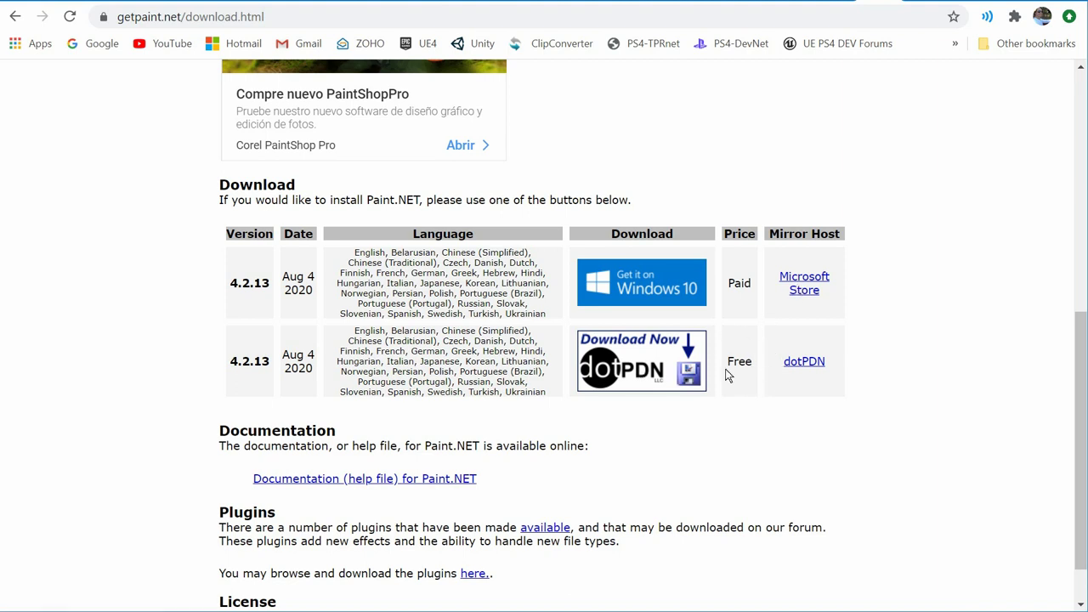
pyautogui.click(805, 361)
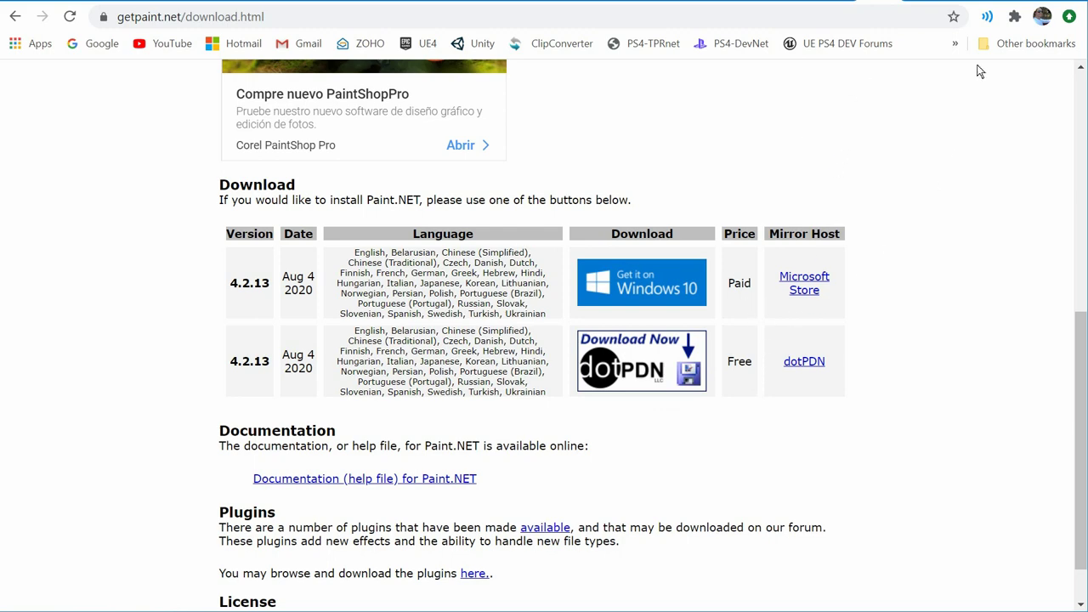
pyautogui.click(998, 0)
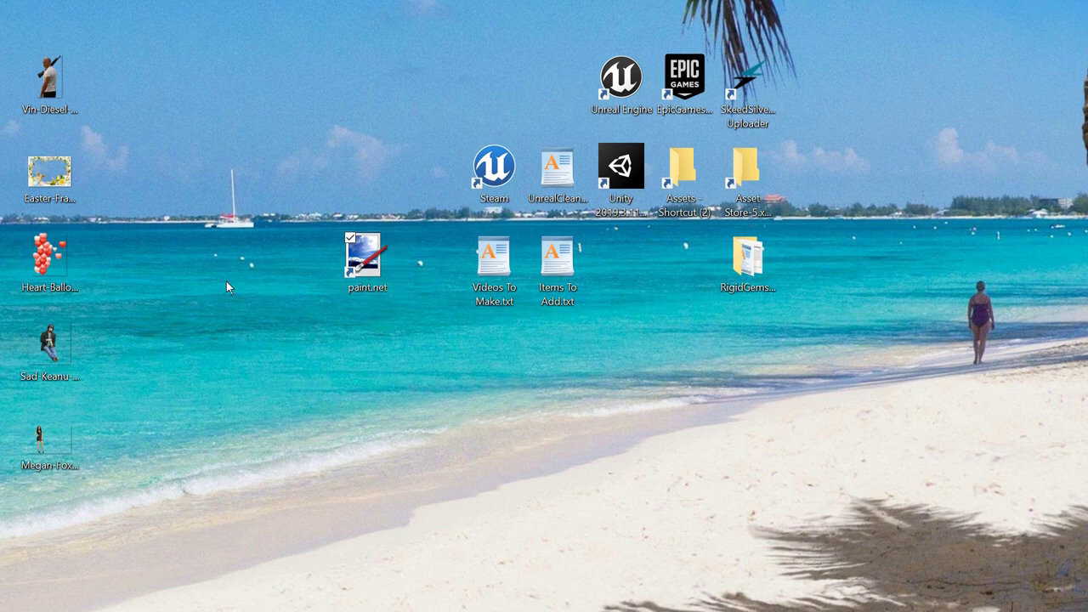
pyautogui.click(68, 250)
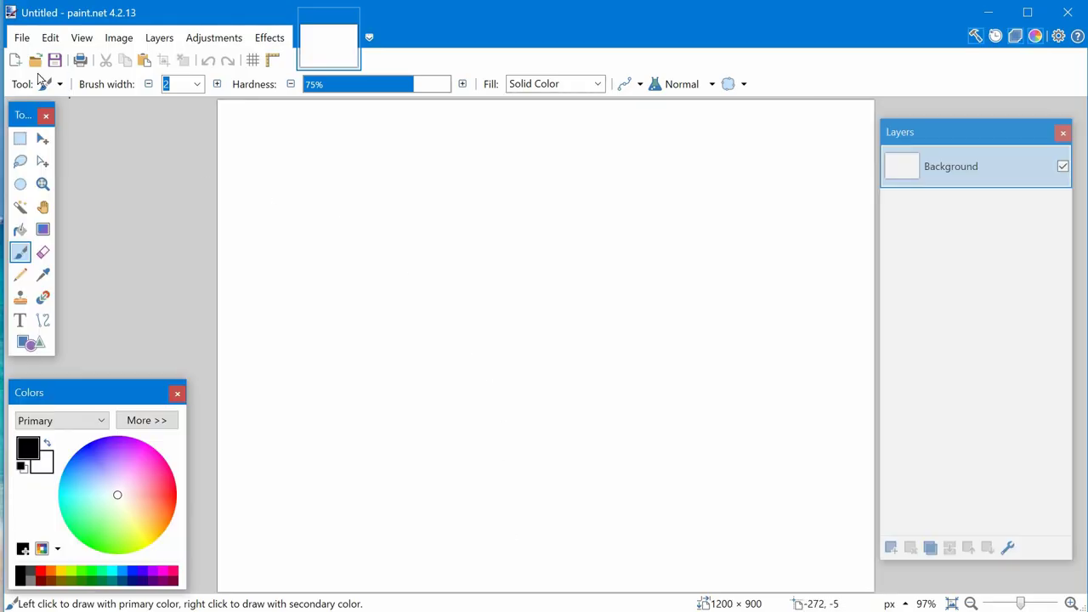
pyautogui.click(22, 37)
pyautogui.click(38, 78)
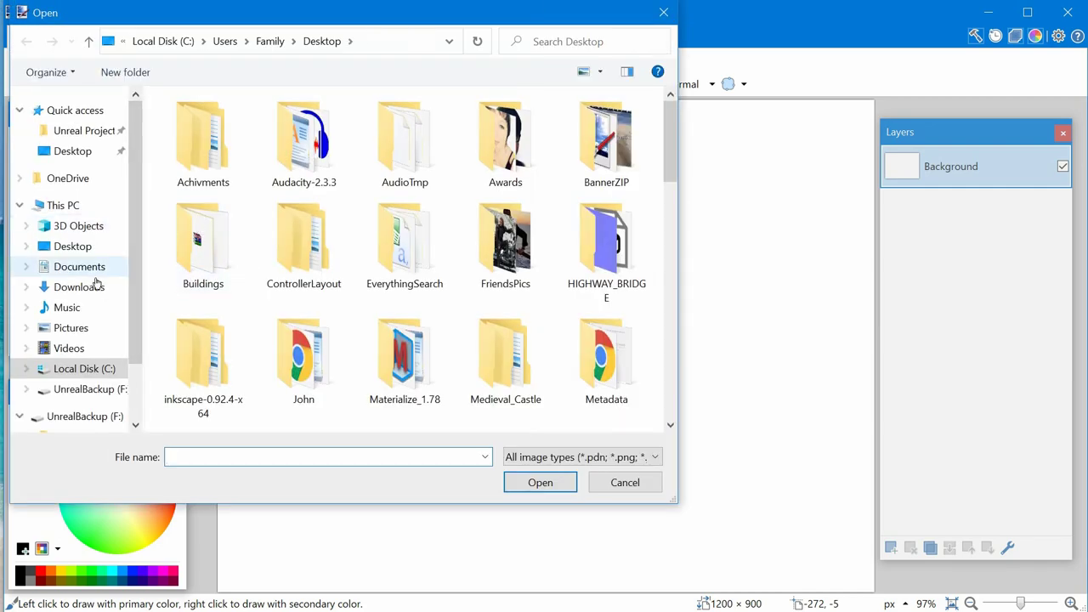
pyautogui.scroll(-3, 257, 260)
pyautogui.scroll(3, 260, 257)
pyautogui.scroll(-4, 262, 255)
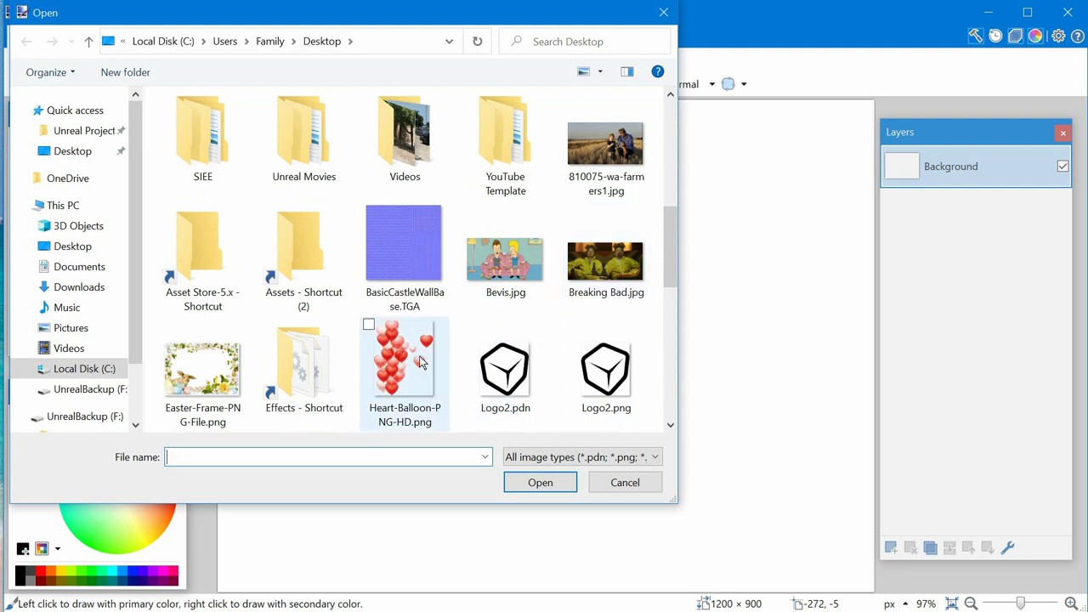
pyautogui.click(621, 481)
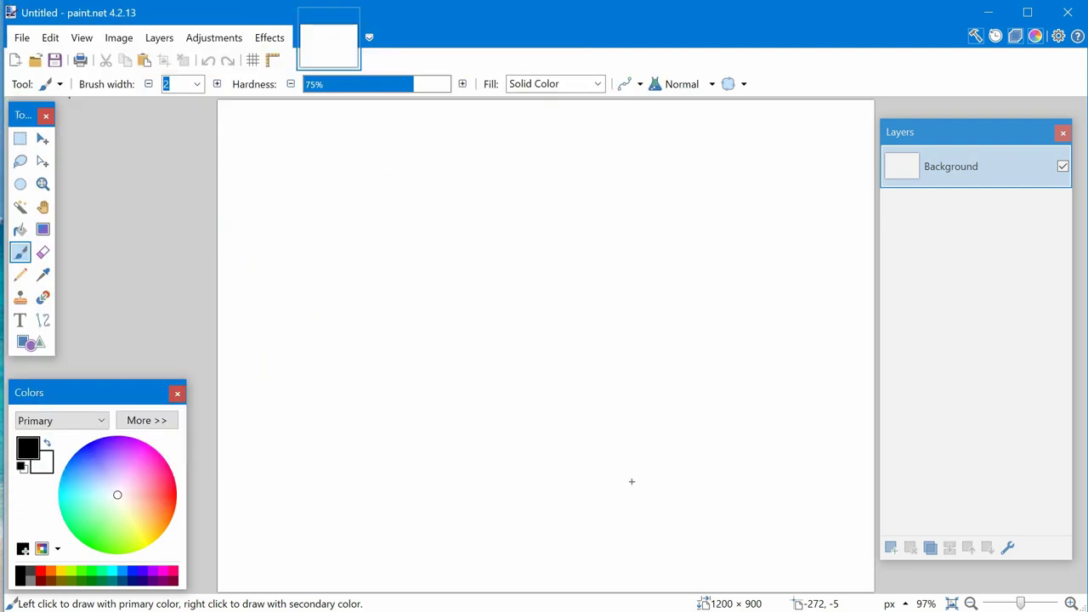
pyautogui.click(990, 15)
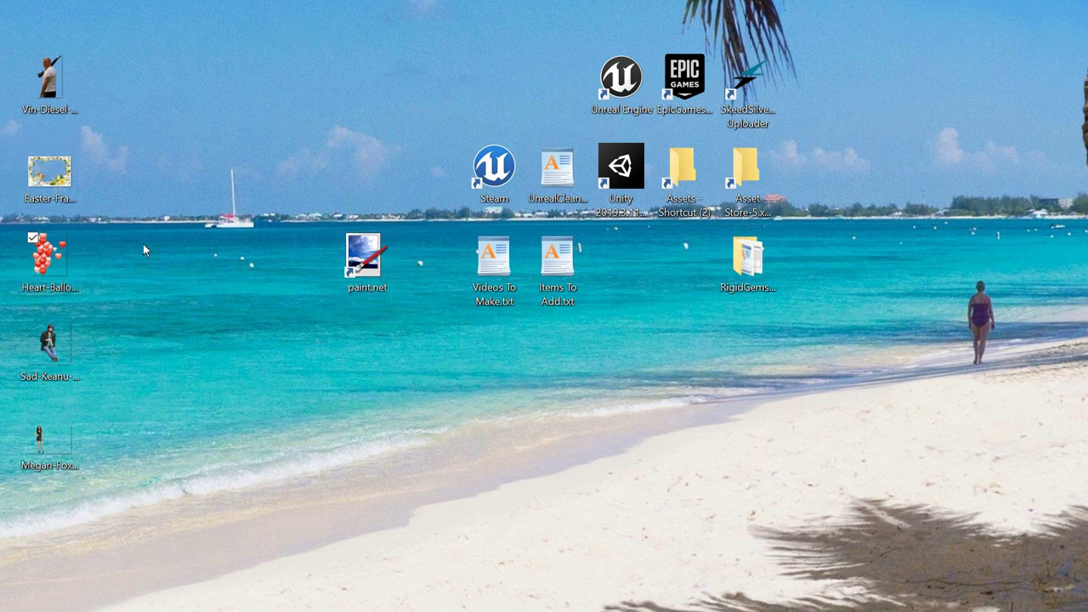
# - Open Heart-Balloon-PNG-HD.png from the desktop in paint.net and set paint.net to always open .png files
pyautogui.rightClick(59, 253)
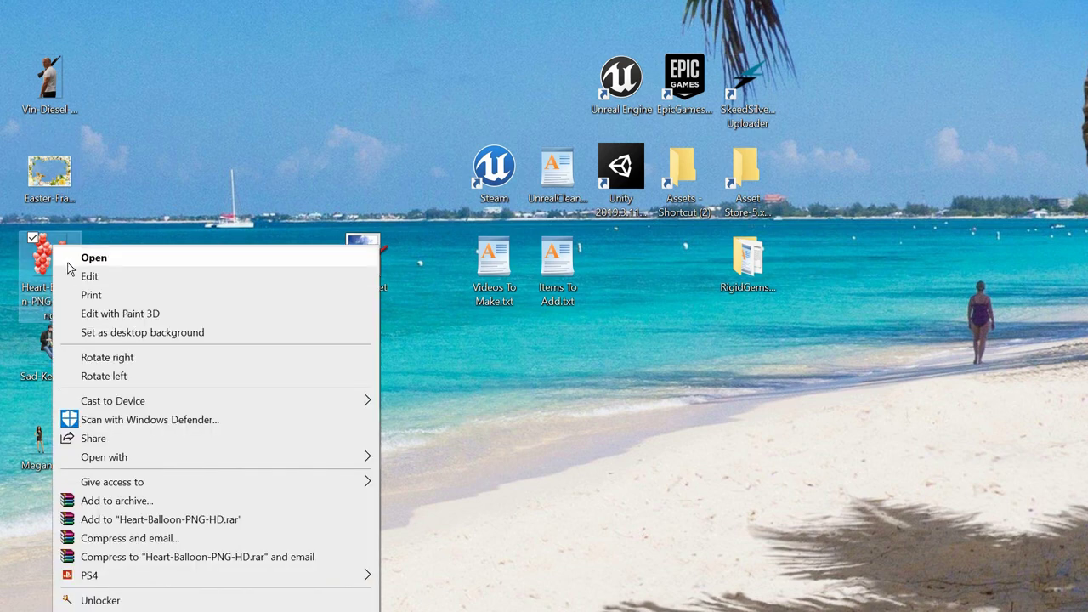
pyautogui.moveTo(137, 584)
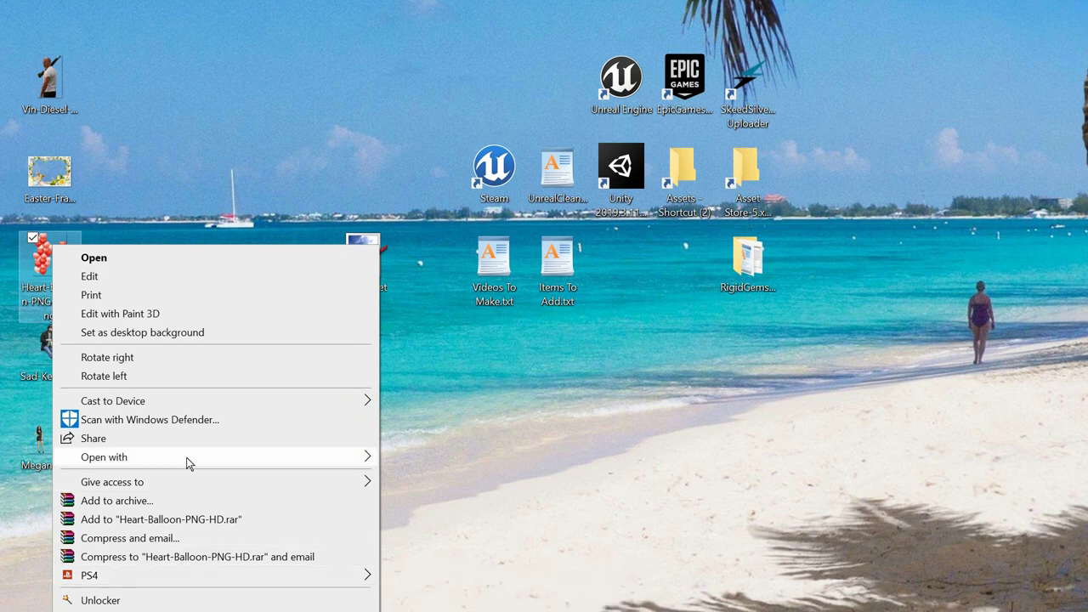
pyautogui.moveTo(185, 462)
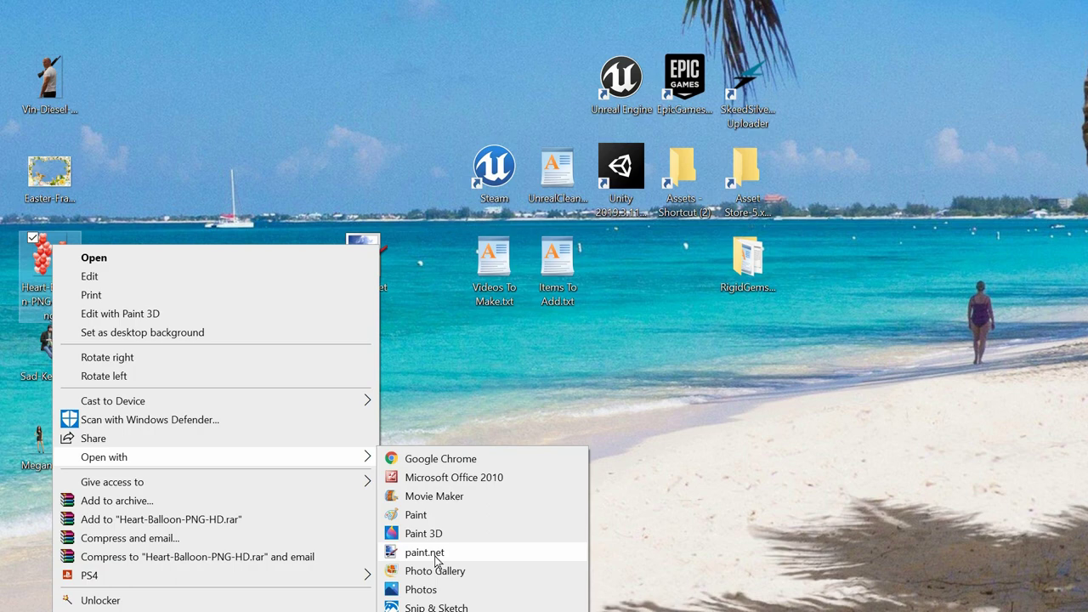
pyautogui.click(425, 611)
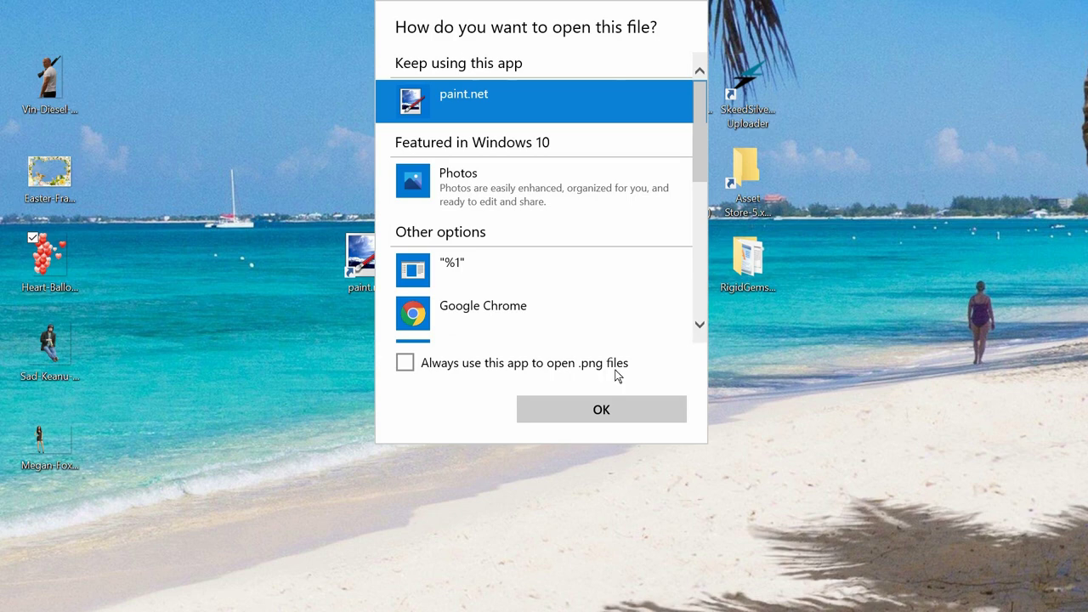
pyautogui.click(407, 364)
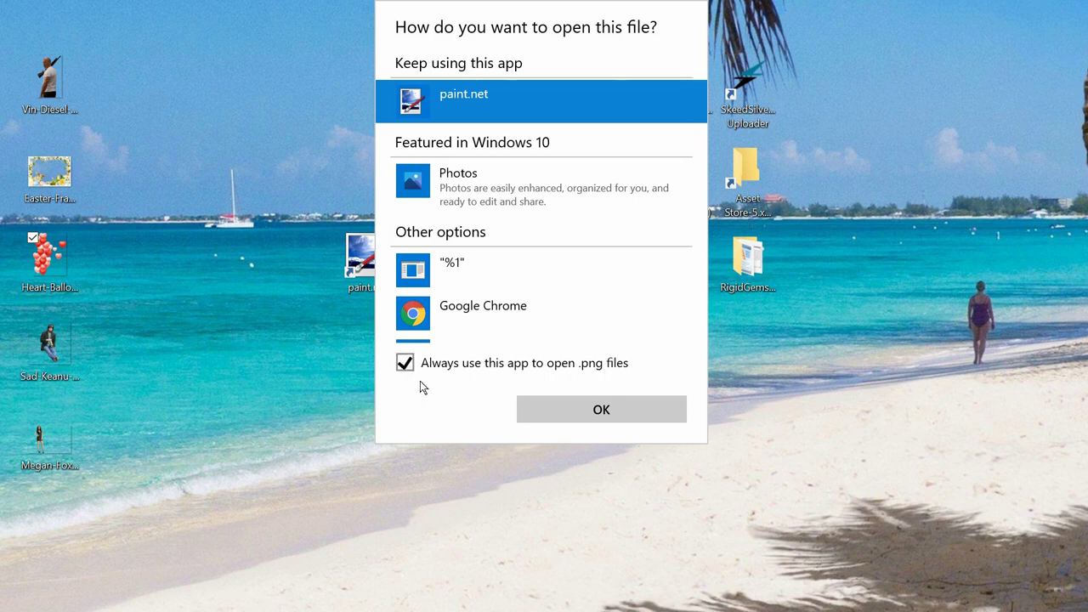
pyautogui.click(531, 411)
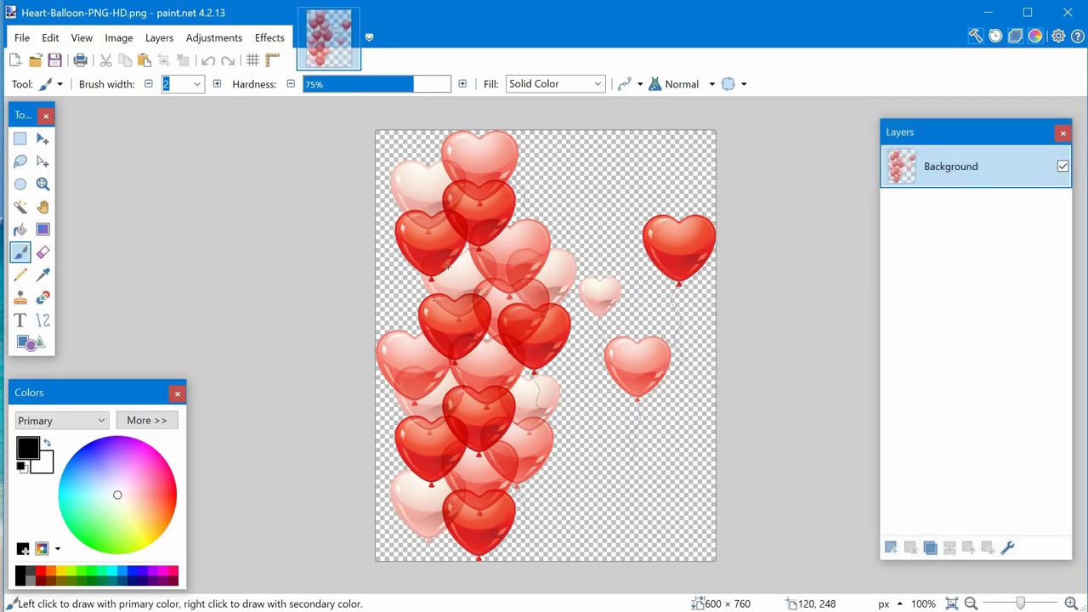
# - Close paint.net, reopen Heart-Balloon-PNG-HD.png from the desktop, and move the Layers window closer to the canvas
pyautogui.click(1067, 17)
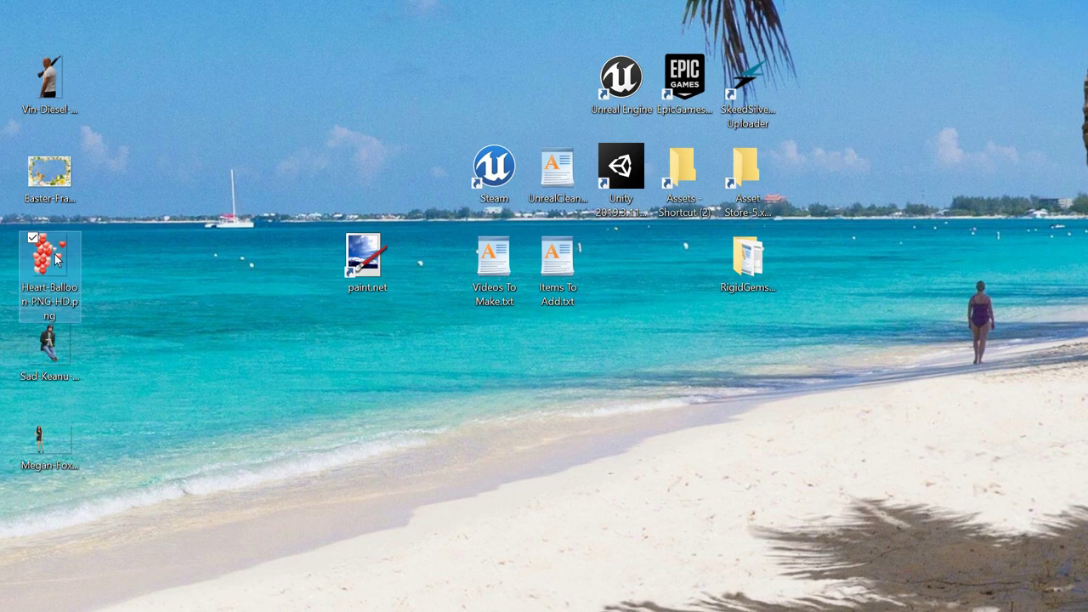
pyautogui.doubleClick(56, 259)
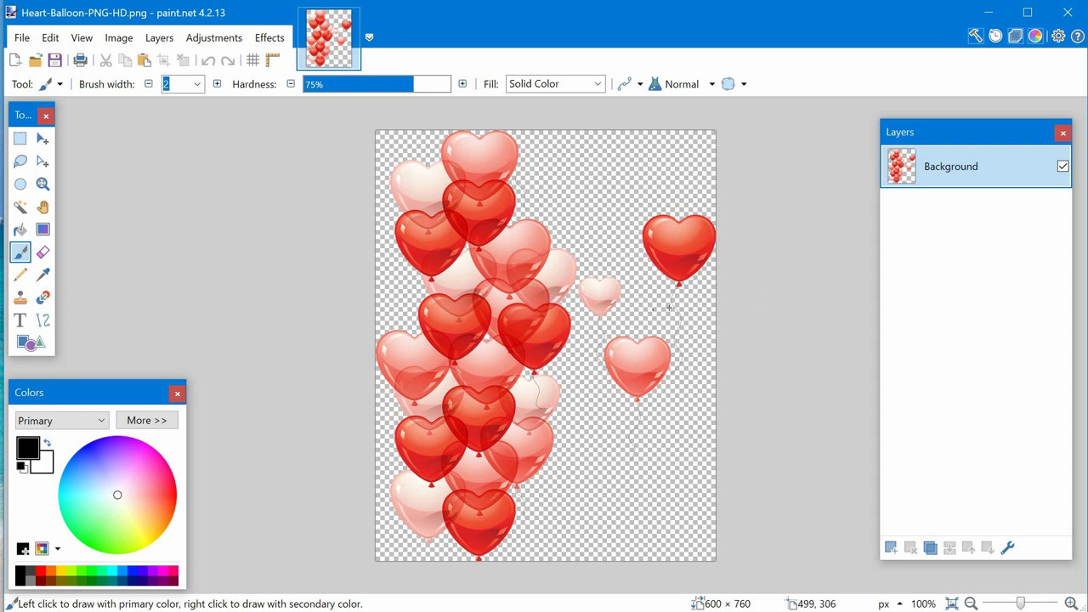
pyautogui.moveTo(969, 134); pyautogui.dragTo(919, 133)
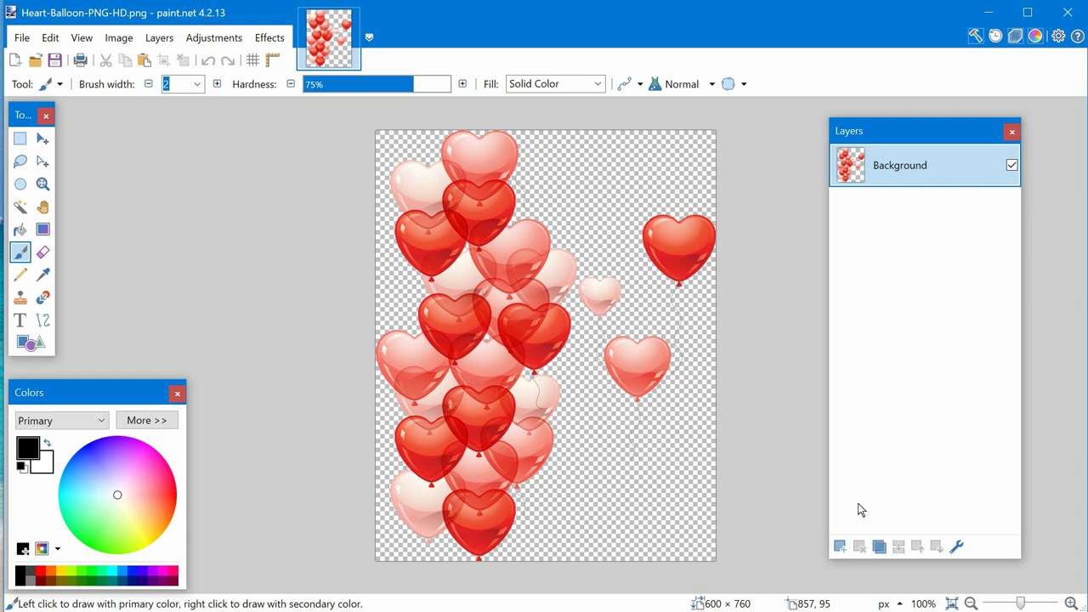
# - Add six new empty layers above the Background layer
pyautogui.click(846, 555)
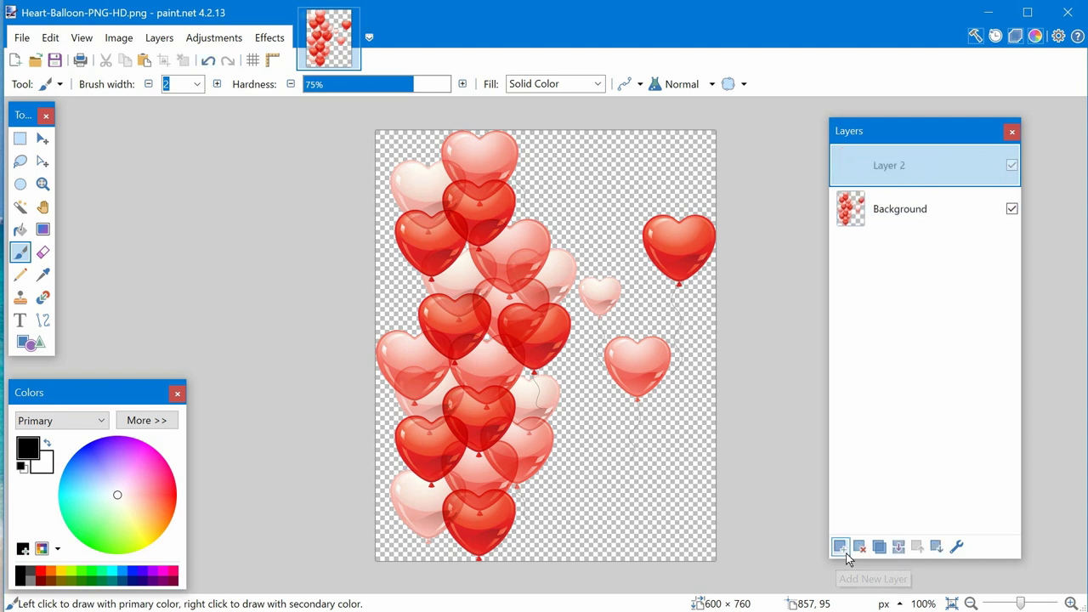
pyautogui.click(846, 555)
pyautogui.click(846, 556)
pyautogui.click(846, 555)
pyautogui.click(846, 555)
pyautogui.click(846, 555)
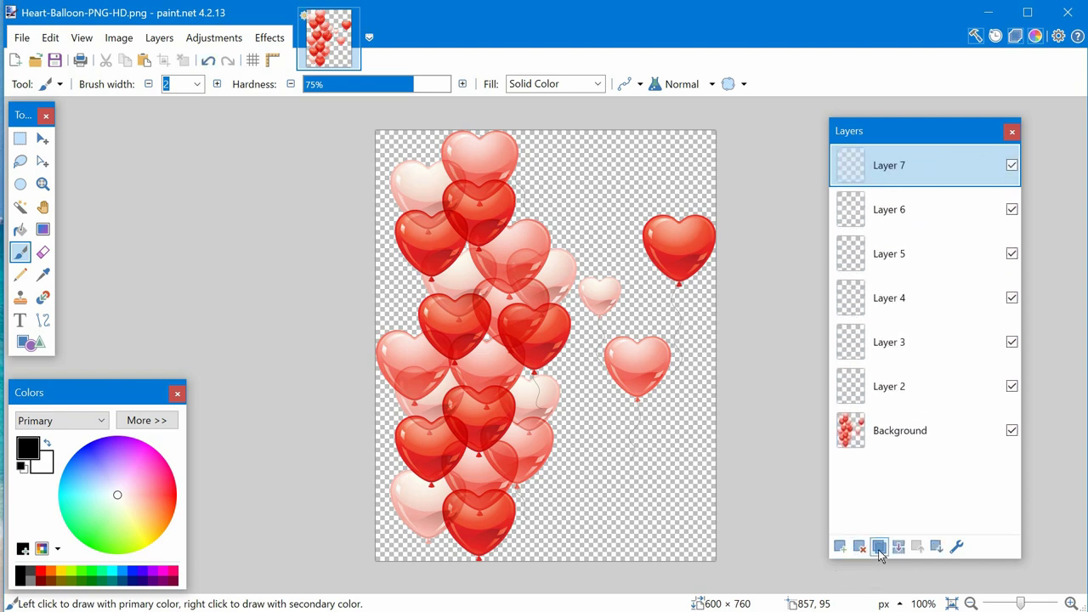
# - Delete the six empty layers so that only the Background layer is left
pyautogui.click(861, 548)
pyautogui.click(860, 547)
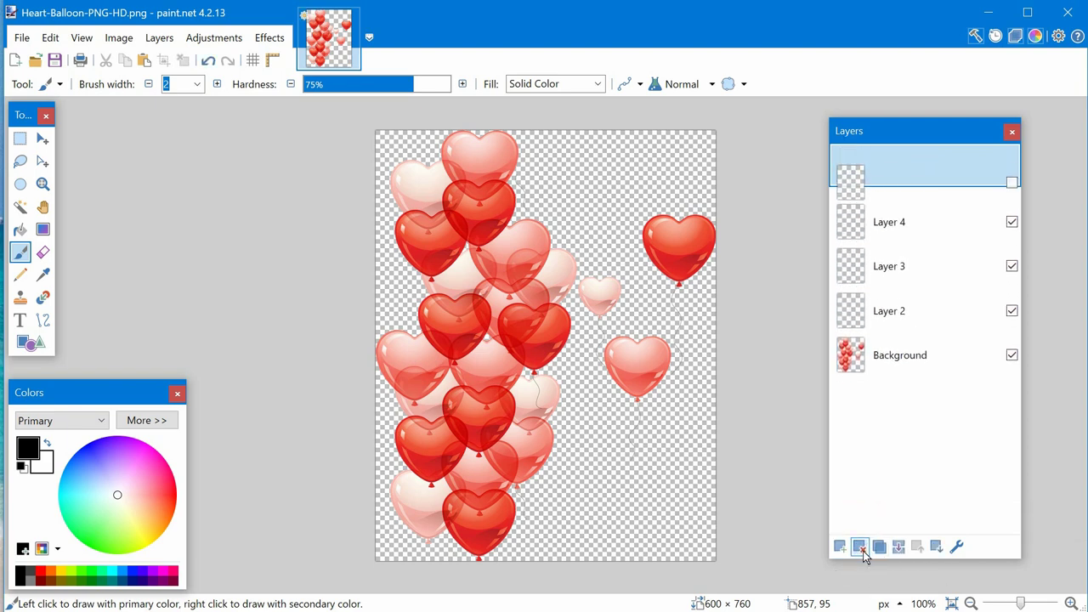
pyautogui.click(861, 548)
pyautogui.click(861, 547)
pyautogui.click(860, 548)
pyautogui.click(860, 548)
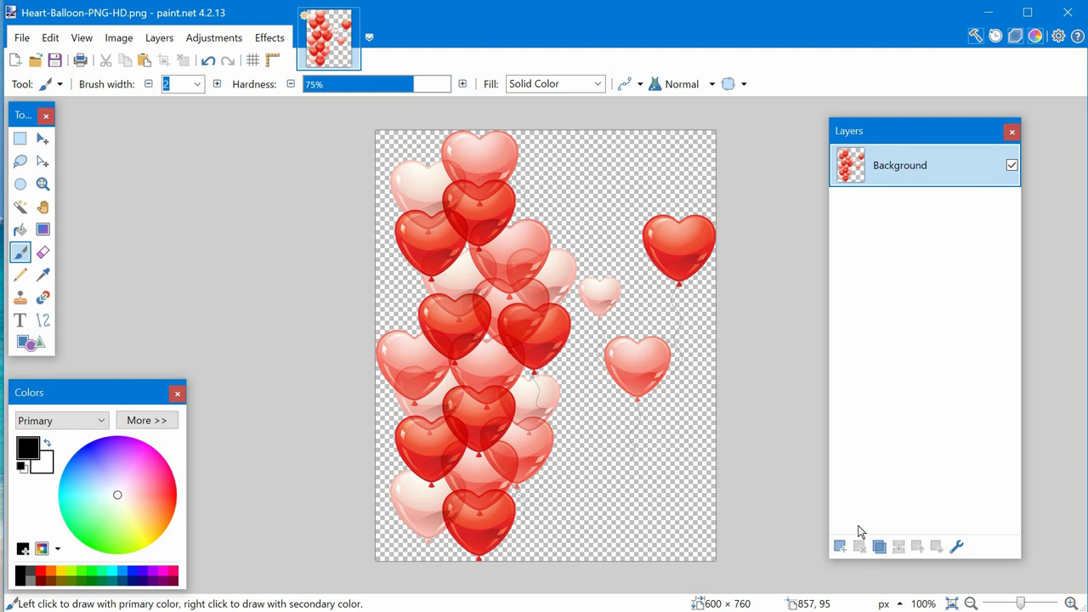
# - Add three new empty layers above the Background layer and delete all three again
pyautogui.click(841, 546)
pyautogui.click(842, 547)
pyautogui.click(842, 547)
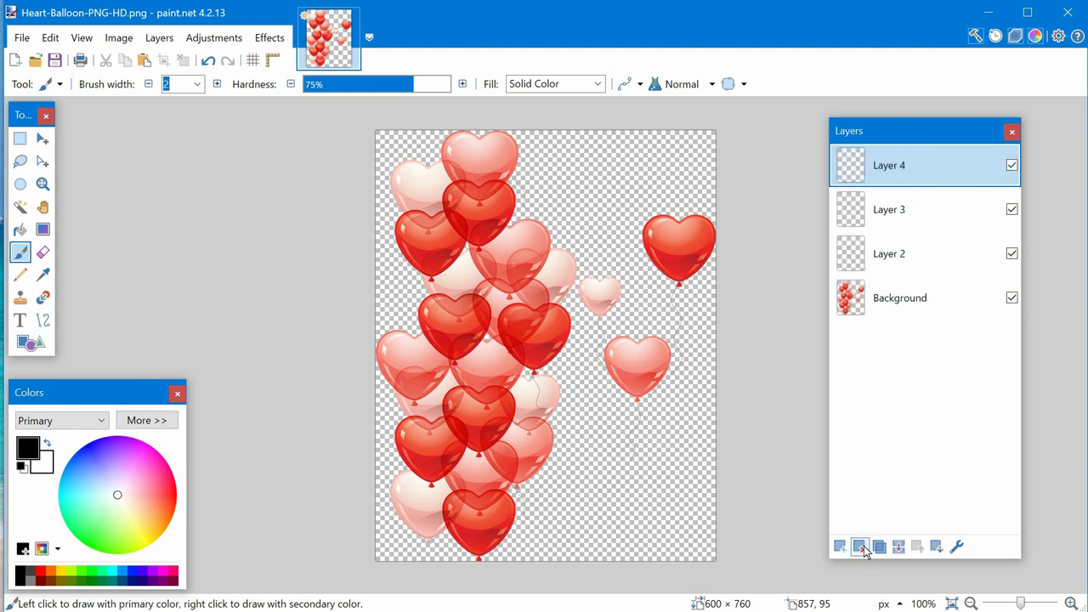
pyautogui.click(860, 547)
pyautogui.click(860, 548)
pyautogui.click(860, 548)
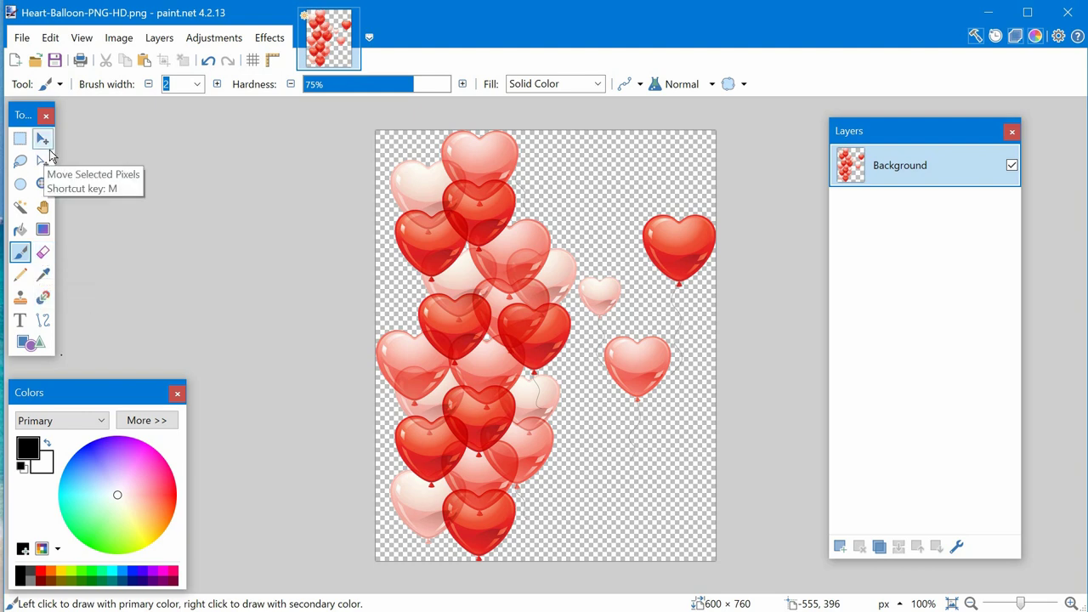
# - Select the separate dark red balloon at the image's right edge with the Magic Wand
pyautogui.click(24, 212)
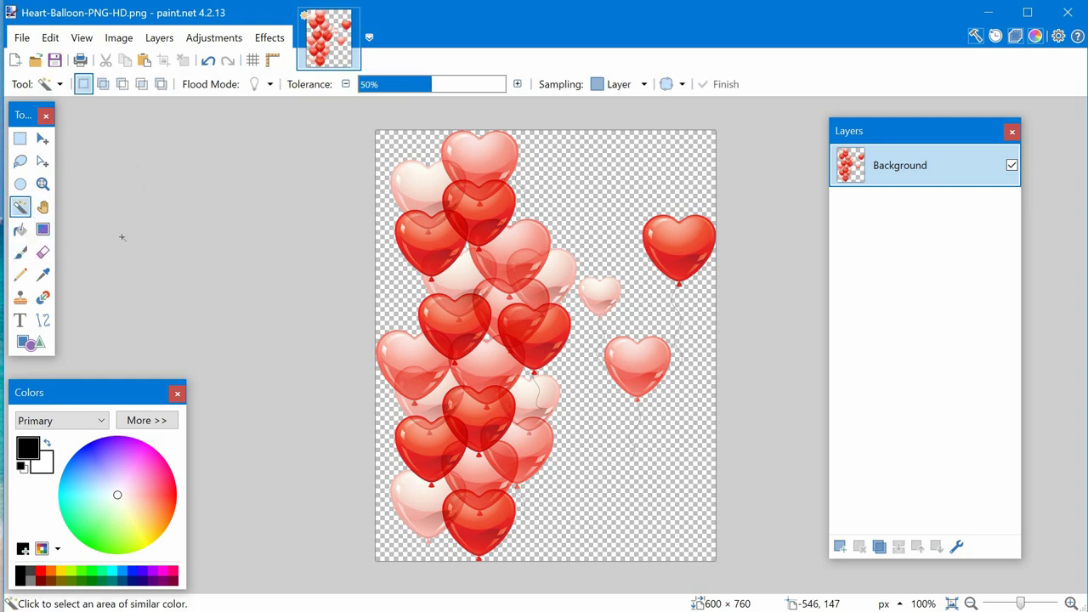
pyautogui.click(666, 245)
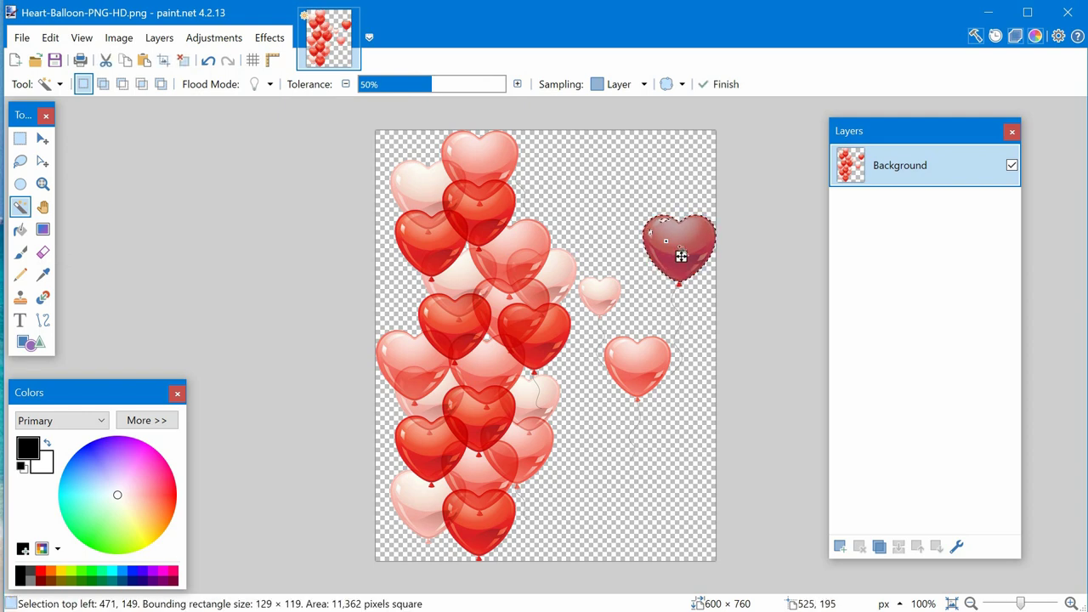
pyautogui.scroll(3, 666, 241)
pyautogui.scroll(2, 661, 241)
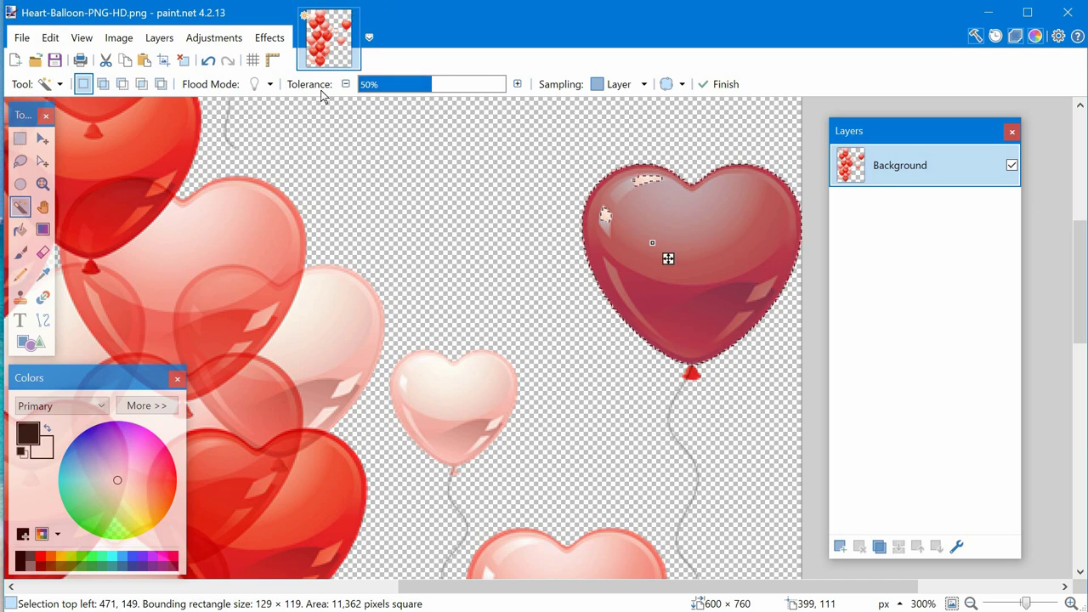
# - Raise the Magic Wand tolerance to 77% so the selection includes the balloon's highlights, knot and whole string
pyautogui.moveTo(432, 91); pyautogui.dragTo(479, 92)
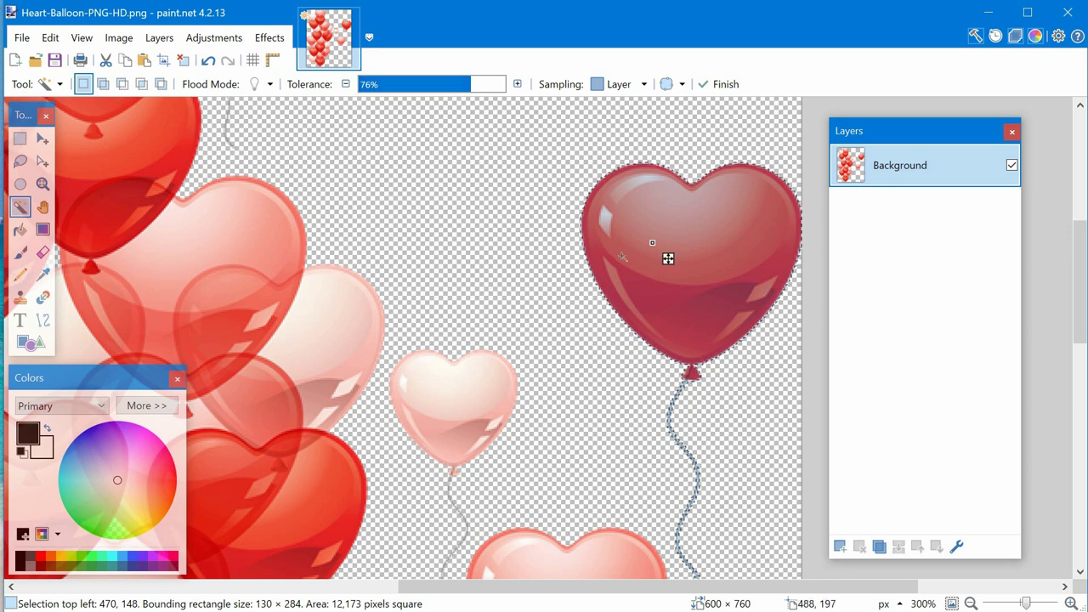
pyautogui.moveTo(449, 100); pyautogui.dragTo(481, 95)
pyautogui.scroll(-3, 685, 437)
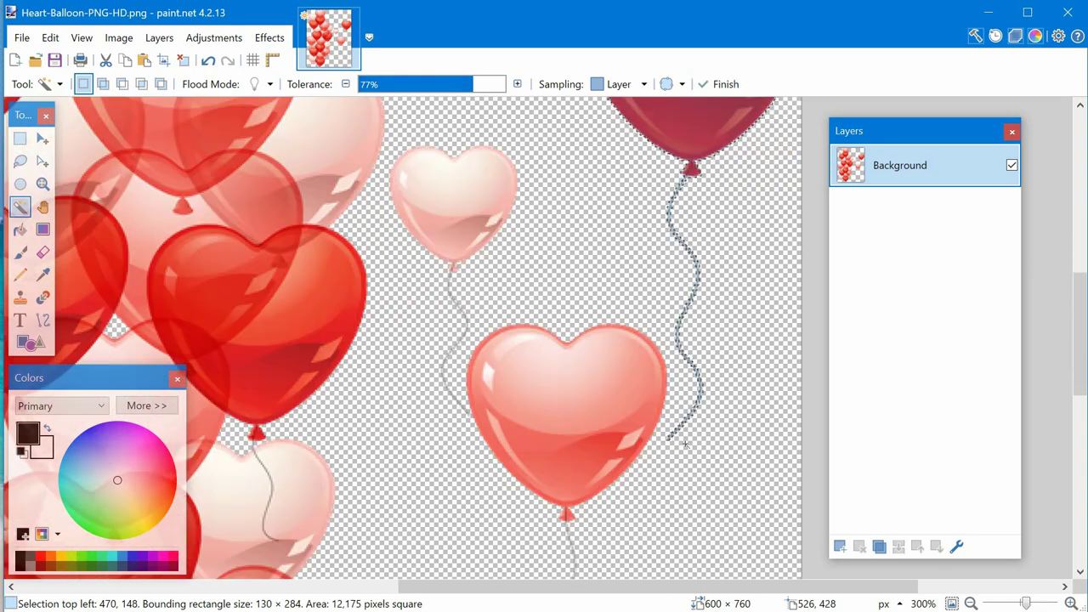
pyautogui.scroll(3, 685, 437)
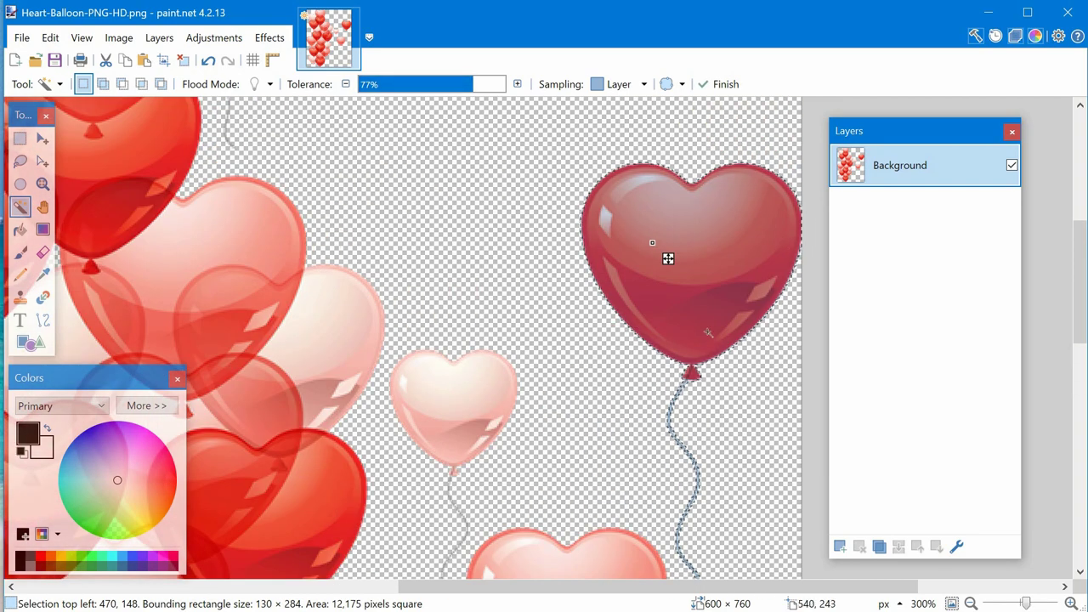
# - Copy the selected dark red balloon, and cut it out of the Background layer
pyautogui.scroll(-5, 524, 308)
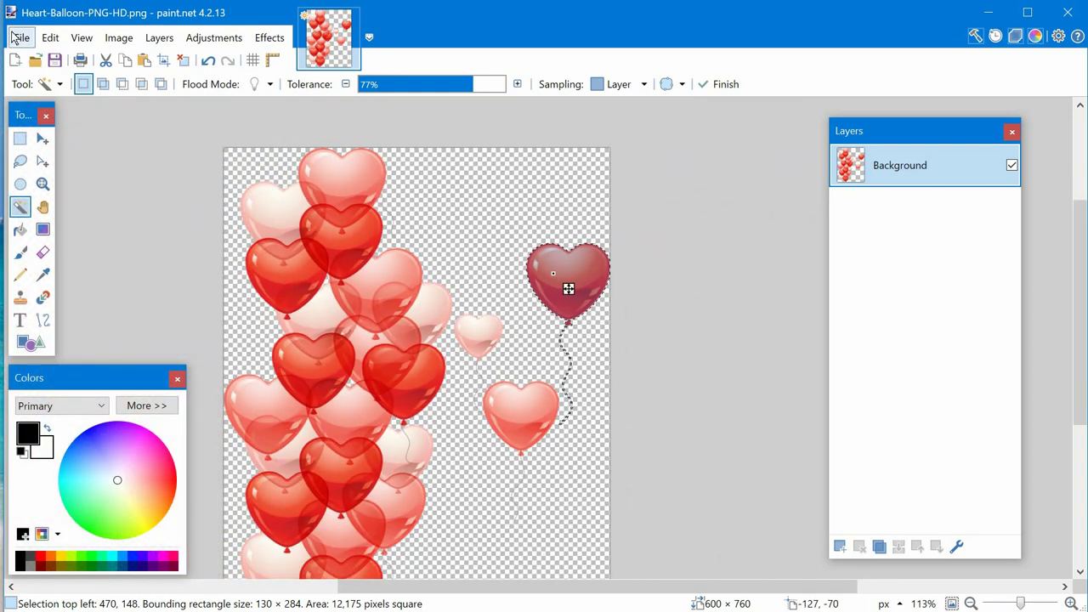
pyautogui.click(59, 42)
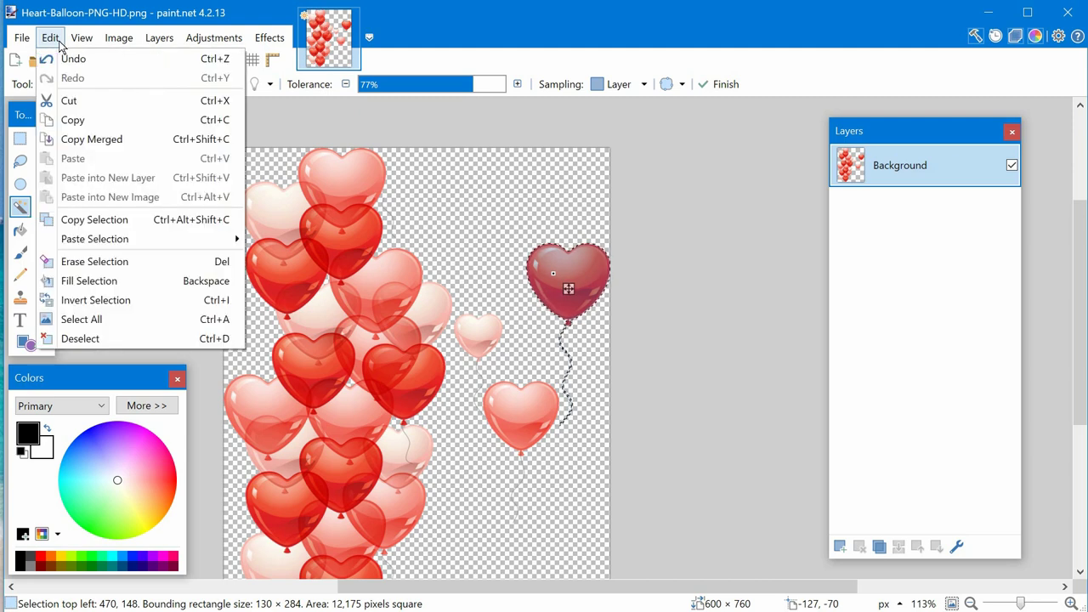
pyautogui.click(107, 128)
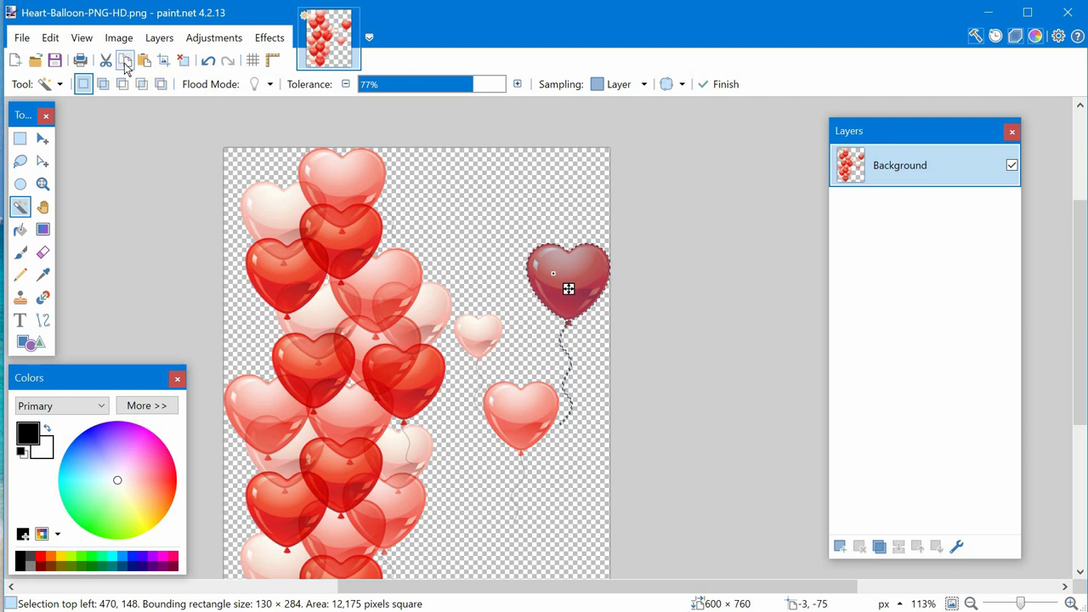
pyautogui.click(52, 40)
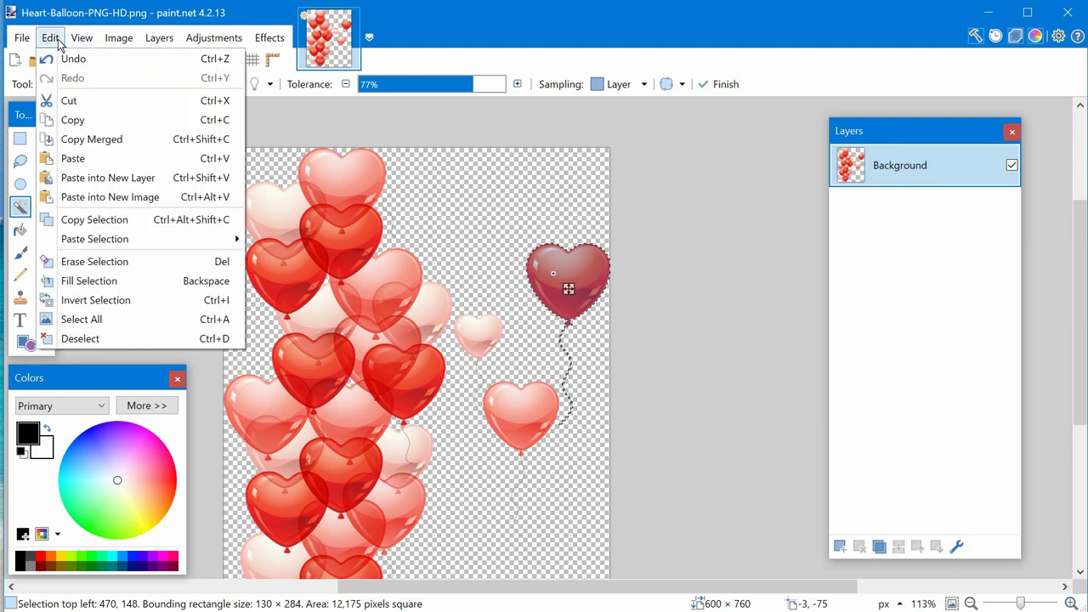
pyautogui.click(82, 102)
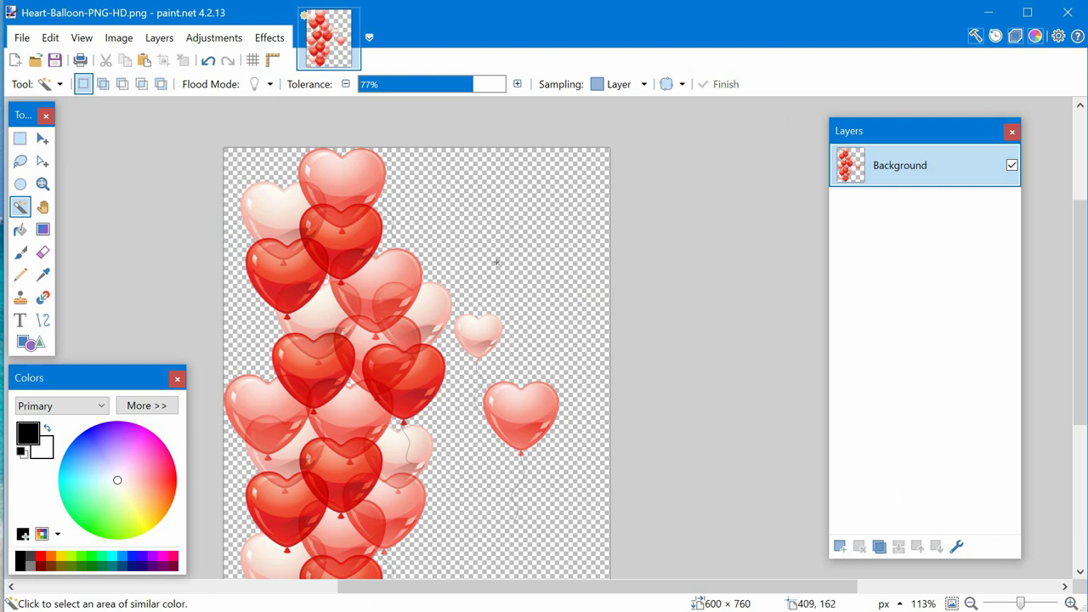
# - Paste the cut balloon onto a new layer, move it against the balloon cluster's upper right side and deselect it
pyautogui.click(842, 549)
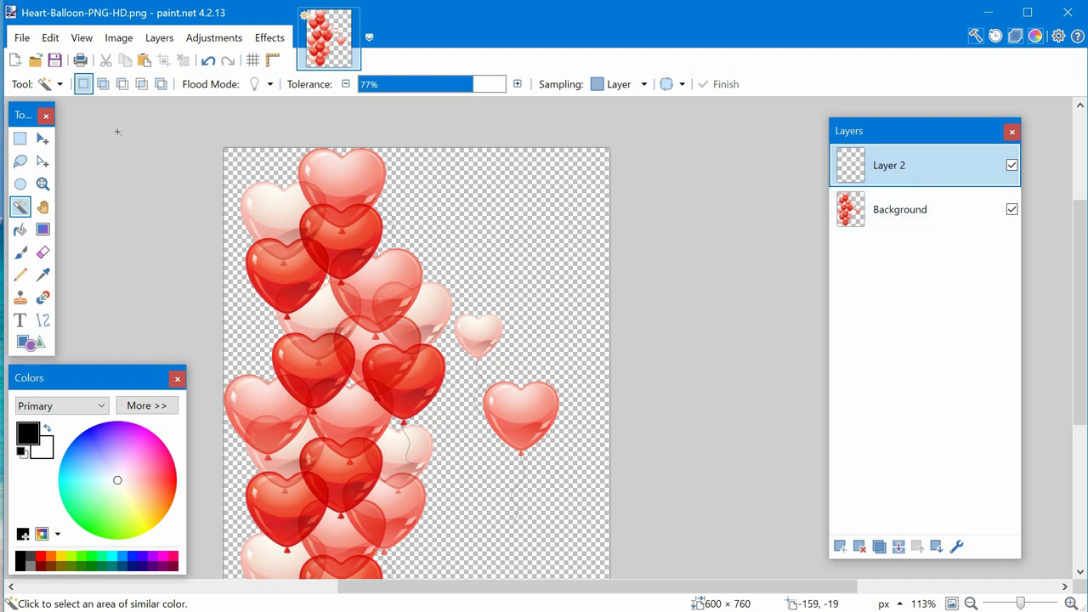
pyautogui.click(50, 38)
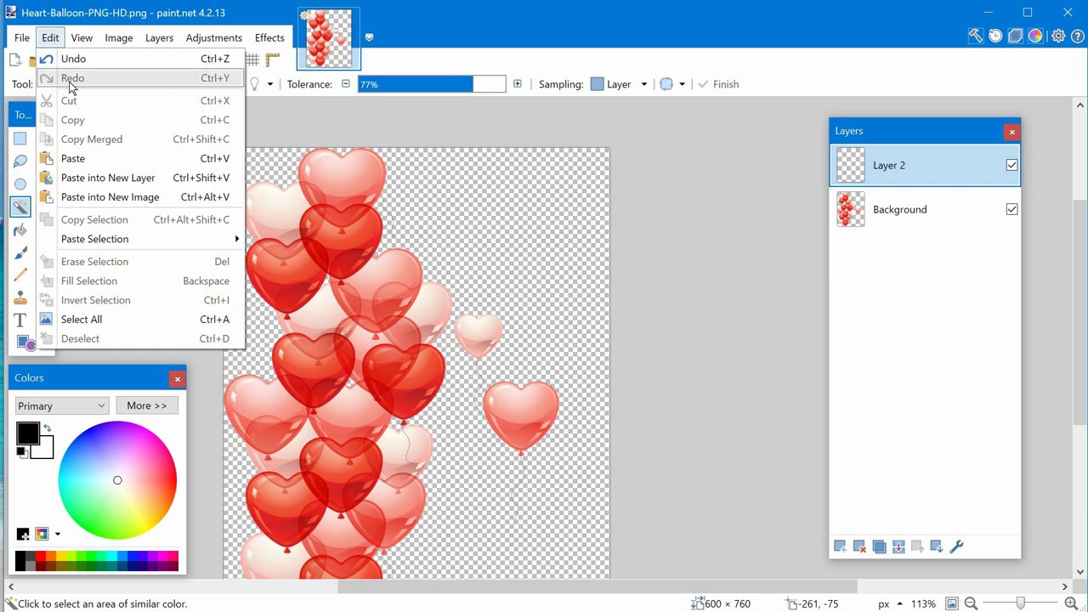
pyautogui.click(108, 173)
pyautogui.moveTo(569, 317); pyautogui.dragTo(436, 294)
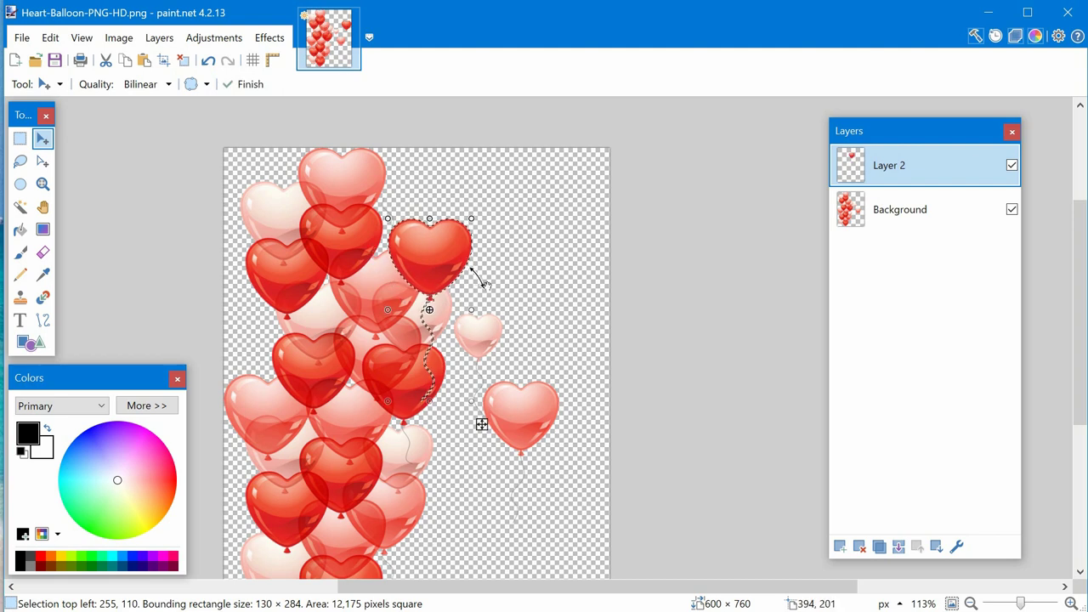
pyautogui.hotkey('ctrl', 'd')
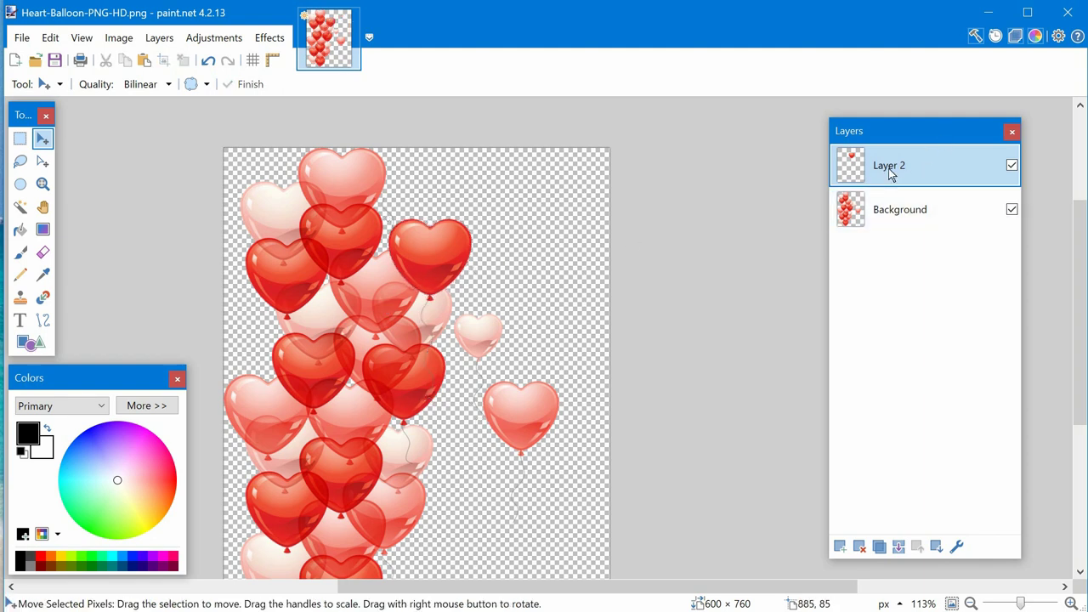
# - Place the Background layer above Layer 2, and move Layer 2's balloon to the right, clear of the cluster
pyautogui.moveTo(899, 213); pyautogui.dragTo(898, 175)
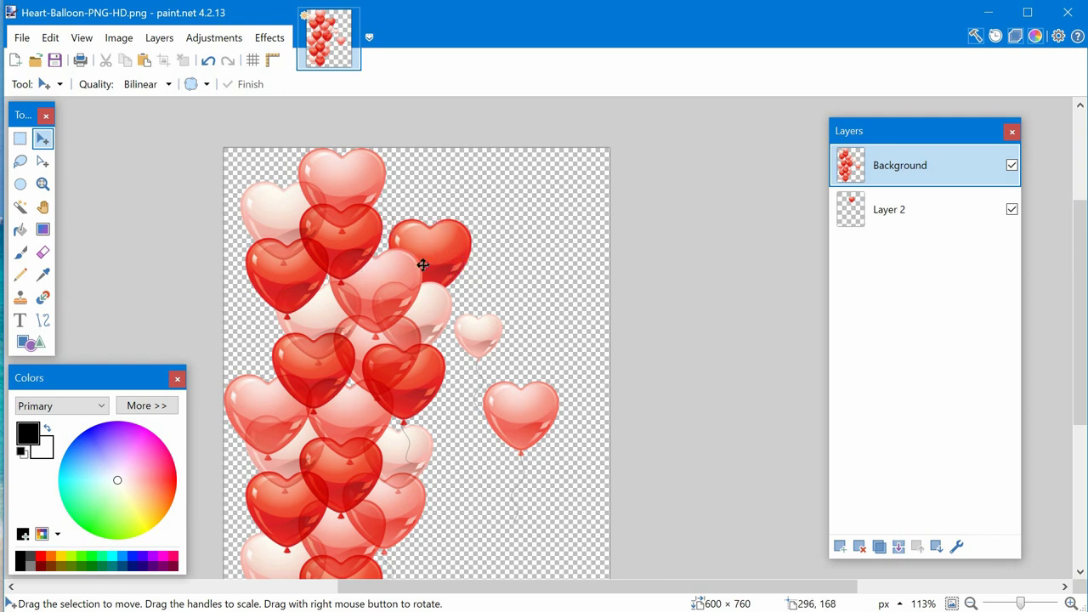
pyautogui.click(878, 219)
pyautogui.moveTo(487, 271); pyautogui.dragTo(539, 270)
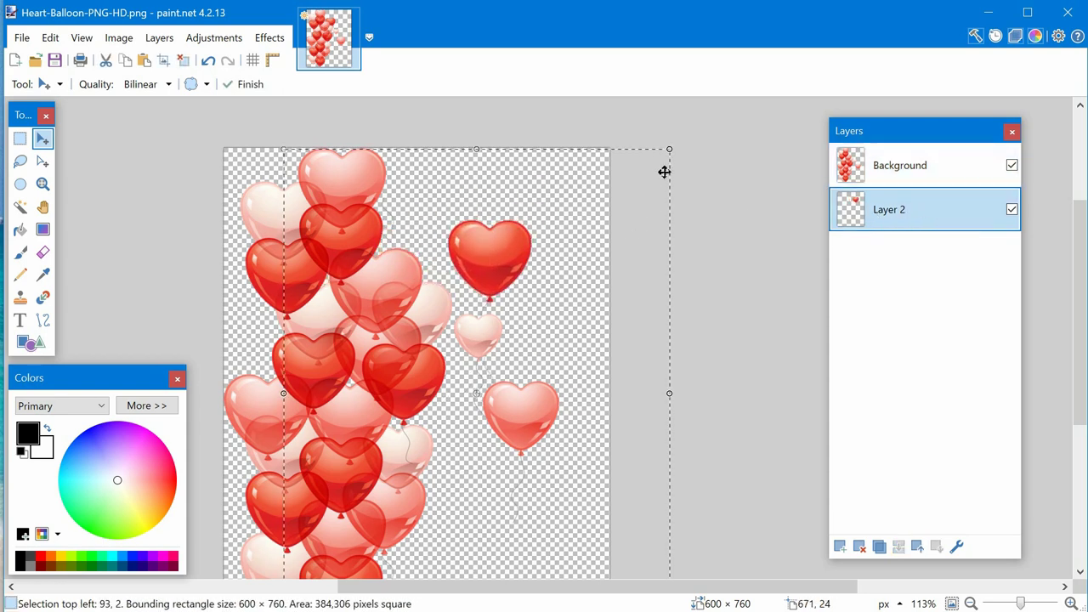
# - Shrink Layer 2's contents to about 588 × 679, rotate them about 17° counterclockwise and reposition the balloon above the small pale one
pyautogui.moveTo(677, 159); pyautogui.dragTo(664, 187)
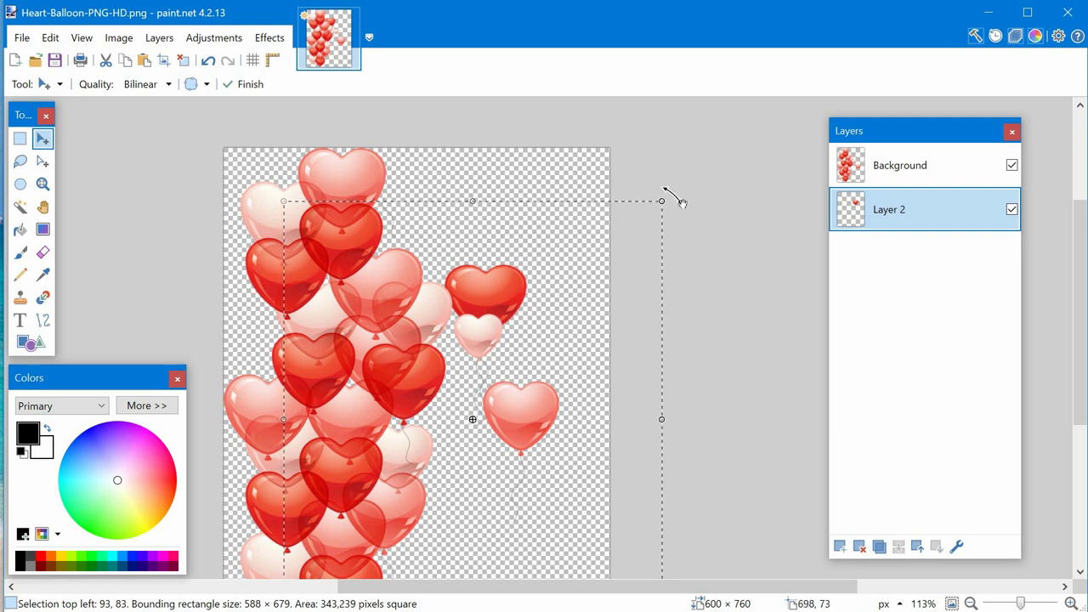
pyautogui.moveTo(681, 202); pyautogui.dragTo(570, 248)
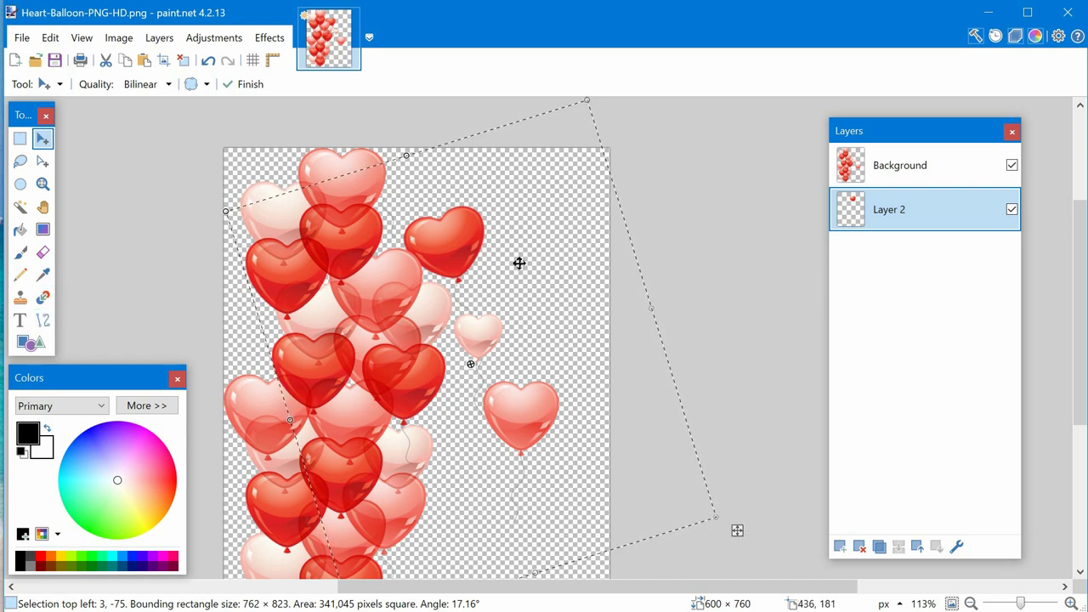
pyautogui.moveTo(537, 293); pyautogui.dragTo(520, 279)
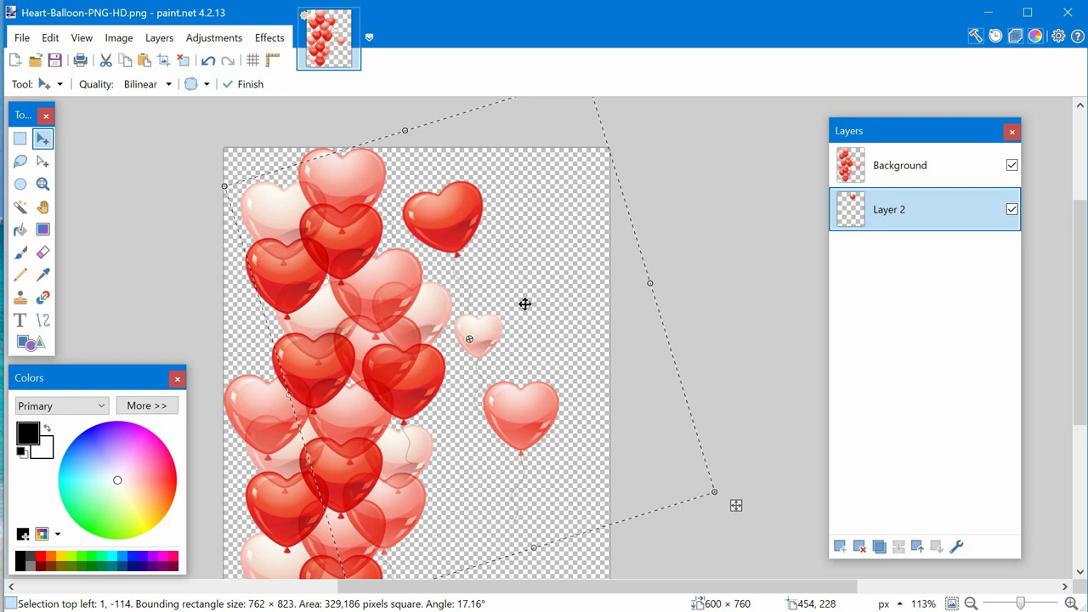
pyautogui.moveTo(524, 303); pyautogui.dragTo(541, 316)
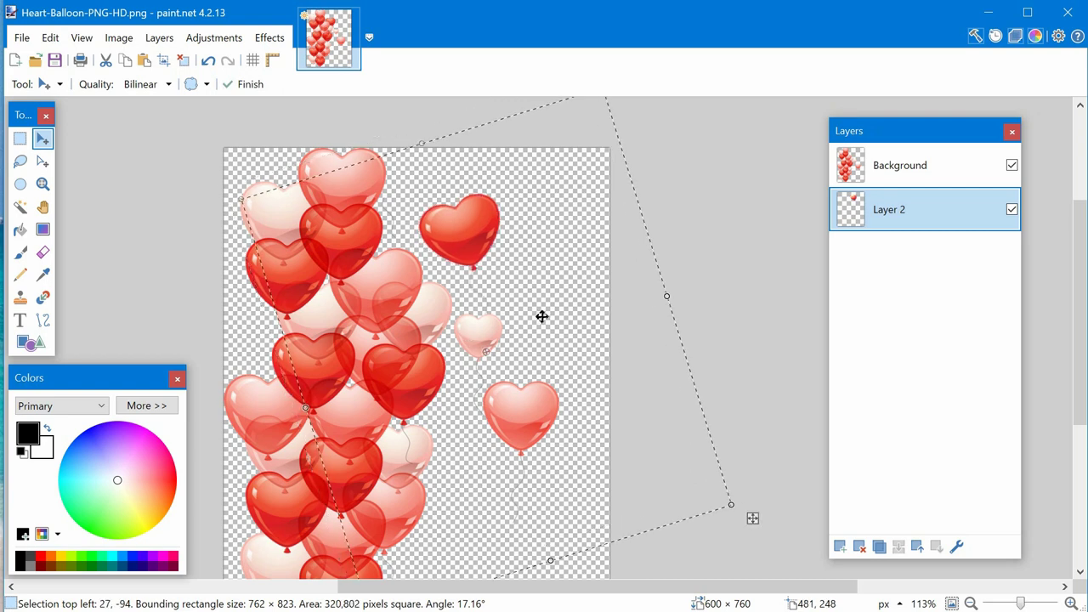
pyautogui.hotkey('ctrl', 'd')
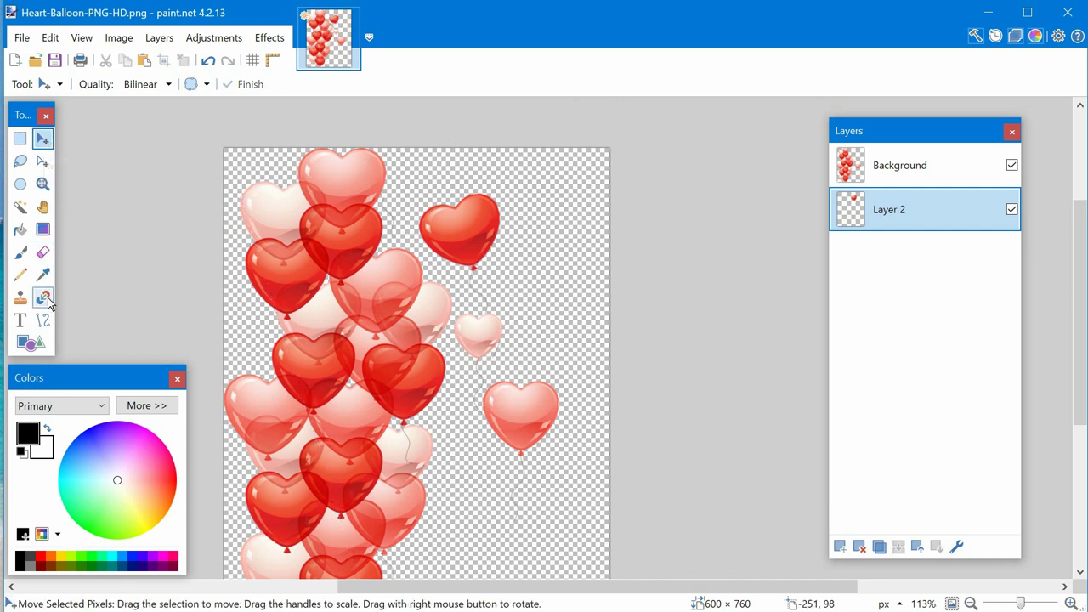
# - Erase a diagonal stroke across Layer 2's red balloon with the Eraser at brush width 35
pyautogui.click(42, 252)
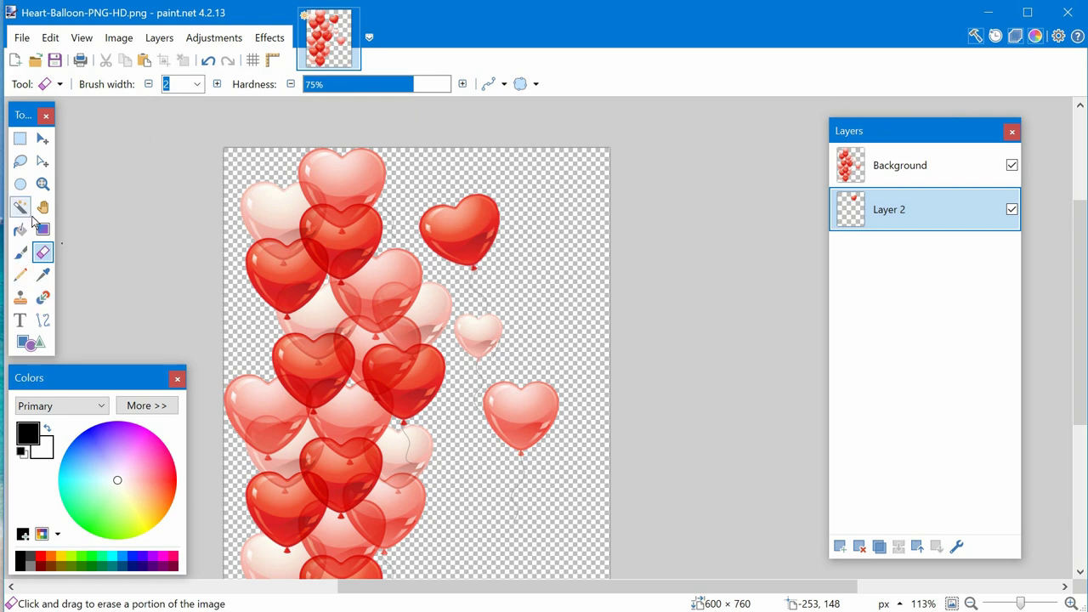
pyautogui.click(197, 85)
pyautogui.click(190, 344)
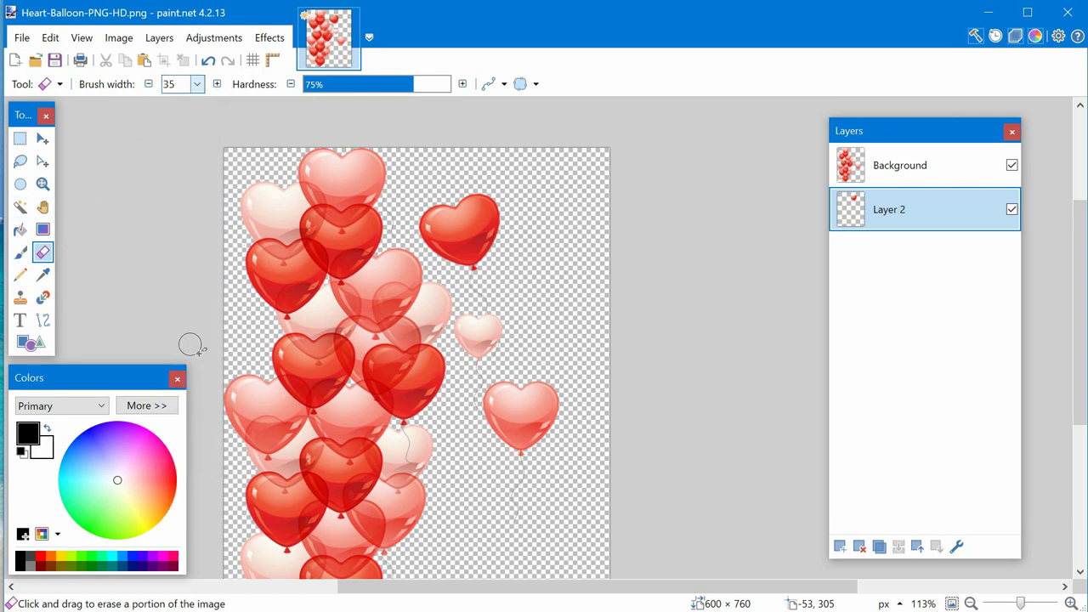
pyautogui.moveTo(426, 199); pyautogui.dragTo(505, 270)
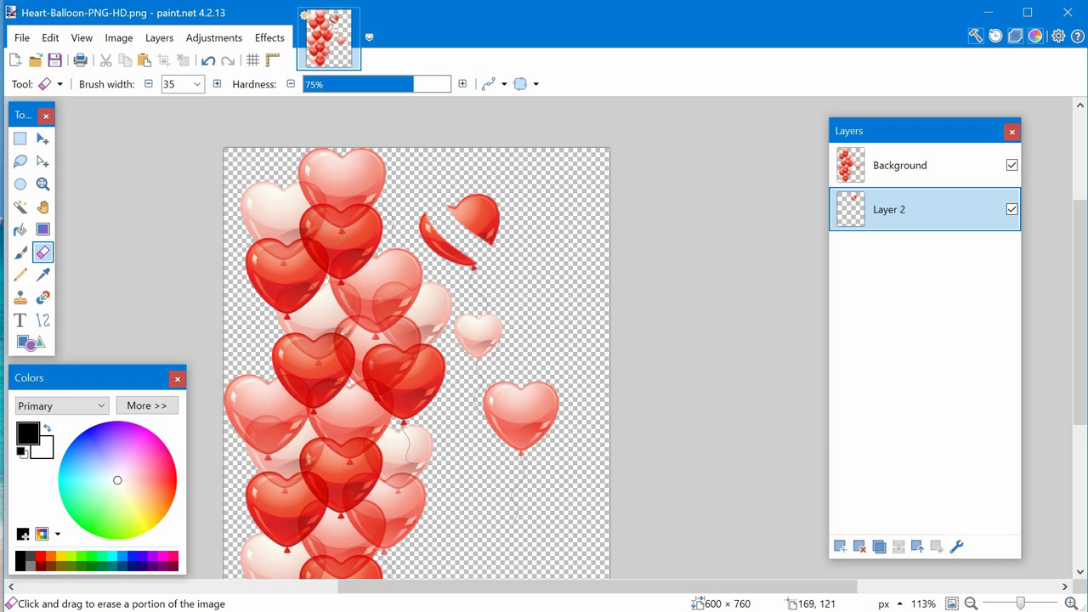
# - Erase a long diagonal stroke through the Background layer's balloon cluster, and undo the erasing on both layers
pyautogui.click(887, 176)
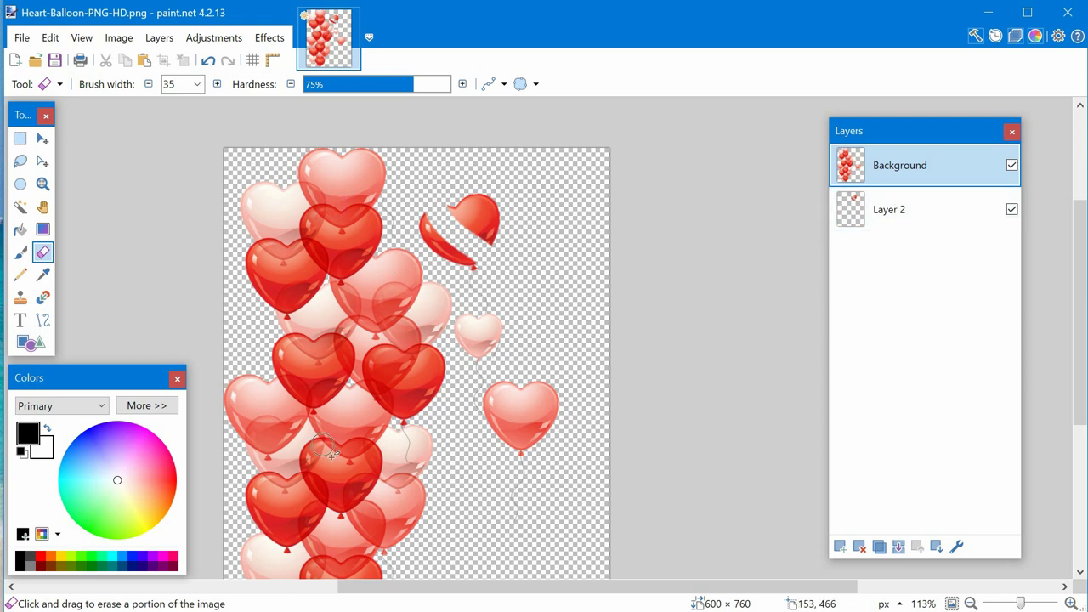
pyautogui.moveTo(289, 268)
pyautogui.mouseDown()
pyautogui.moveTo(398, 413)
pyautogui.moveTo(423, 500)
pyautogui.mouseUp()
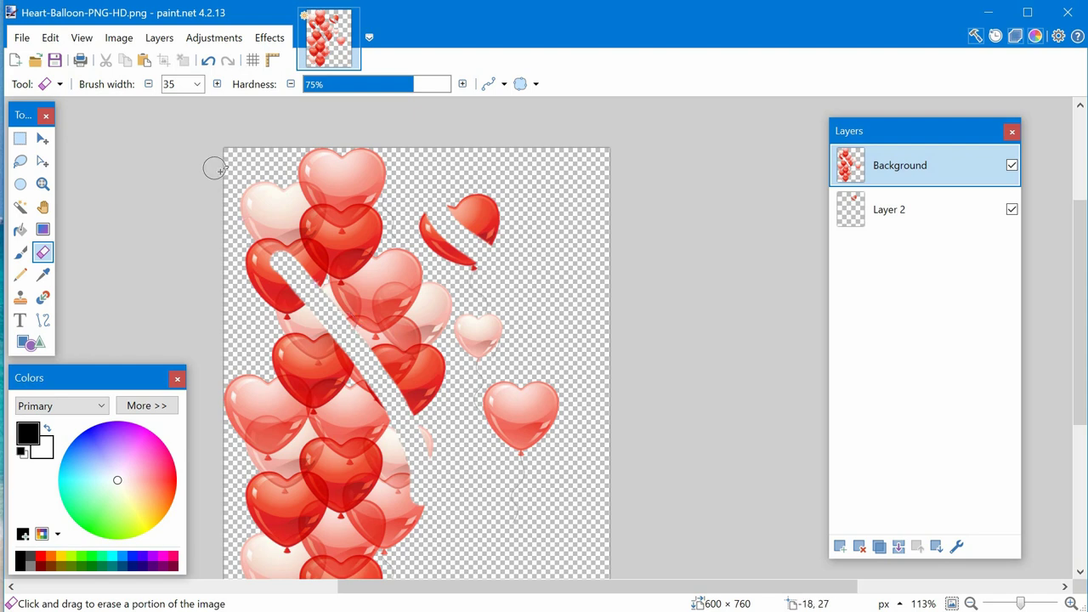
pyautogui.click(208, 61)
pyautogui.click(212, 67)
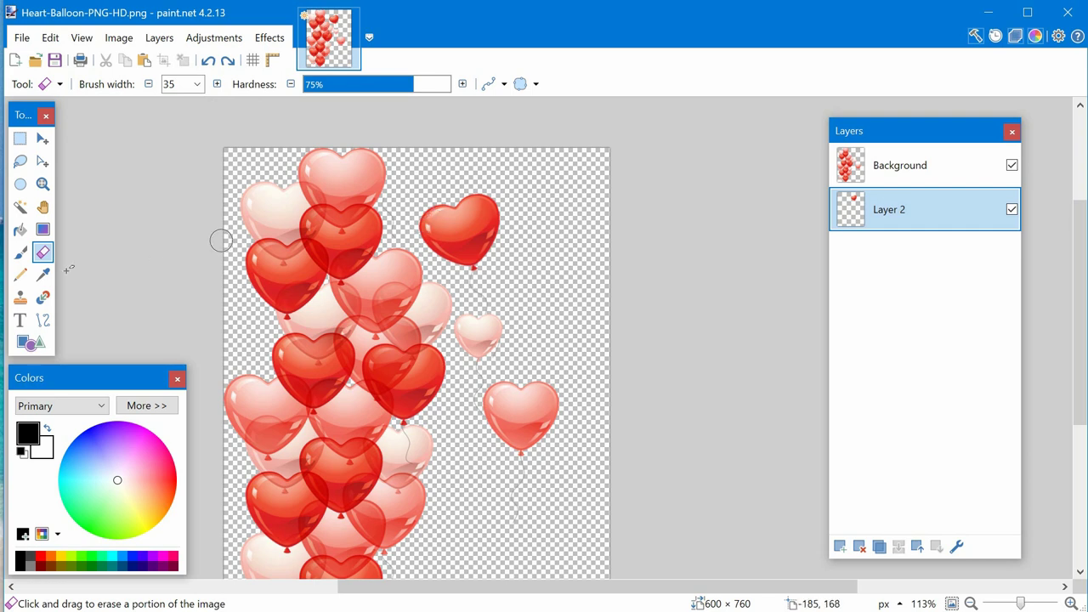
# - Activate the Text tool, and add a new empty layer between Background and Layer 2
pyautogui.click(25, 327)
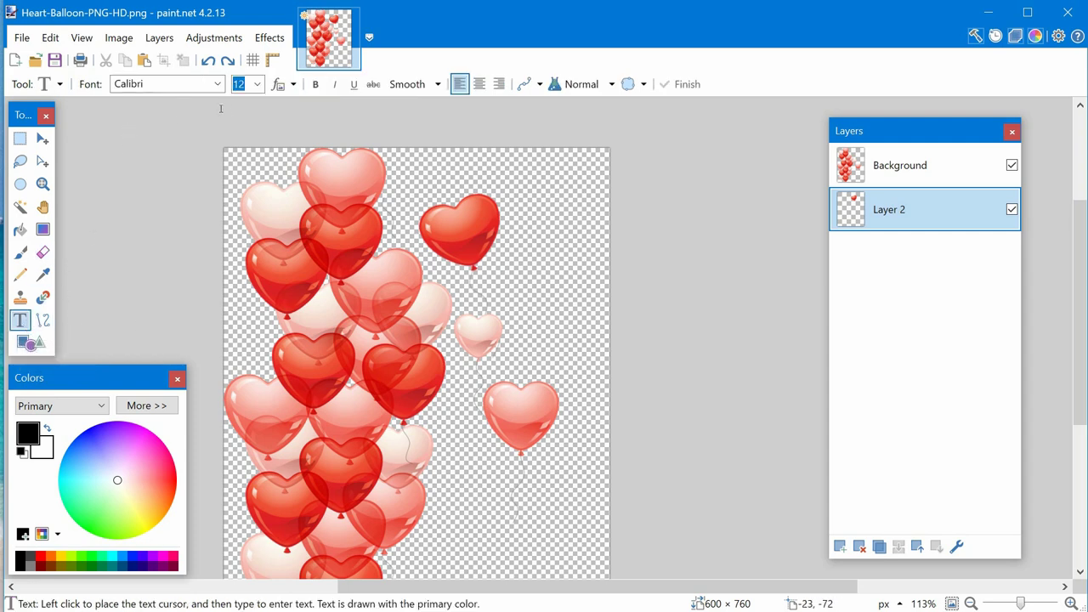
pyautogui.click(257, 84)
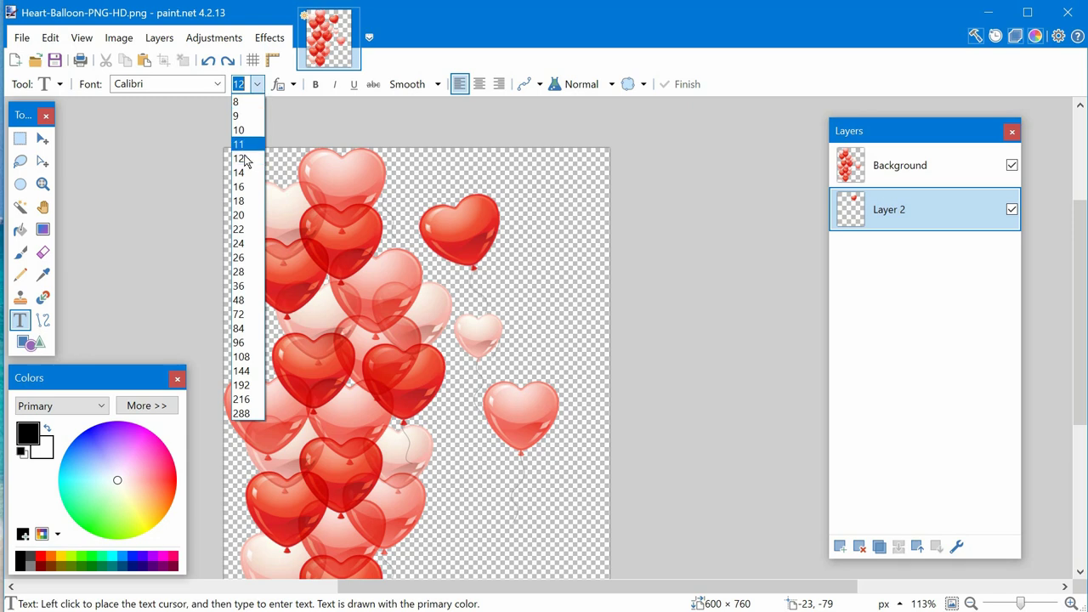
pyautogui.click(848, 552)
pyautogui.click(849, 554)
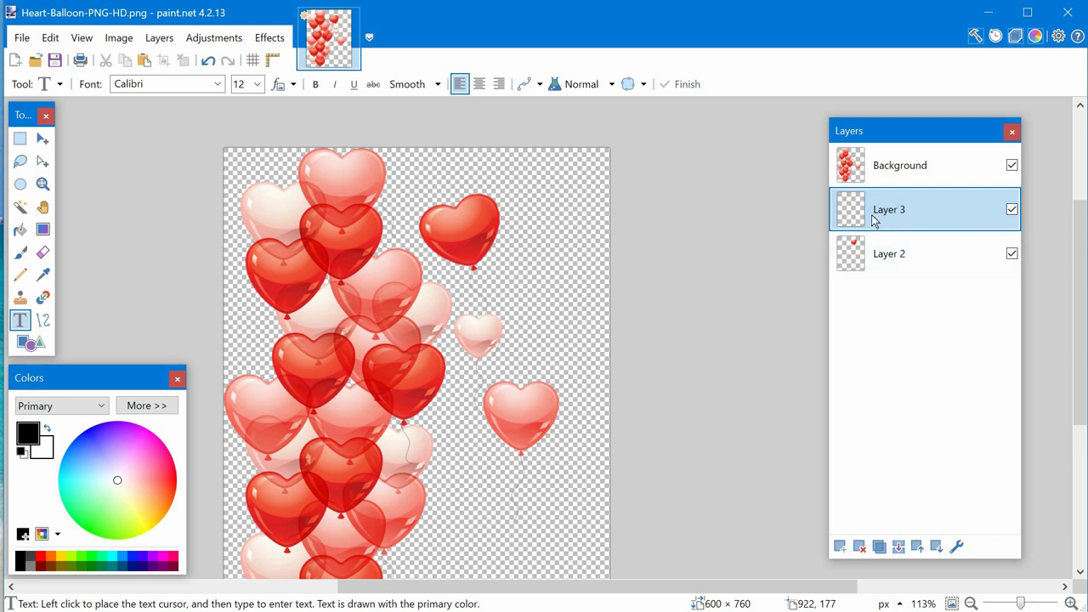
# - Start a text over the cluster's upper red balloons on Layer 3, with the font Cooper Black at size 108
pyautogui.click(315, 243)
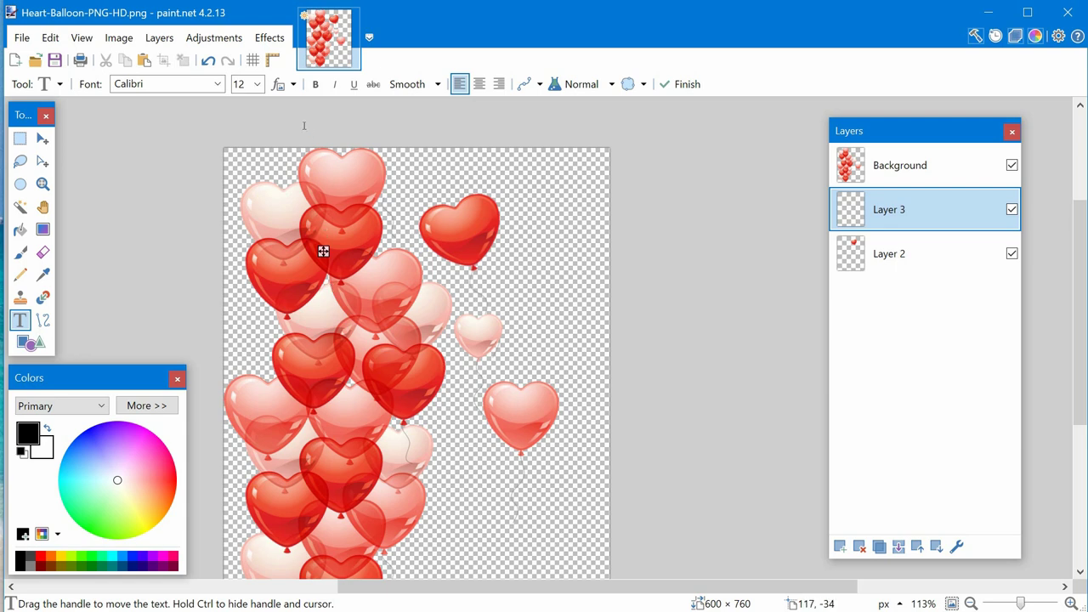
pyautogui.click(257, 83)
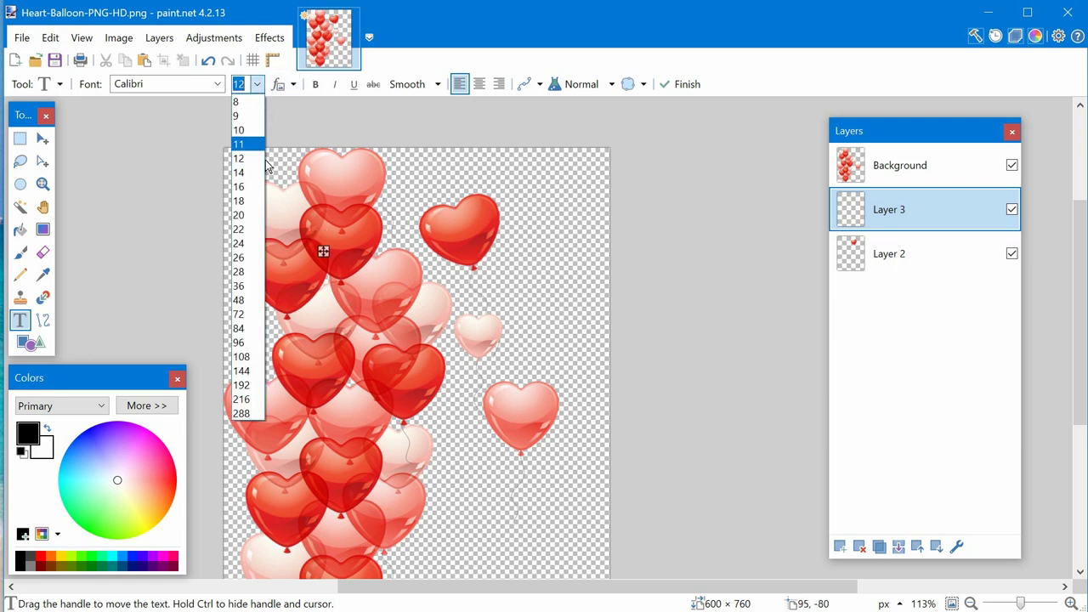
pyautogui.click(250, 357)
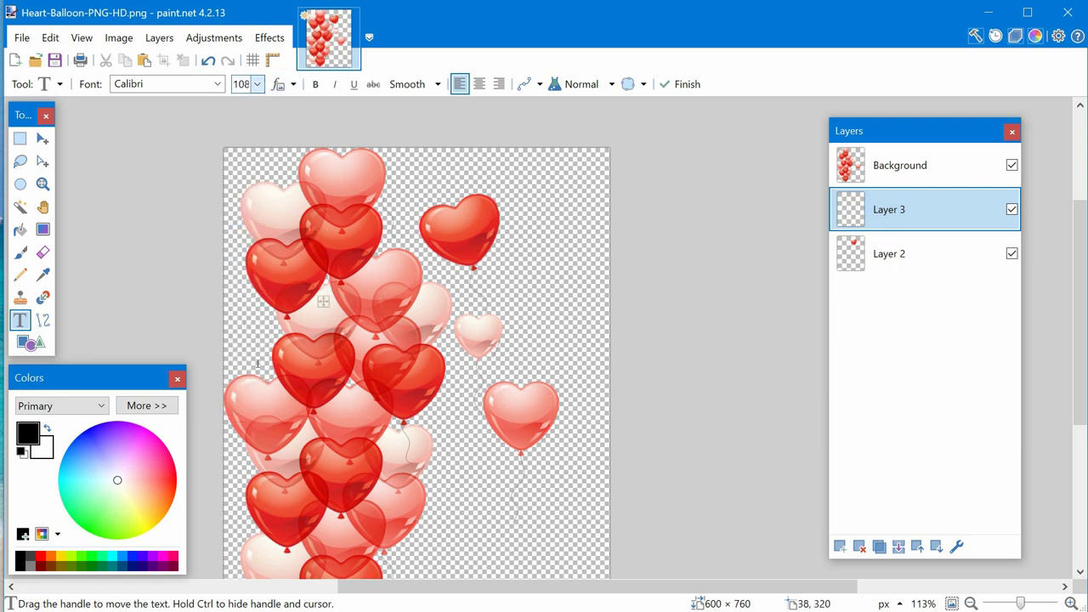
pyautogui.click(218, 84)
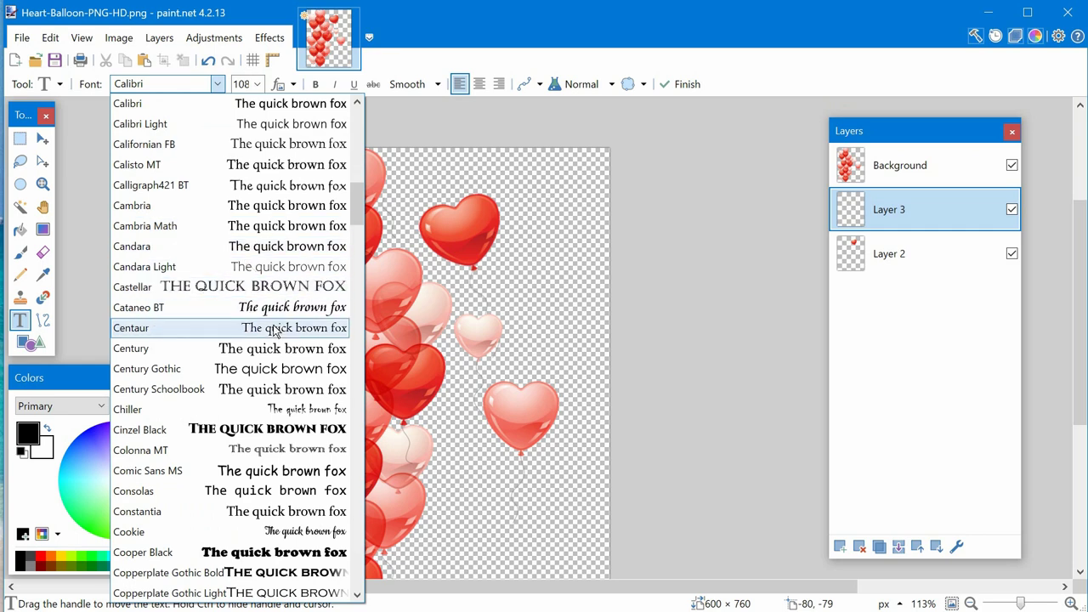
pyautogui.scroll(-3, 263, 365)
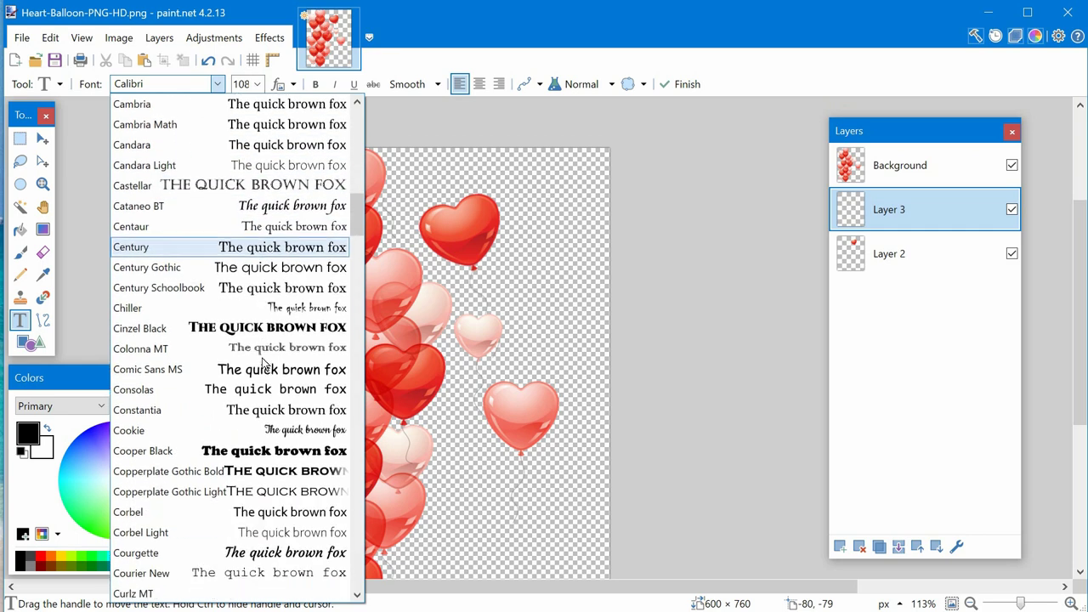
pyautogui.click(255, 389)
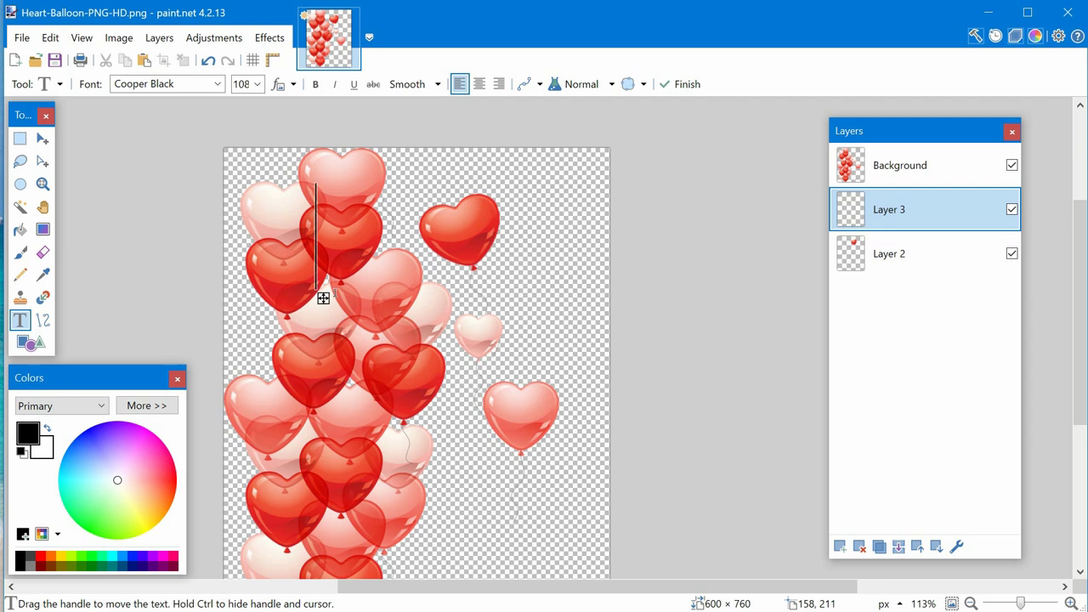
# - Enter the text "HI", and move it about 55 px right and 11 px up, partly over Layer 2's balloon
pyautogui.write('H')
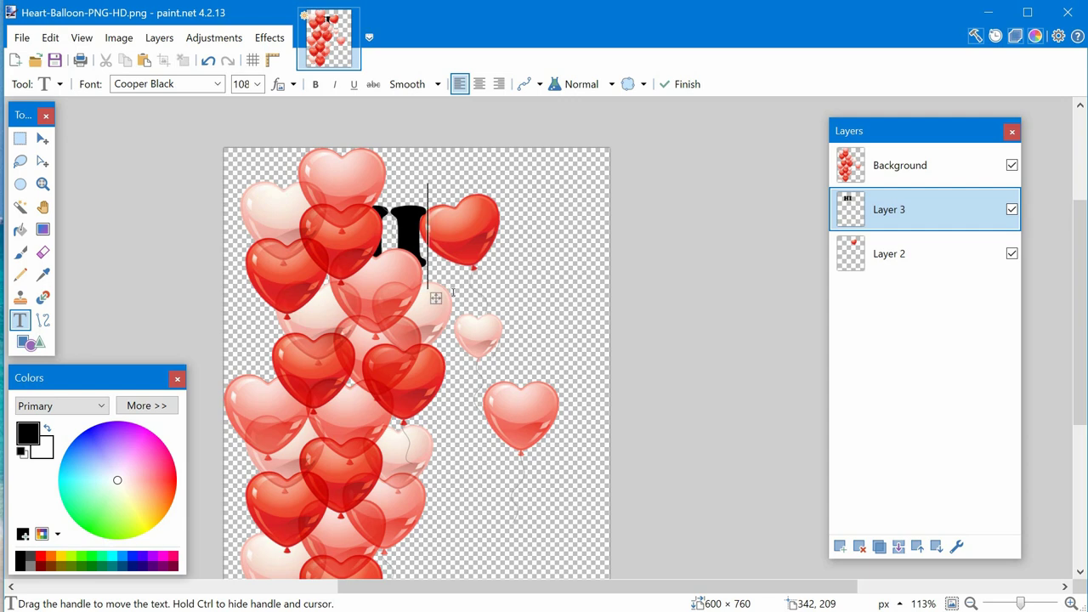
pyautogui.moveTo(435, 298); pyautogui.dragTo(323, 405)
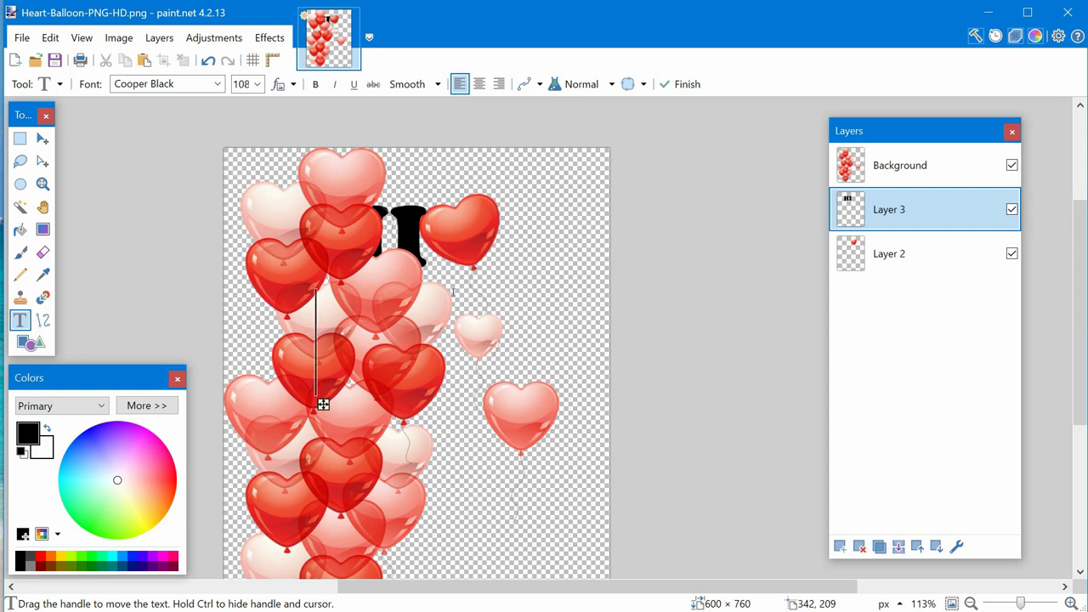
pyautogui.click(43, 140)
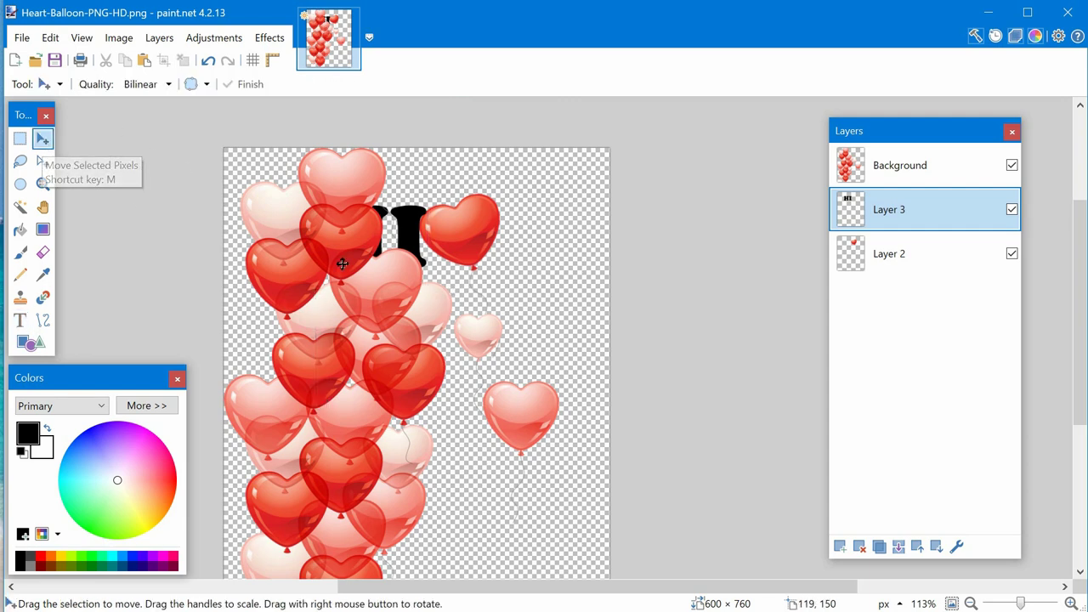
pyautogui.moveTo(385, 251); pyautogui.dragTo(419, 243)
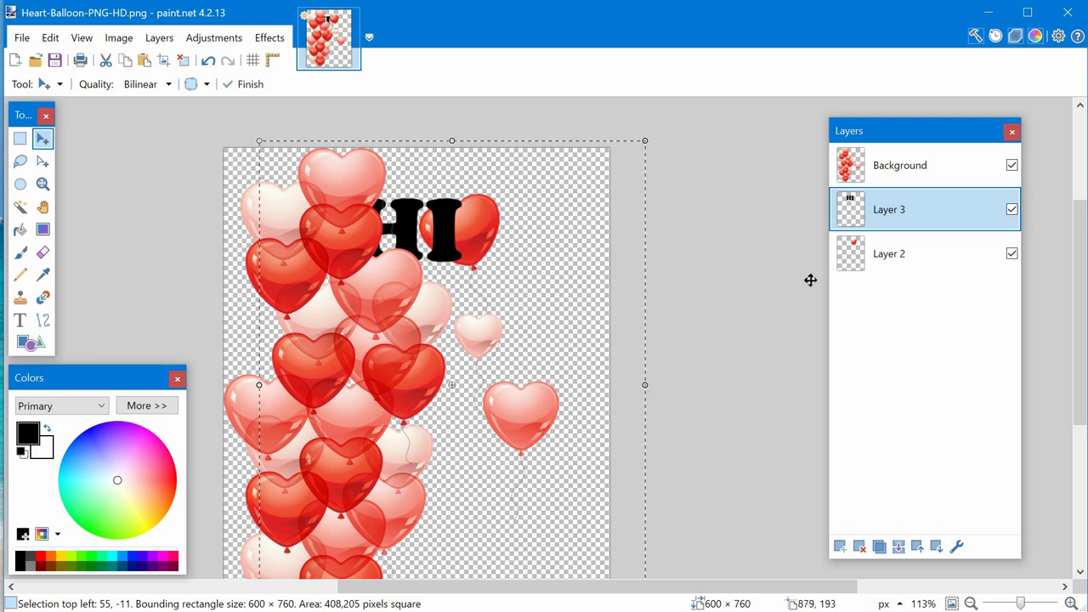
# - Move Layer 3 above the Background layer, shift its HI text about 66 px right and 112 px down, and deselect
pyautogui.moveTo(893, 223); pyautogui.dragTo(893, 187)
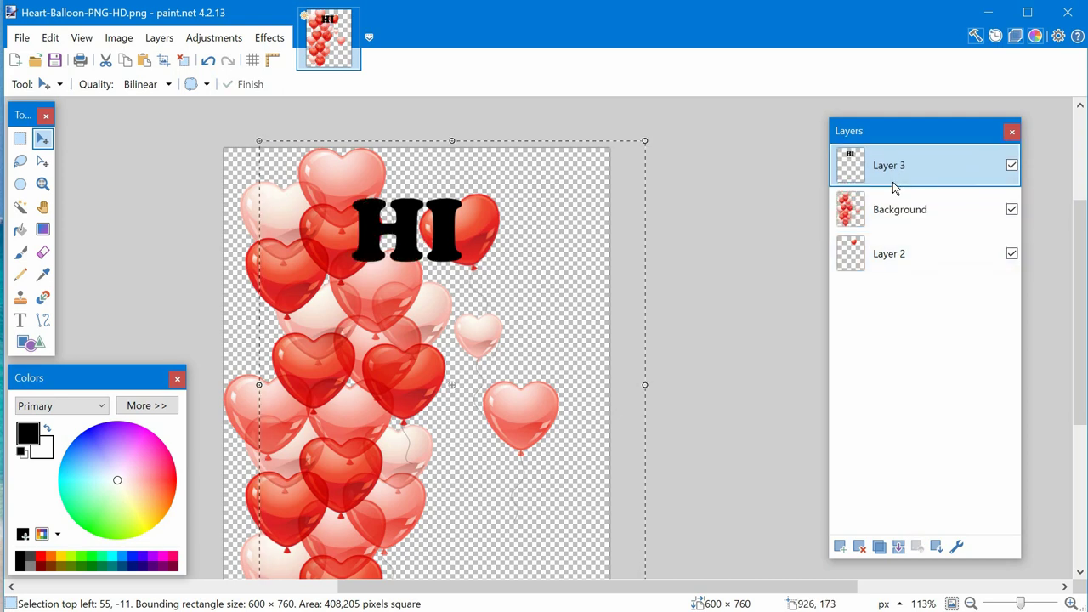
pyautogui.moveTo(459, 232); pyautogui.dragTo(500, 282)
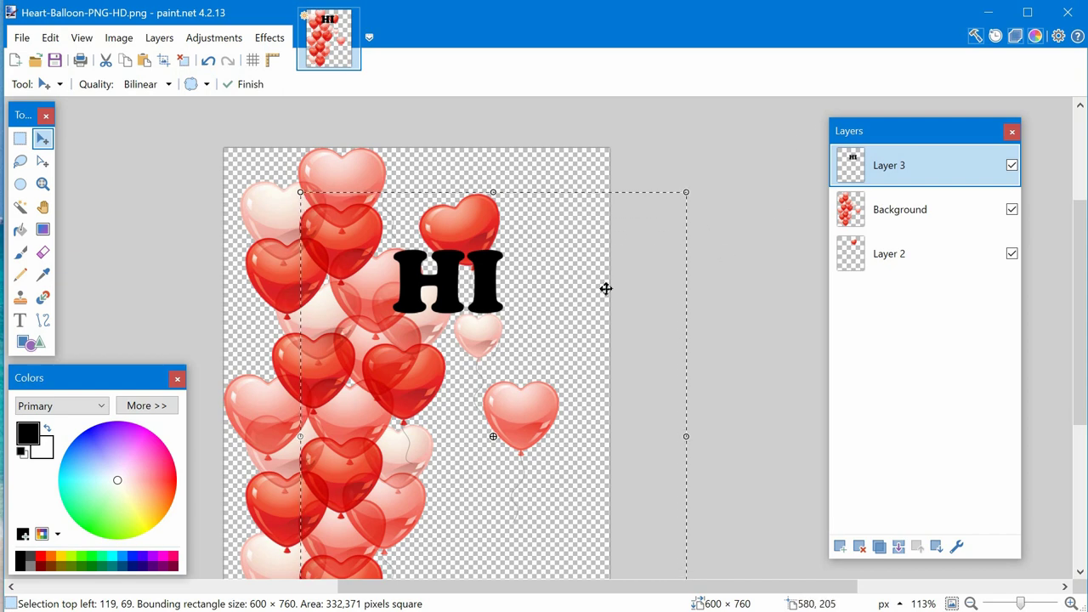
pyautogui.moveTo(605, 288); pyautogui.dragTo(598, 250)
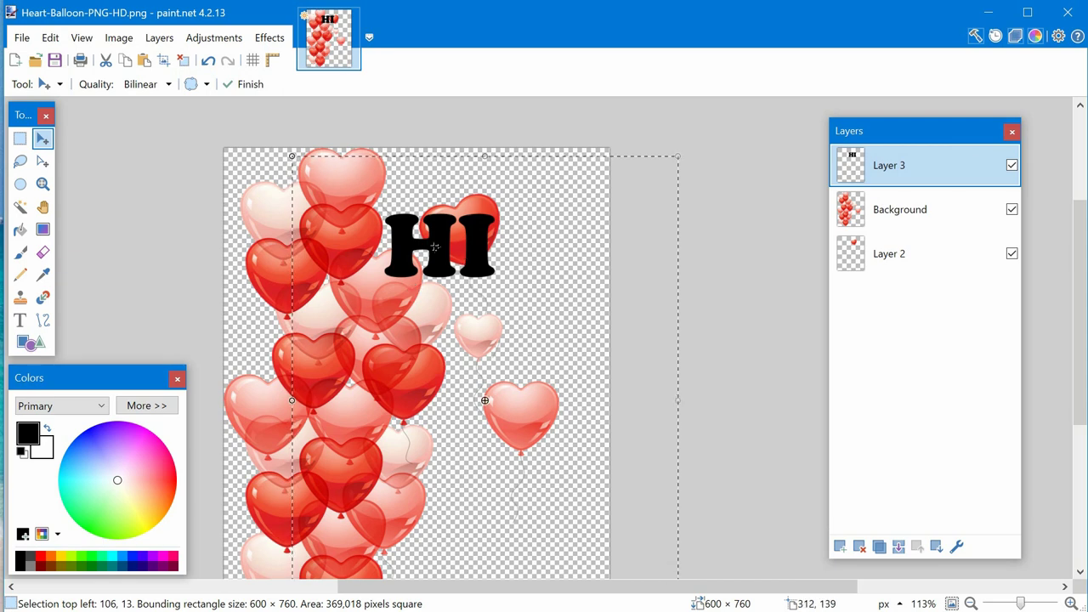
pyautogui.moveTo(447, 264); pyautogui.dragTo(455, 320)
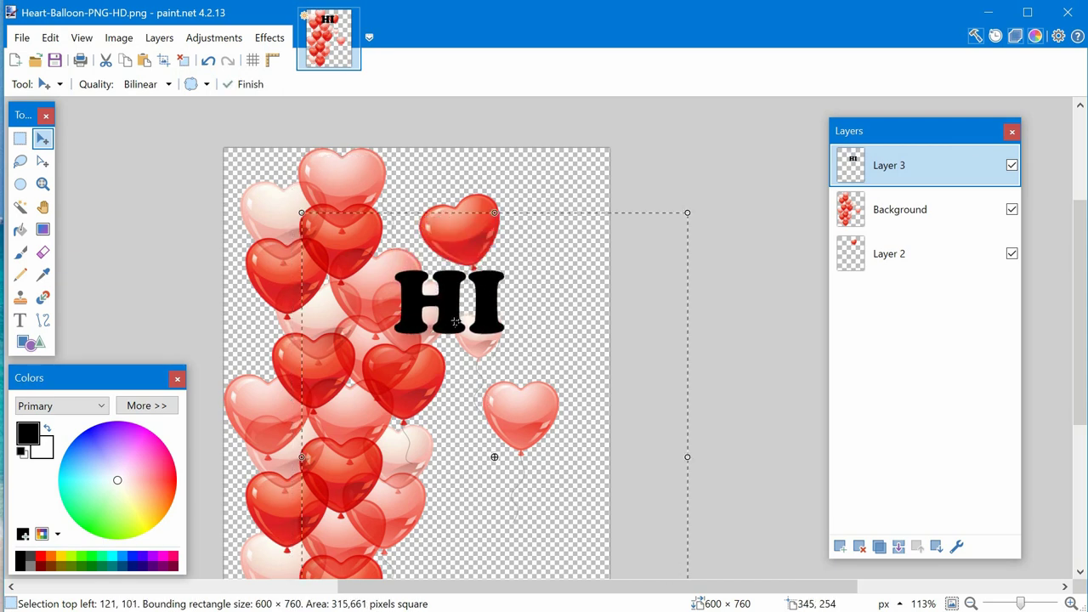
pyautogui.hotkey('ctrl', 'd')
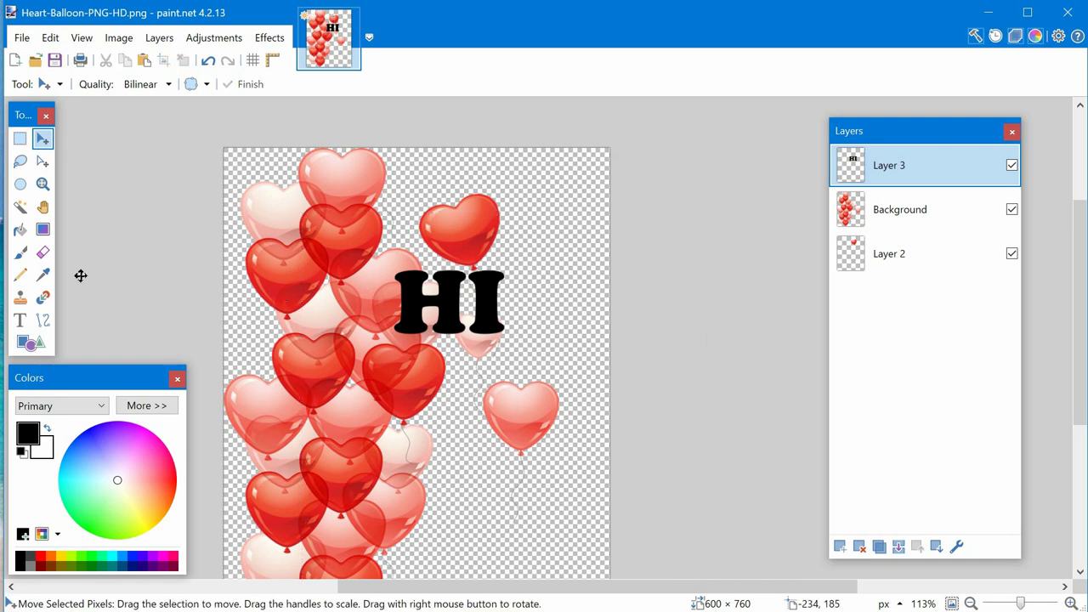
# - Fill the letter I on Layer 3 with solid blue using the Paint Bucket at 77% tolerance
pyautogui.click(28, 239)
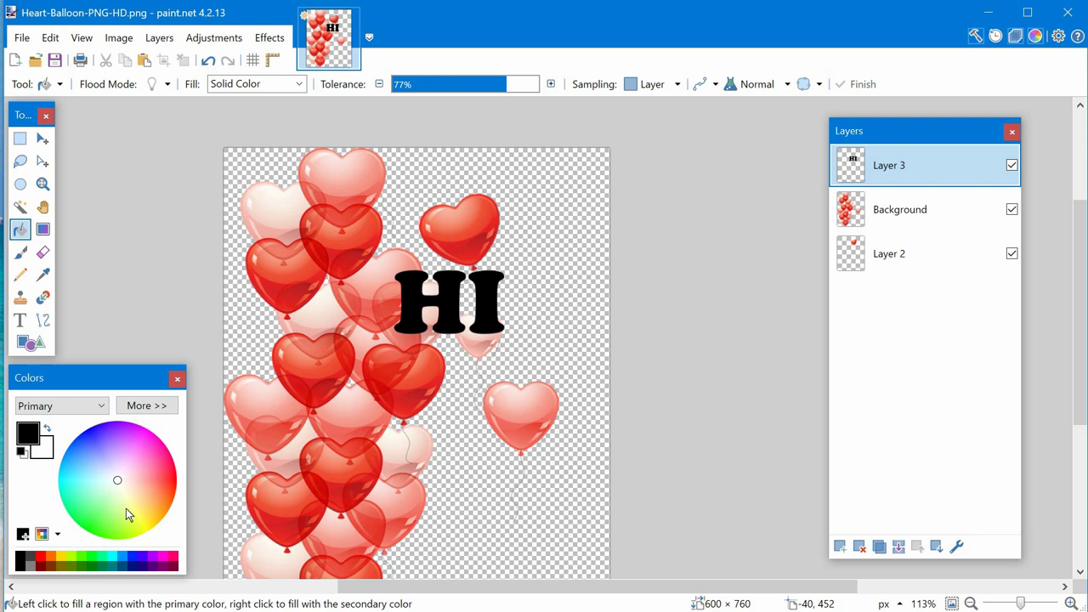
pyautogui.click(54, 560)
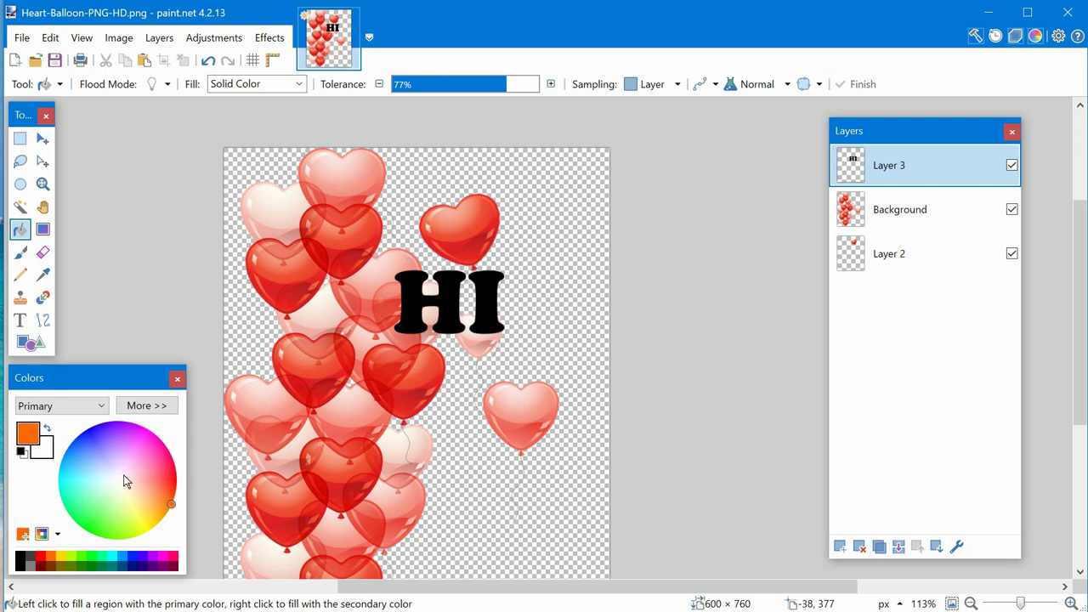
pyautogui.click(88, 429)
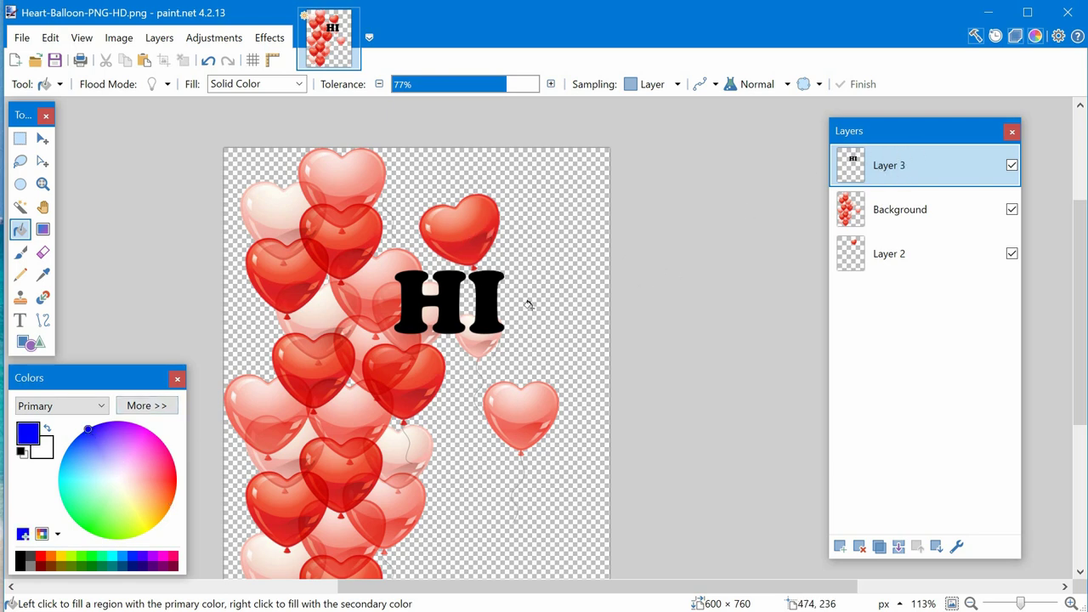
pyautogui.click(492, 300)
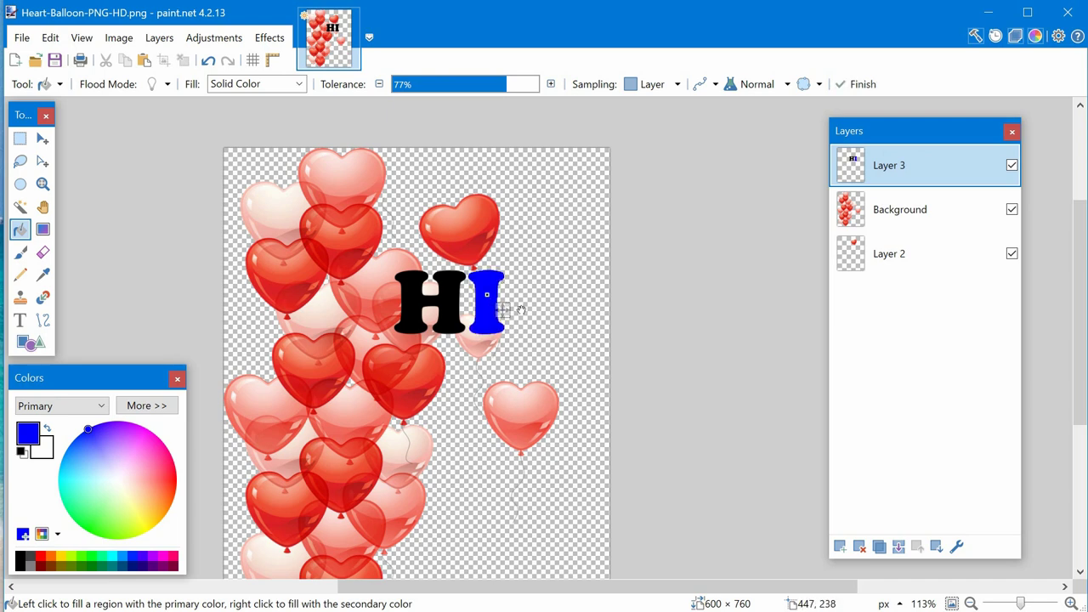
# - Try the blue fill at 24% and 82% tolerance, comparing the edge pixels of the letter I up close
pyautogui.moveTo(419, 92); pyautogui.dragTo(408, 92)
pyautogui.click(428, 89)
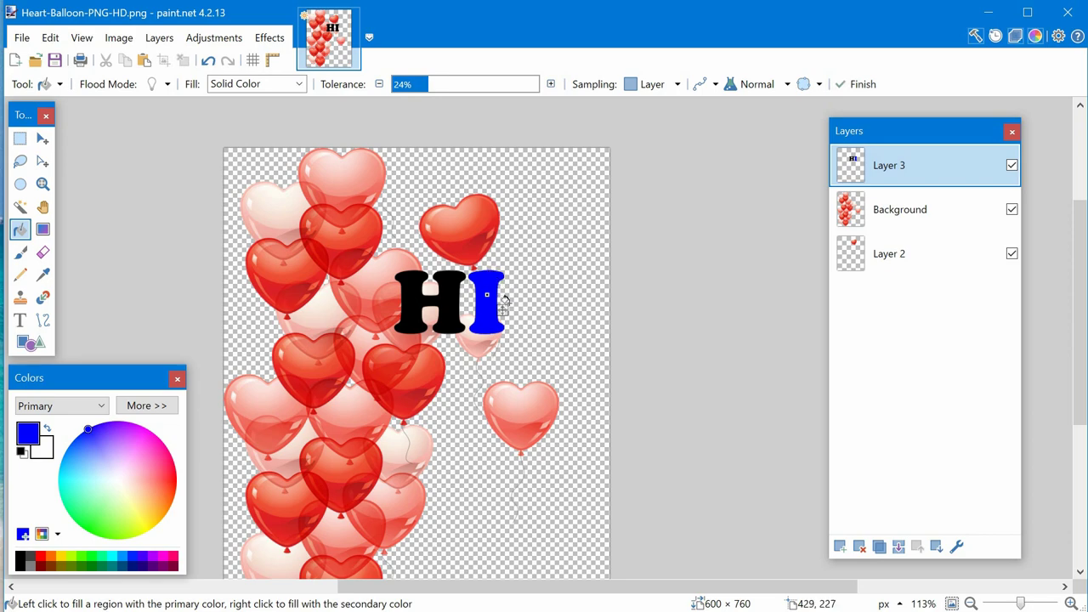
pyautogui.scroll(10, 505, 299)
pyautogui.scroll(3, 505, 299)
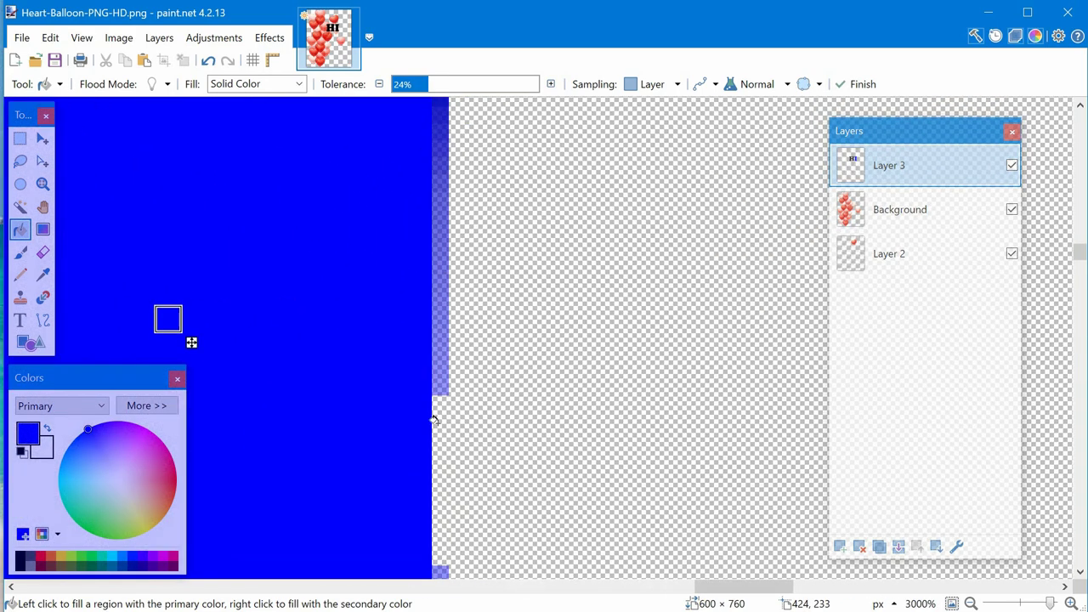
pyautogui.click(441, 92)
pyautogui.moveTo(450, 93); pyautogui.dragTo(512, 98)
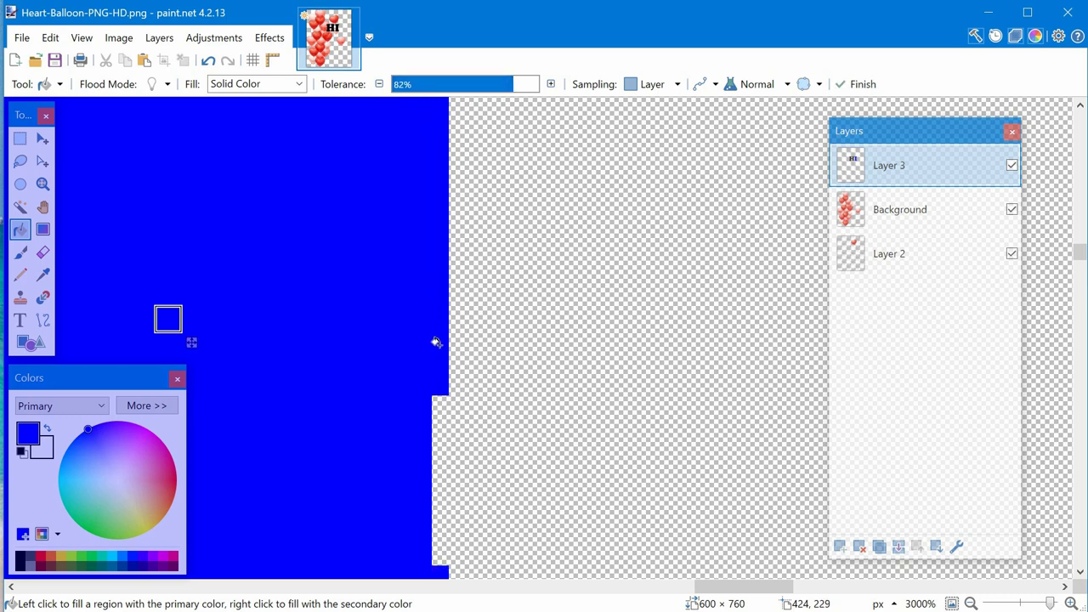
# - Lower the blue fill's tolerance to 27% and compare the letter I's edges with a 67% tolerance
pyautogui.click(433, 91)
pyautogui.scroll(-2, 469, 255)
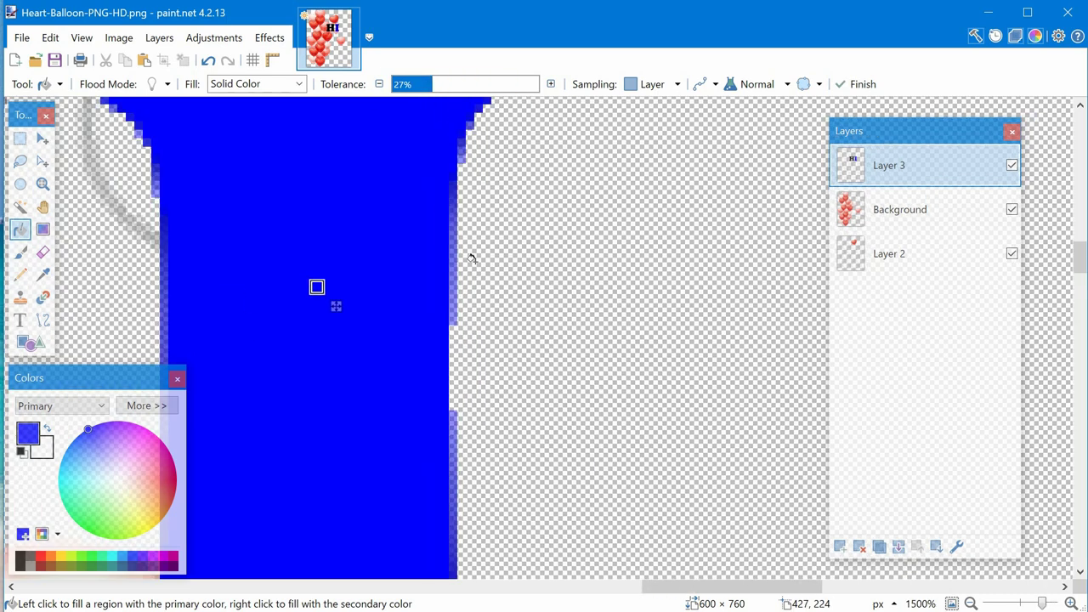
pyautogui.scroll(-2, 472, 258)
pyautogui.scroll(-2, 486, 271)
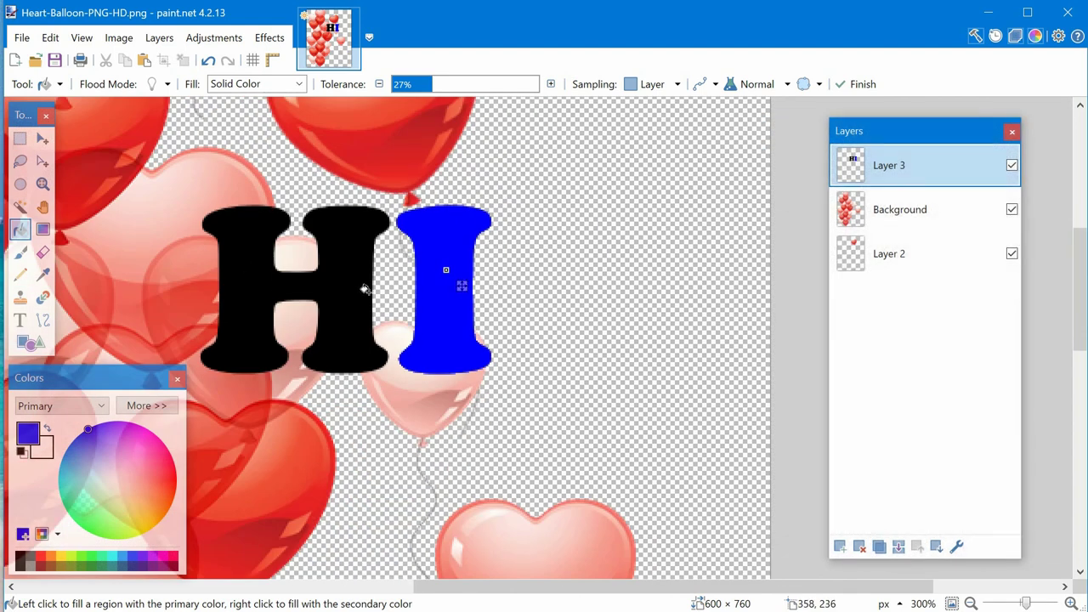
pyautogui.scroll(-2, 364, 289)
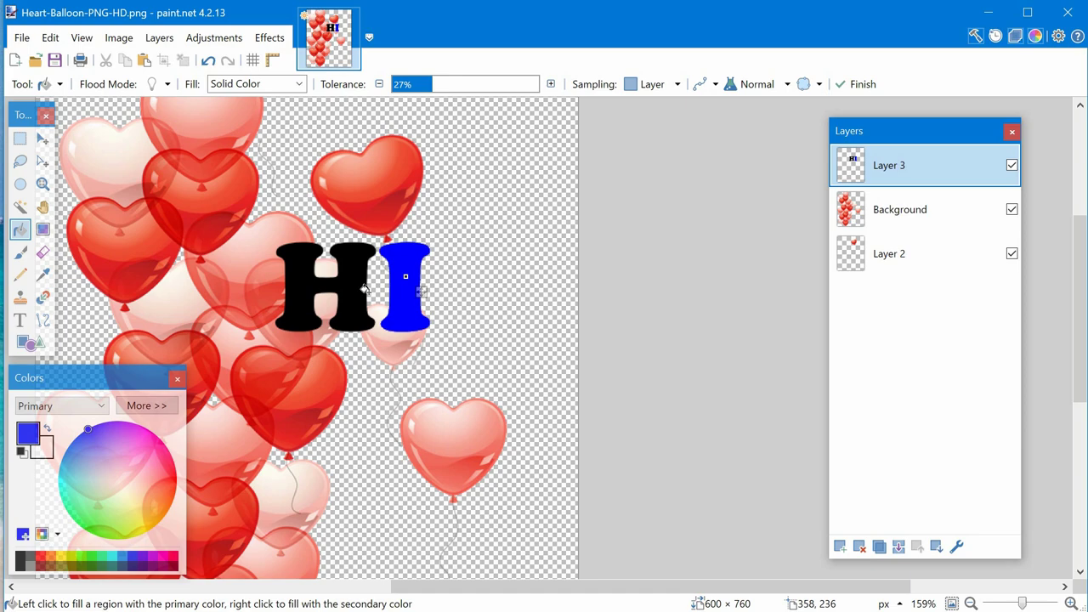
pyautogui.scroll(5, 412, 276)
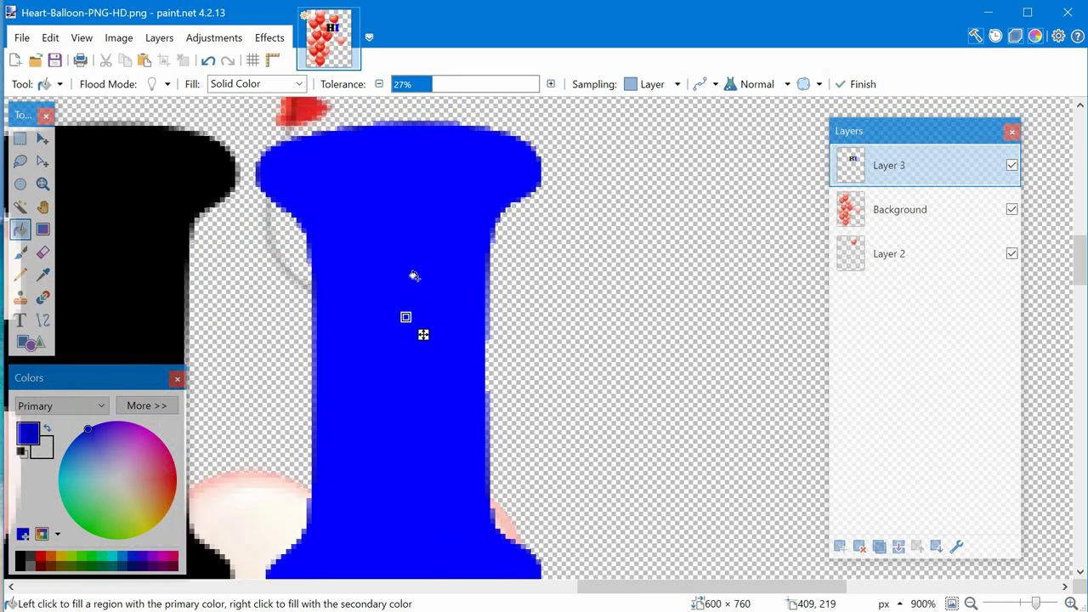
pyautogui.click(492, 85)
pyautogui.click(424, 85)
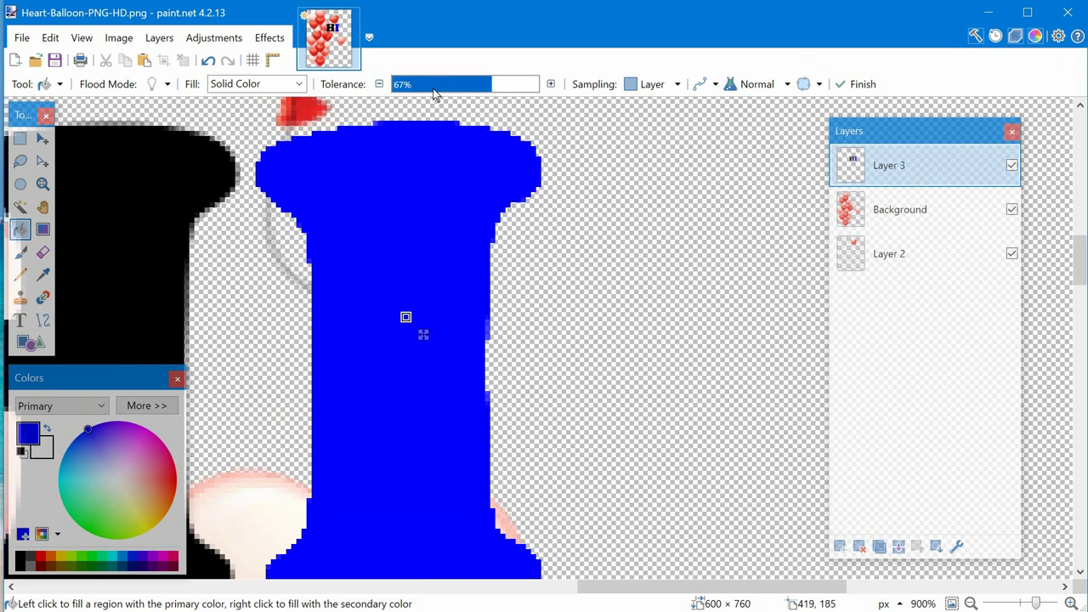
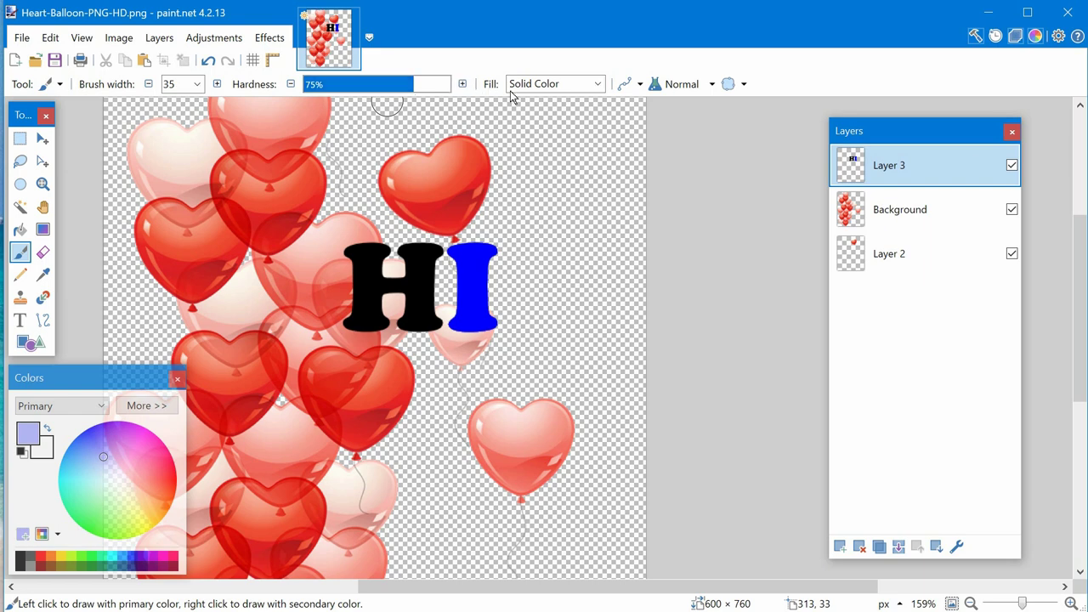
# - Paint a curved light-blue stroke across the HI text on Layer 3, with brush width 35, hardness 75% and antialiasing enabled
pyautogui.click(641, 84)
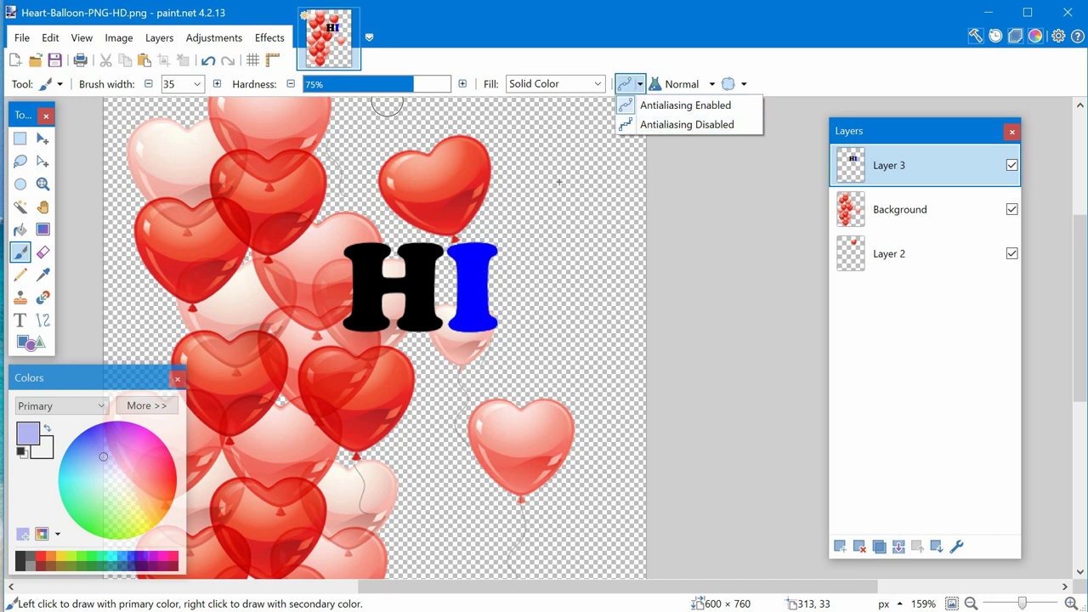
pyautogui.moveTo(548, 202)
pyautogui.mouseDown()
pyautogui.moveTo(583, 255)
pyautogui.moveTo(545, 353)
pyautogui.moveTo(530, 358)
pyautogui.mouseUp()
pyautogui.moveTo(546, 313)
pyautogui.mouseDown()
pyautogui.moveTo(483, 350)
pyautogui.moveTo(465, 313)
pyautogui.moveTo(426, 310)
pyautogui.moveTo(373, 358)
pyautogui.mouseUp()
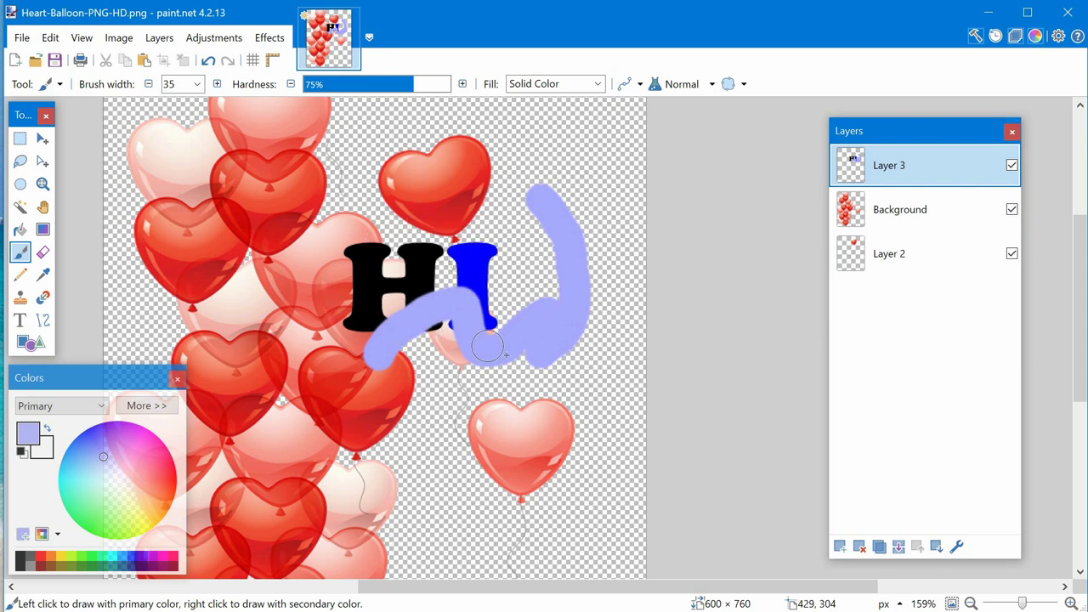
# - Disable antialiasing and paint a short light-blue stroke beside the first stroke's upper end to compare their edges
pyautogui.scroll(3, 573, 203)
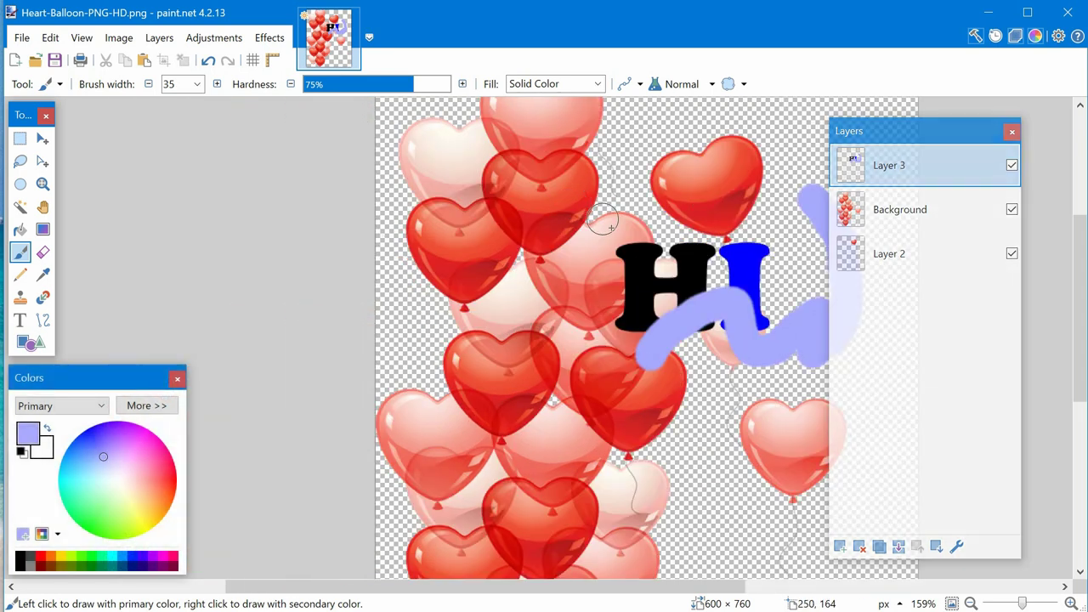
pyautogui.scroll(1, 694, 197)
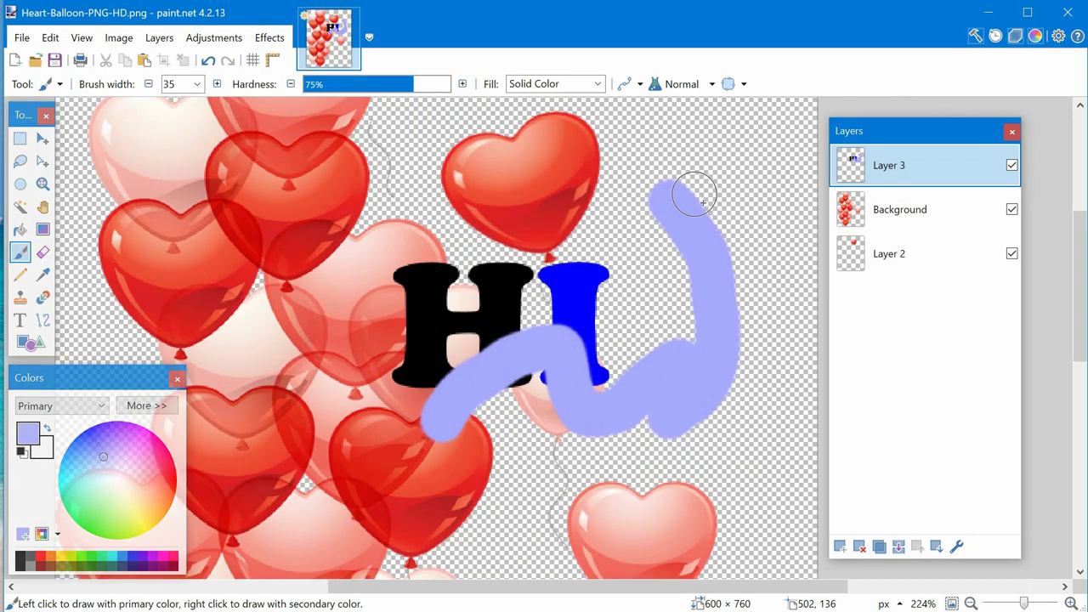
pyautogui.scroll(8, 695, 196)
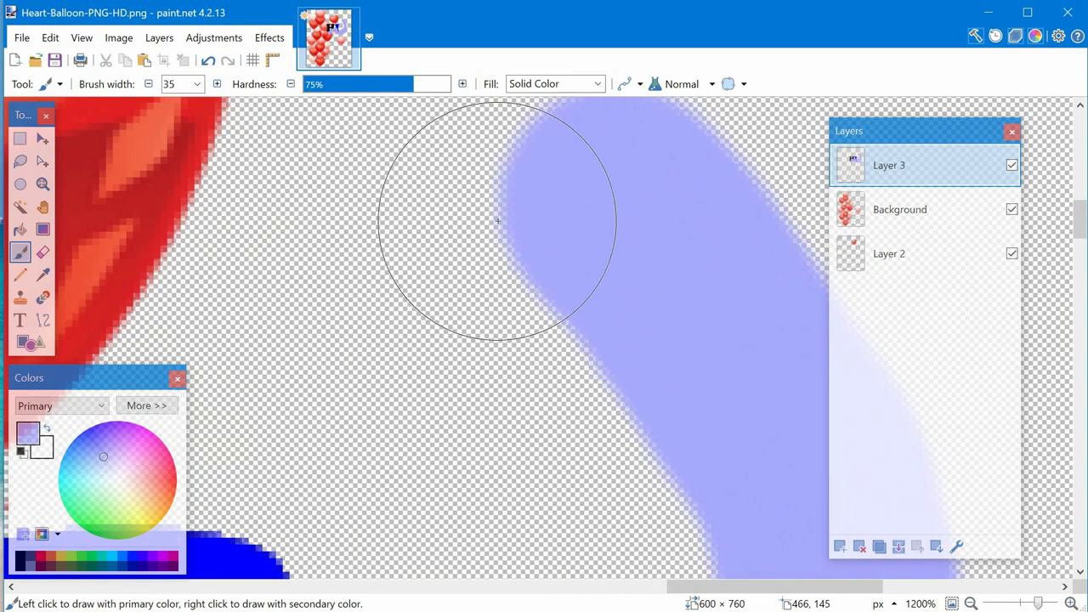
pyautogui.click(629, 83)
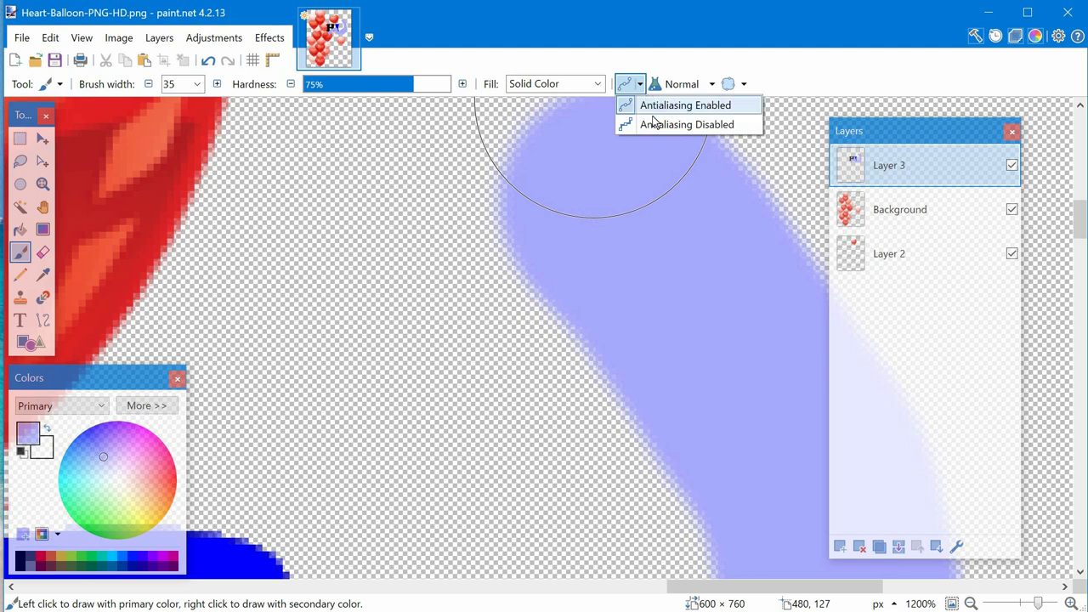
pyautogui.click(655, 125)
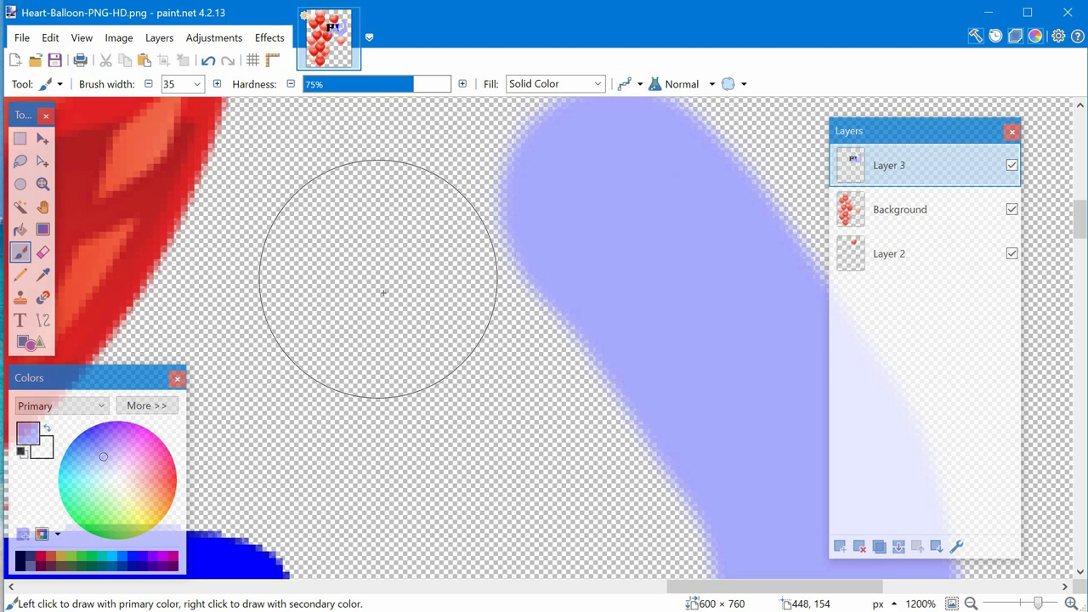
pyautogui.moveTo(381, 288)
pyautogui.mouseDown()
pyautogui.moveTo(411, 348)
pyautogui.moveTo(453, 385)
pyautogui.mouseUp()
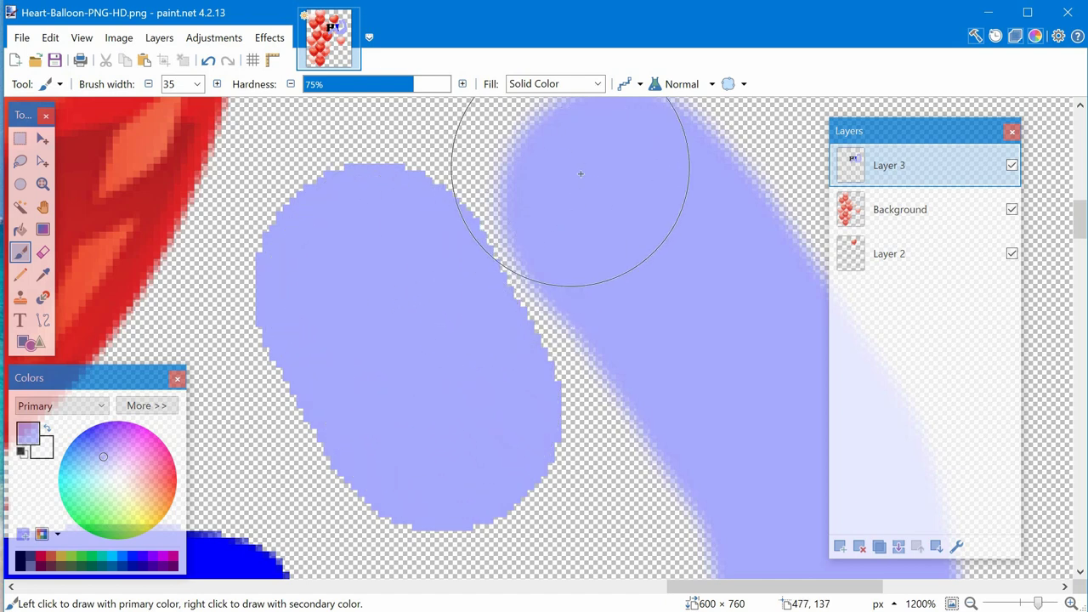
# - Enable antialiasing for the Paintbrush again, and look over the list of available tools
pyautogui.click(640, 84)
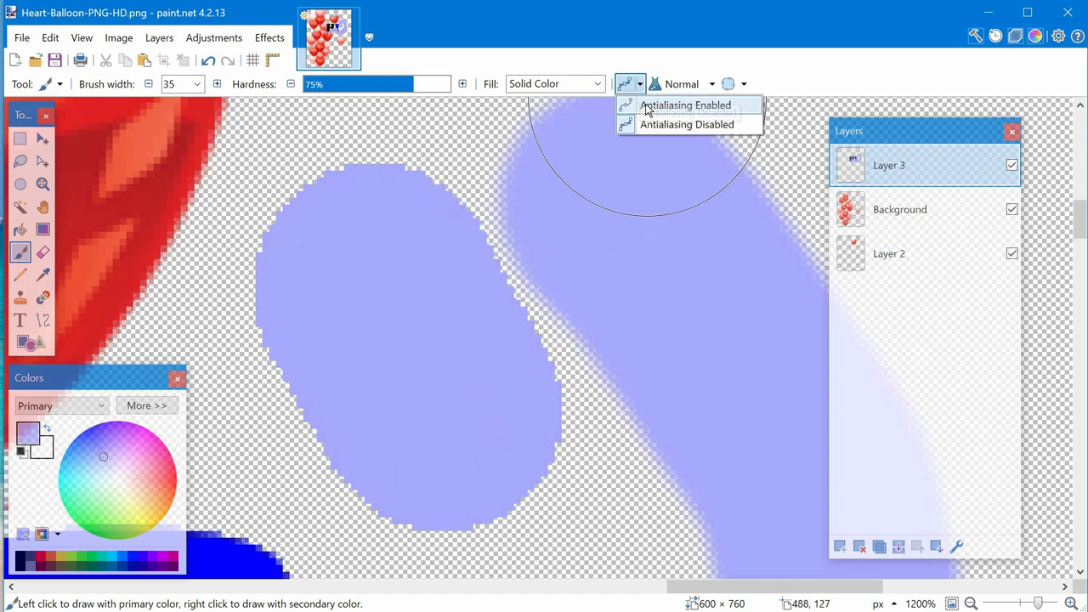
pyautogui.click(655, 108)
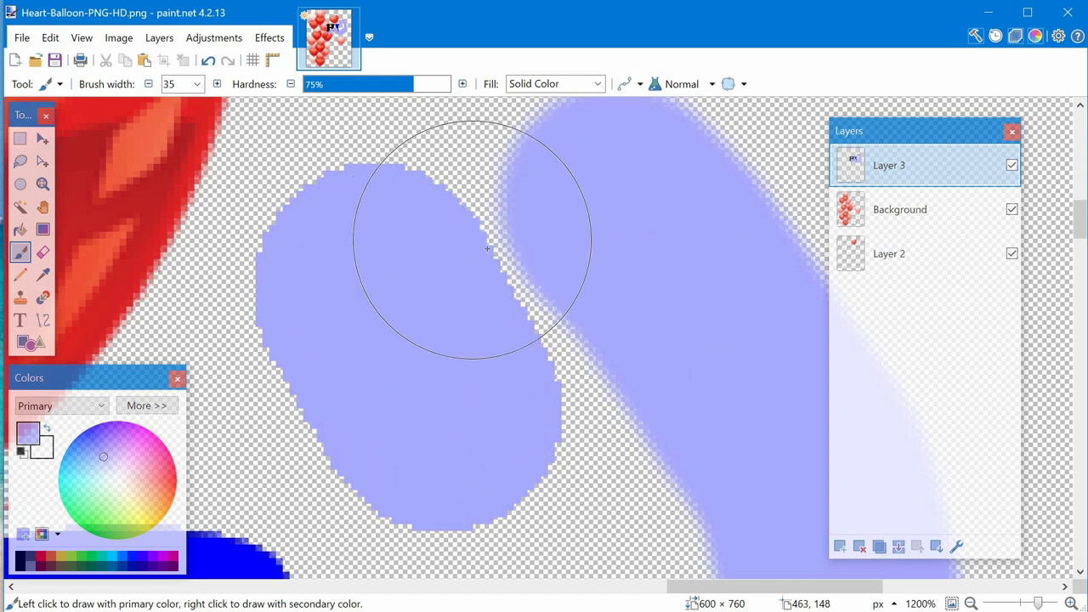
pyautogui.keyDown('ctrl'); pyautogui.scroll(-2, 479, 238); pyautogui.keyUp('ctrl')
pyautogui.keyDown('ctrl'); pyautogui.scroll(-2, 479, 238); pyautogui.keyUp('ctrl')
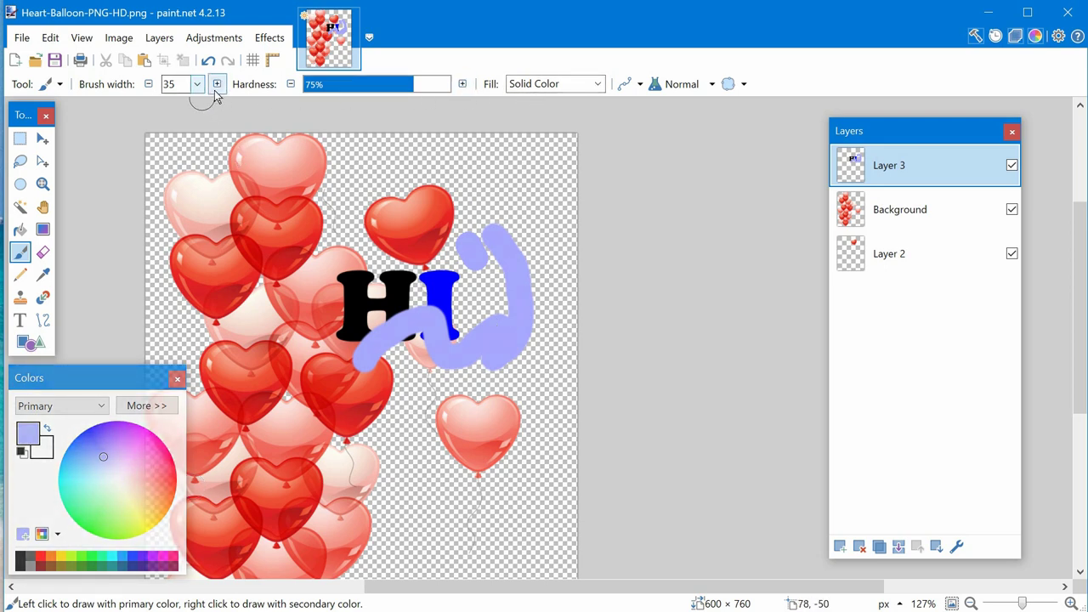
pyautogui.click(60, 85)
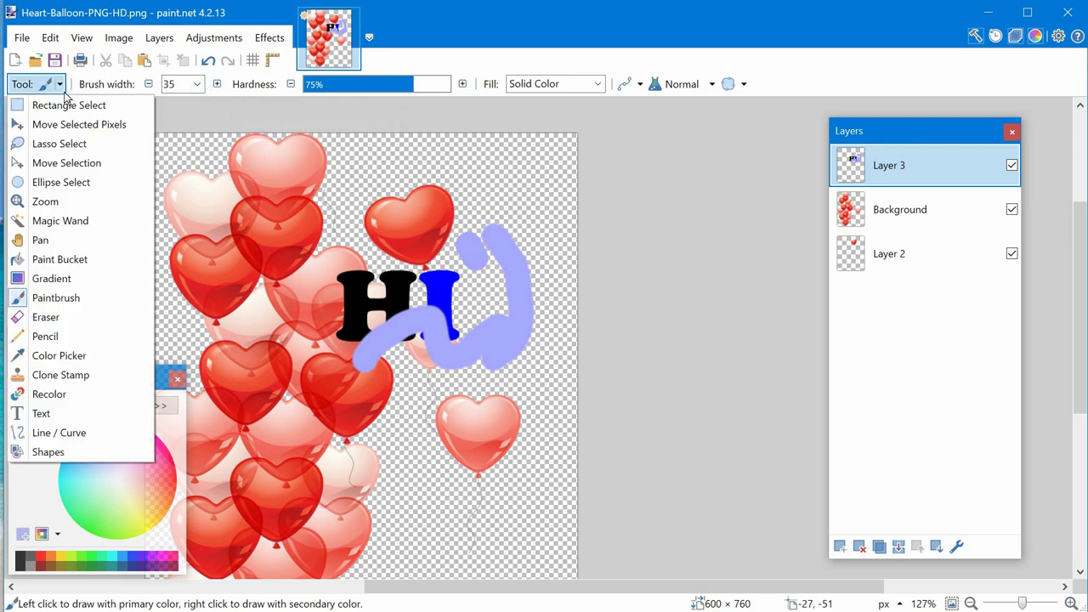
pyautogui.press('Escape')
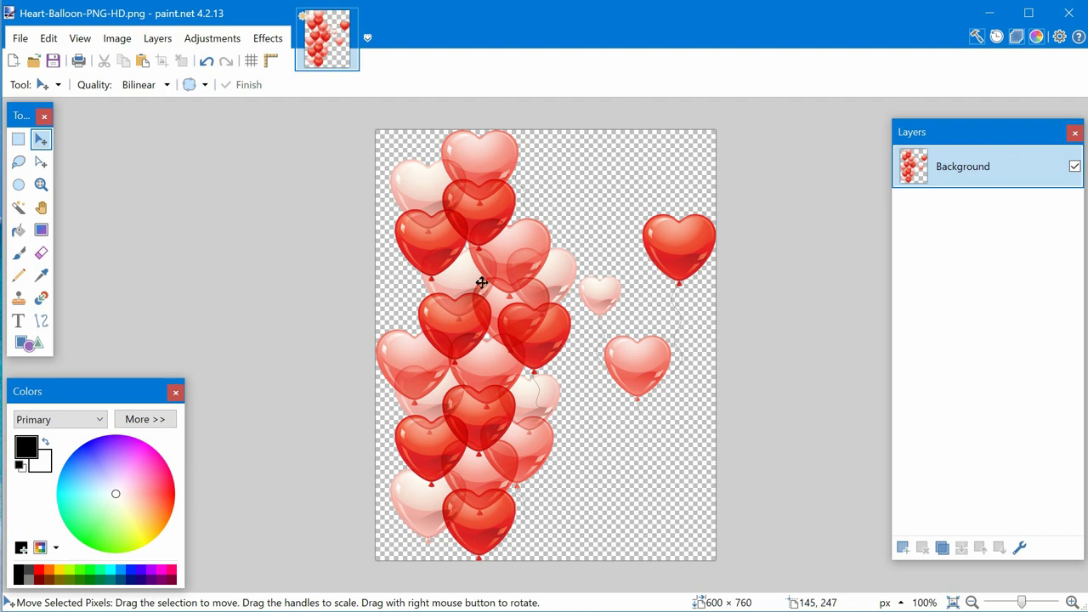
# - Remove the separate dark-red balloon at the image's right edge from the Background layer, using a rectangular selection of about 147 × 198 px
pyautogui.click(18, 139)
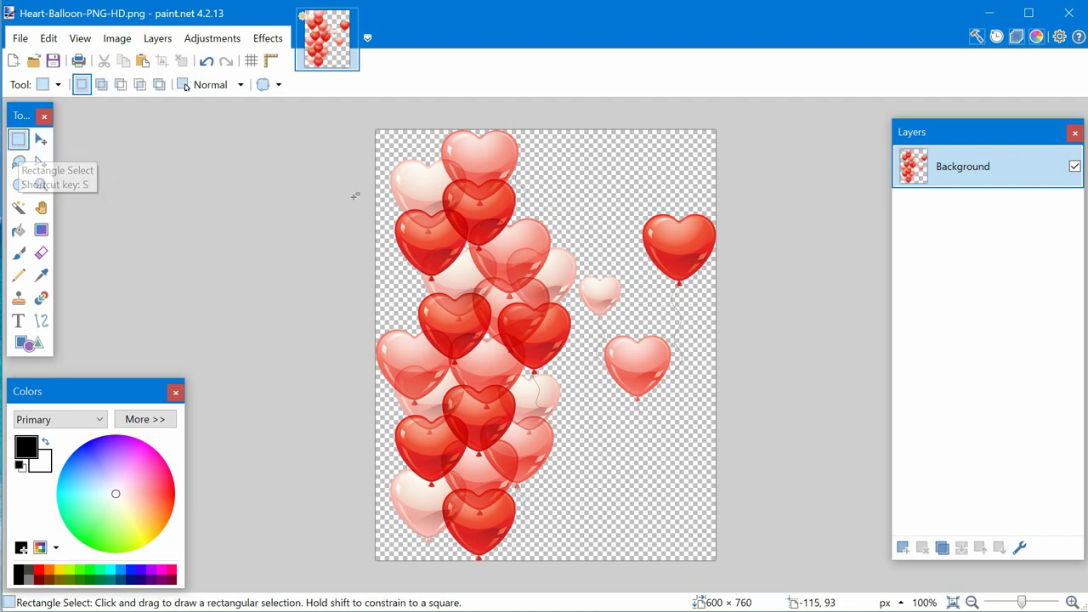
pyautogui.moveTo(632, 201); pyautogui.dragTo(727, 320)
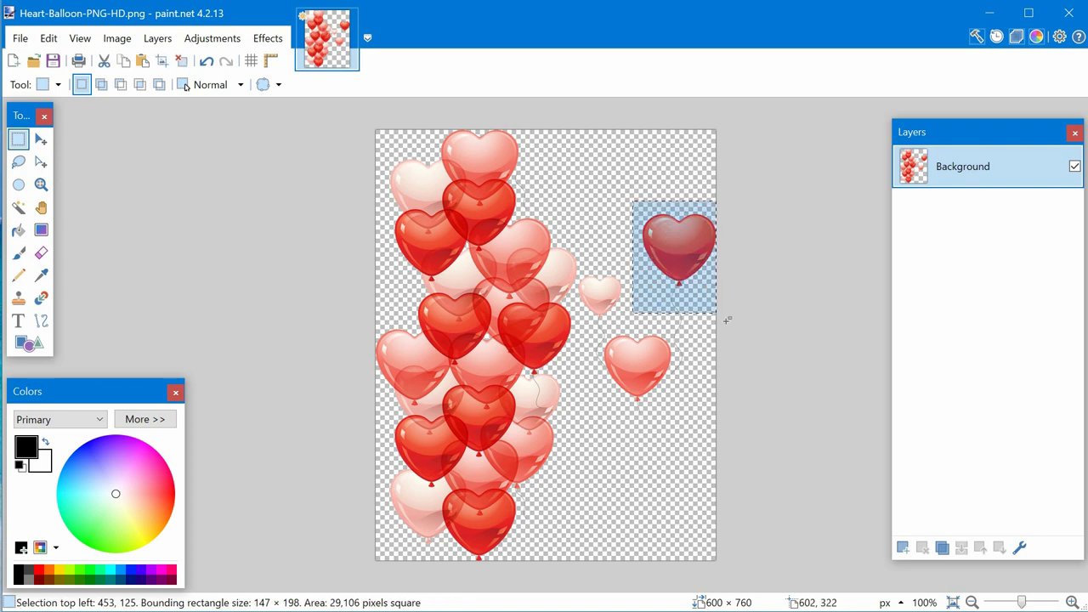
pyautogui.press('Delete')
pyautogui.click(68, 51)
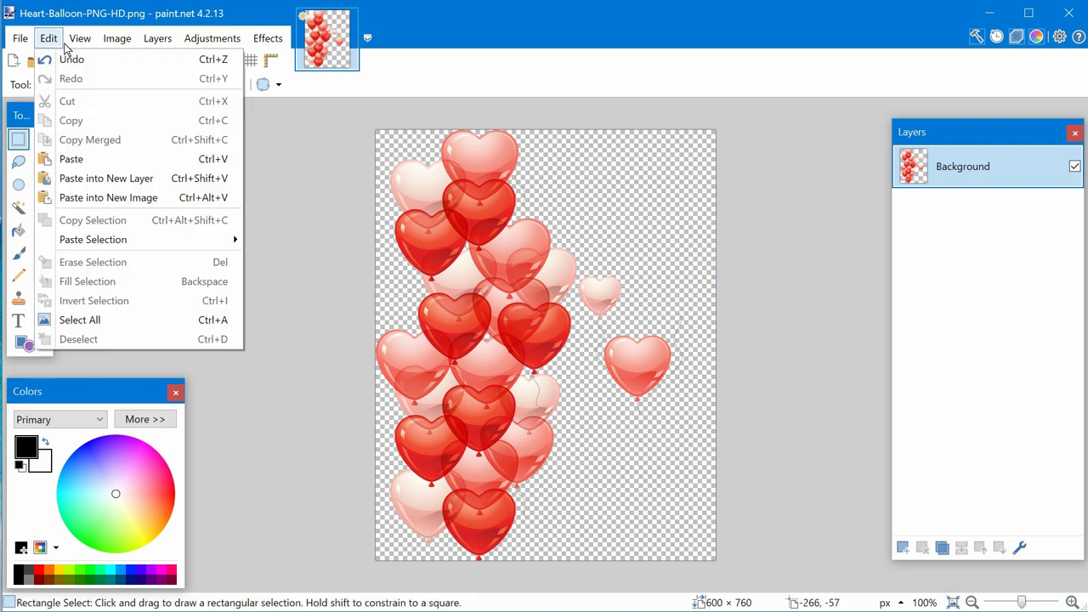
pyautogui.click(68, 52)
pyautogui.click(51, 40)
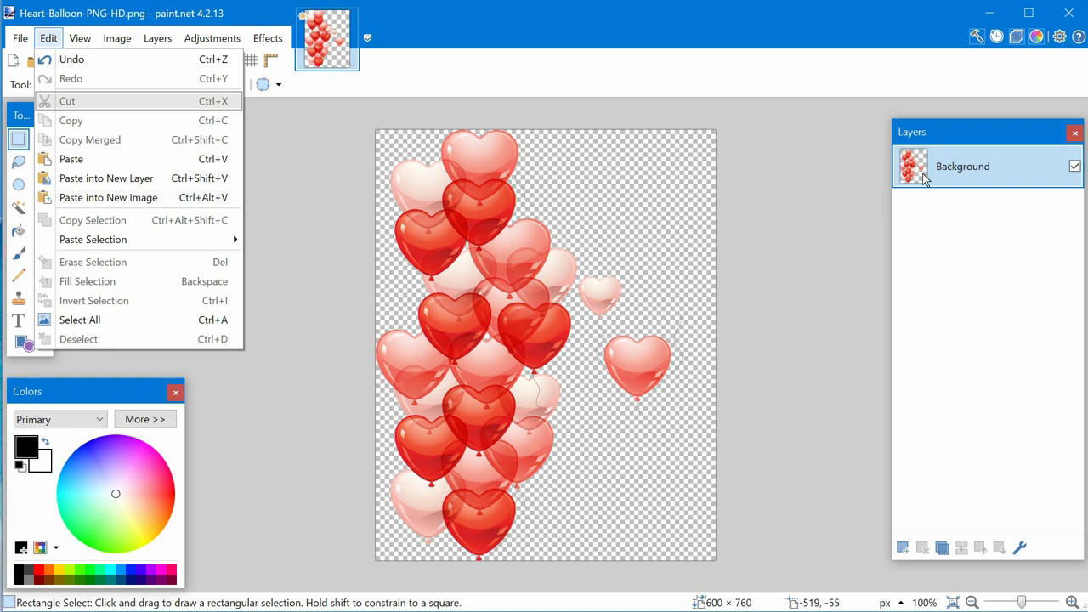
# - Paste the cut dark-red balloon into a new layer and move it to the empty area below the separate pink balloon
pyautogui.click(940, 151)
pyautogui.click(48, 38)
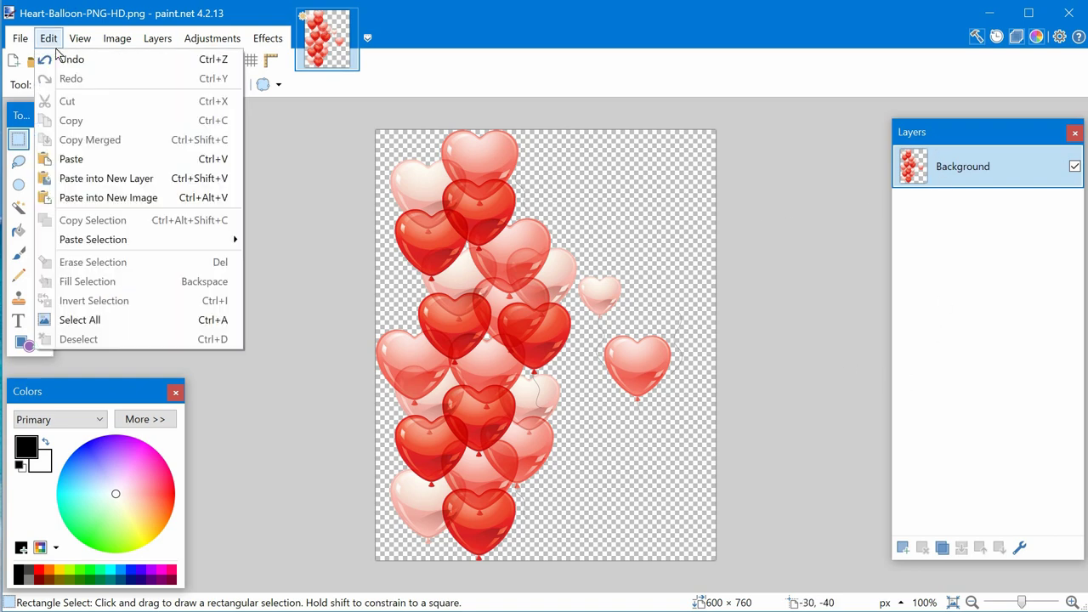
pyautogui.click(100, 179)
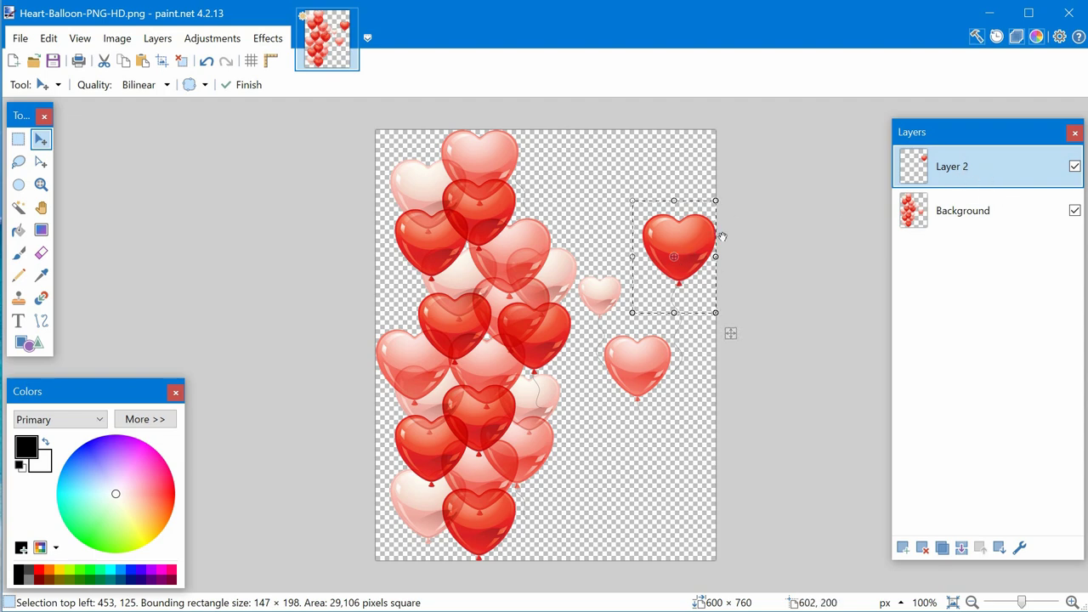
pyautogui.hotkey('ctrl', 'd')
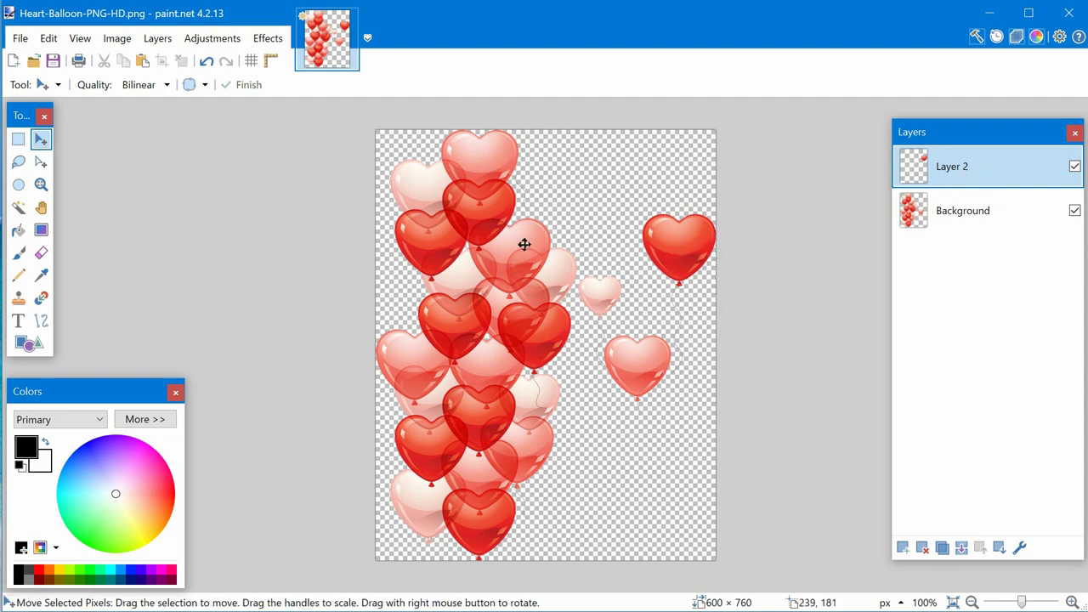
pyautogui.moveTo(623, 270); pyautogui.dragTo(587, 492)
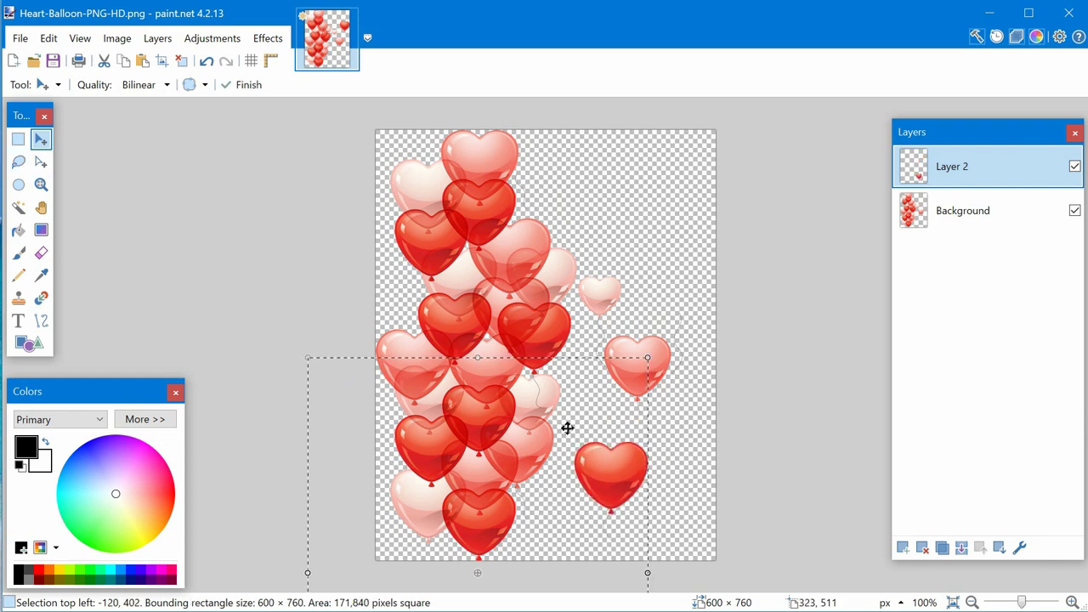
# - Outline the separate pink balloon on the Background layer with a freehand Lasso selection of about 145 × 181 px
pyautogui.click(962, 218)
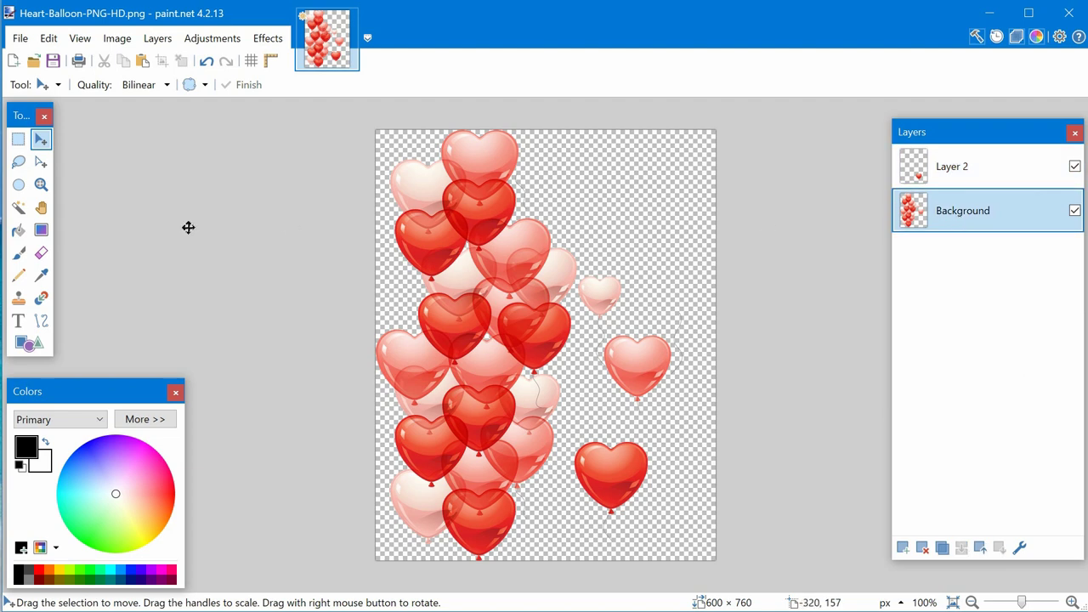
pyautogui.click(19, 162)
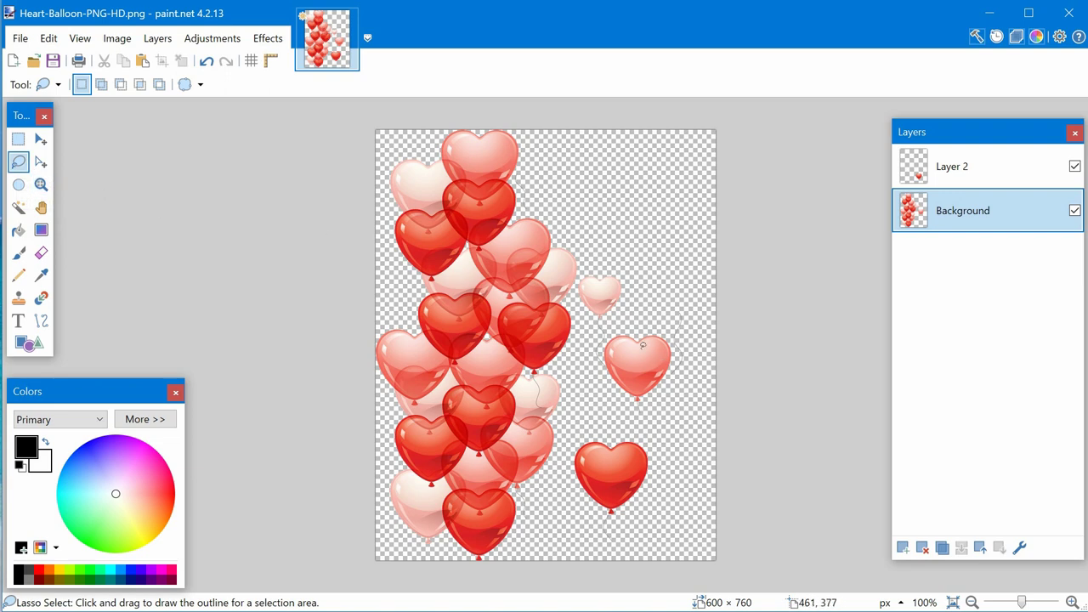
pyautogui.click(608, 336)
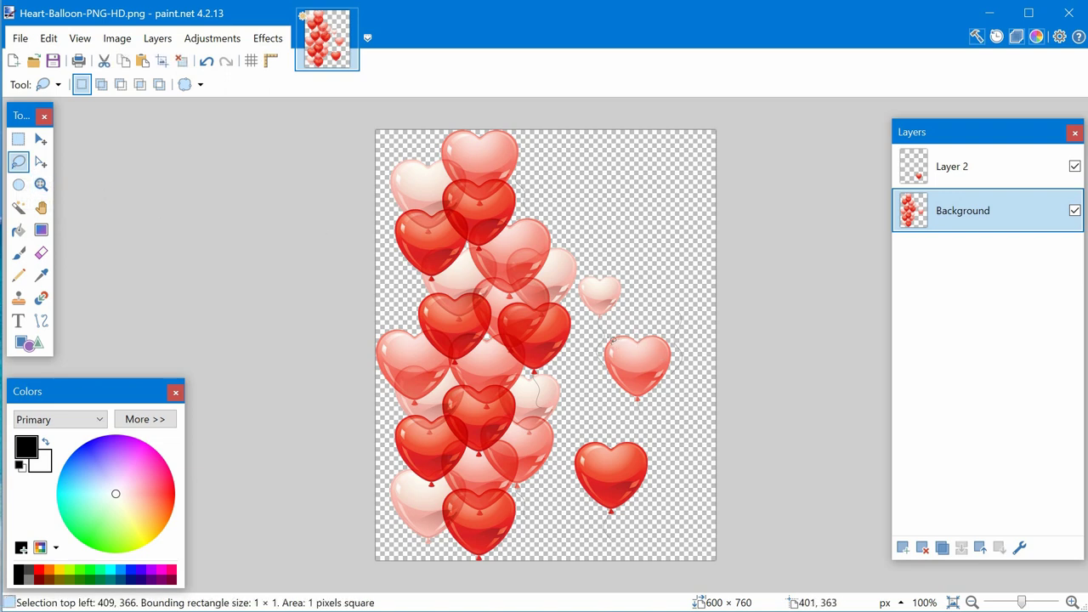
pyautogui.moveTo(603, 336)
pyautogui.mouseDown()
pyautogui.moveTo(614, 422)
pyautogui.moveTo(633, 421)
pyautogui.moveTo(633, 404)
pyautogui.moveTo(640, 419)
pyautogui.moveTo(652, 413)
pyautogui.moveTo(685, 369)
pyautogui.moveTo(683, 340)
pyautogui.moveTo(663, 326)
pyautogui.moveTo(601, 363)
pyautogui.mouseUp()
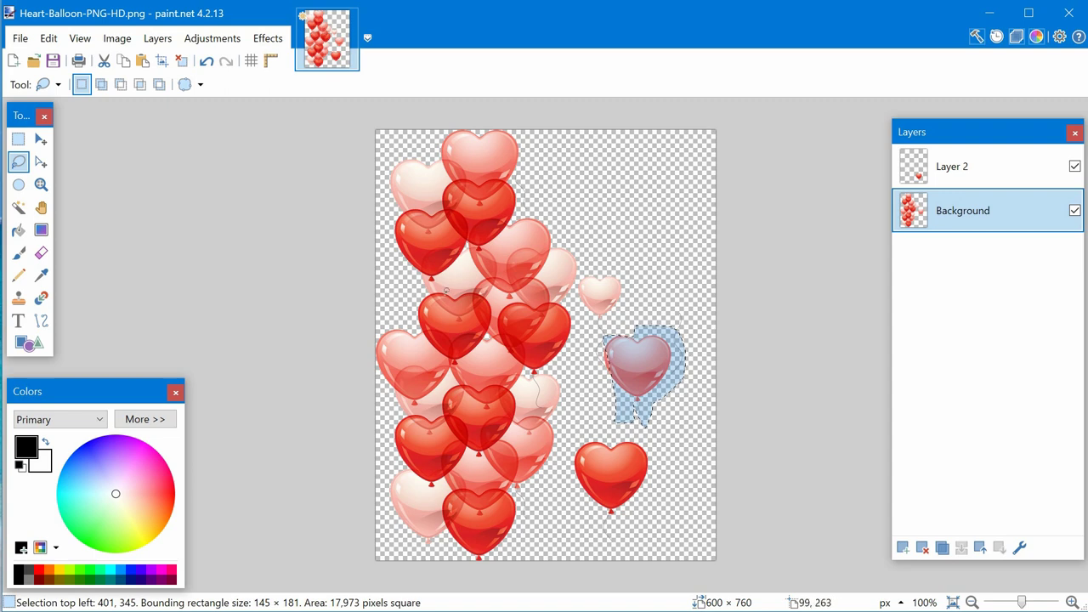
# - Close the balloon image without saving its changes and open the Sad Keanu Reeves image from the desktop in paint.net
pyautogui.click(1068, 13)
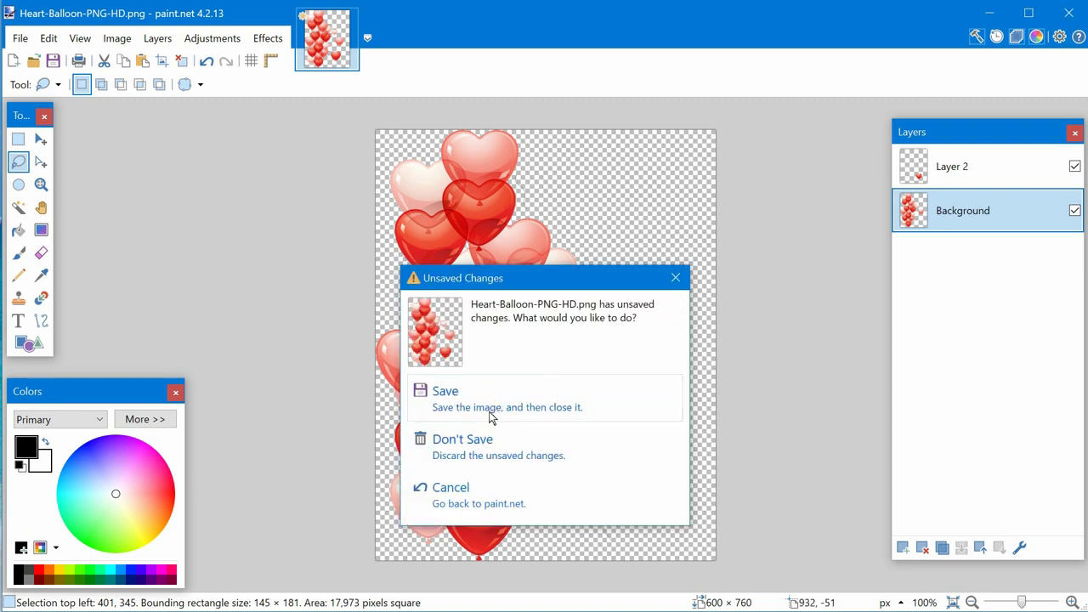
pyautogui.click(504, 451)
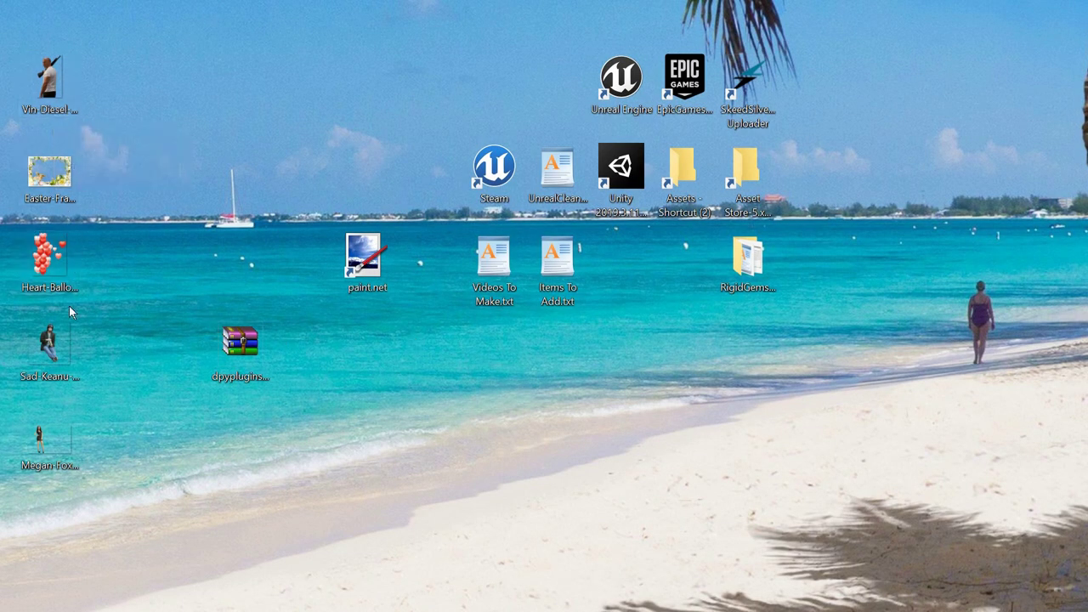
pyautogui.doubleClick(49, 344)
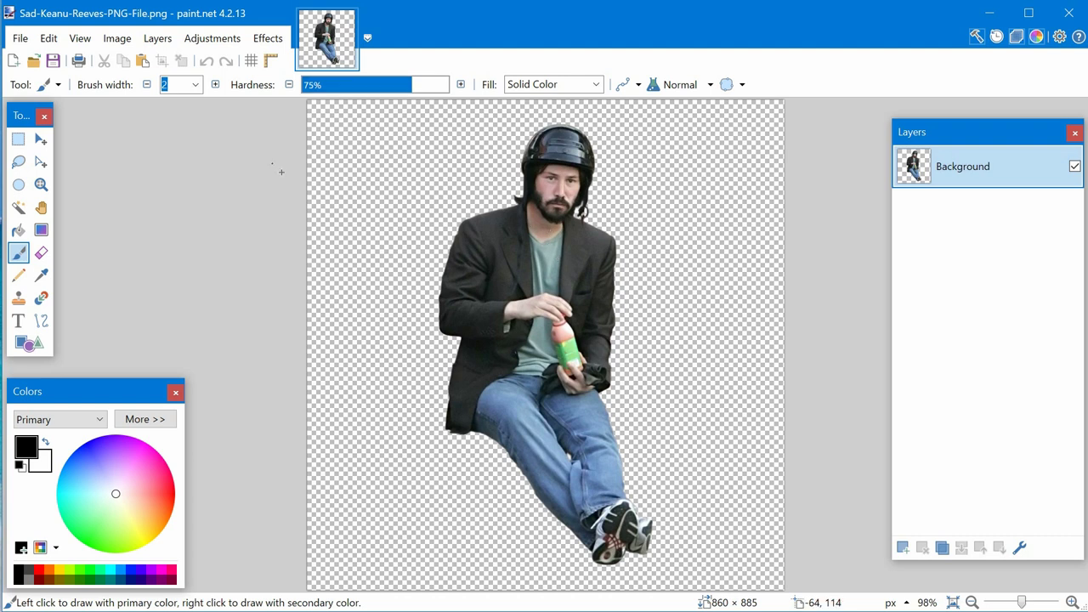
# - Create a new image 1920 pixels wide and 1080 pixels high
pyautogui.click(20, 66)
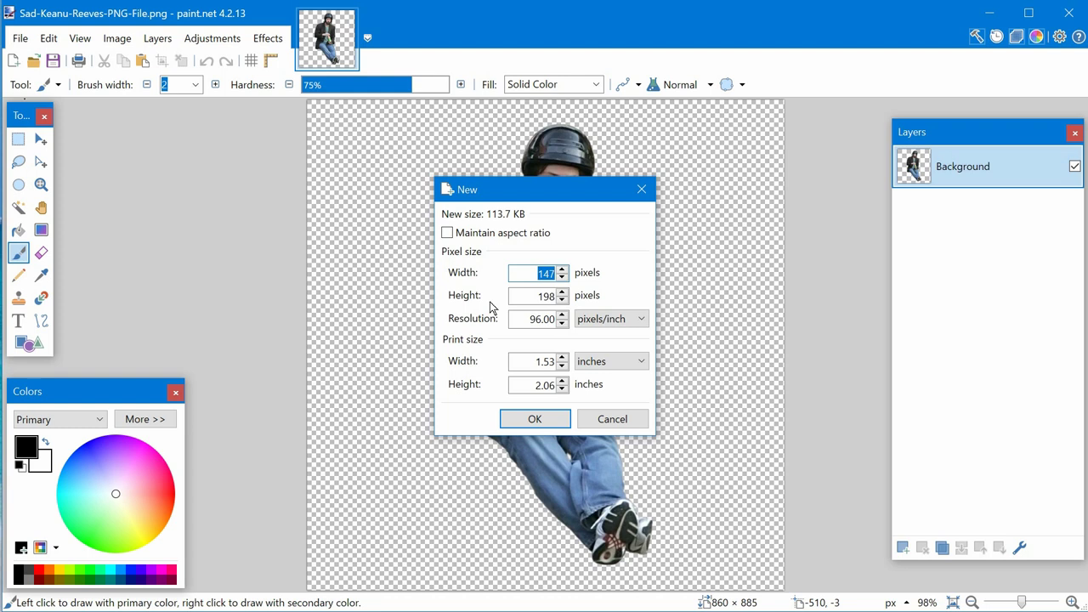
pyautogui.write('1920')
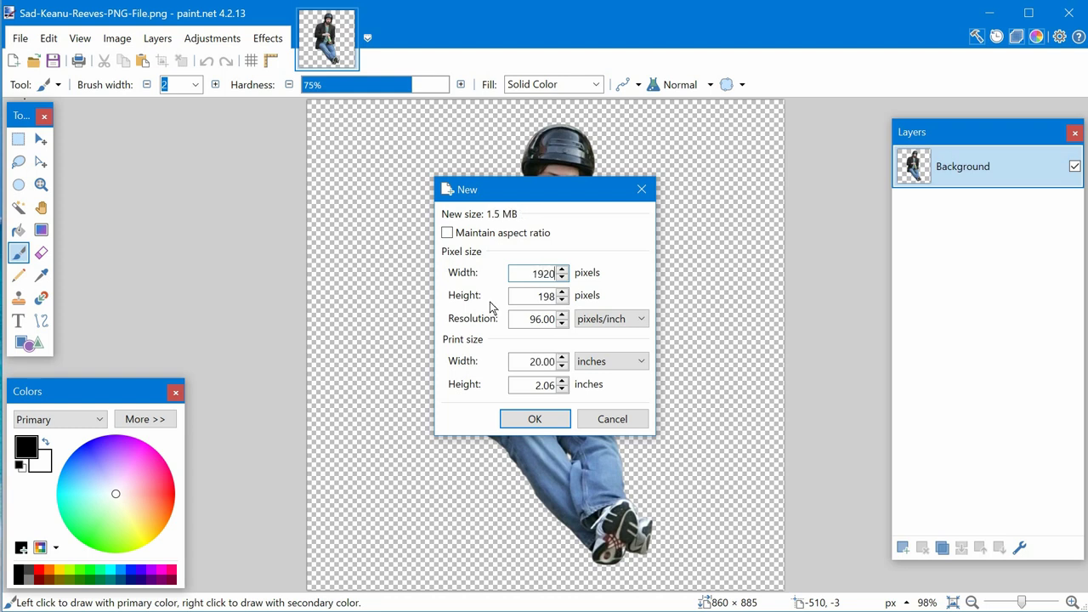
pyautogui.press('Tab')
pyautogui.write('1080')
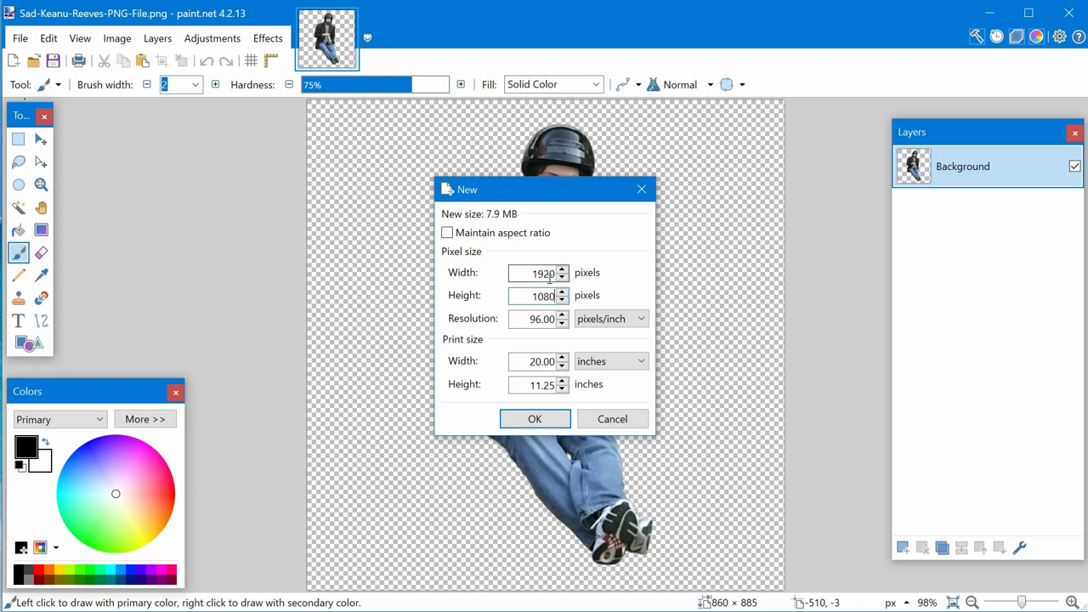
pyautogui.click(535, 419)
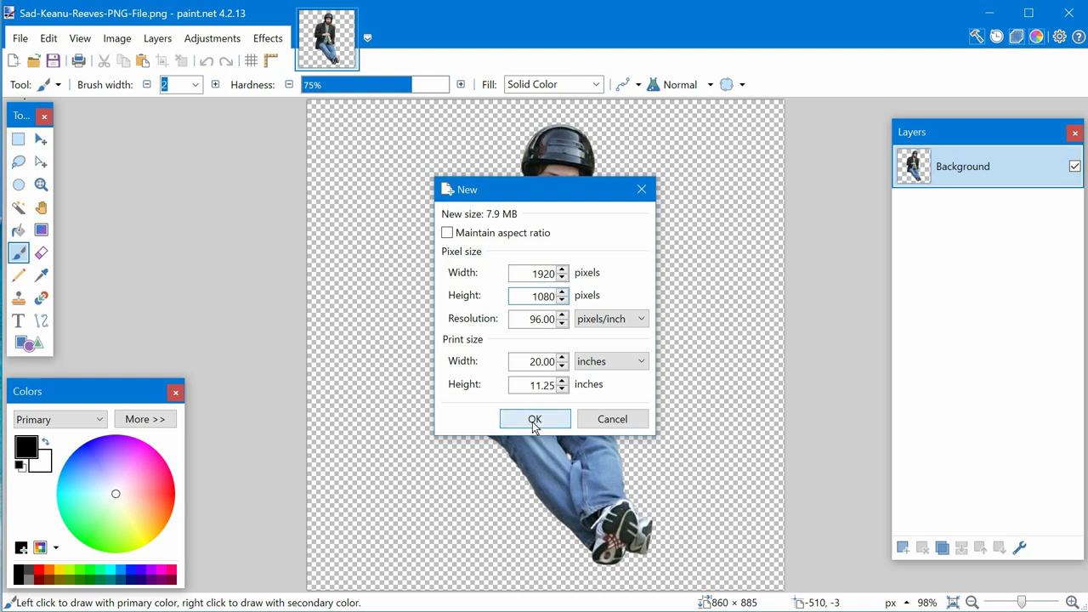
# - Erase the new image's entire white Background layer to leave a transparent canvas
pyautogui.scroll(-2, 565, 322)
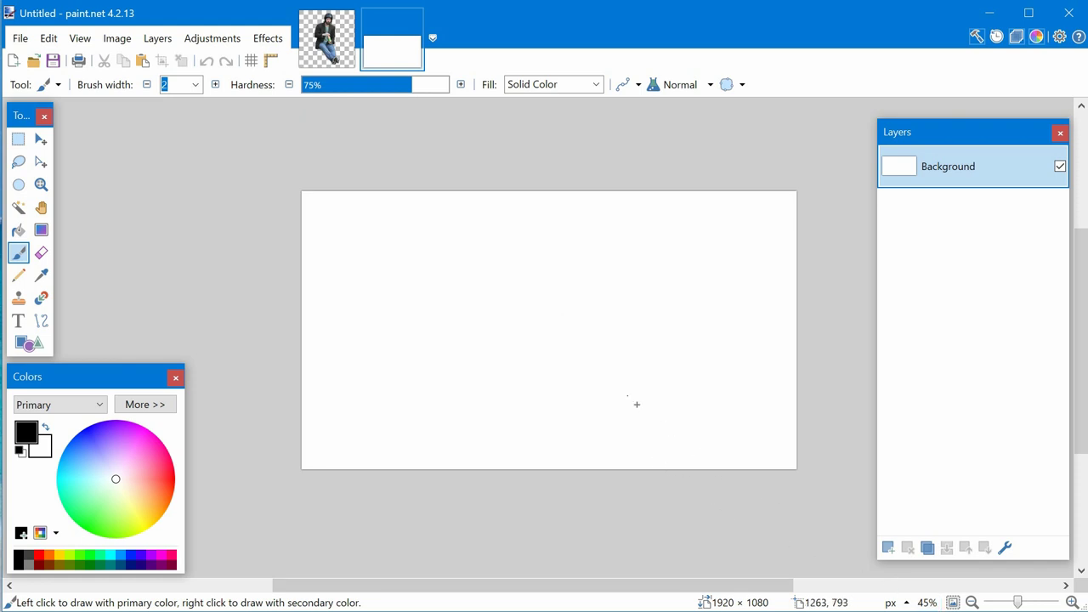
pyautogui.scroll(1, 637, 403)
pyautogui.scroll(-2, 636, 405)
pyautogui.scroll(1, 637, 405)
pyautogui.scroll(3, 625, 395)
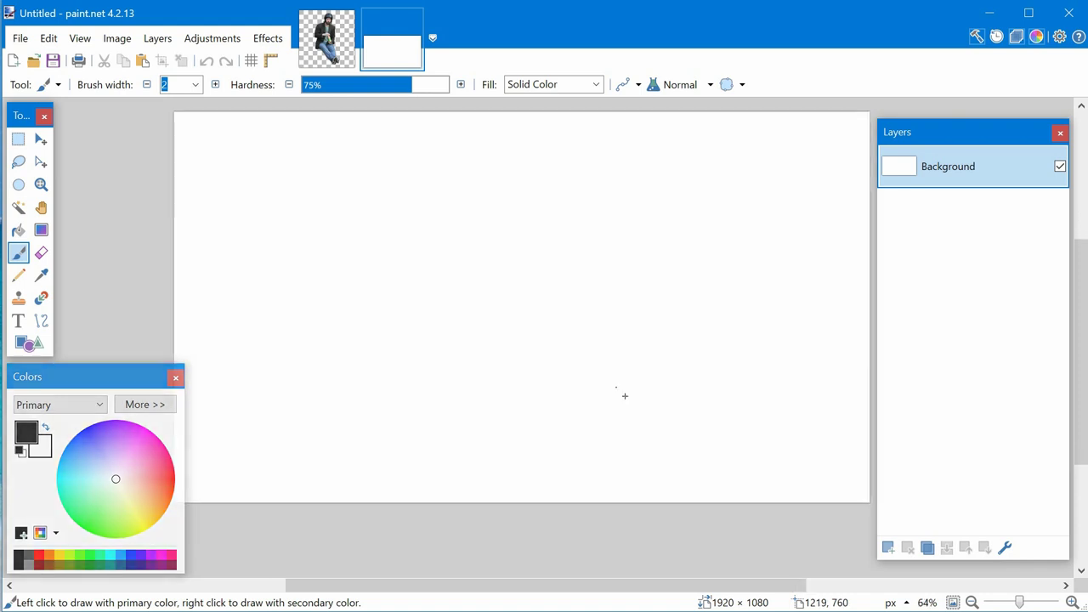
pyautogui.scroll(-2, 625, 395)
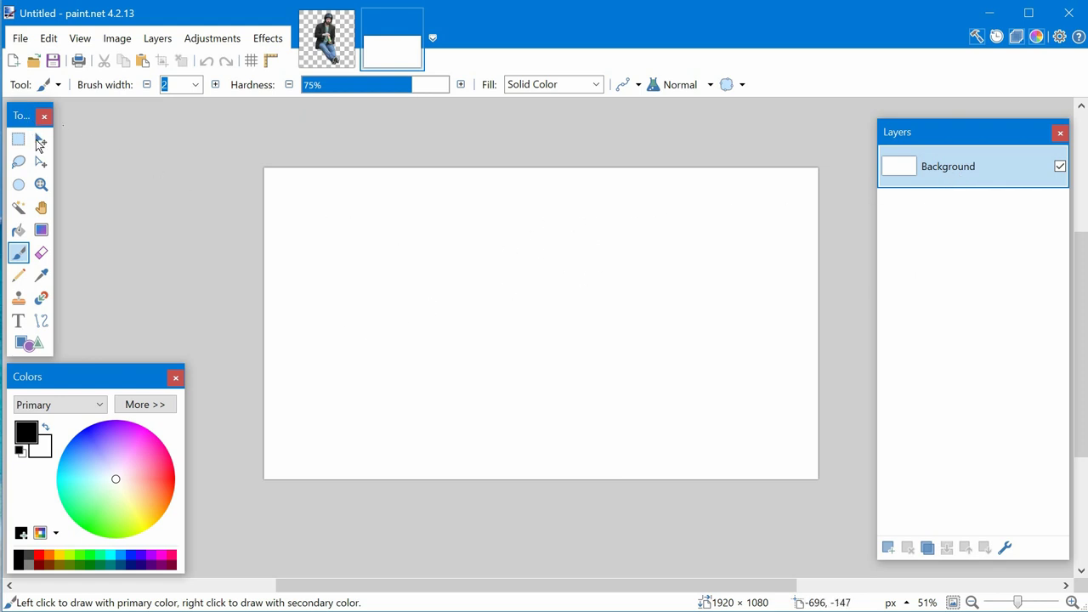
pyautogui.click(40, 141)
pyautogui.hotkey('ctrl', 'a')
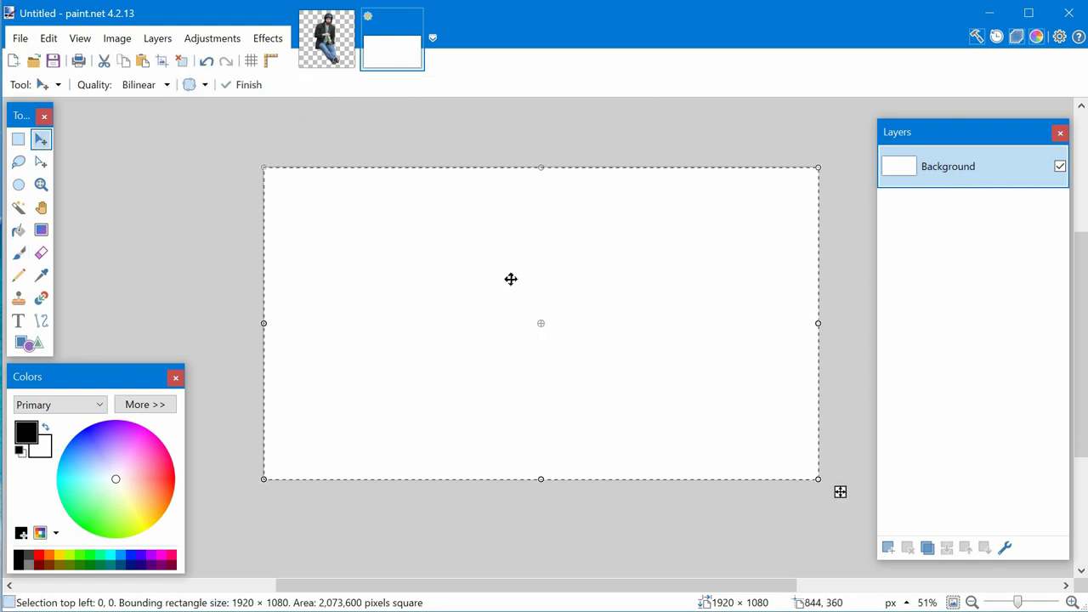
pyautogui.press('Delete')
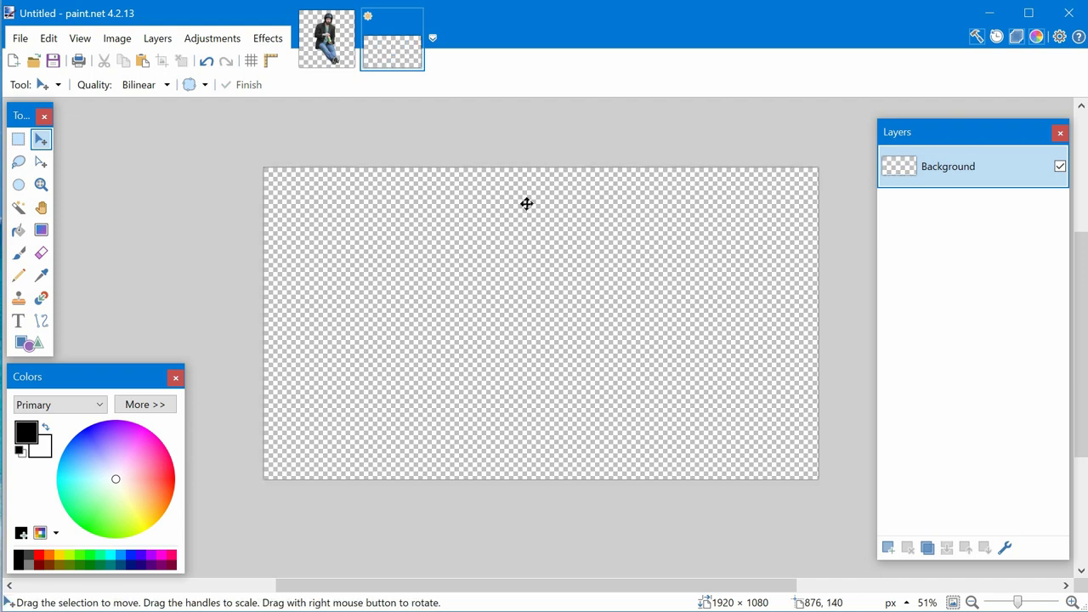
# - Fill the transparent canvas with a solid blue-violet primary color at 50% tolerance
pyautogui.click(18, 229)
pyautogui.moveTo(118, 446); pyautogui.dragTo(100, 422)
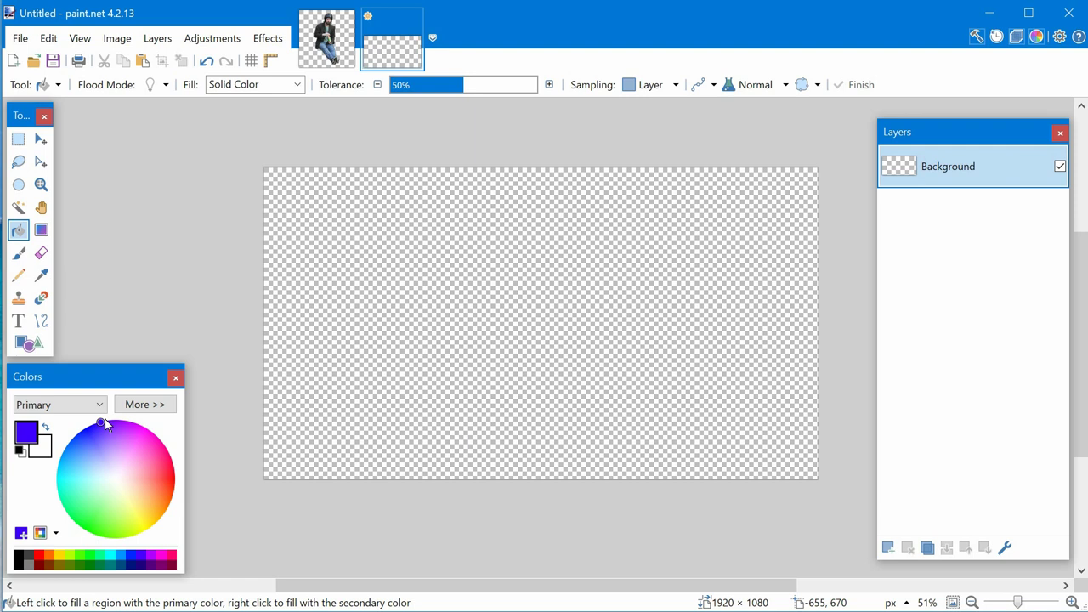
pyautogui.click(437, 363)
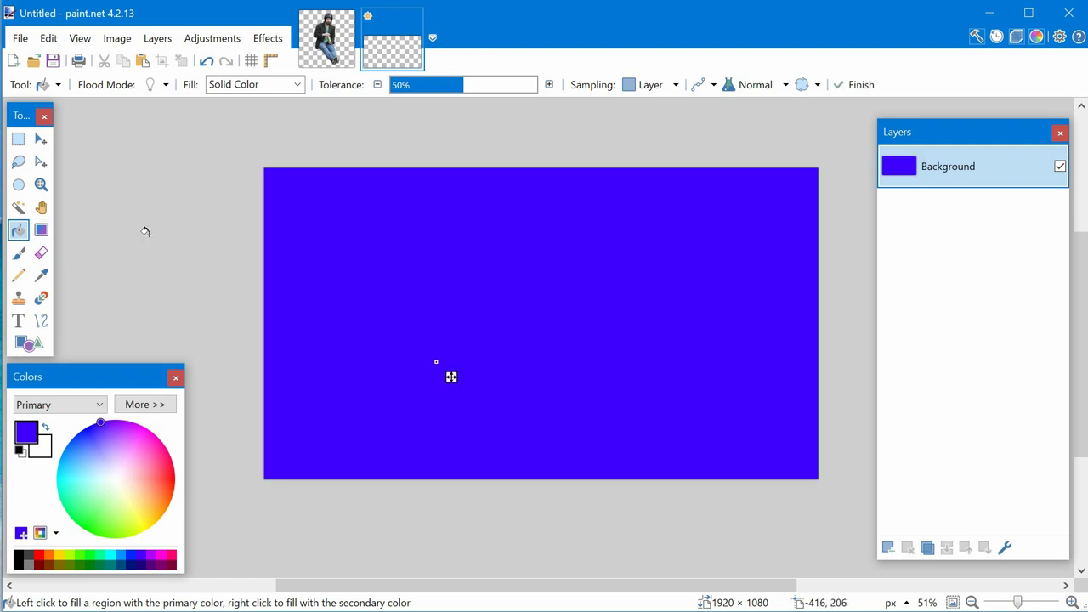
# - Erase the blue-violet fill from the whole canvas
pyautogui.click(41, 162)
pyautogui.click(41, 138)
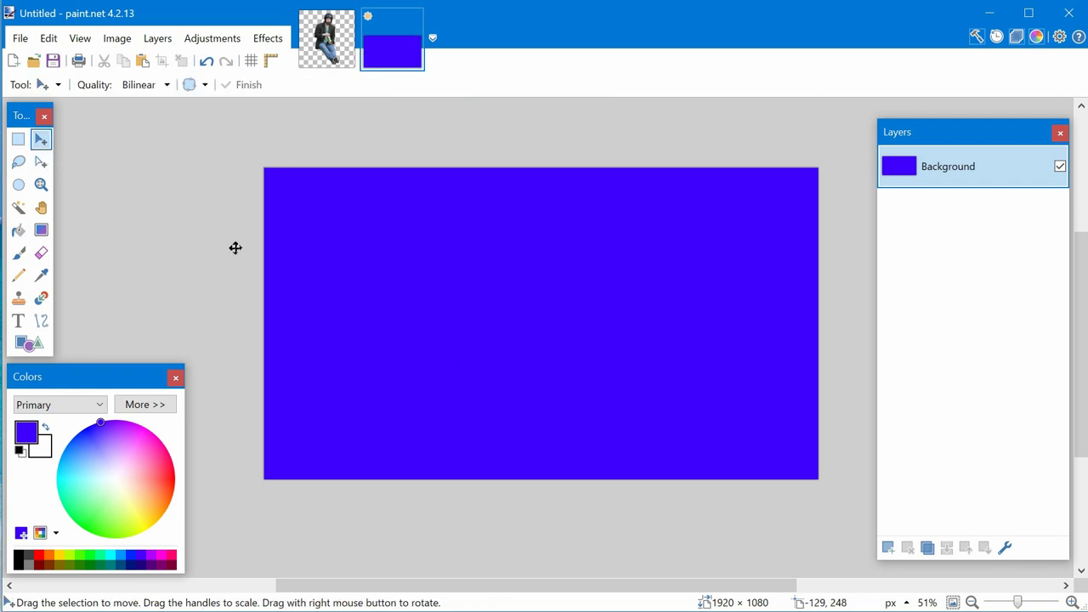
pyautogui.hotkey('ctrl', 'a')
pyautogui.press('Delete')
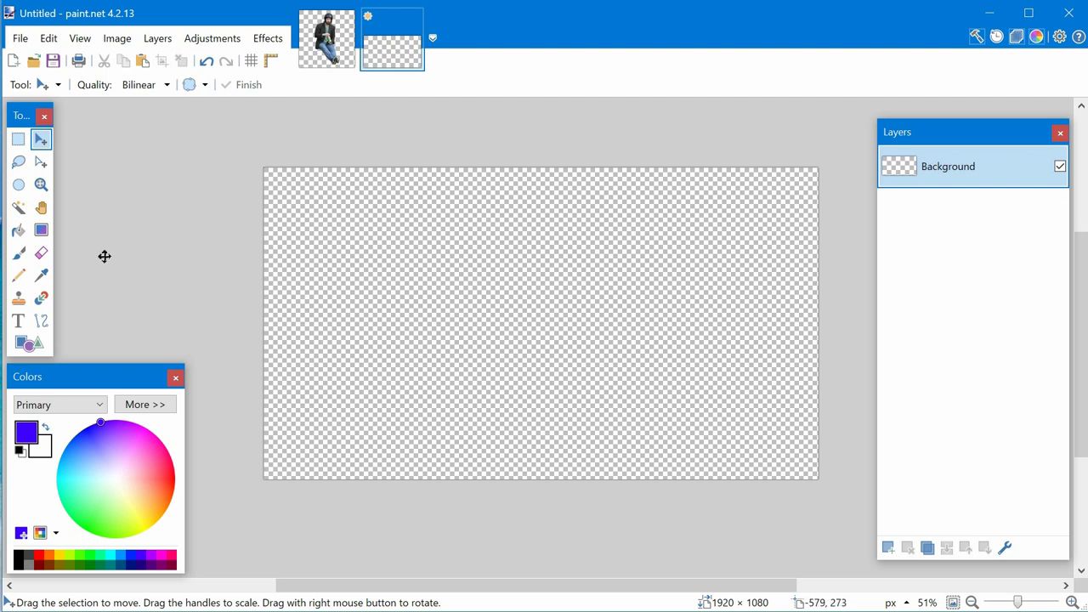
# - Switch to the Sad Keanu Reeves image and try several primary colors on the color wheel, from light violet to light green
pyautogui.click(335, 44)
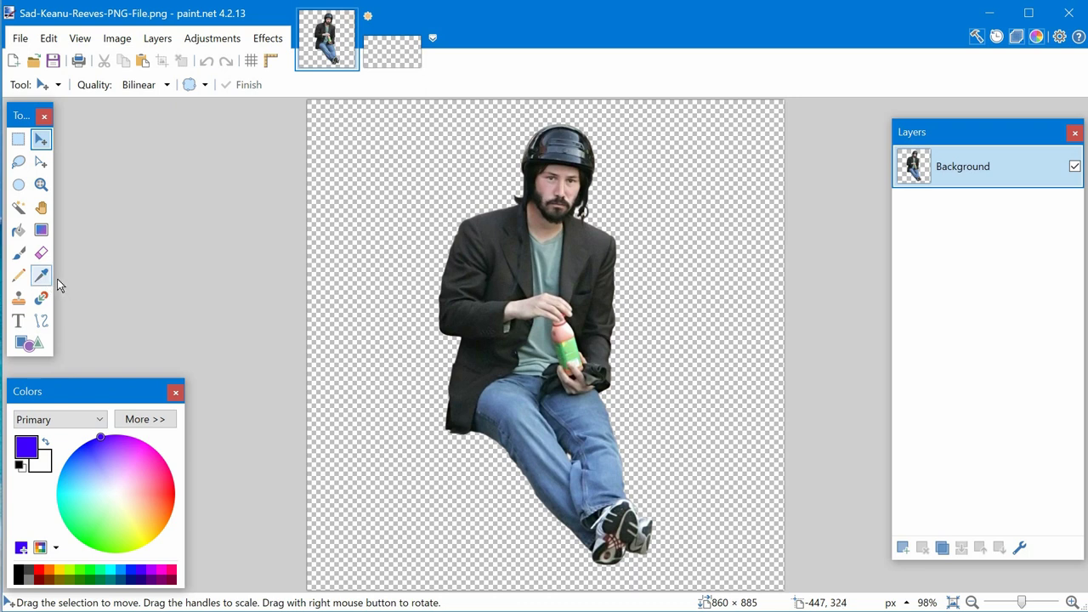
pyautogui.moveTo(105, 452)
pyautogui.mouseDown()
pyautogui.moveTo(97, 502)
pyautogui.moveTo(116, 487)
pyautogui.moveTo(105, 465)
pyautogui.mouseUp()
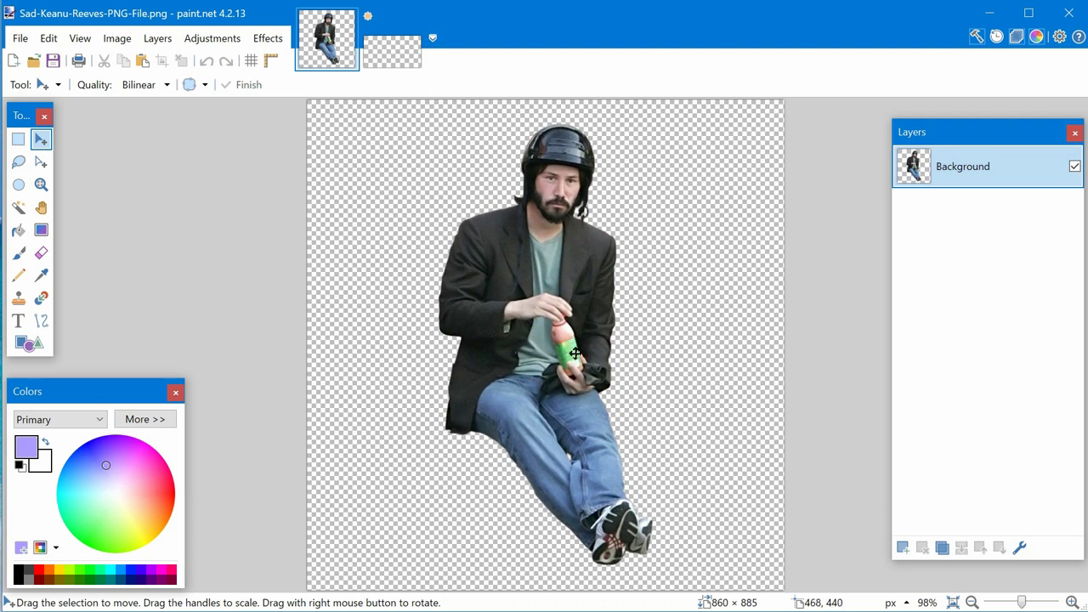
pyautogui.click(107, 470)
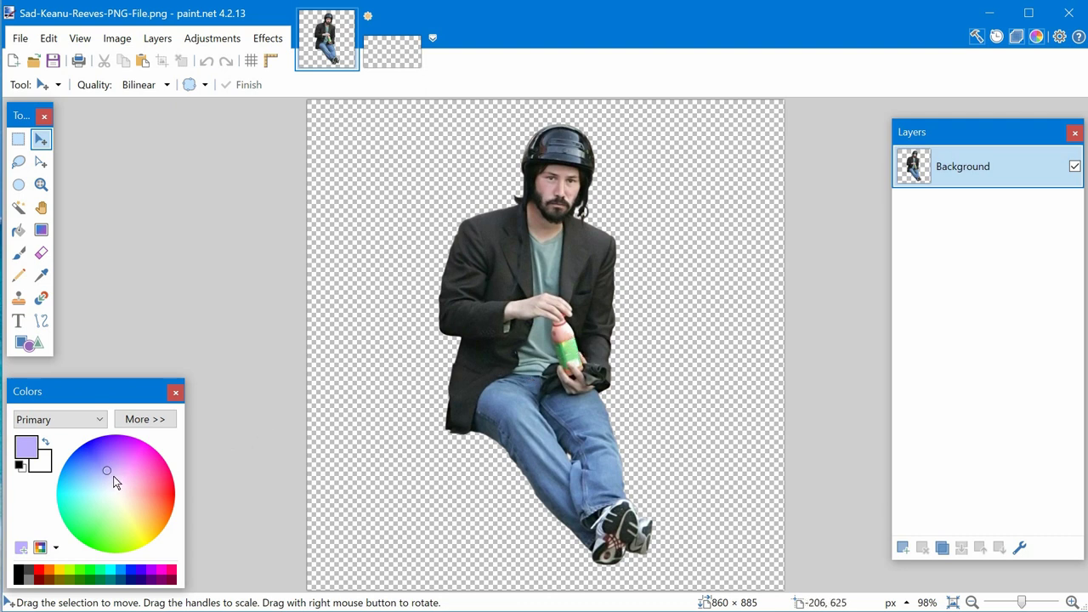
pyautogui.moveTo(113, 477); pyautogui.dragTo(105, 522)
# - Expand the color settings, look over the RGB, hex, HSV and opacity values, and collapse them again
pyautogui.click(150, 421)
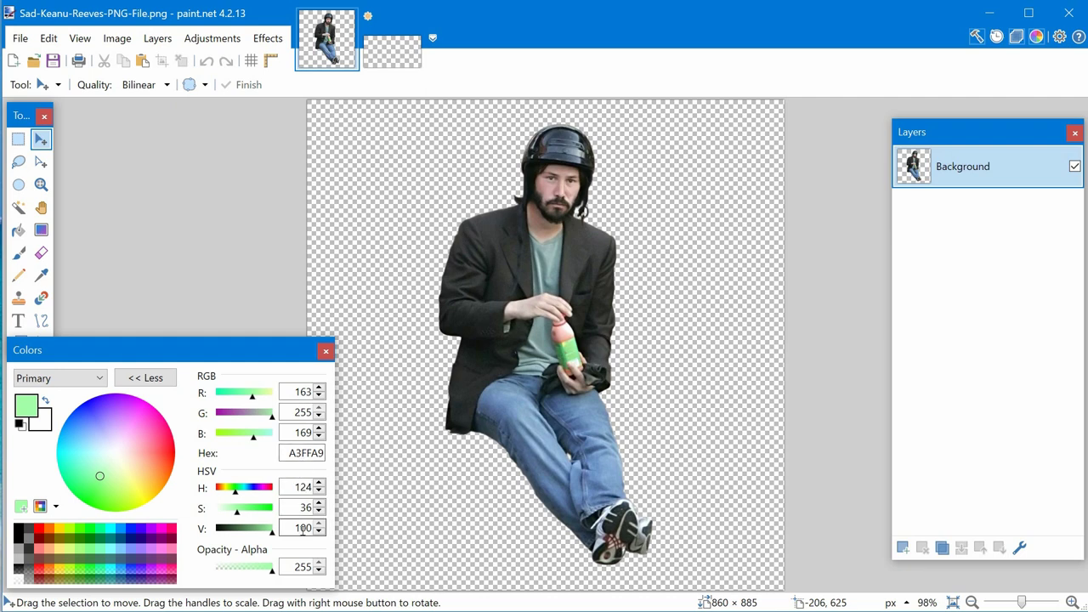
pyautogui.click(166, 384)
pyautogui.click(160, 419)
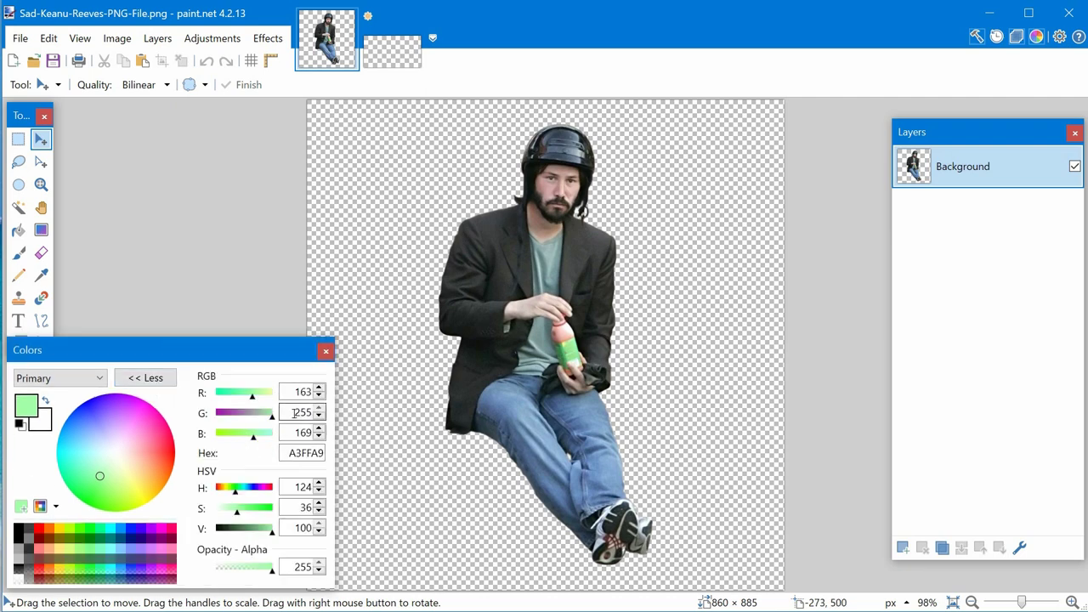
pyautogui.click(147, 378)
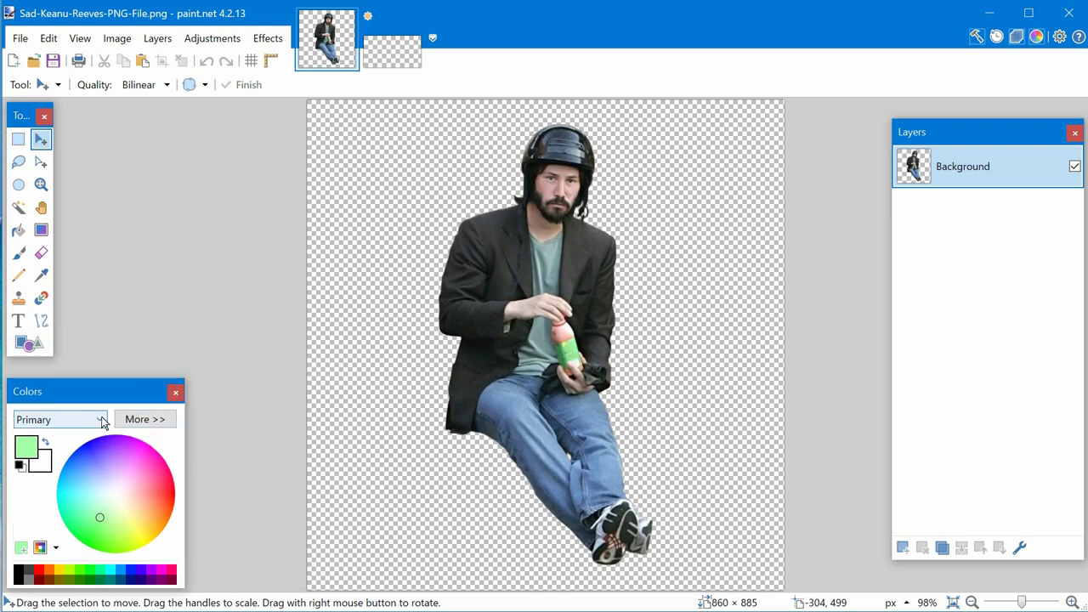
# - Sample the bottle label's green with the Color Picker and fill a new layer above Background with it at 50% tolerance
pyautogui.click(42, 277)
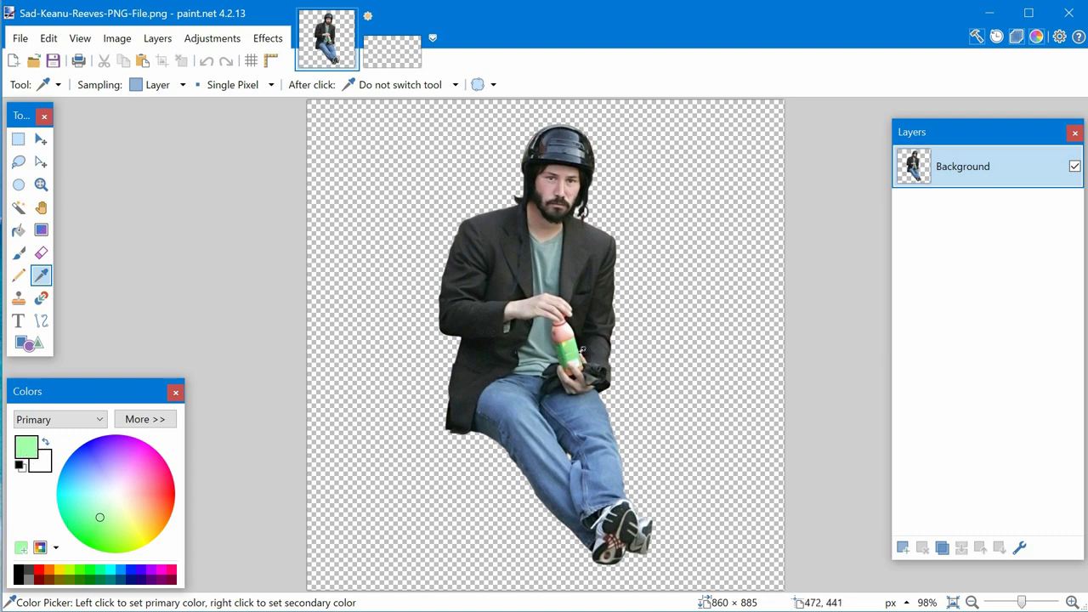
pyautogui.click(584, 351)
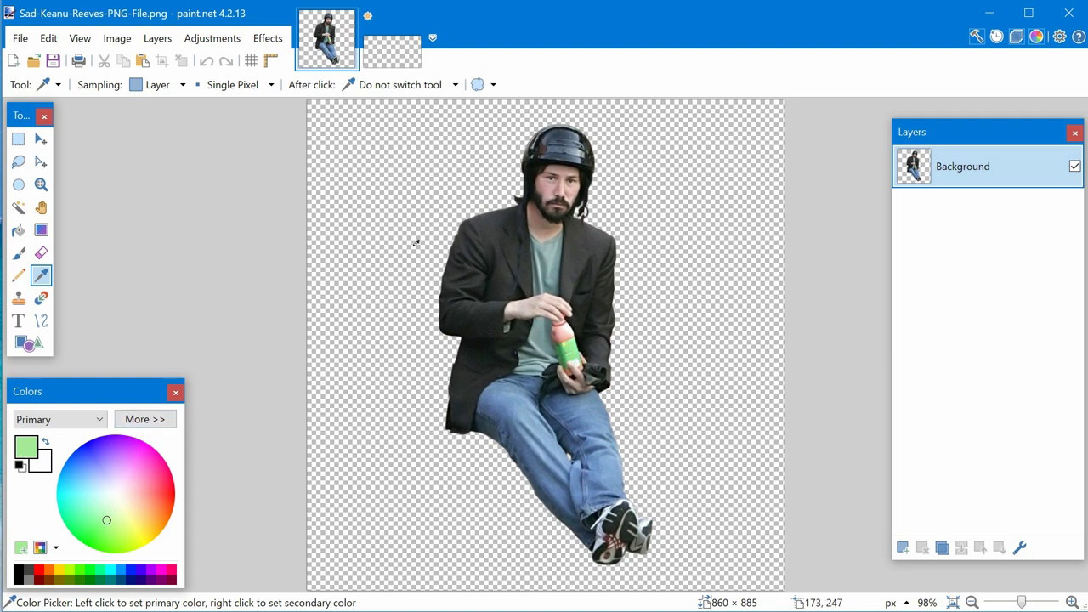
pyautogui.click(904, 549)
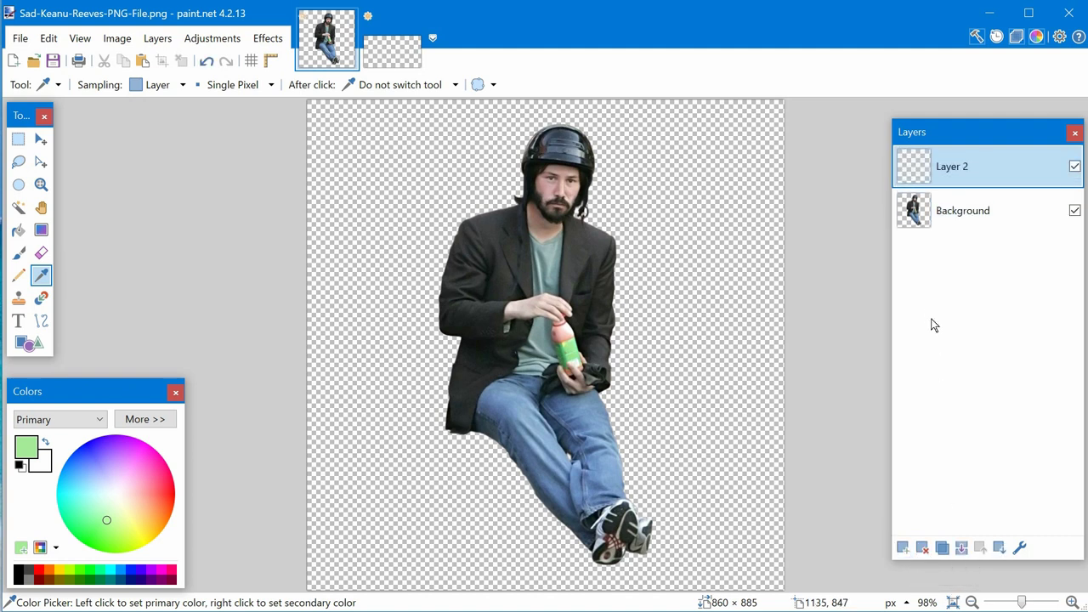
pyautogui.click(19, 229)
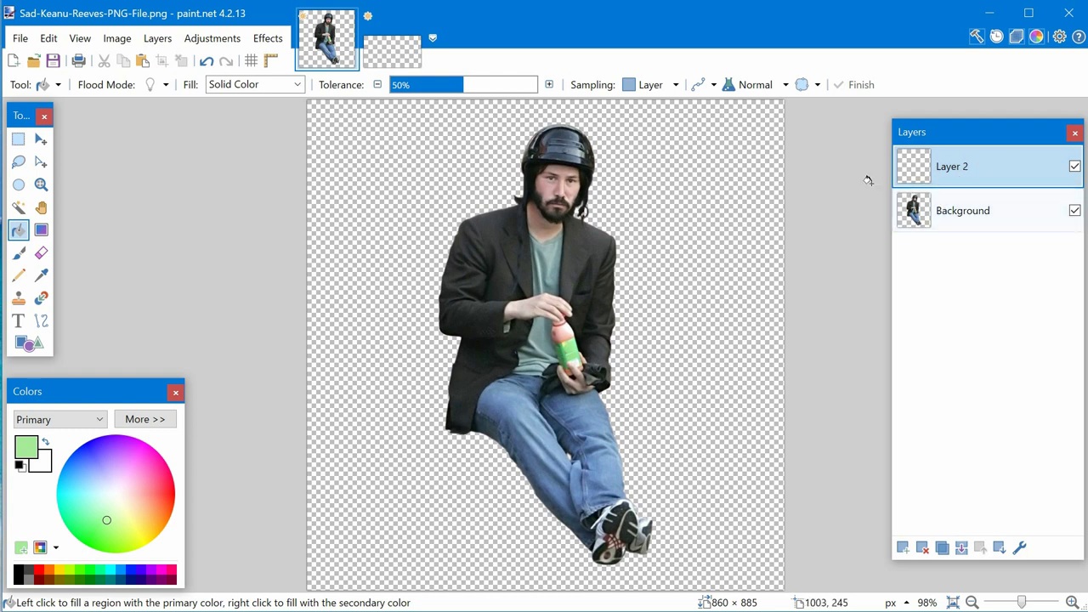
pyautogui.click(727, 224)
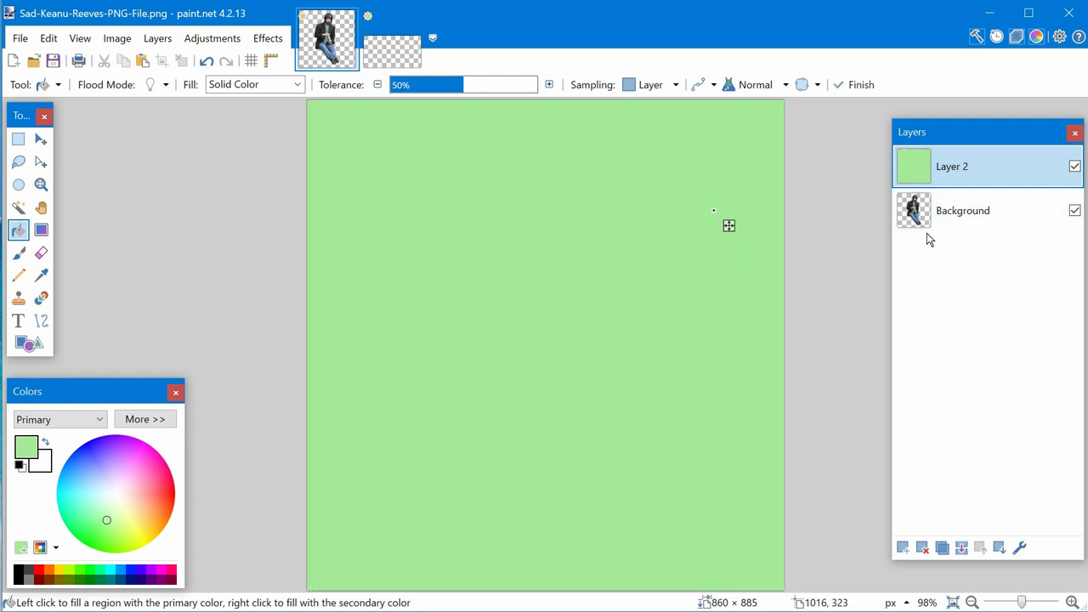
# - Reorder the layers so Background with the seated man sits above the green Layer 2
pyautogui.click(41, 139)
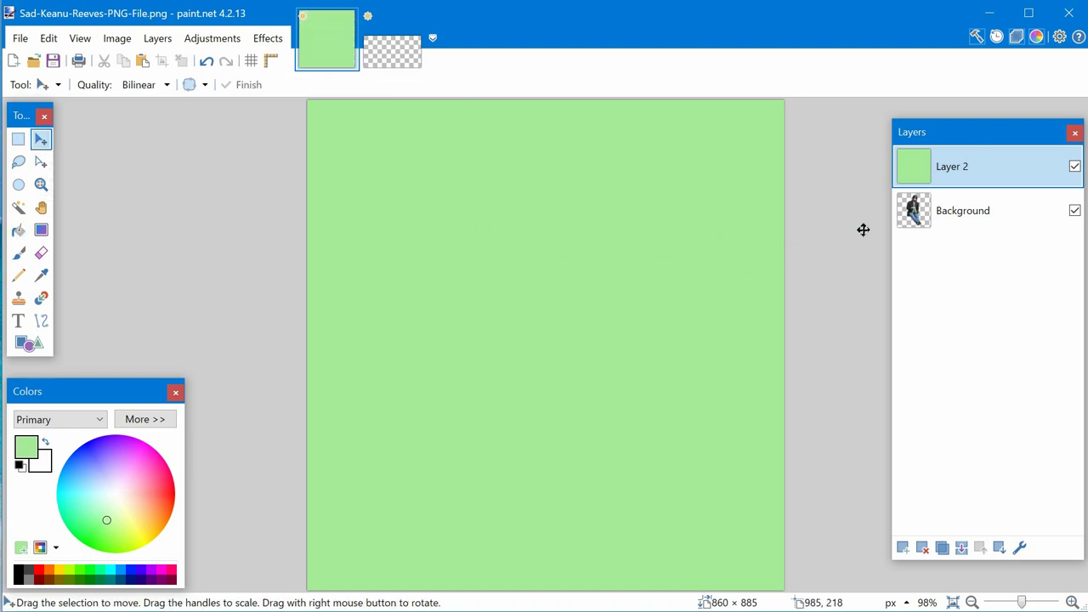
pyautogui.moveTo(938, 215); pyautogui.dragTo(918, 183)
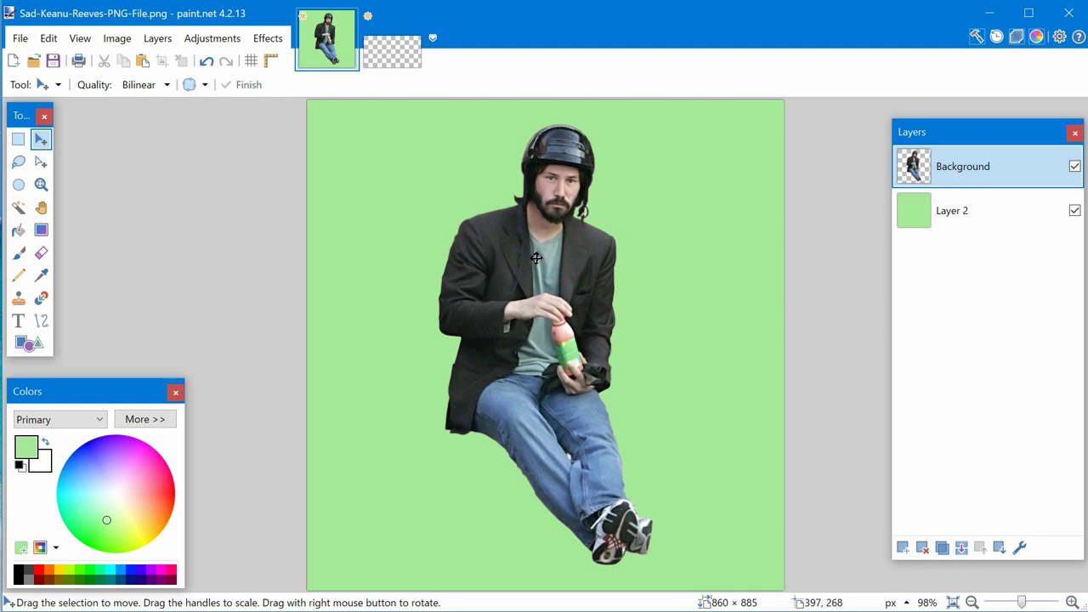
# - Activate the Clone Stamp and examine the seated man's face and helmet up close on the Background layer
pyautogui.click(24, 299)
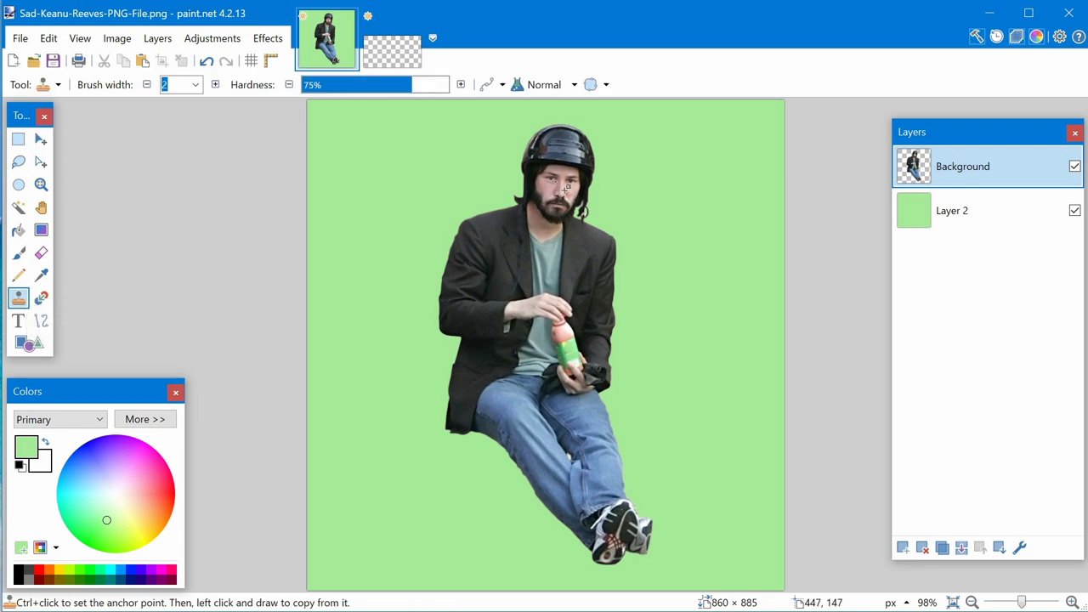
pyautogui.scroll(5, 567, 188)
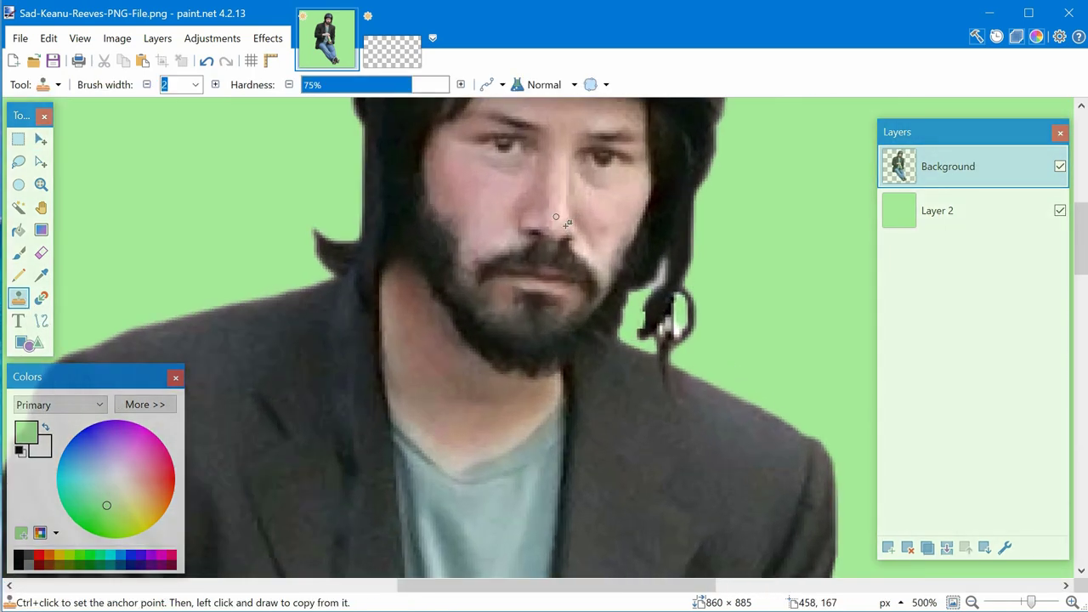
pyautogui.scroll(2, 624, 272)
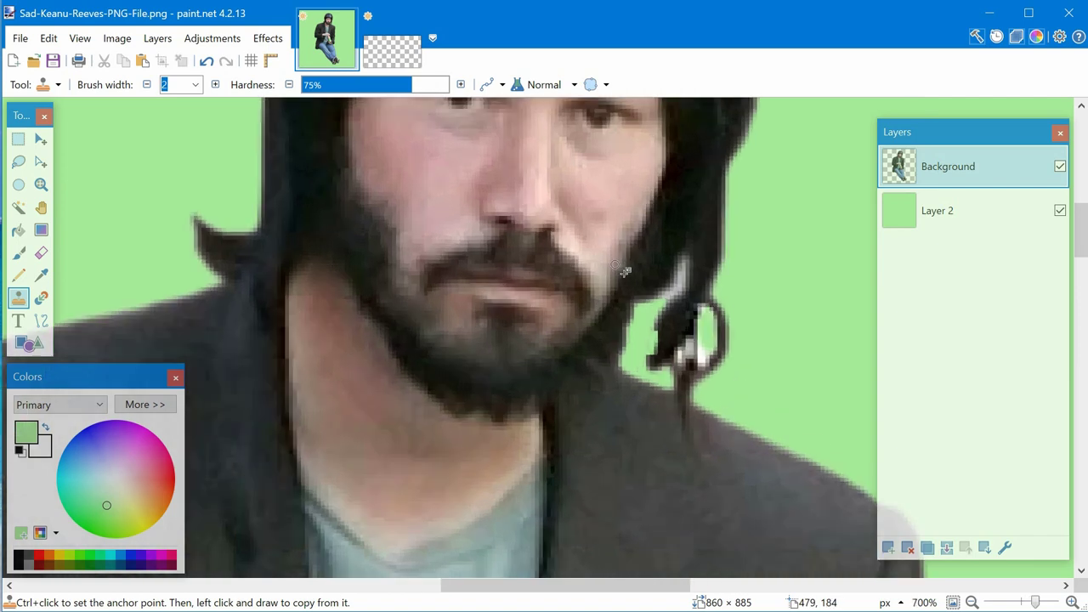
pyautogui.scroll(-5, 625, 272)
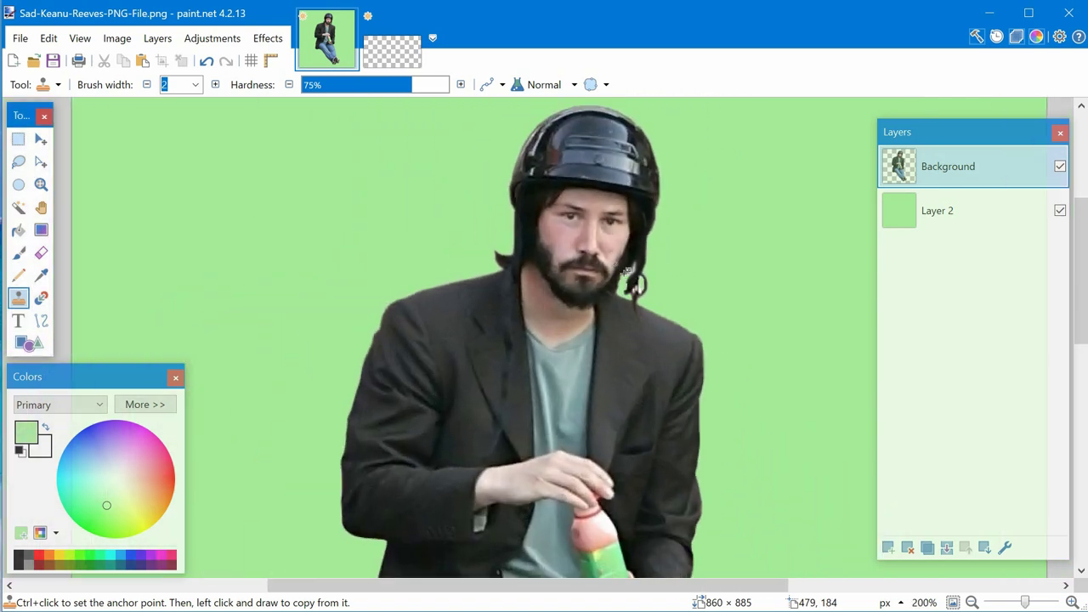
pyautogui.scroll(-3, 625, 272)
pyautogui.scroll(1, 625, 272)
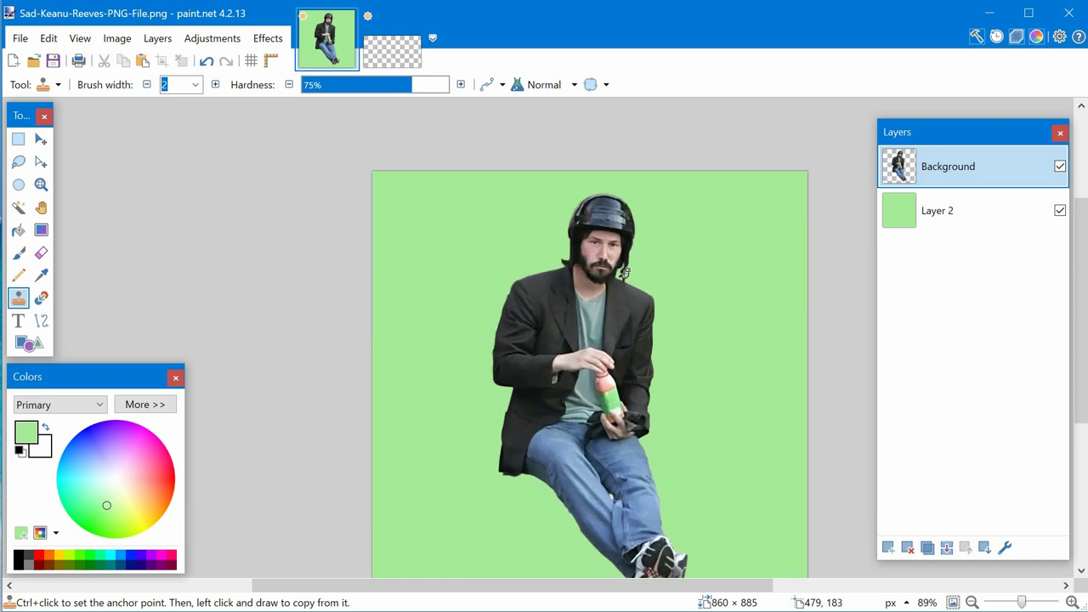
pyautogui.scroll(3, 624, 272)
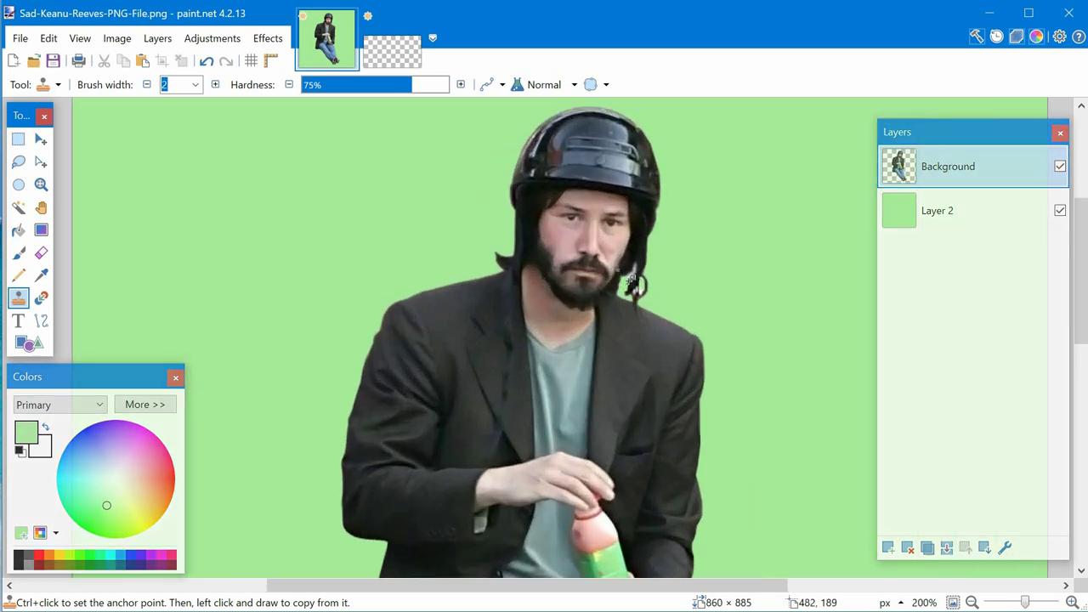
pyautogui.scroll(4, 628, 278)
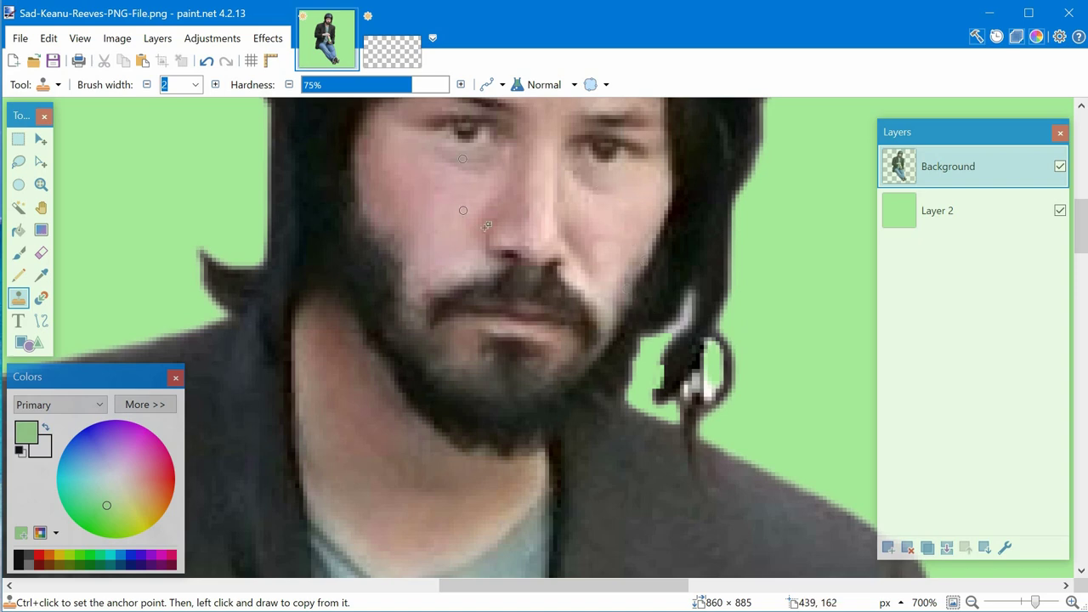
pyautogui.scroll(-6, 554, 321)
pyautogui.scroll(-2, 564, 374)
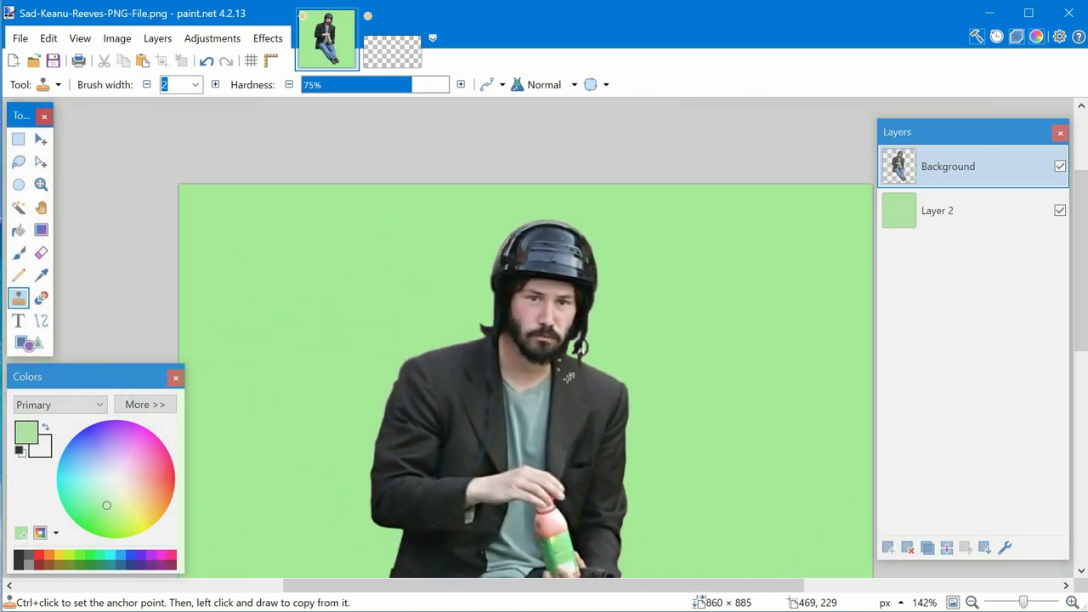
pyautogui.scroll(-5, 580, 408)
pyautogui.scroll(3, 585, 418)
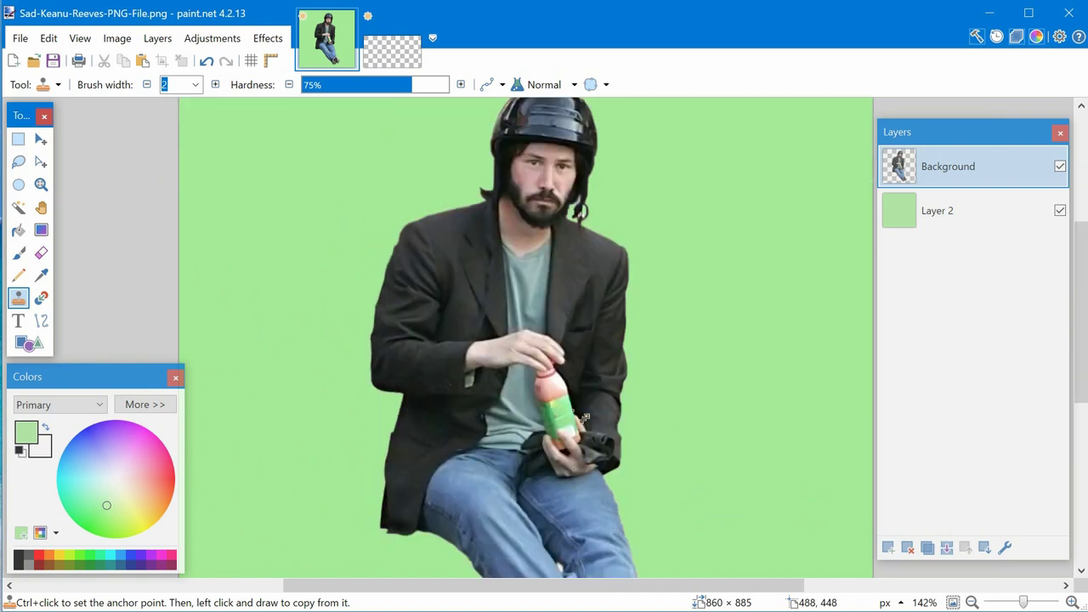
pyautogui.scroll(10, 598, 246)
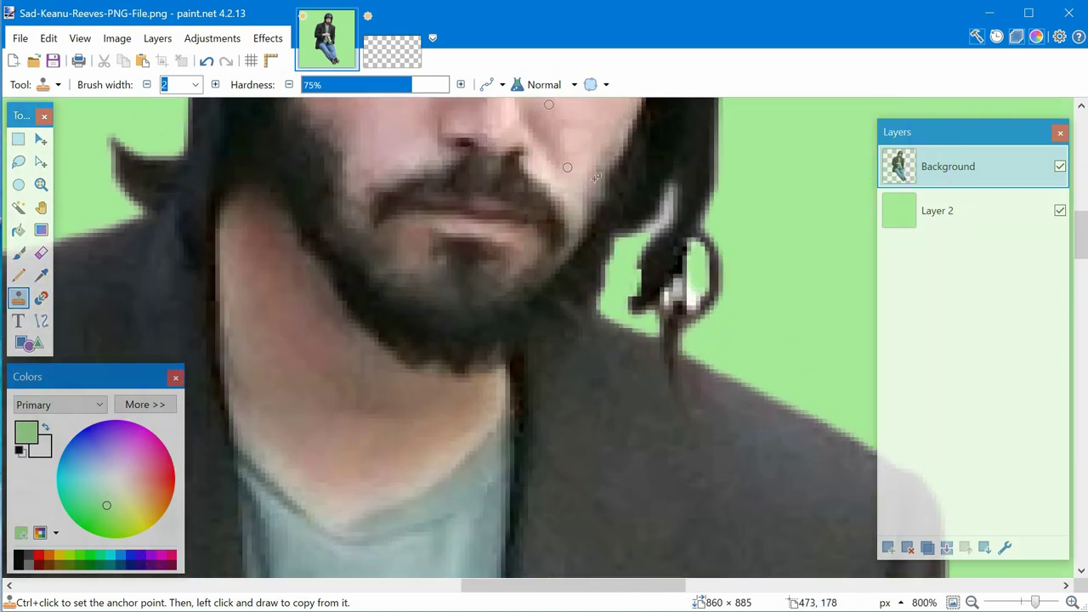
pyautogui.scroll(-3, 580, 186)
pyautogui.scroll(6, 559, 360)
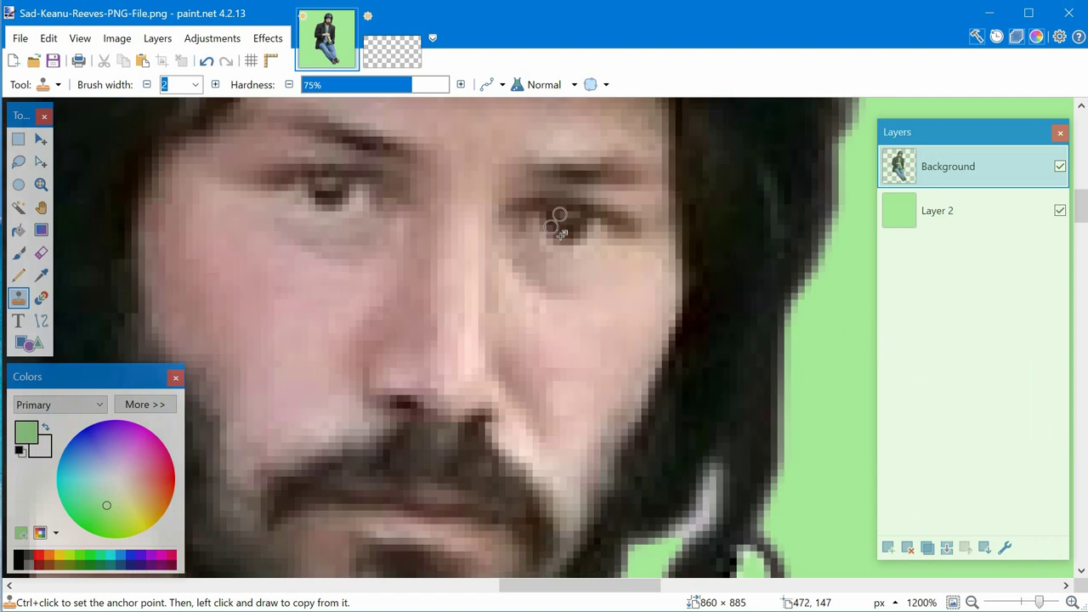
pyautogui.scroll(-3, 574, 361)
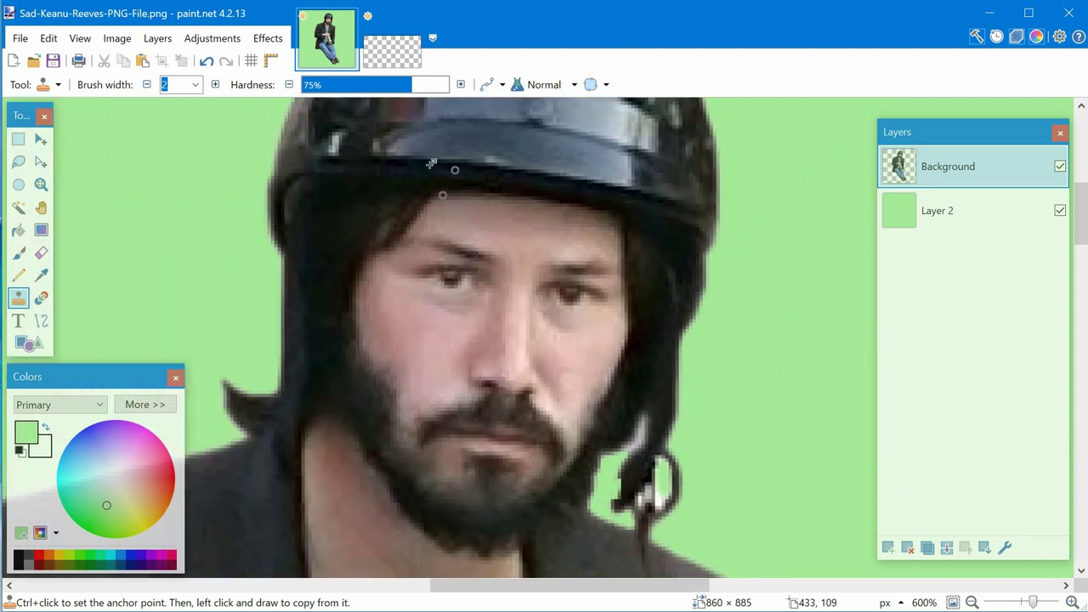
# - Undo the layer reordering and redo it
pyautogui.click(207, 63)
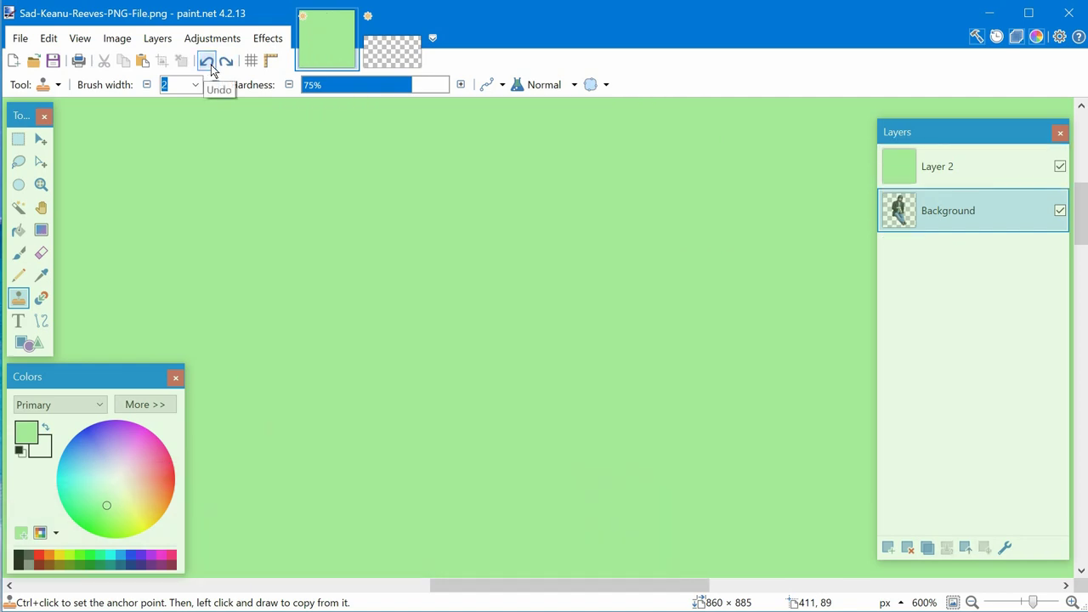
pyautogui.click(226, 61)
# - Set the Clone Stamp's brush width to 4, anchor it on the man's eye beside the helmet strap's loop, and clone the eye onto his forehead
pyautogui.scroll(2, 575, 415)
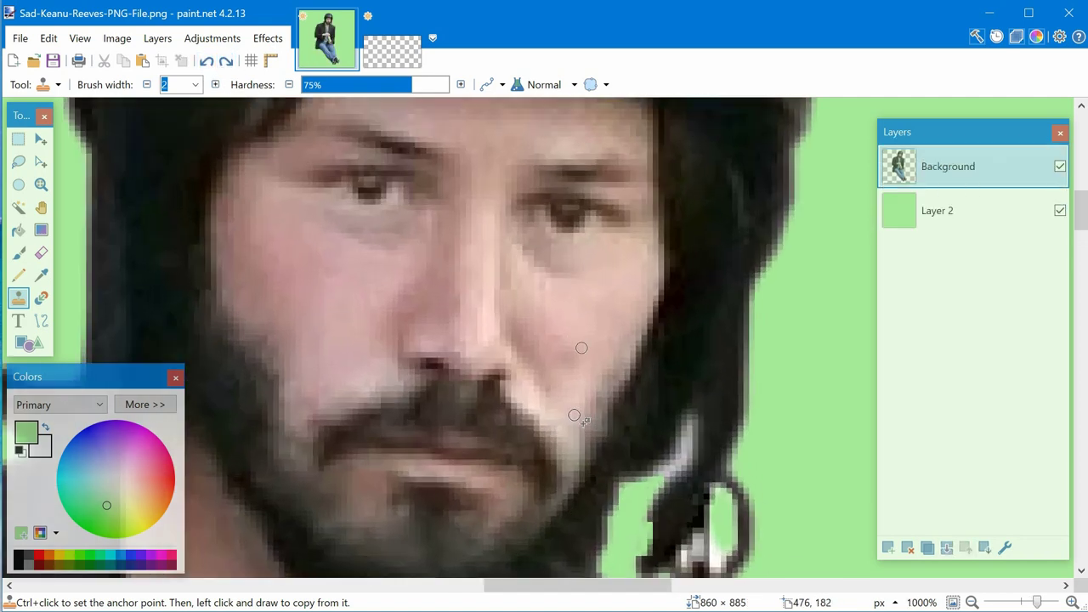
pyautogui.scroll(1, 574, 415)
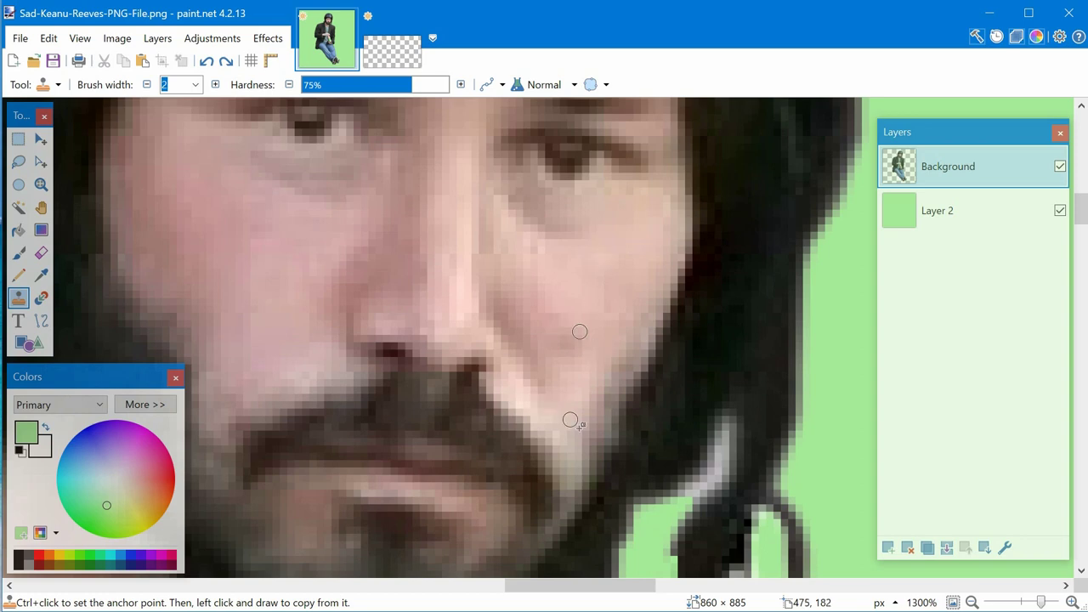
pyautogui.scroll(-2, 556, 420)
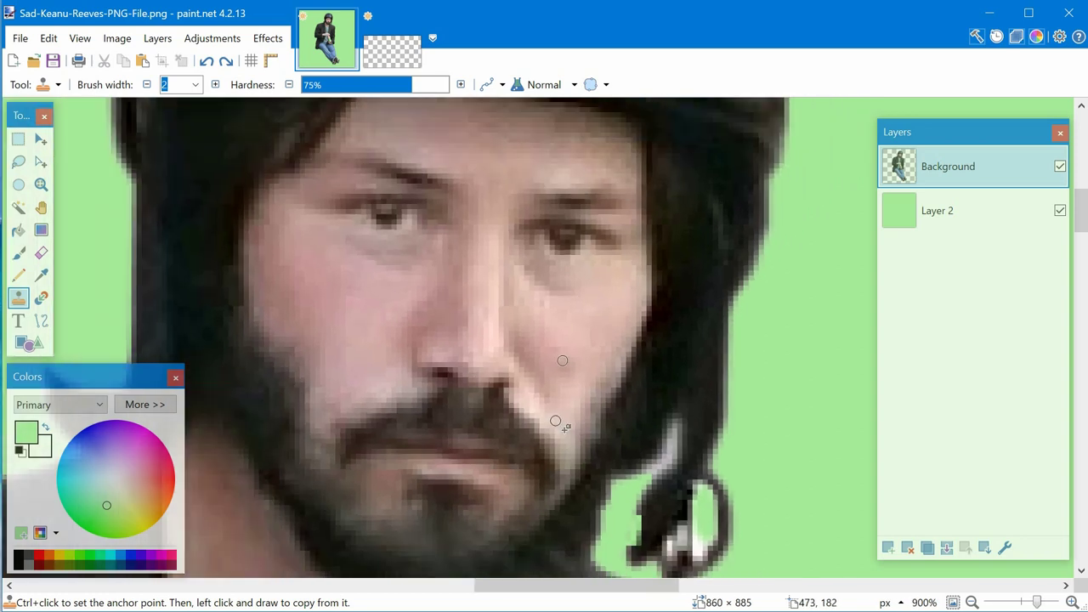
pyautogui.scroll(-3, 565, 428)
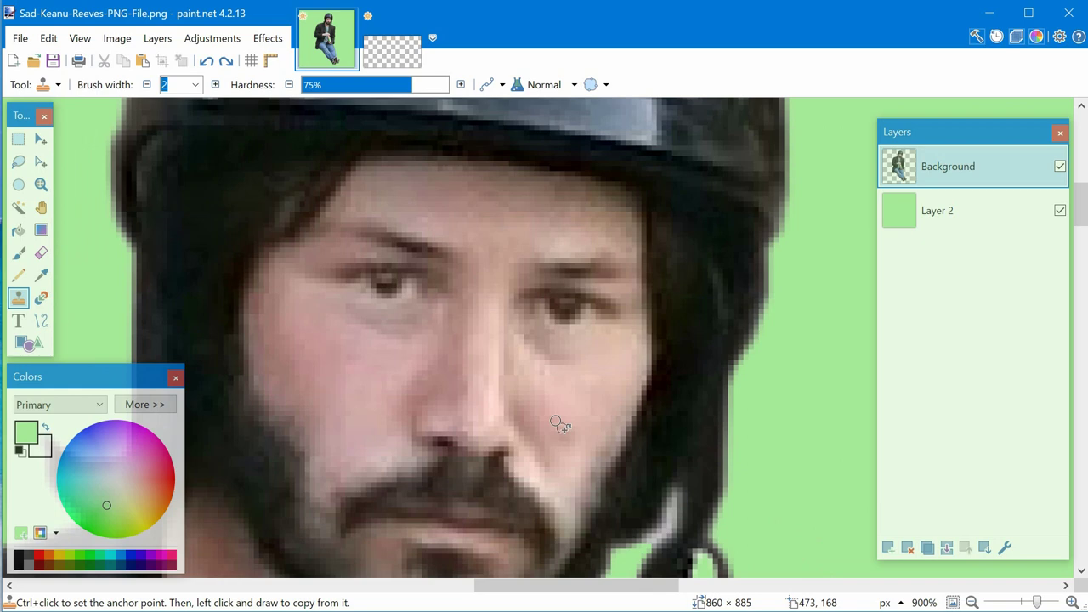
pyautogui.moveTo(557, 423)
pyautogui.mouseDown()
pyautogui.moveTo(545, 373)
pyautogui.moveTo(559, 309)
pyautogui.moveTo(570, 312)
pyautogui.mouseUp()
pyautogui.click(195, 85)
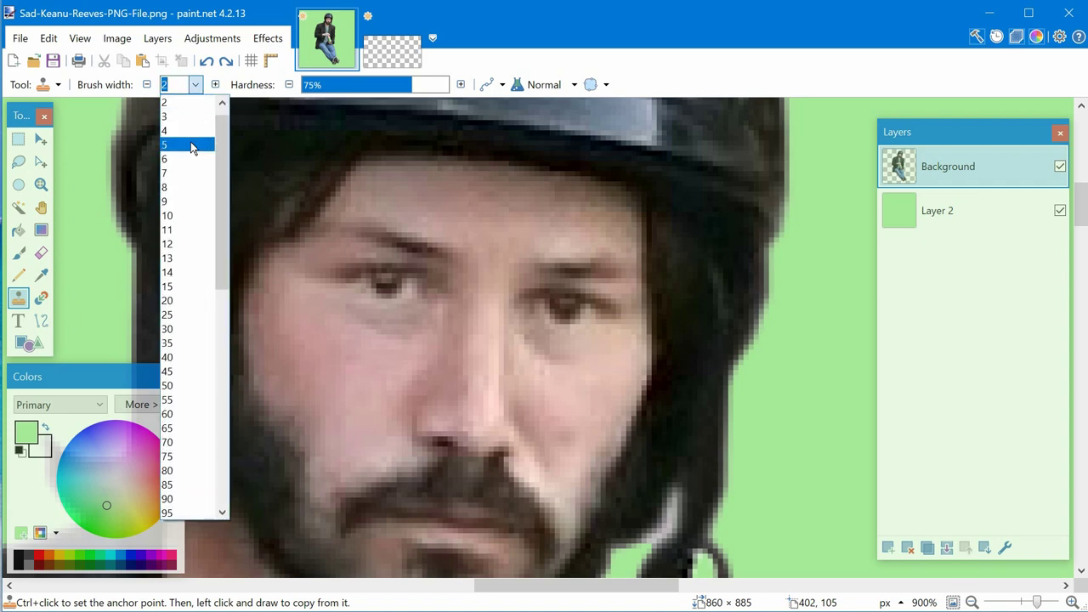
pyautogui.click(189, 131)
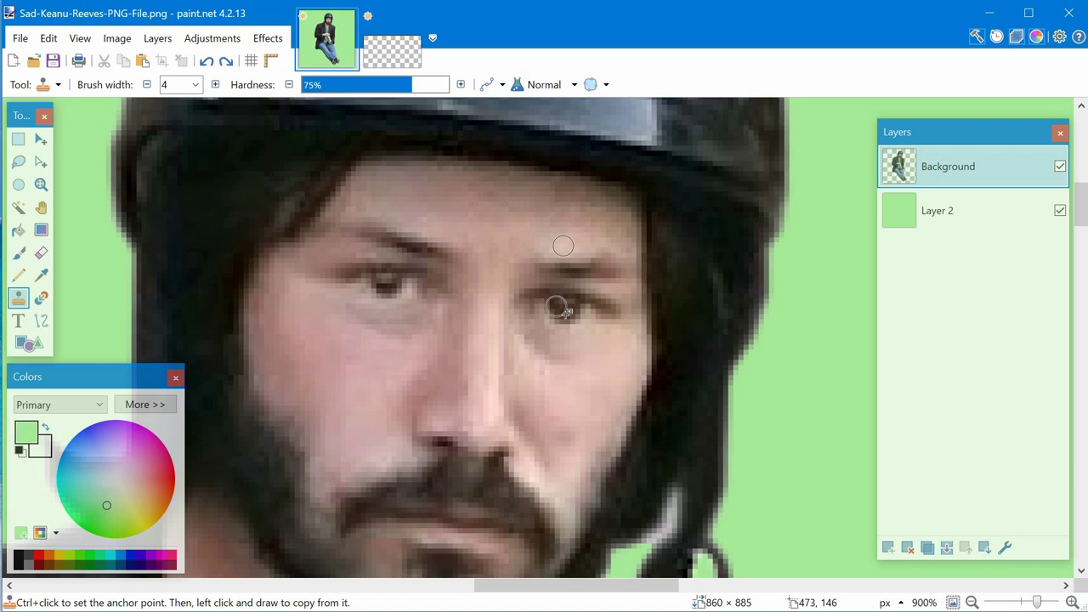
pyautogui.keyDown('ctrl'); pyautogui.click(561, 308); pyautogui.keyUp('ctrl')
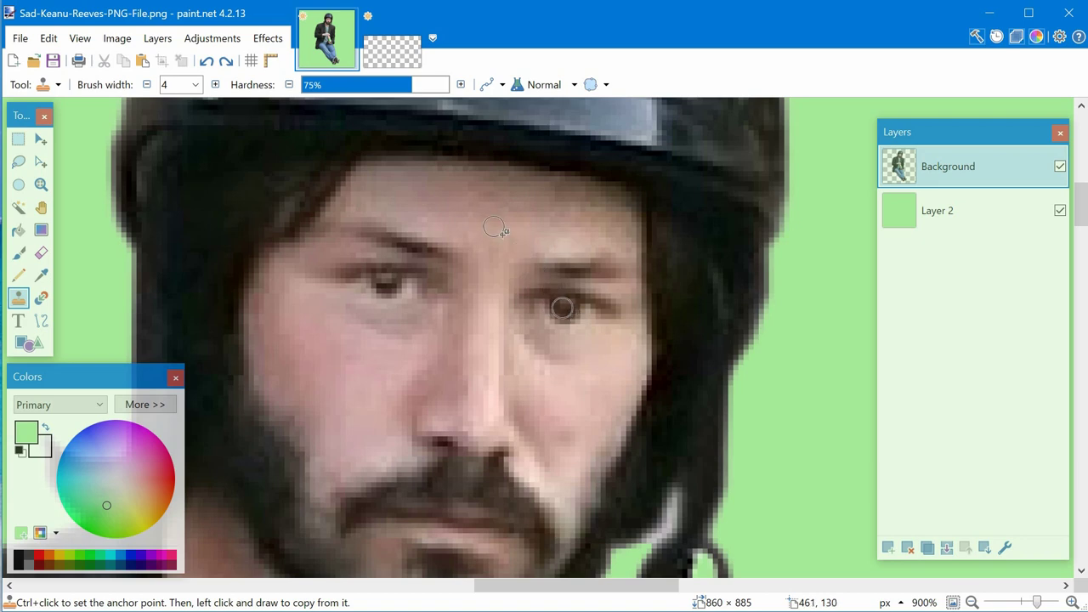
pyautogui.moveTo(494, 221)
pyautogui.mouseDown()
pyautogui.moveTo(501, 229)
pyautogui.moveTo(485, 212)
pyautogui.moveTo(472, 218)
pyautogui.moveTo(483, 238)
pyautogui.moveTo(525, 230)
pyautogui.moveTo(509, 204)
pyautogui.moveTo(471, 202)
pyautogui.moveTo(469, 243)
pyautogui.mouseUp()
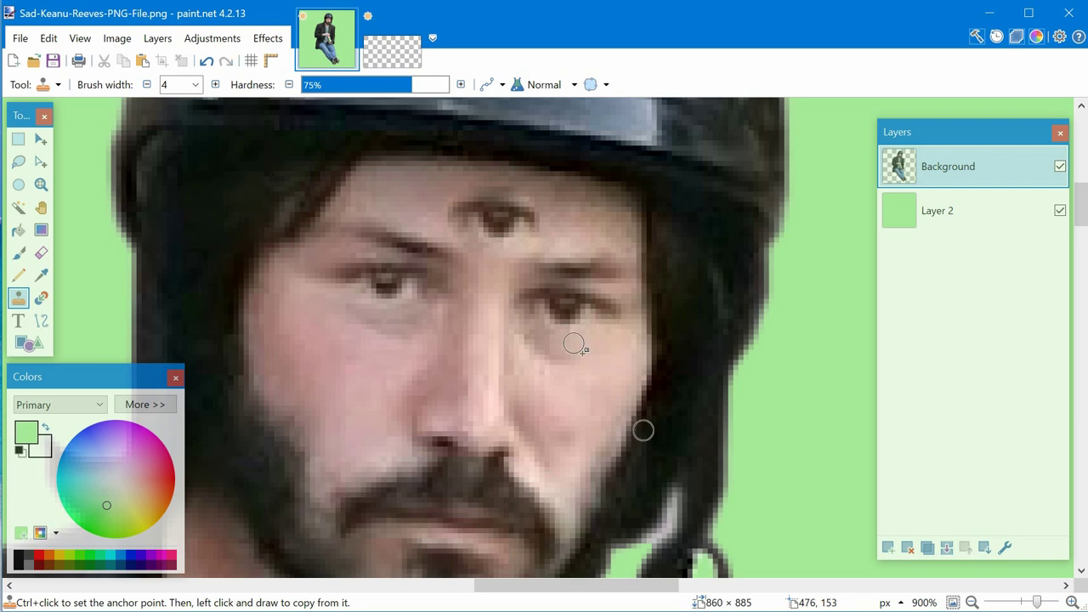
# - Select Layer 2 and delete its entire green fill
pyautogui.scroll(-4, 481, 359)
pyautogui.scroll(-5, 481, 362)
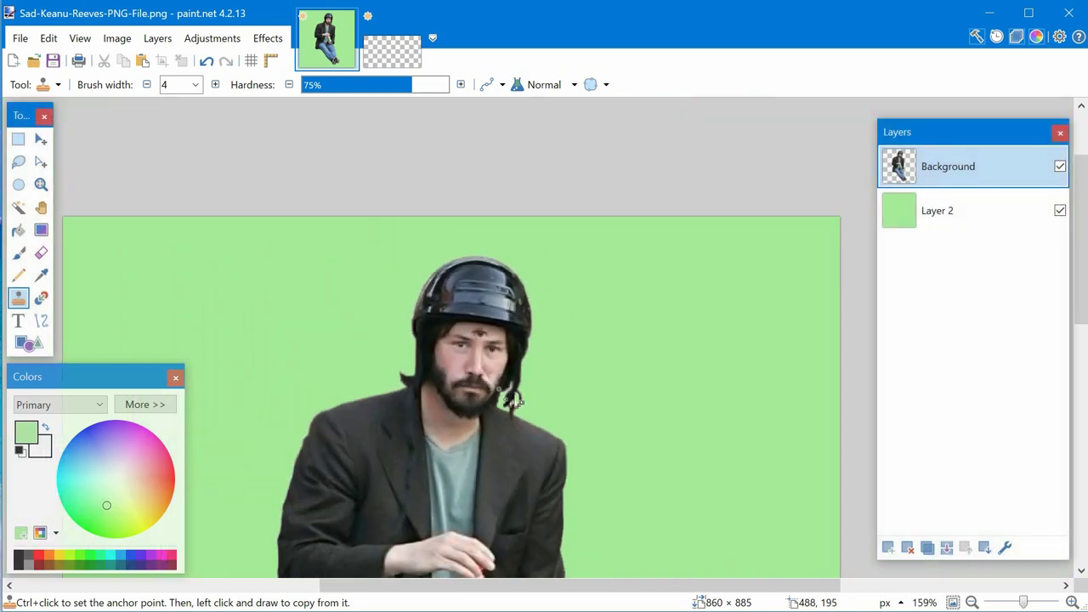
pyautogui.scroll(-3, 537, 422)
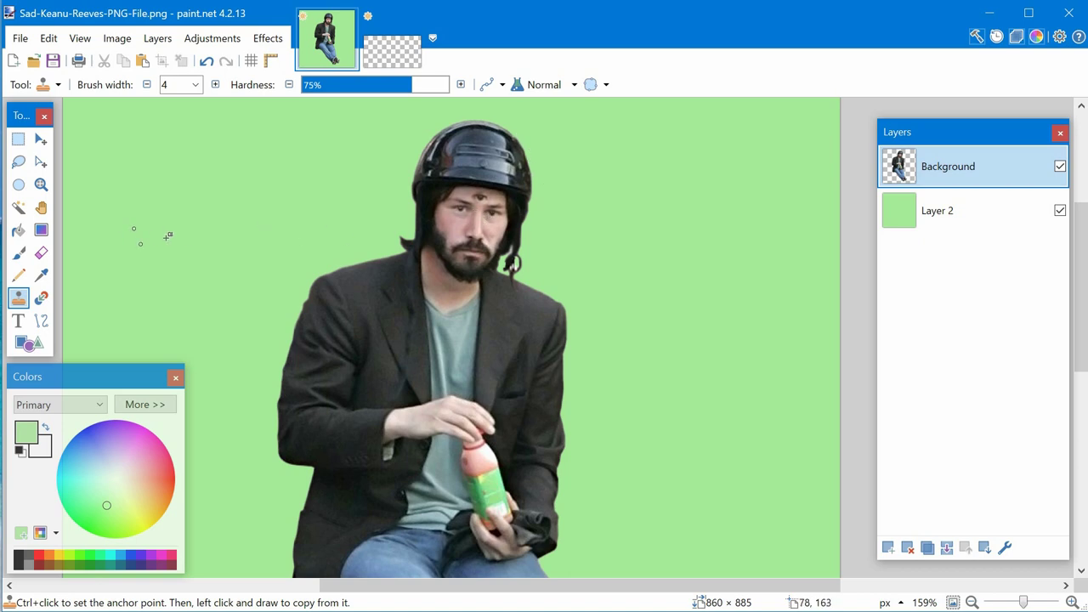
pyautogui.scroll(-2, 508, 295)
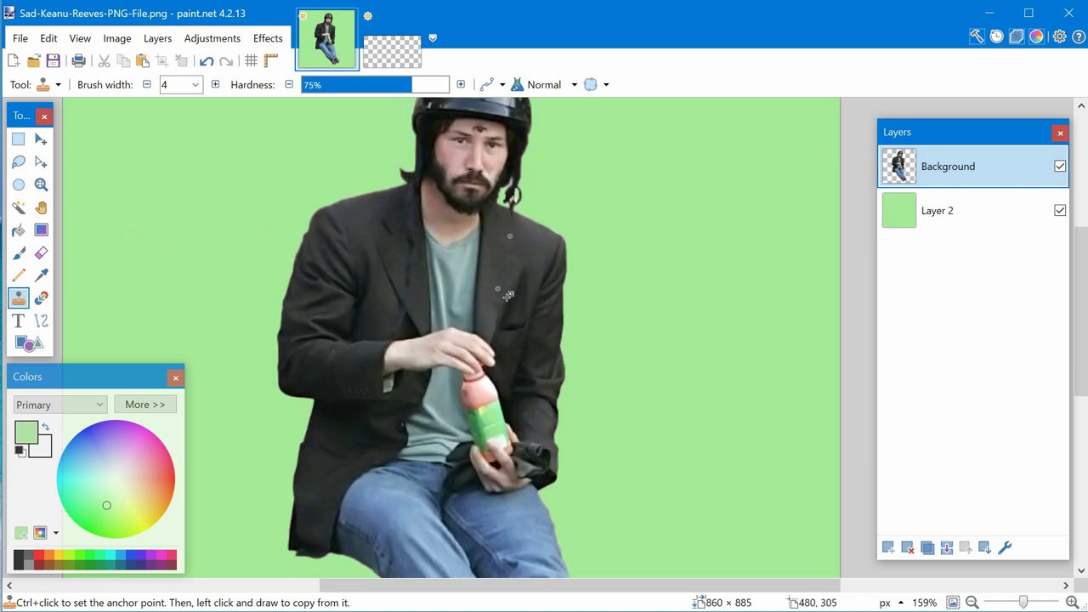
pyautogui.keyDown('ctrl'); pyautogui.scroll(-1, 508, 284); pyautogui.keyUp('ctrl')
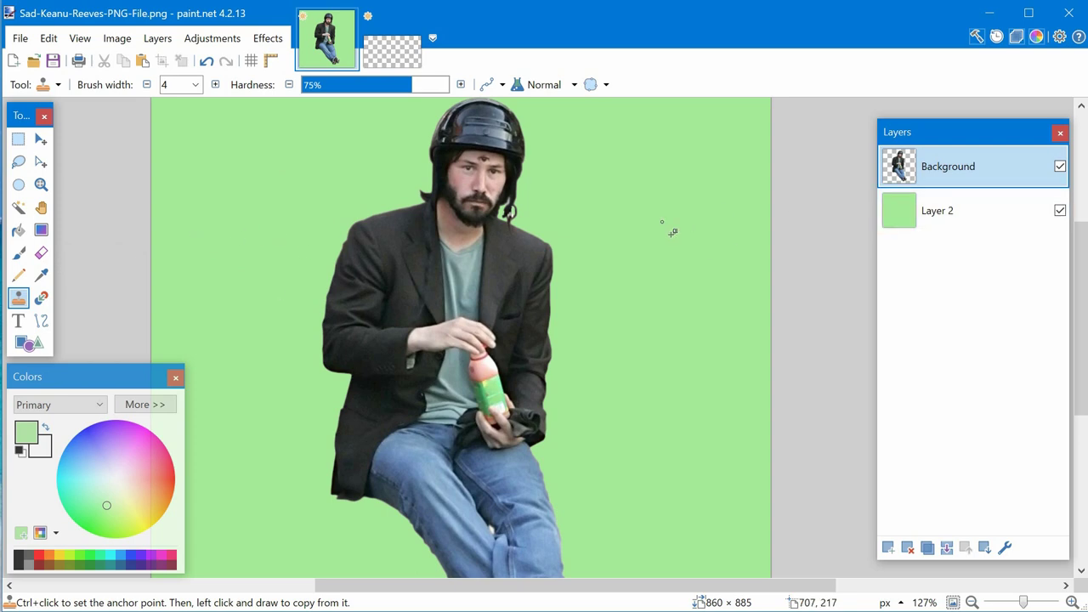
pyautogui.click(942, 226)
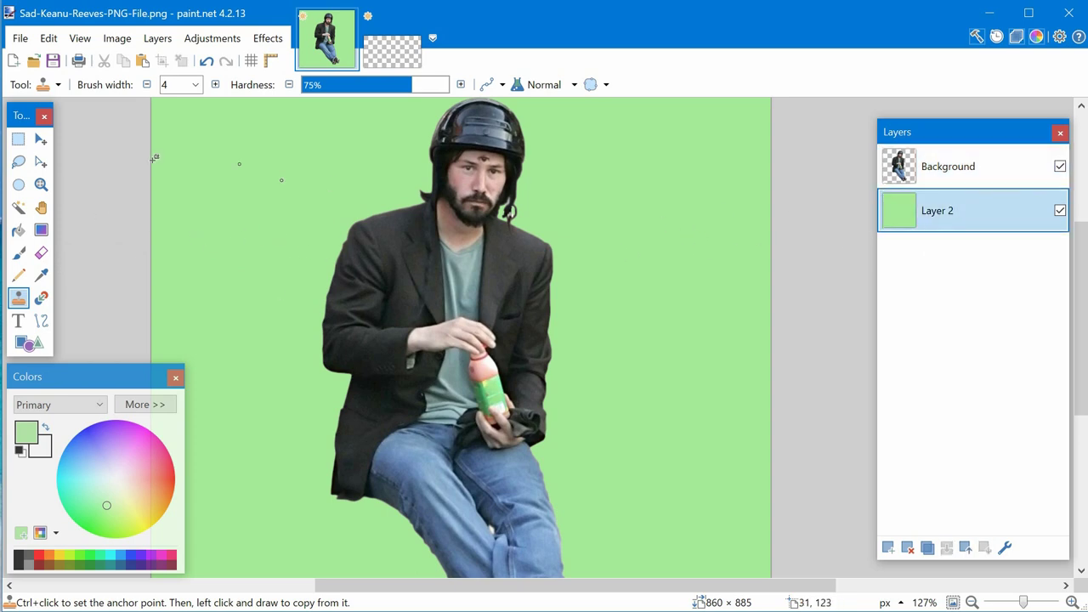
pyautogui.click(41, 140)
pyautogui.hotkey('ctrl', 'a')
pyautogui.press('Delete')
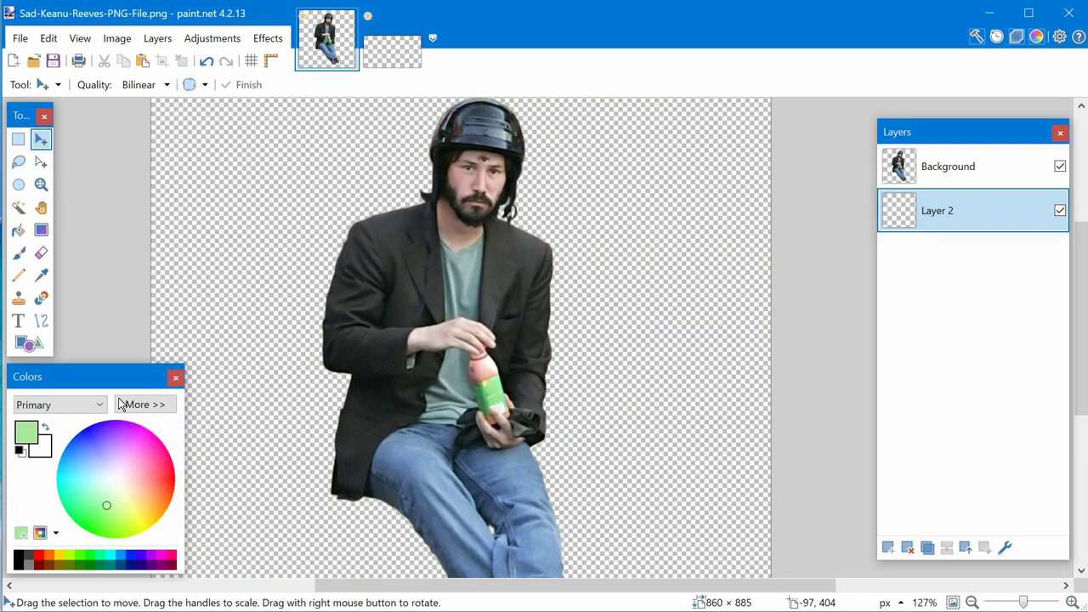
# - Draw a horizontal linear gradient about 1026 px long from green to white across Layer 2 and finish it
pyautogui.click(43, 234)
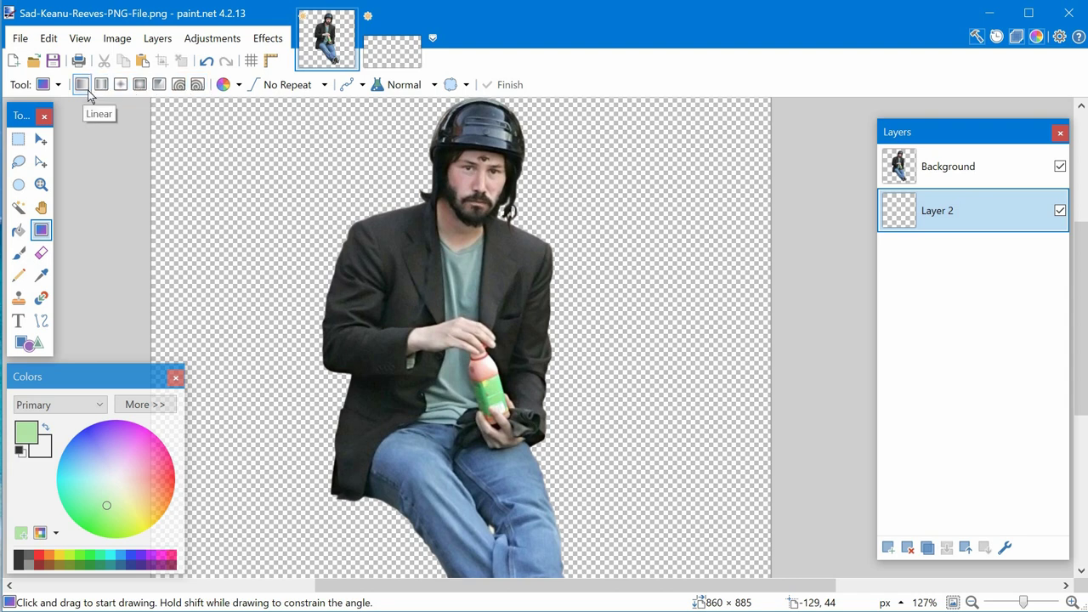
pyautogui.moveTo(186, 306); pyautogui.dragTo(870, 340)
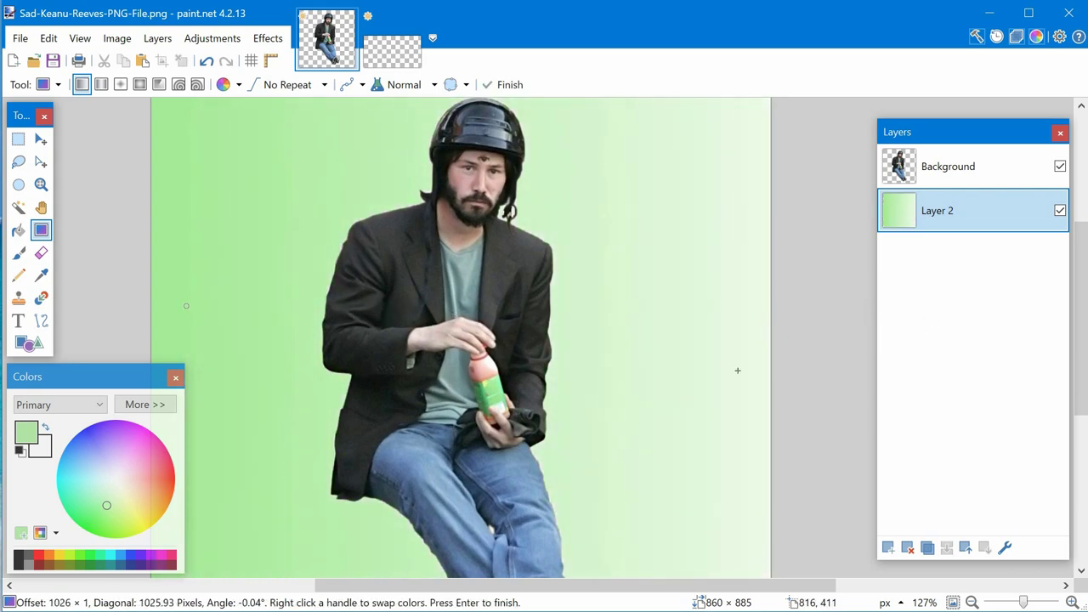
pyautogui.keyDown('ctrl'); pyautogui.scroll(-2, 616, 344); pyautogui.keyUp('ctrl')
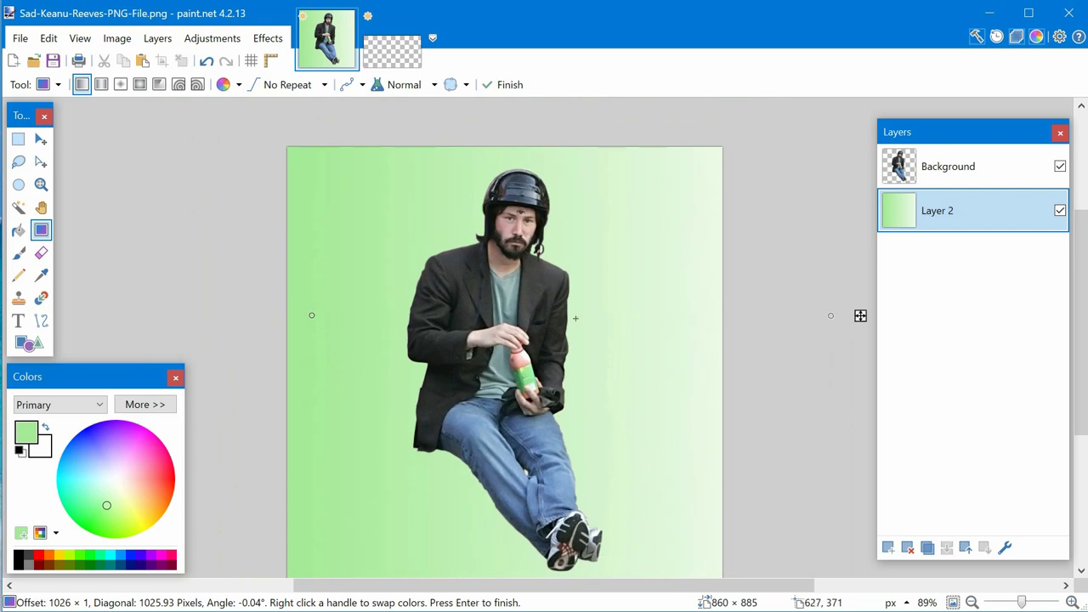
pyautogui.click(41, 138)
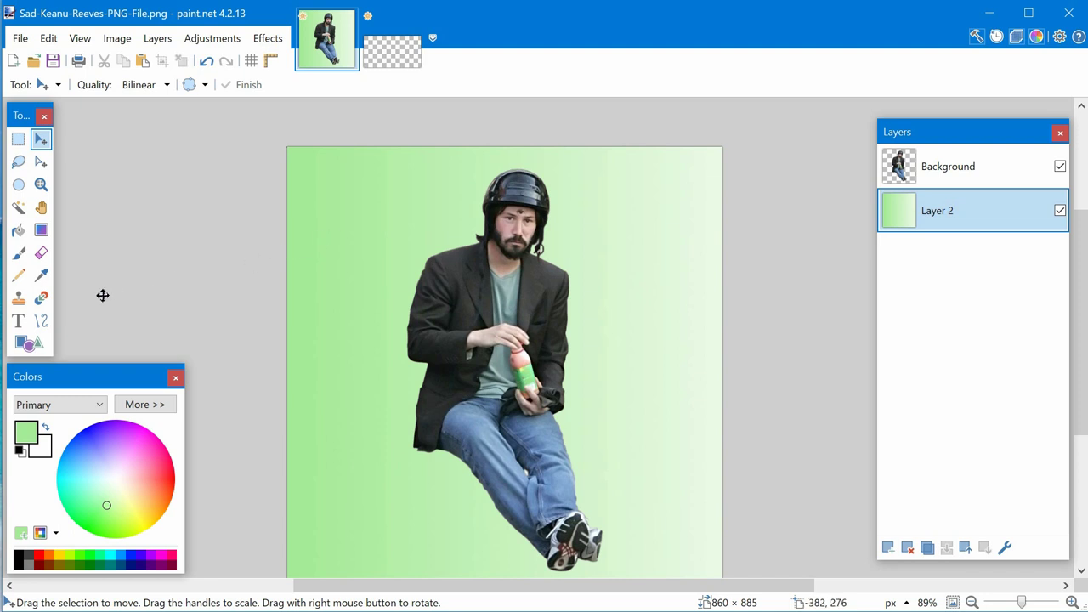
# - Activate the Shapes tool with Ellipse as its shape type
pyautogui.click(34, 344)
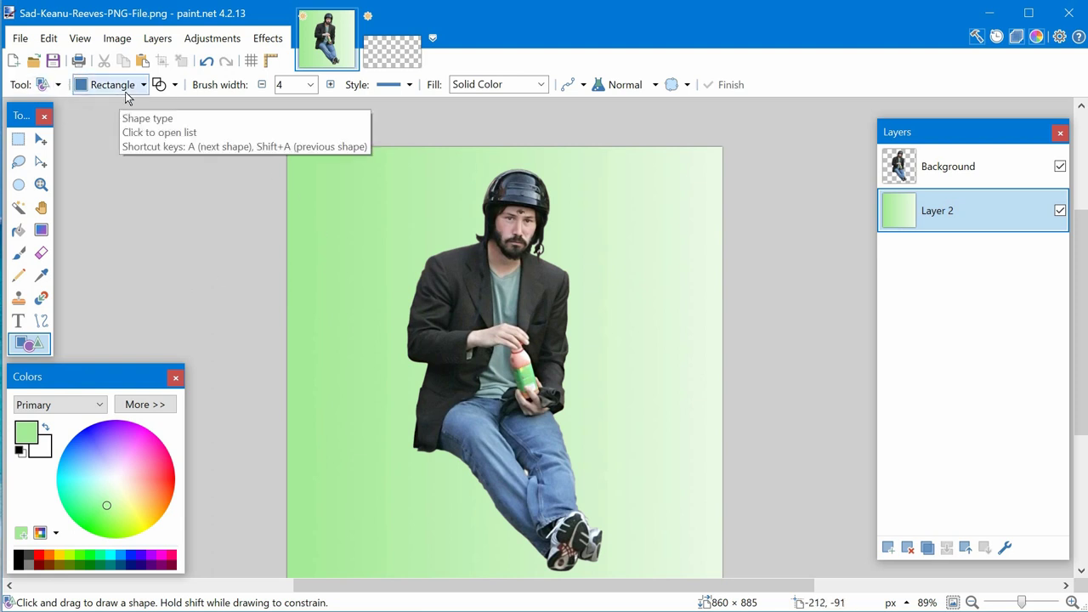
pyautogui.click(126, 89)
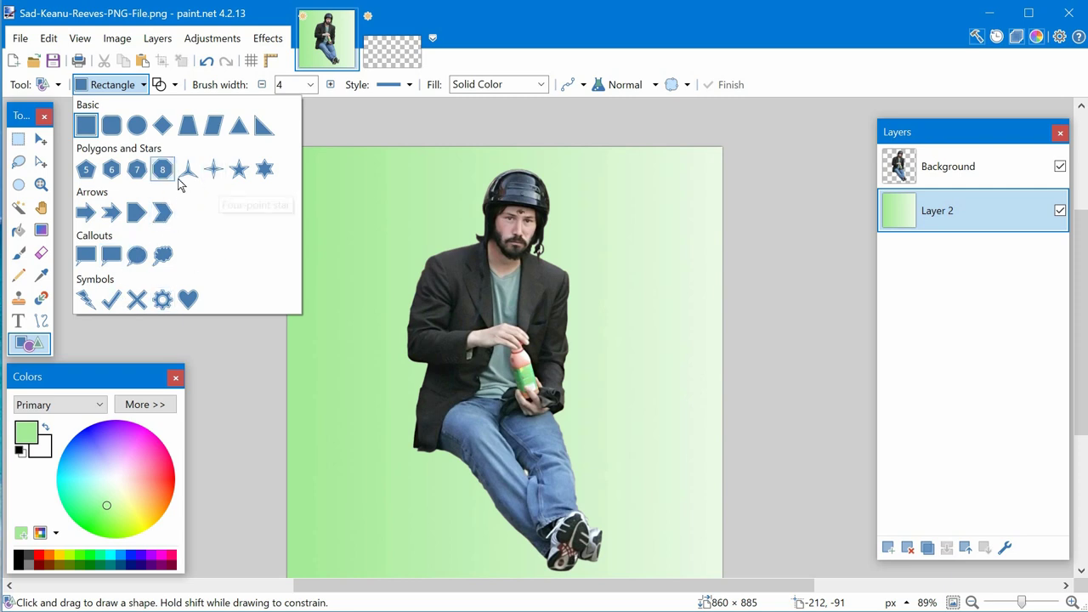
pyautogui.click(137, 126)
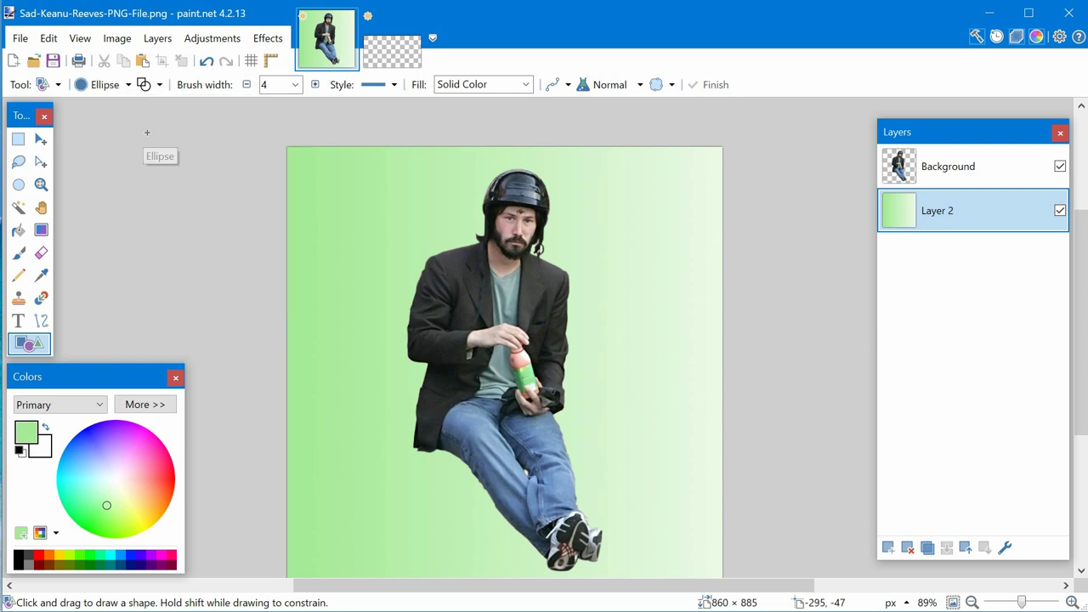
# - Try drawing a green ellipse outline about 305 × 276 px behind the man on Layer 2, and undo it
pyautogui.moveTo(329, 212); pyautogui.dragTo(569, 430)
pyautogui.moveTo(477, 337); pyautogui.dragTo(472, 339)
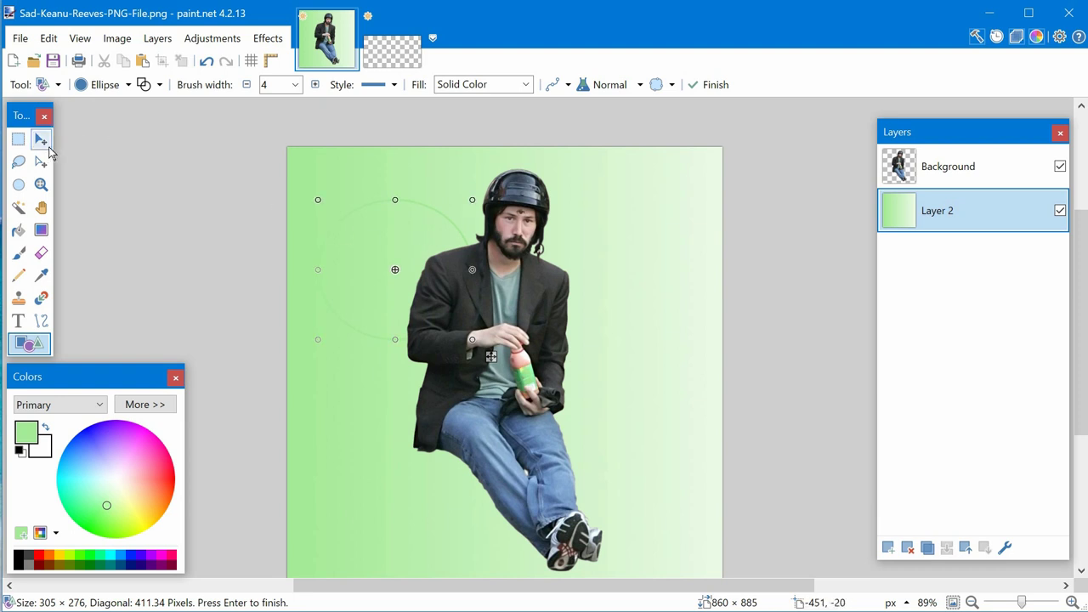
pyautogui.click(42, 142)
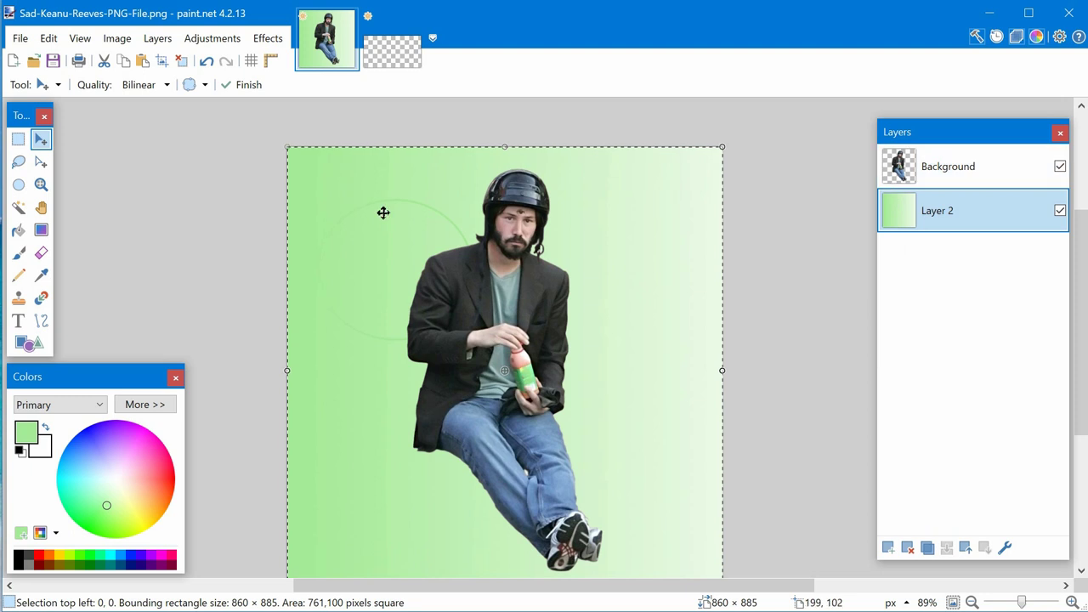
pyautogui.click(207, 61)
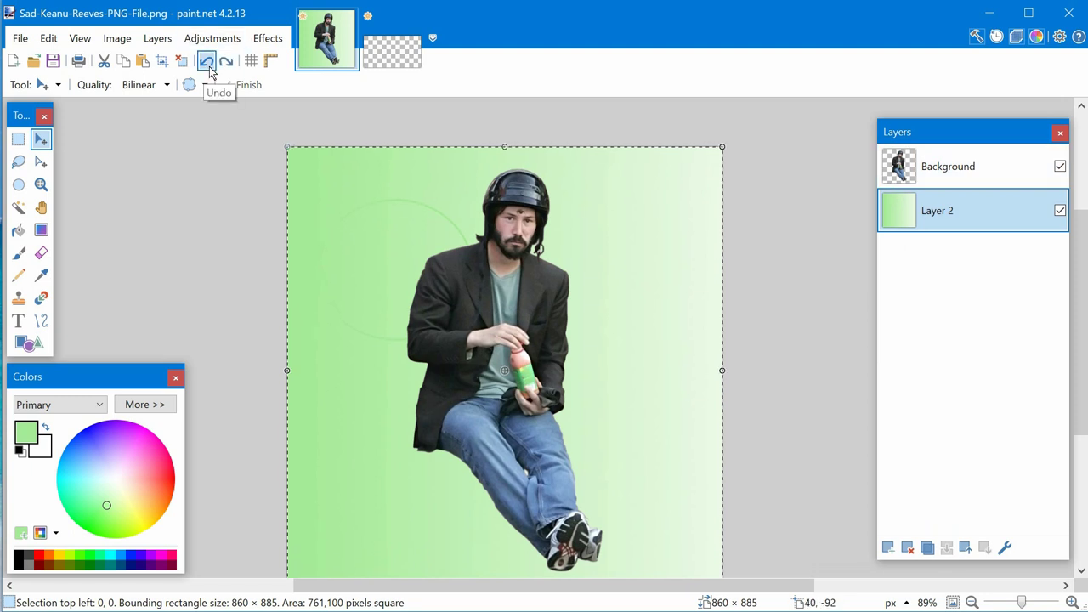
pyautogui.click(209, 66)
pyautogui.click(209, 67)
pyautogui.click(209, 67)
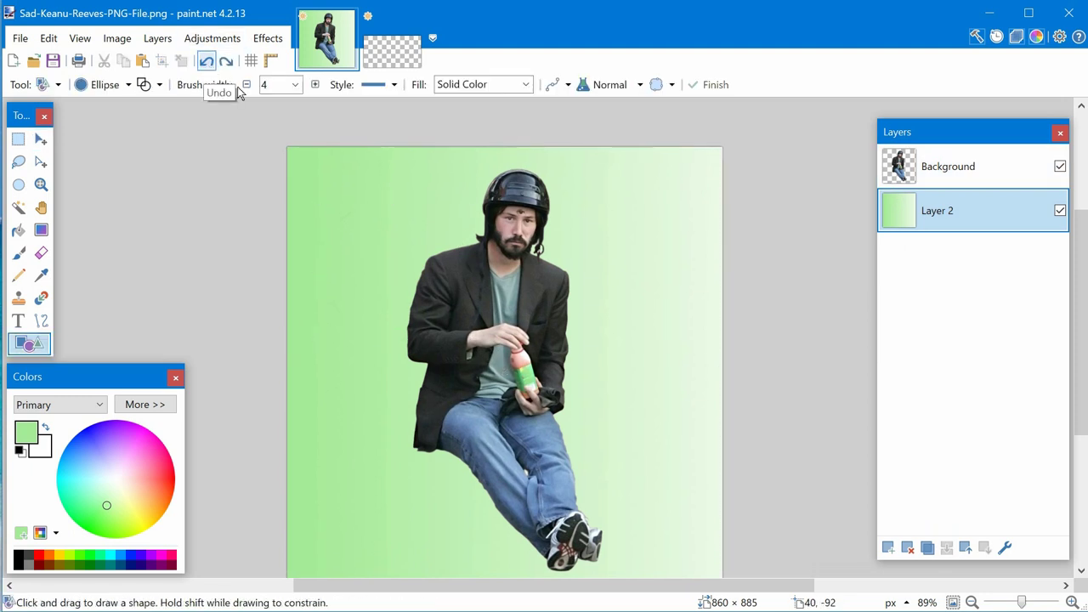
# - Add a new layer above Layer 2 and draw a black ellipse outline about 342 × 333 px behind the man's shoulder on it
pyautogui.click(888, 548)
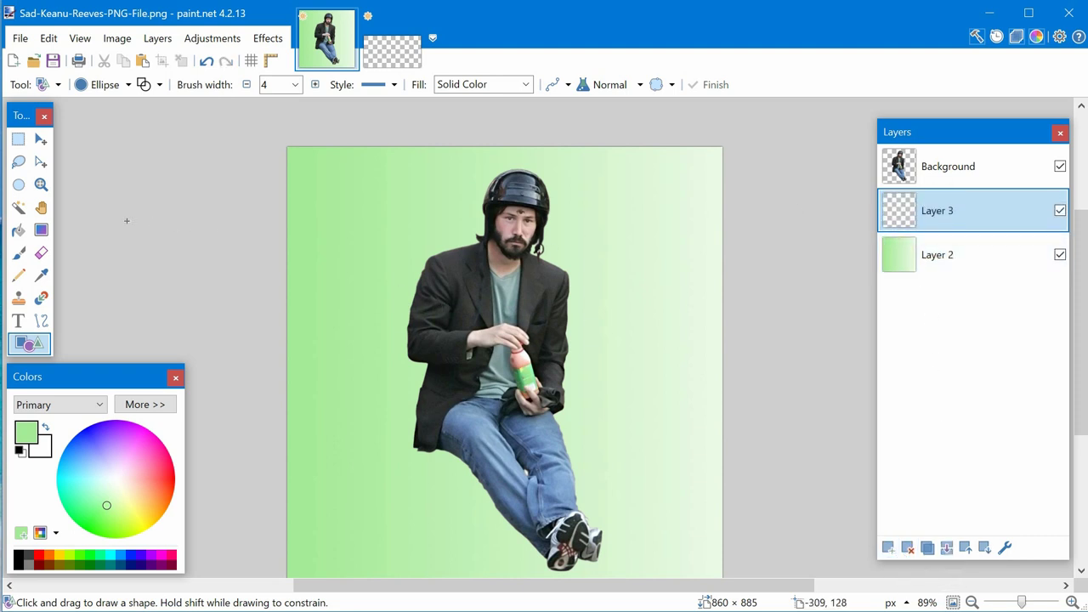
pyautogui.click(22, 558)
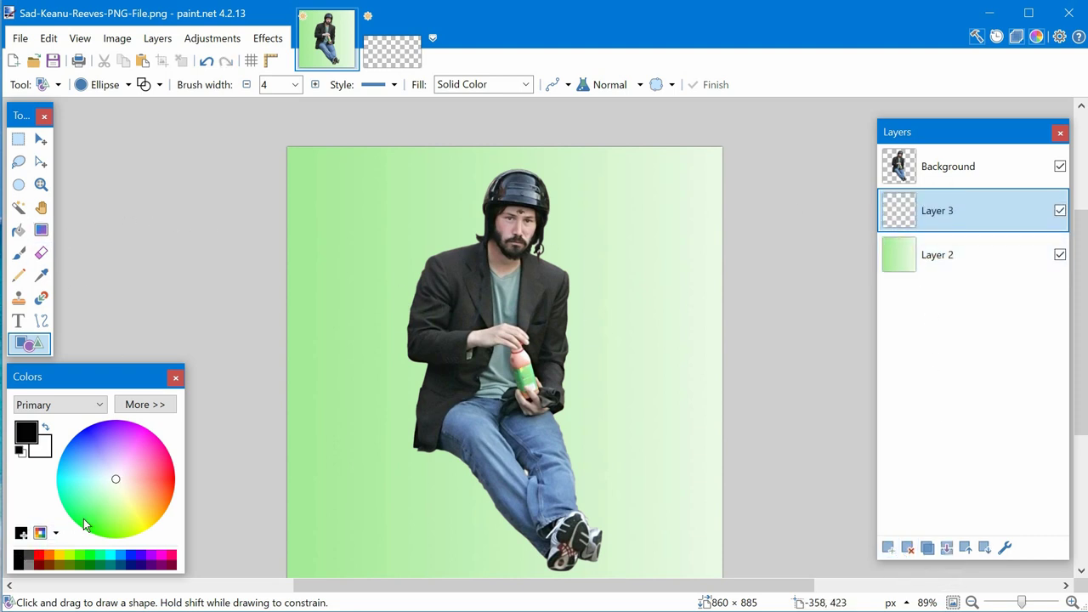
pyautogui.moveTo(321, 207); pyautogui.dragTo(502, 358)
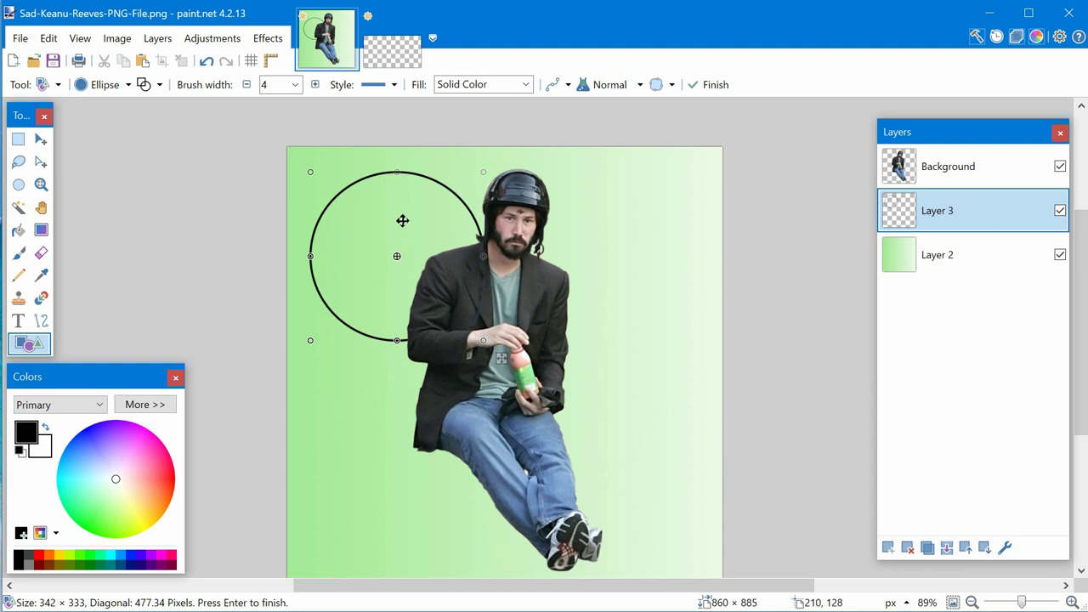
# - Try a brush width of 80 for the black ellipse's outline and settle on 14
pyautogui.click(296, 86)
pyautogui.click(276, 442)
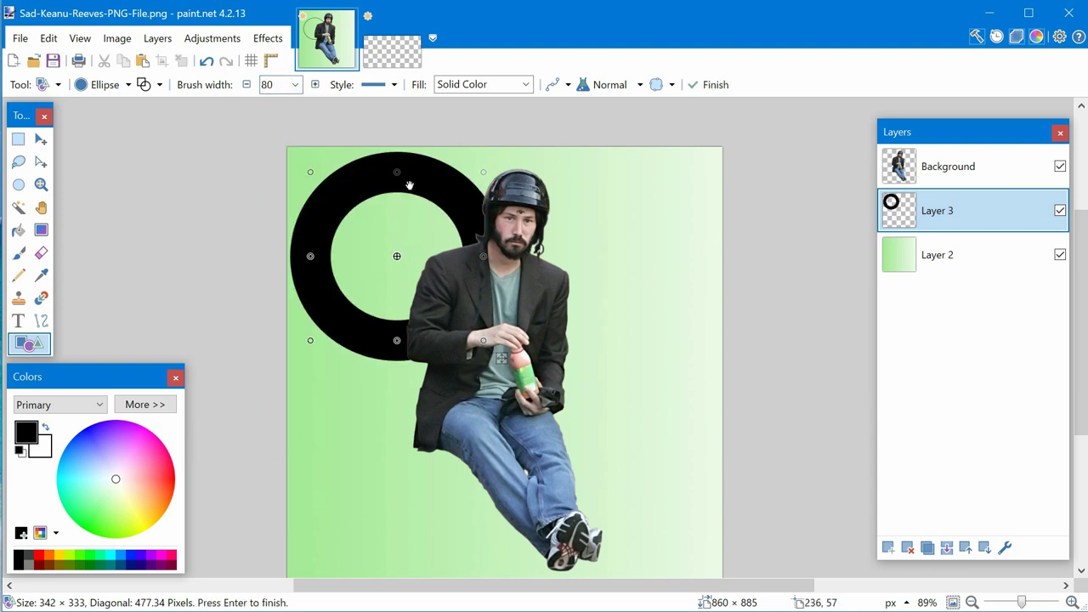
pyautogui.click(295, 84)
pyautogui.scroll(5, 290, 150)
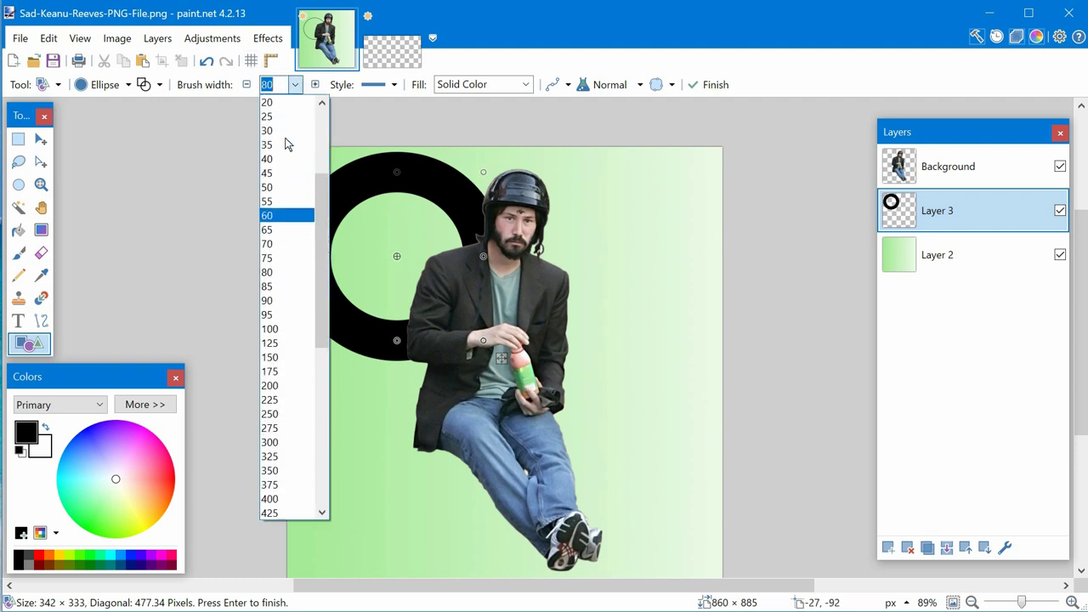
pyautogui.click(287, 134)
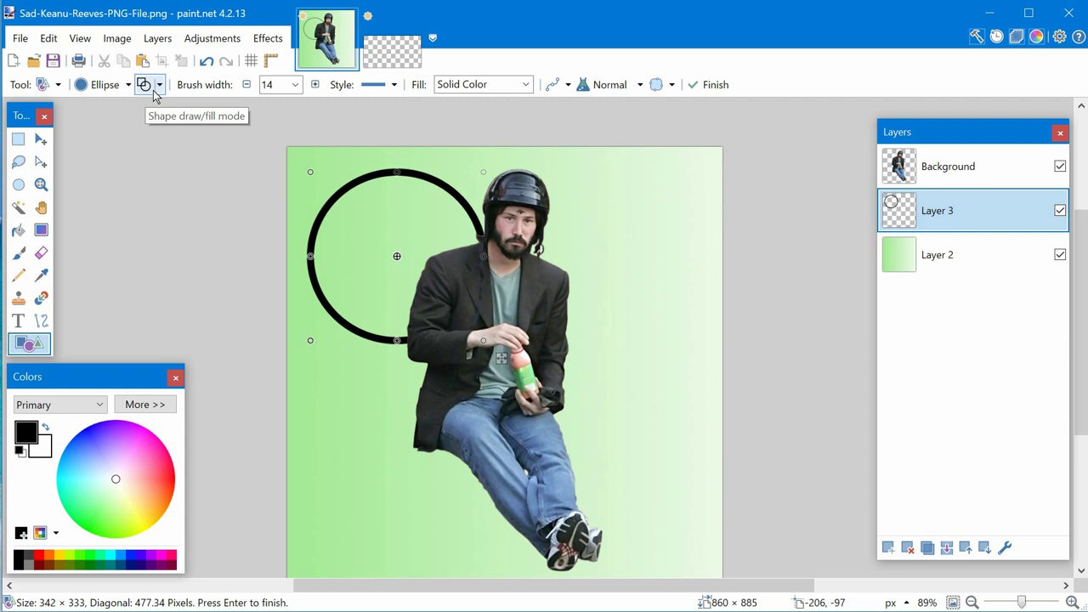
# - Try the ellipse as Draw Filled Shape and switch it to Draw Filled Shape With Outline
pyautogui.click(159, 85)
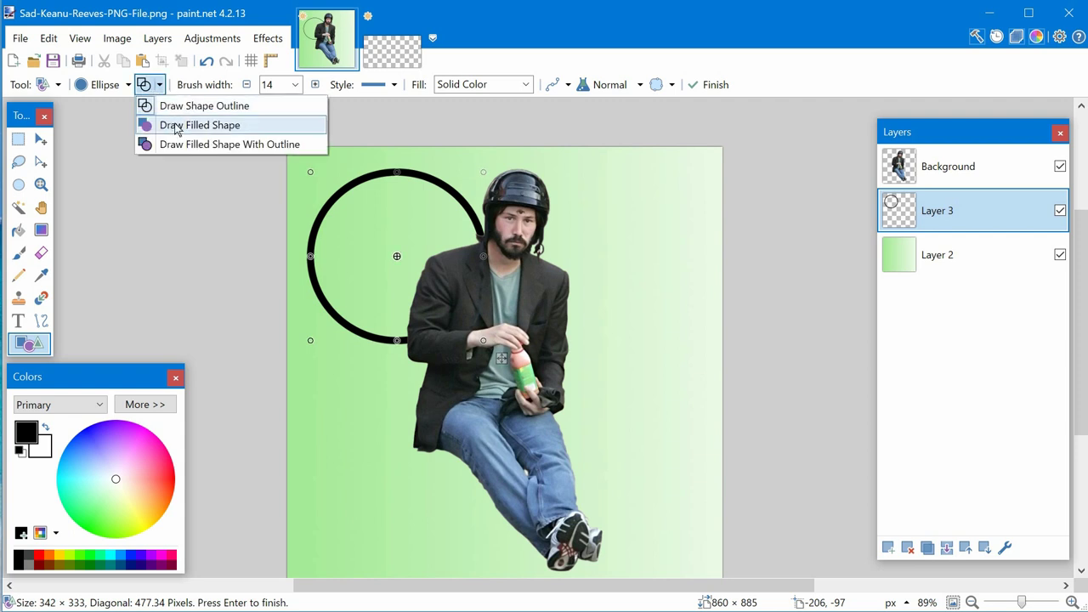
pyautogui.click(178, 126)
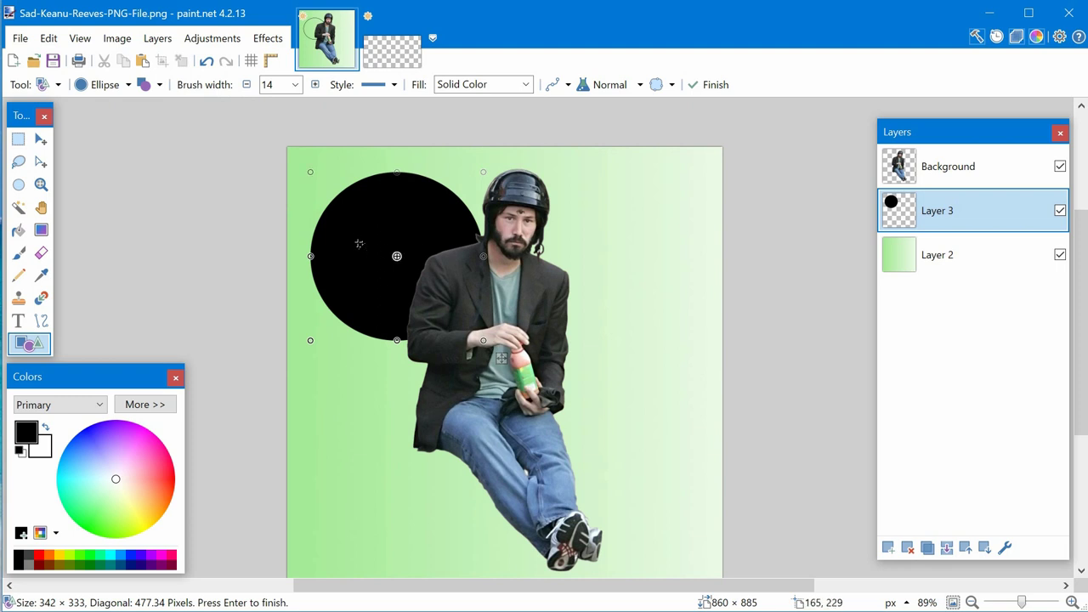
pyautogui.click(158, 86)
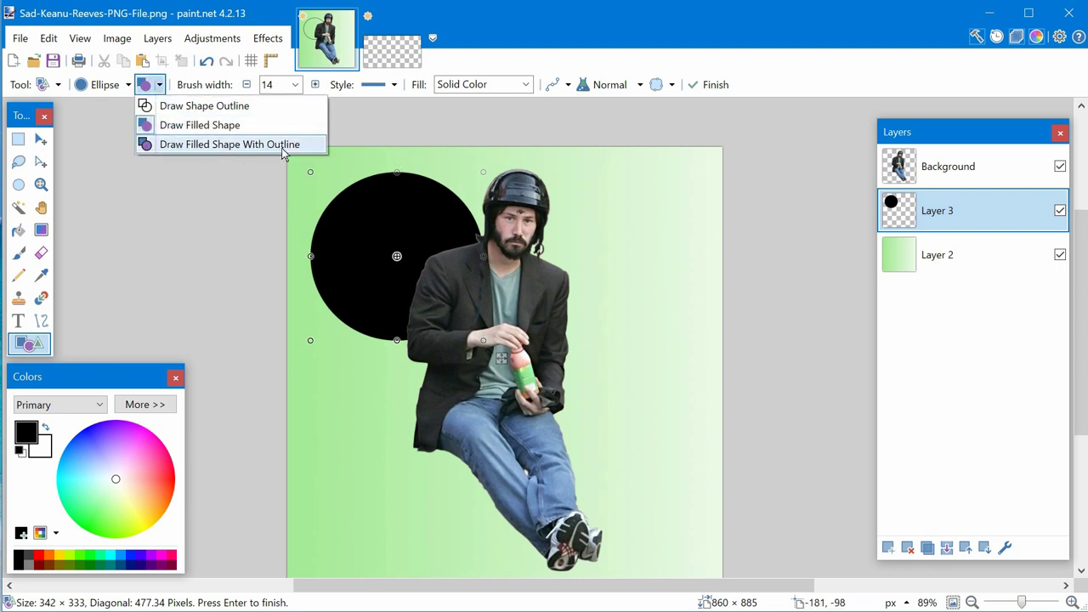
pyautogui.click(187, 145)
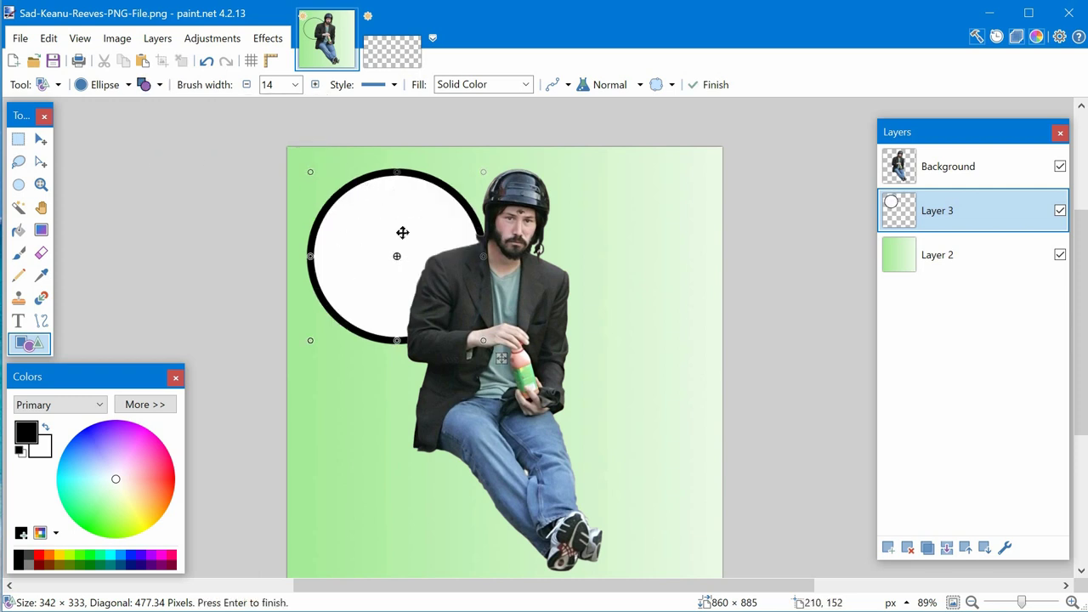
# - Move the white-filled circle down the canvas behind the man's jacket, ending with Move Selected Pixels, and delete it
pyautogui.moveTo(396, 219); pyautogui.dragTo(440, 250)
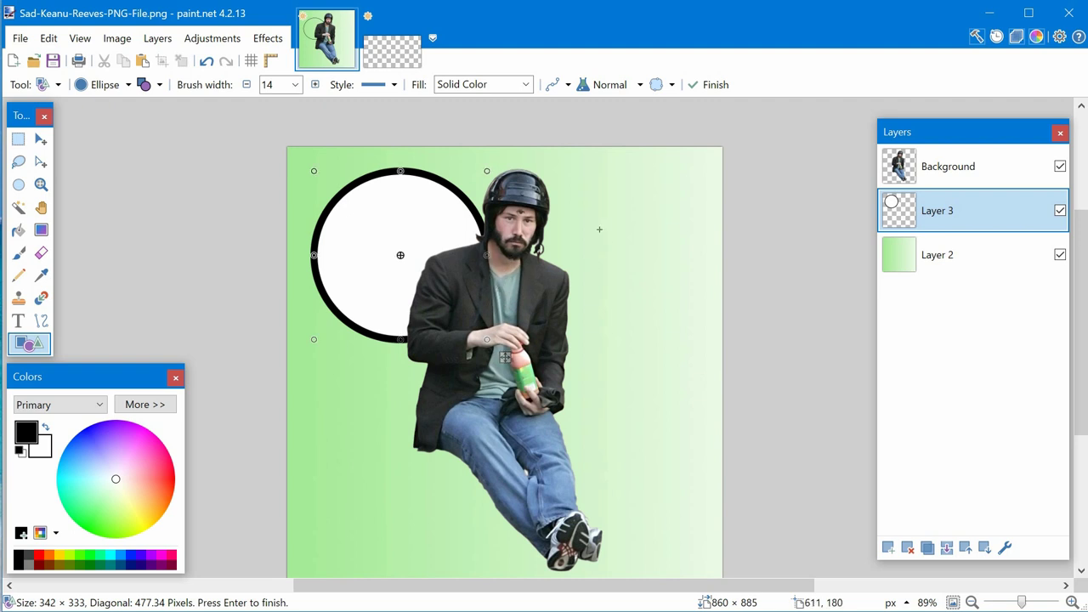
pyautogui.moveTo(445, 230); pyautogui.dragTo(456, 304)
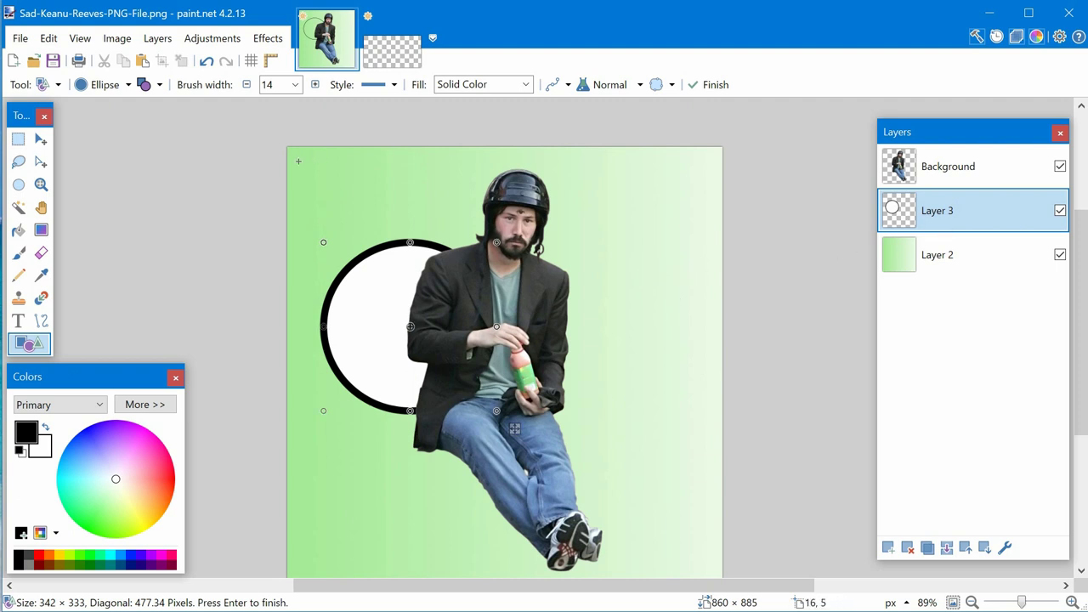
pyautogui.click(41, 139)
pyautogui.moveTo(405, 316); pyautogui.dragTo(380, 359)
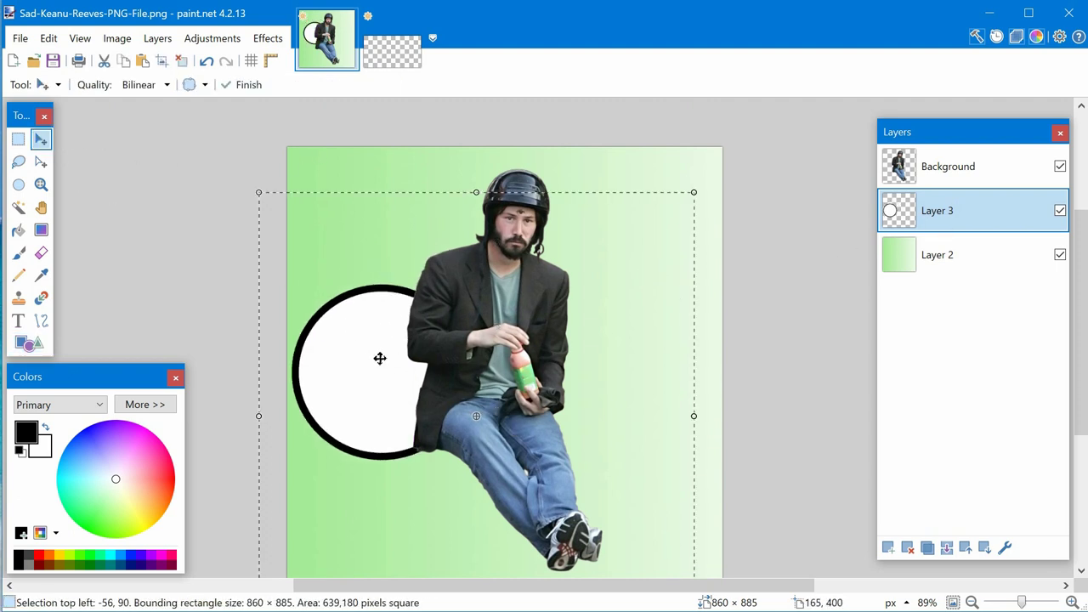
pyautogui.press('Delete')
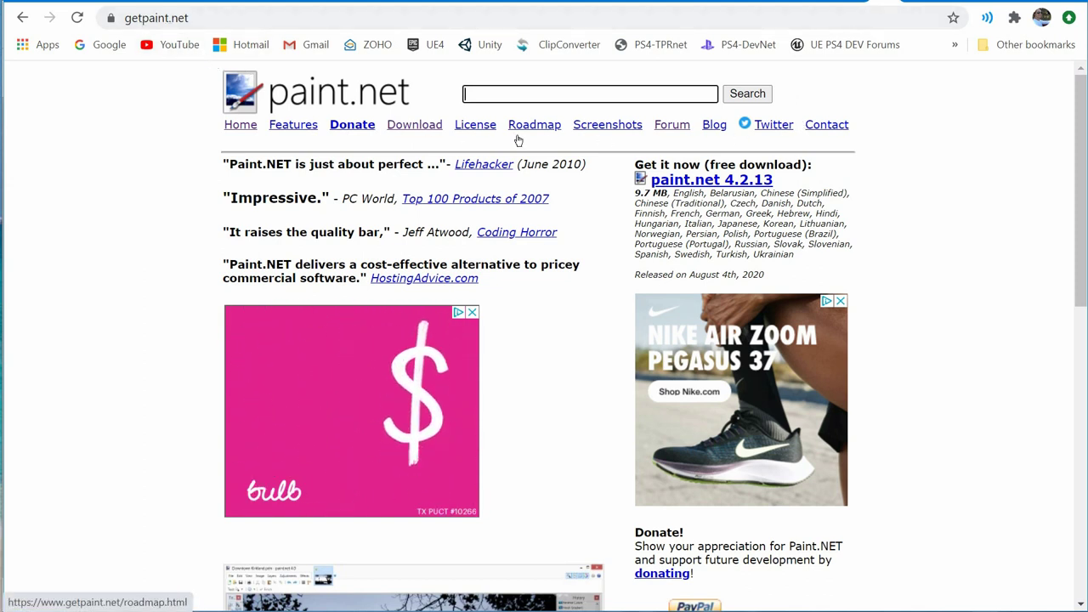
# - On the getpaint.net website in the browser, open the forum and go to its "Plugins - Publishing ONLY!" section
pyautogui.click(677, 128)
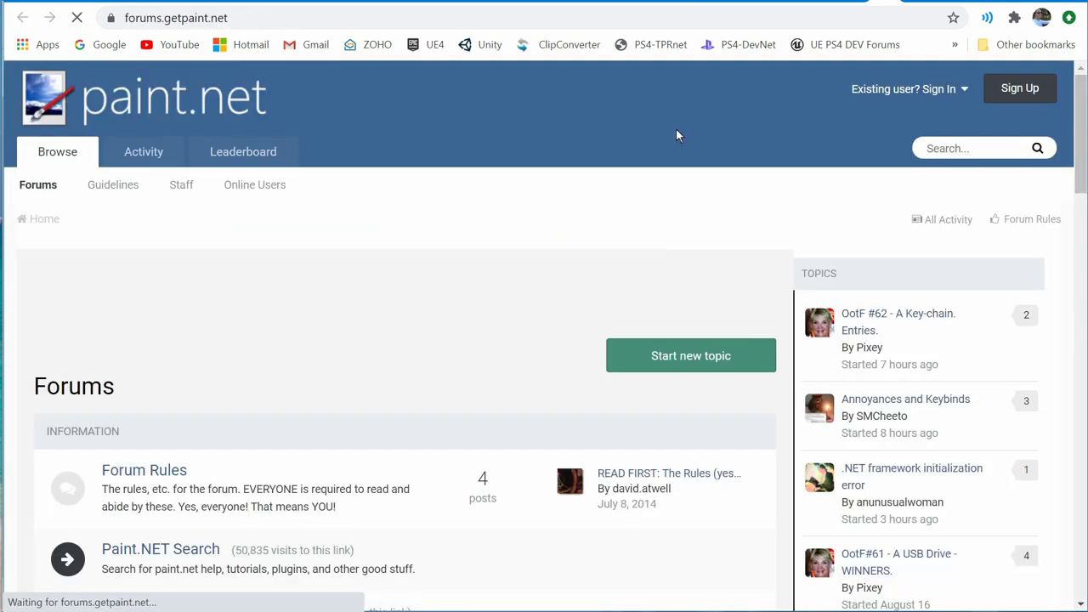
pyautogui.scroll(-6, 442, 255)
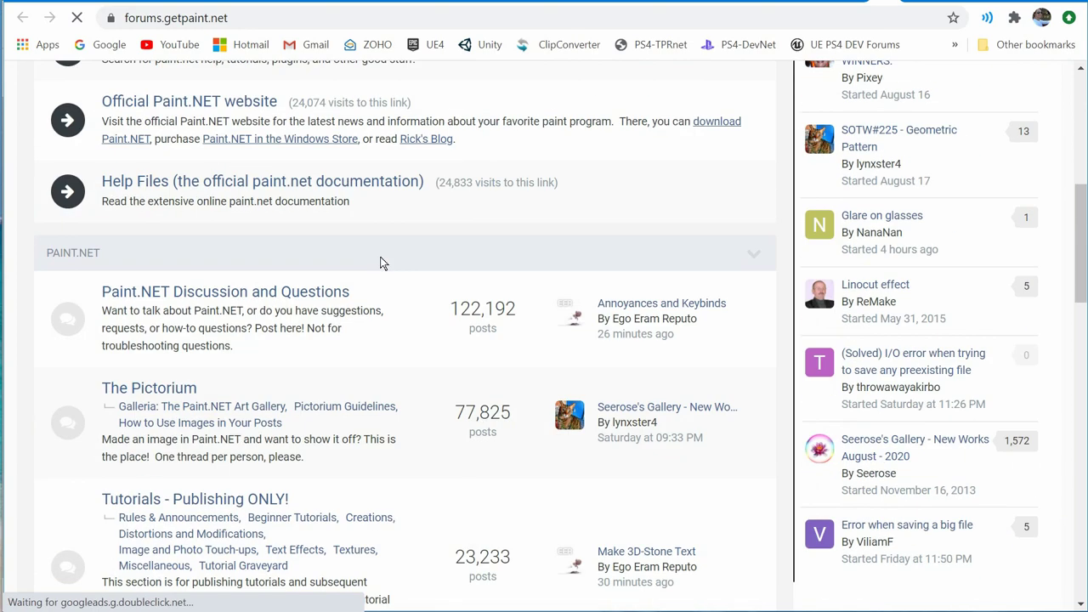
pyautogui.scroll(-2, 382, 264)
pyautogui.scroll(-3, 382, 264)
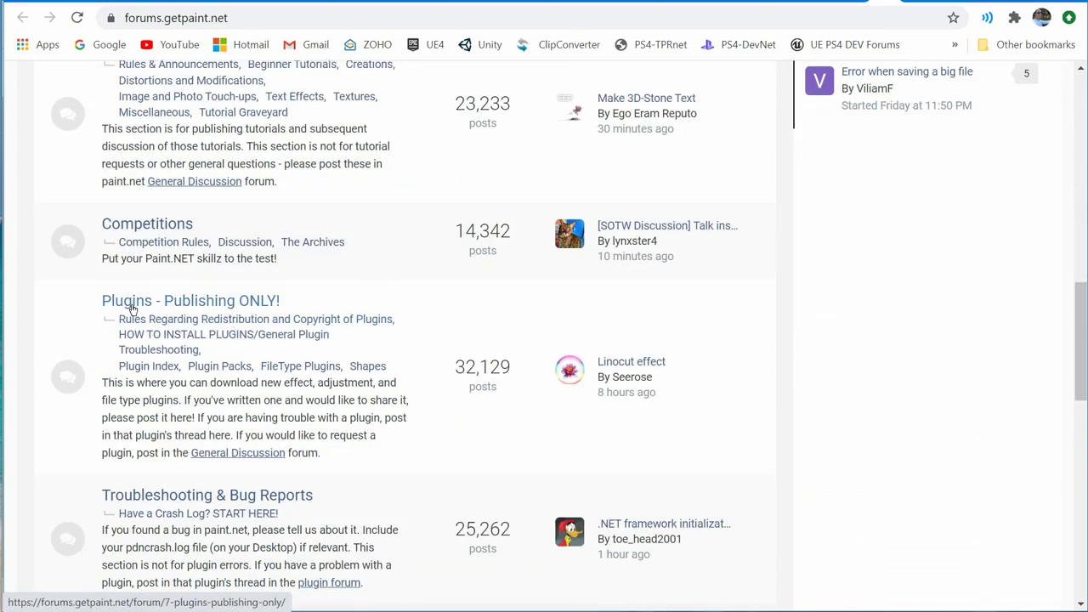
pyautogui.click(239, 305)
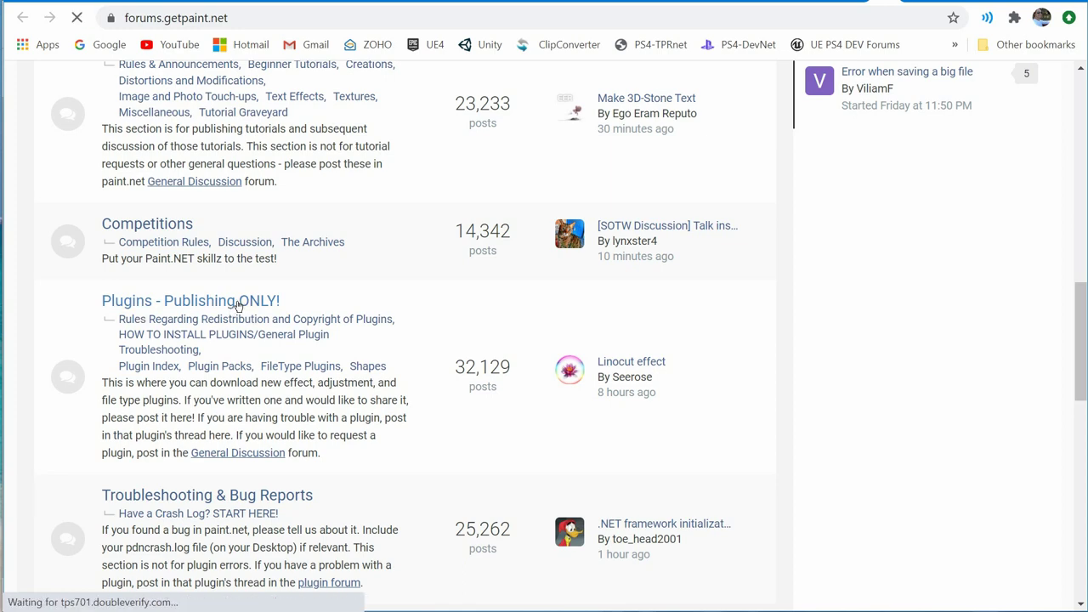
# - Look through the plugin section's subforums and its pinned plugin topics, such as Brush Factory, The Plugin Browser and Circle Text
pyautogui.scroll(-3, 510, 318)
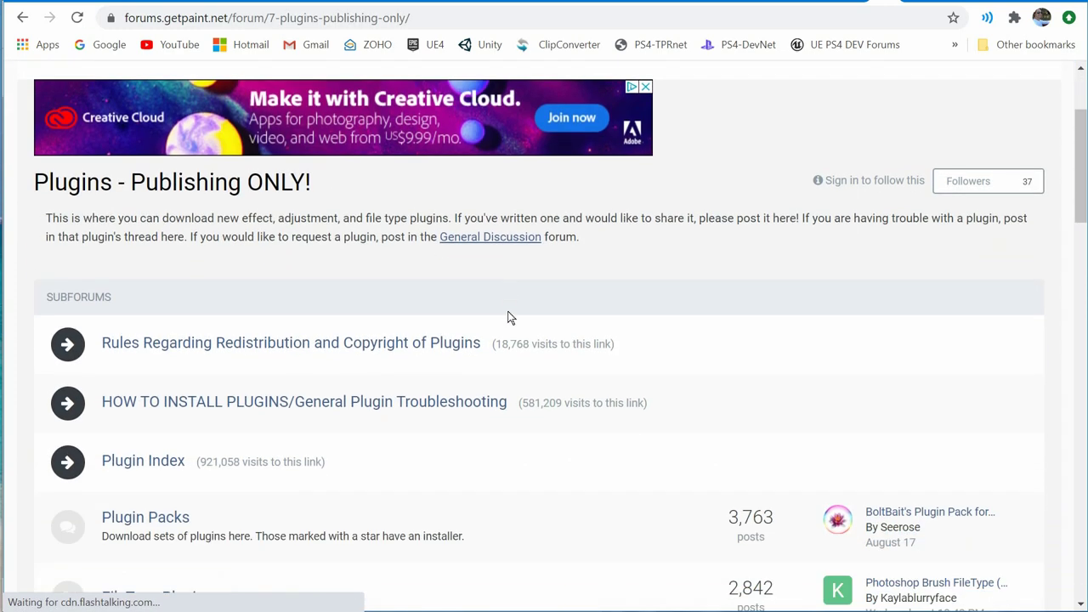
pyautogui.scroll(-4, 510, 318)
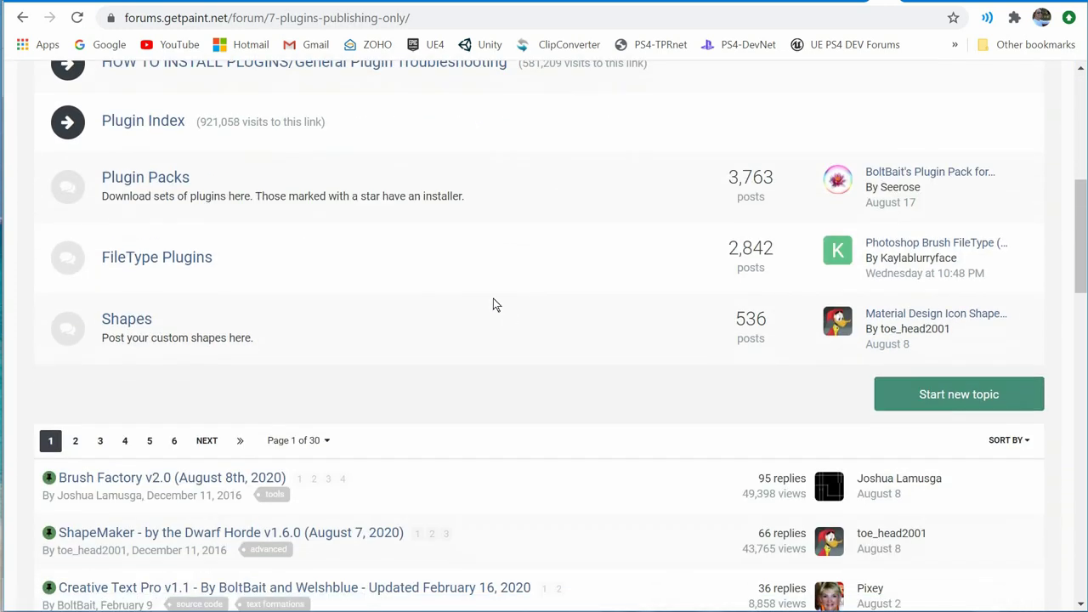
pyautogui.scroll(-3, 328, 344)
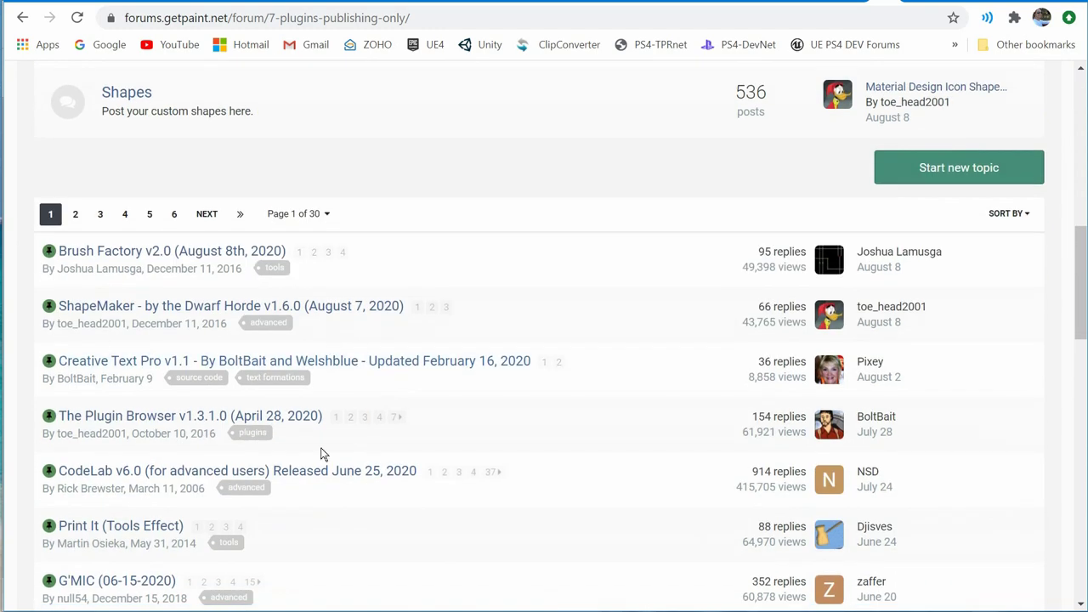
pyautogui.scroll(3, 369, 340)
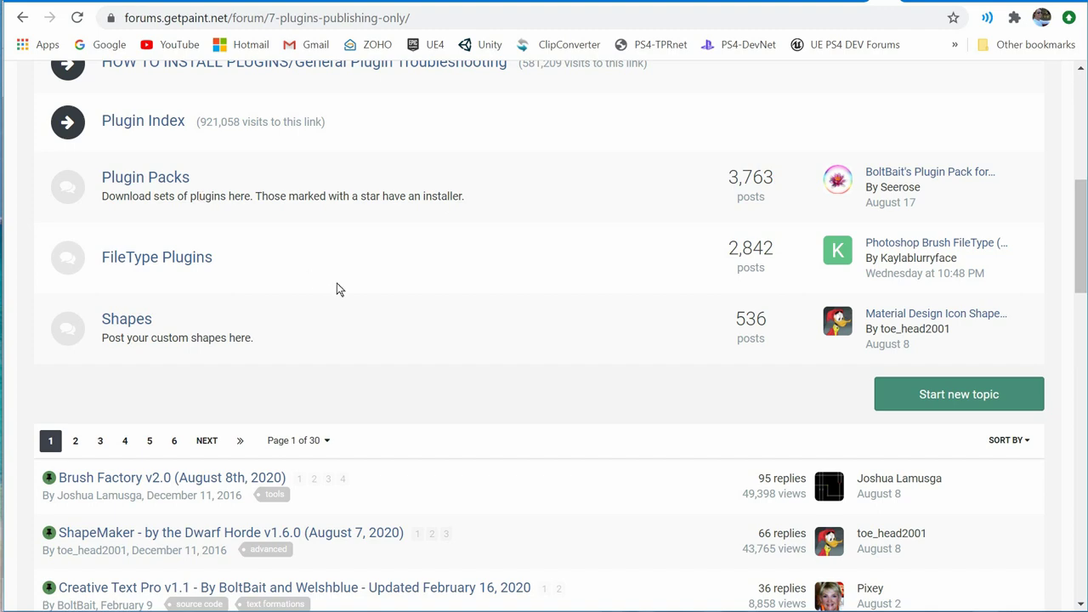
pyautogui.scroll(-1, 337, 290)
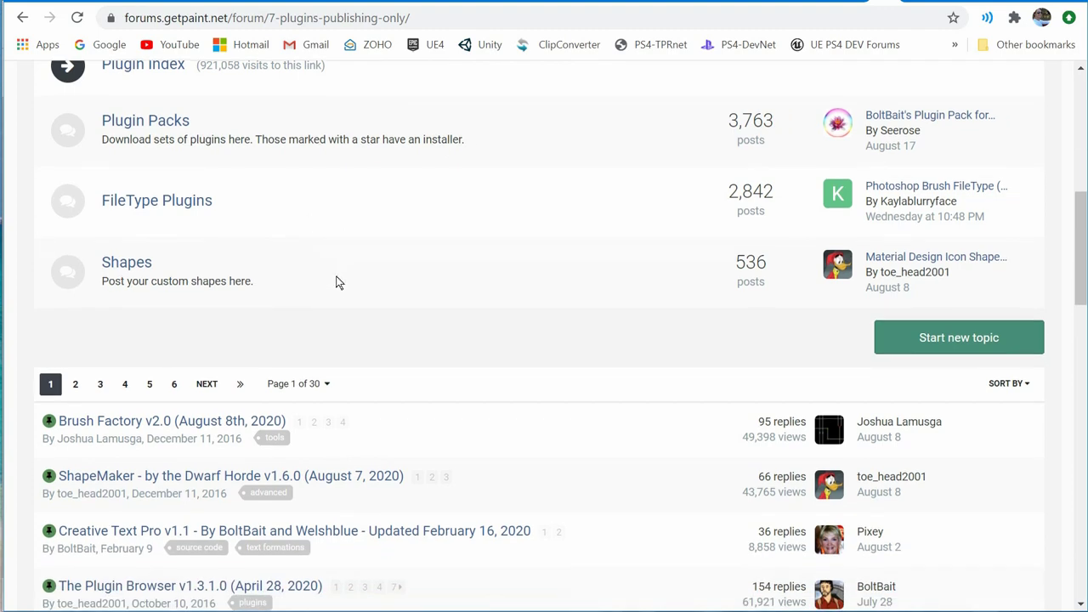
pyautogui.scroll(-4, 337, 290)
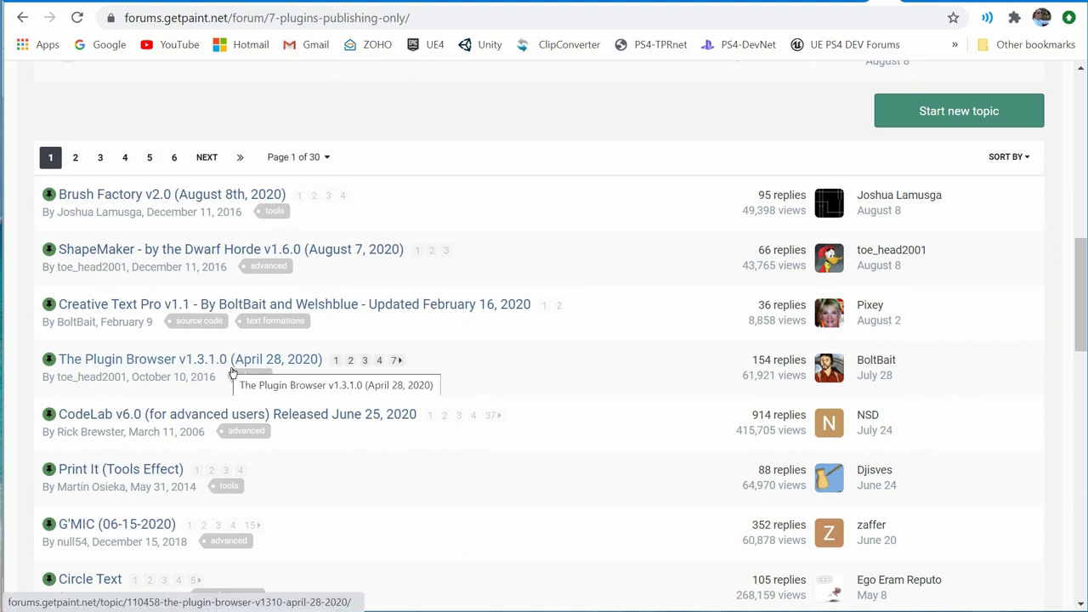
pyautogui.scroll(-3, 231, 371)
pyautogui.scroll(3, 231, 372)
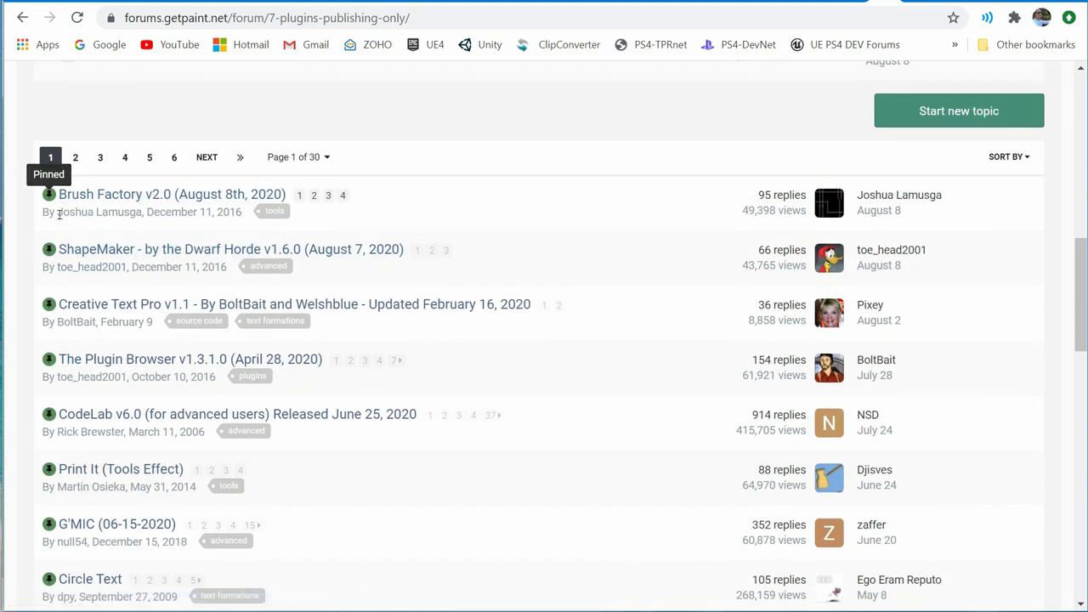
pyautogui.scroll(-1, 156, 272)
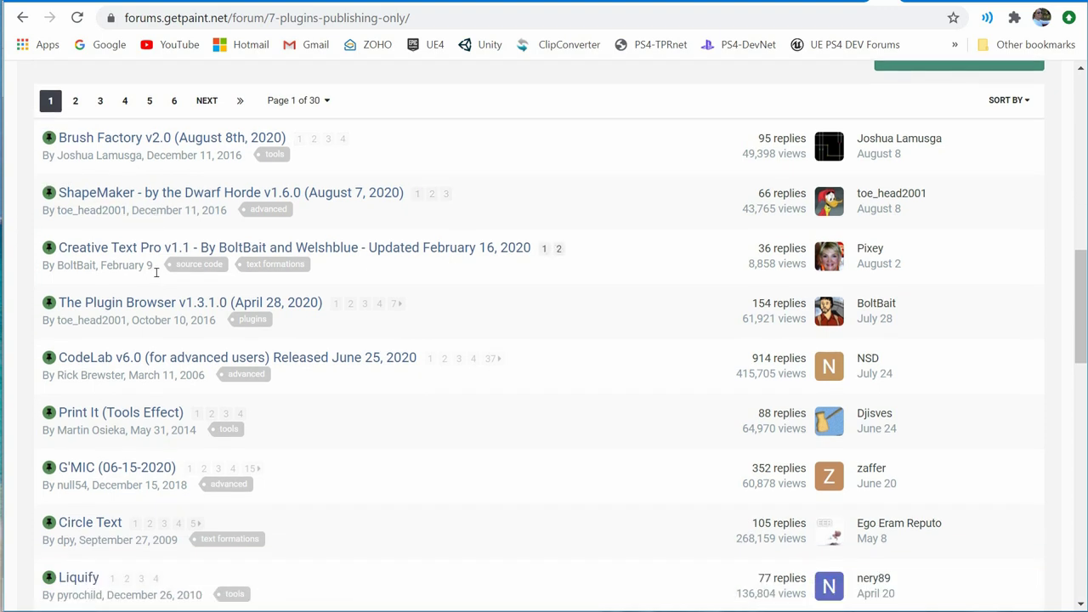
pyautogui.scroll(-2, 157, 272)
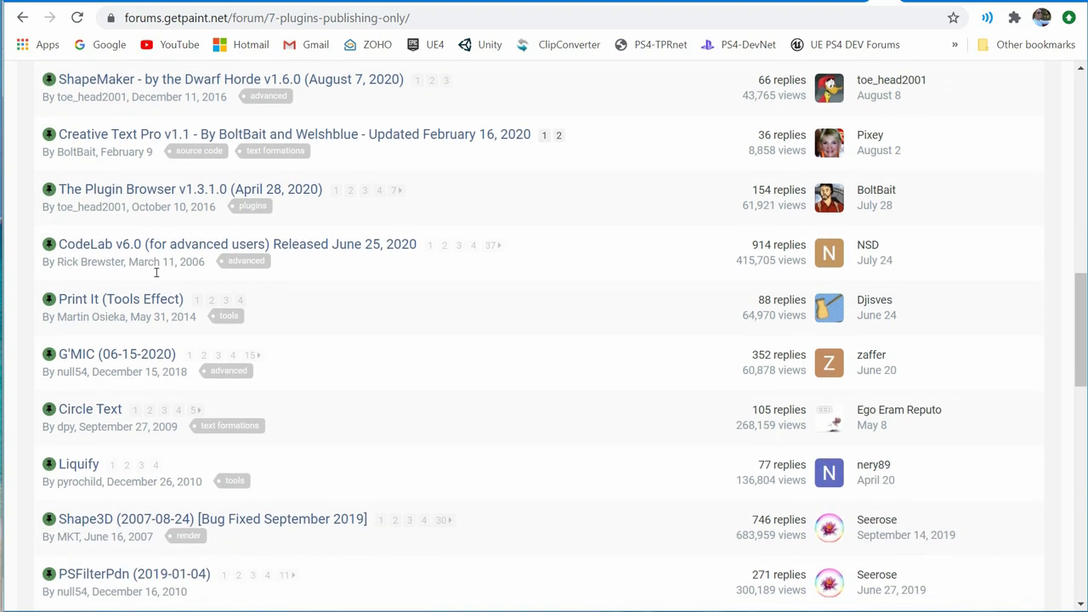
pyautogui.scroll(-2, 156, 272)
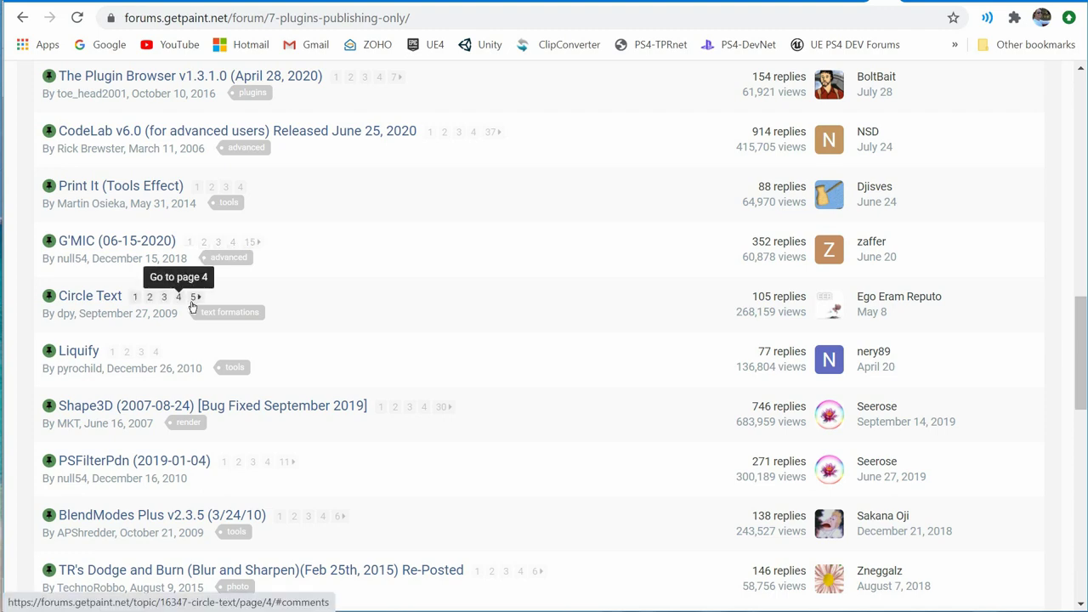
# - Browse the pinned plugin topics in the "Plugins - Publishing ONLY!" section and open the Circle Text topic
pyautogui.scroll(-2, 187, 309)
pyautogui.scroll(2, 188, 309)
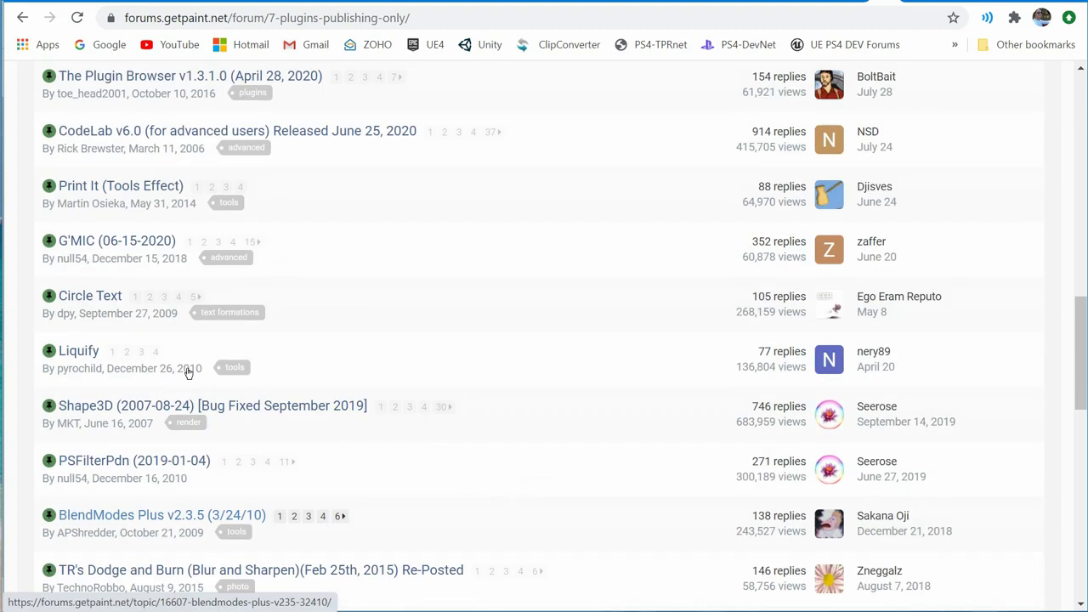
pyautogui.scroll(1, 204, 280)
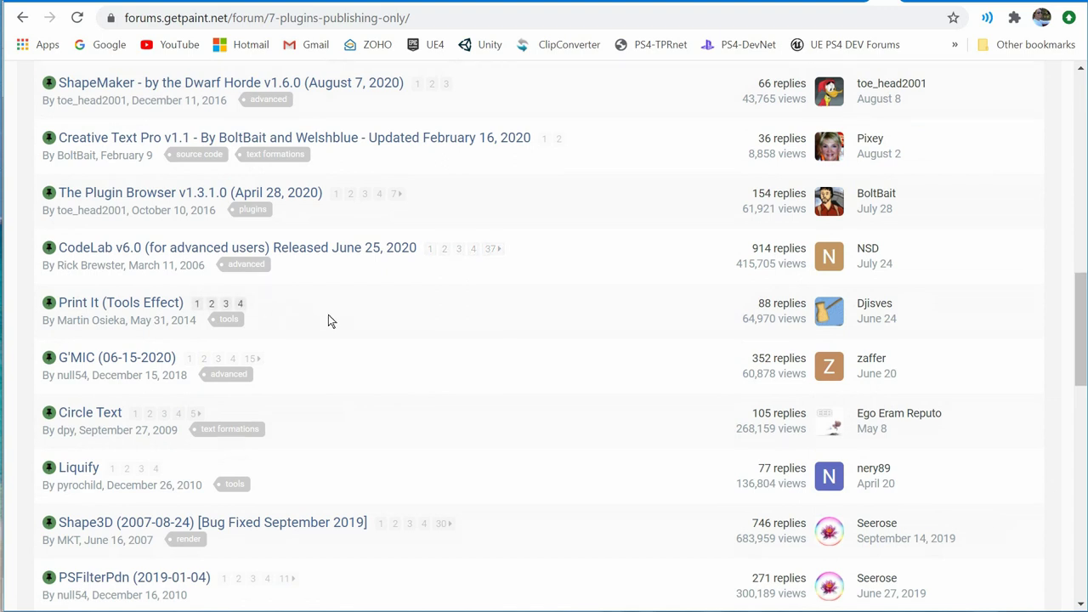
pyautogui.scroll(1, 329, 318)
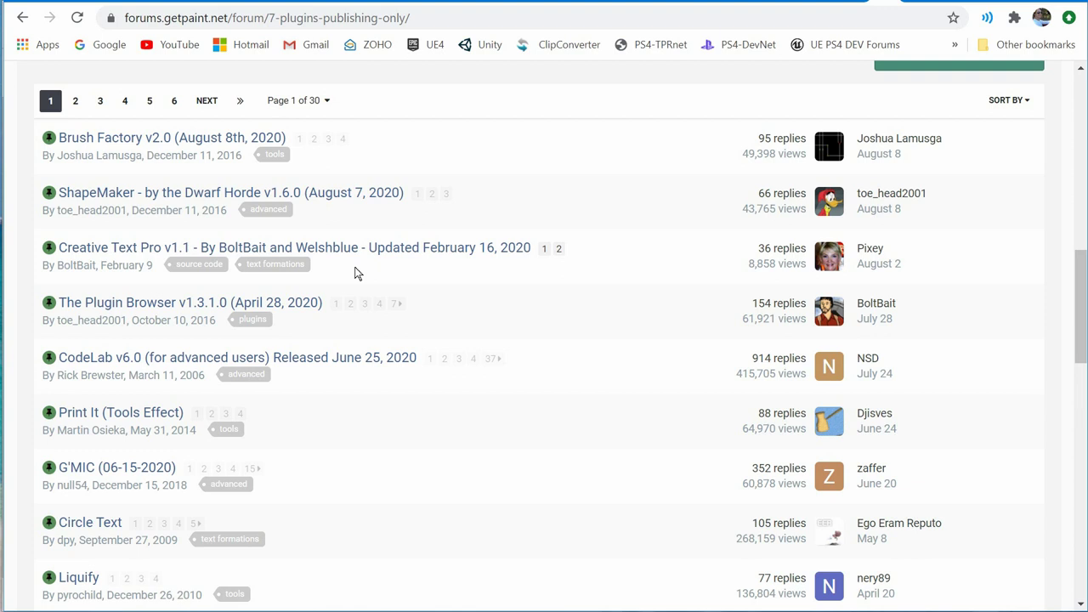
pyautogui.scroll(-1, 357, 273)
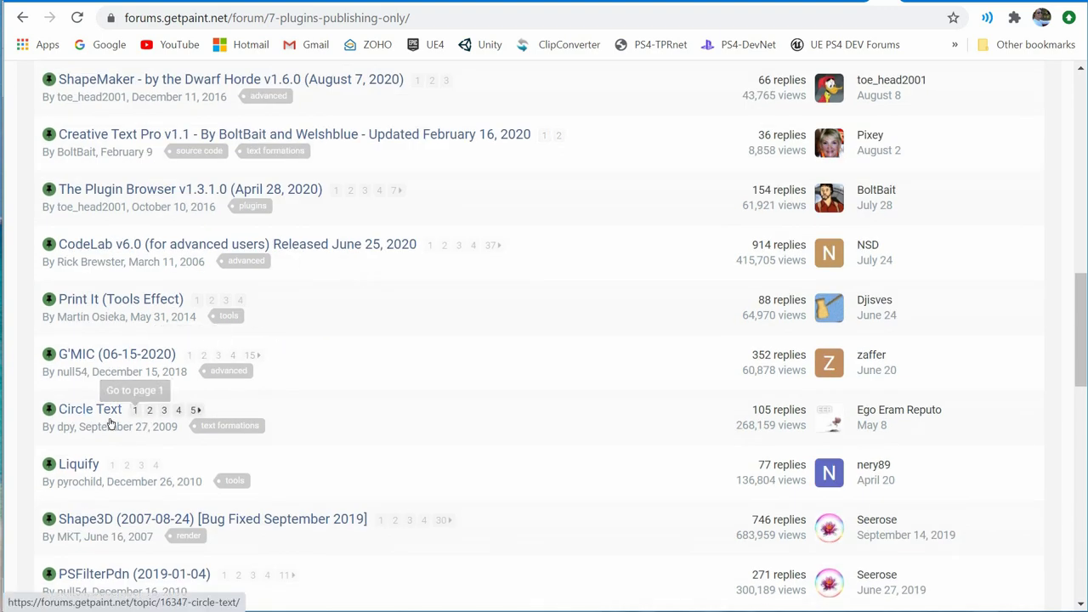
pyautogui.click(109, 417)
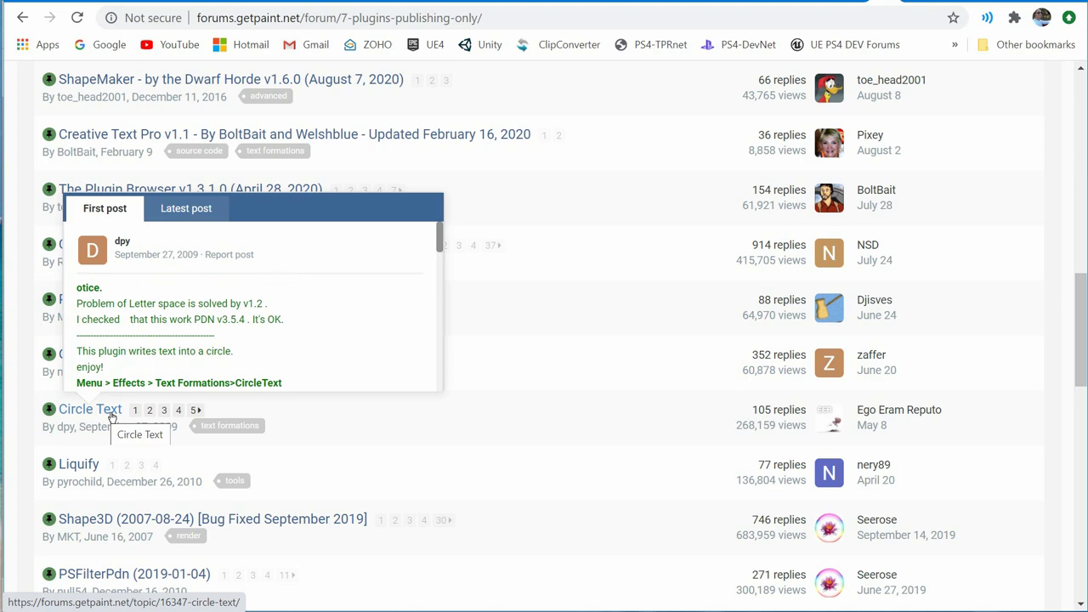
# - Read through the Circle Text post, covering its usage pictures, arched-text instructions, example artwork, font warning and download links
pyautogui.scroll(-2, 399, 391)
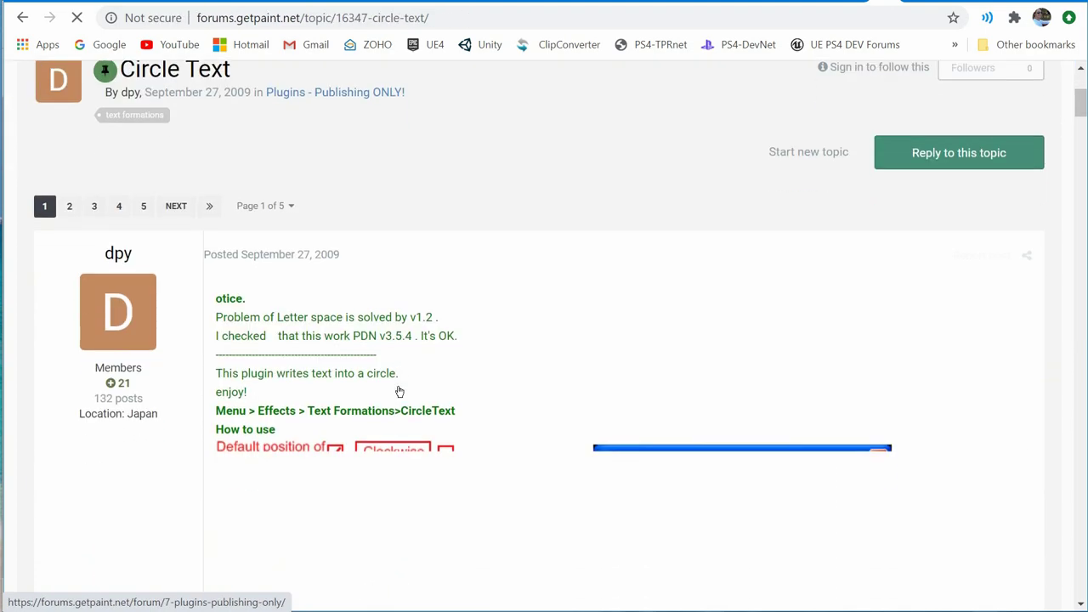
pyautogui.scroll(-2, 484, 342)
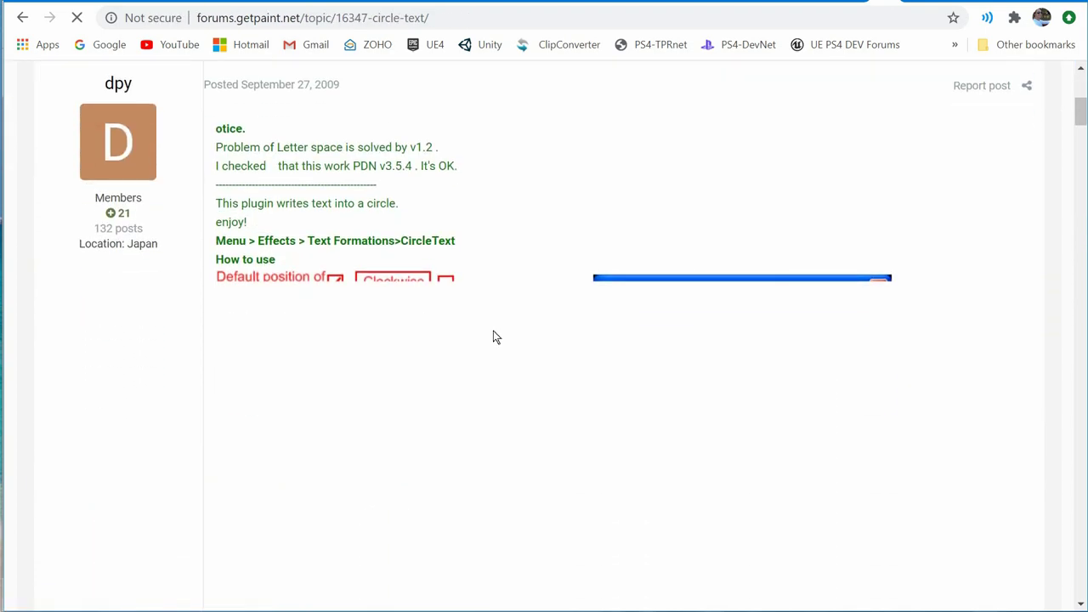
pyautogui.scroll(1, 496, 337)
pyautogui.scroll(-2, 496, 338)
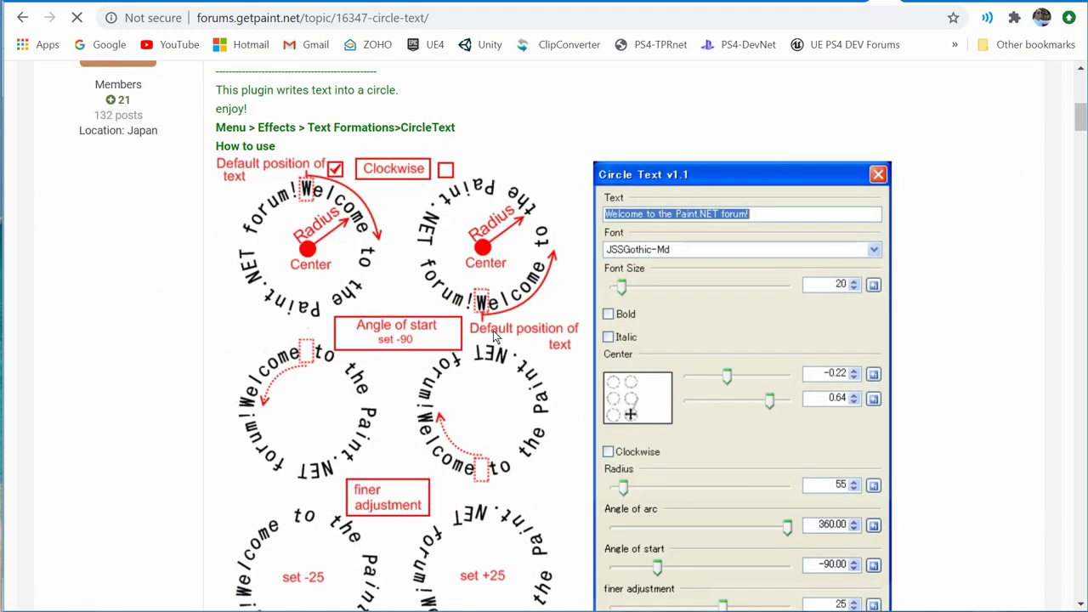
pyautogui.scroll(3, 495, 338)
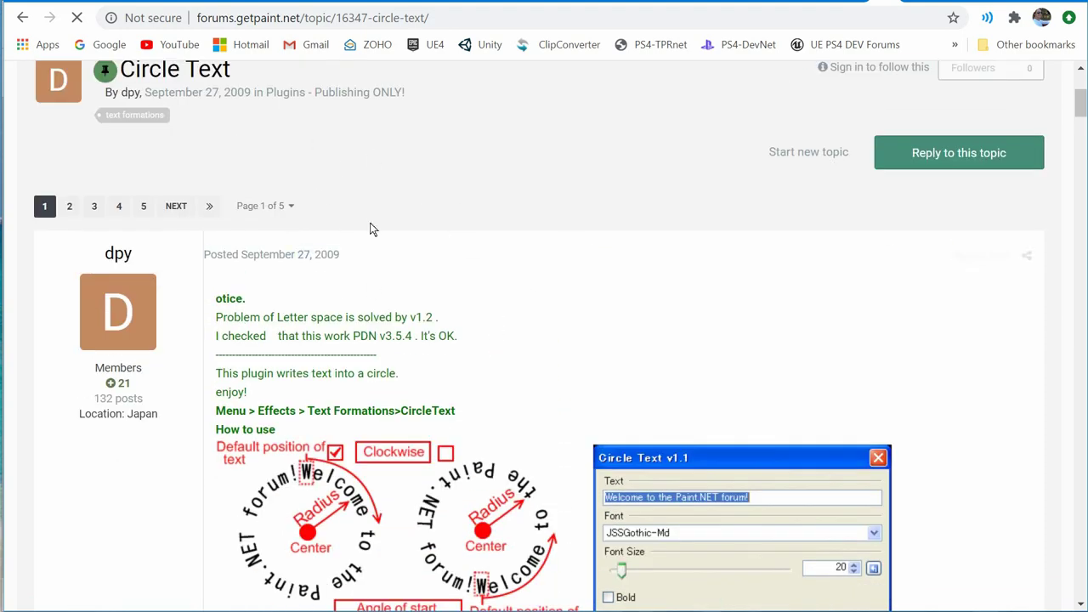
pyautogui.scroll(-2, 515, 344)
pyautogui.scroll(-3, 528, 338)
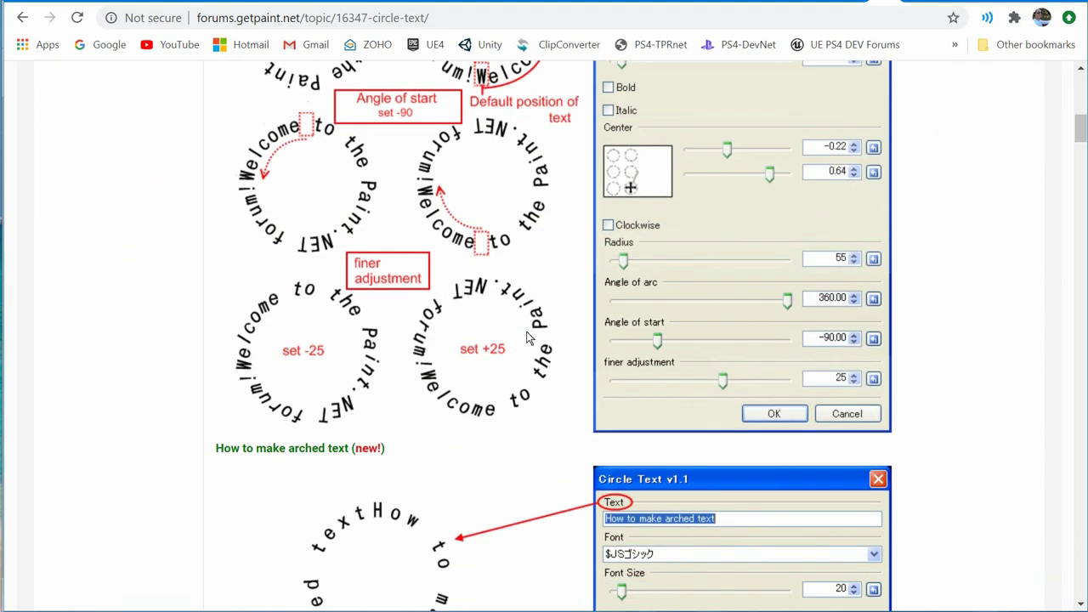
pyautogui.scroll(-15, 527, 337)
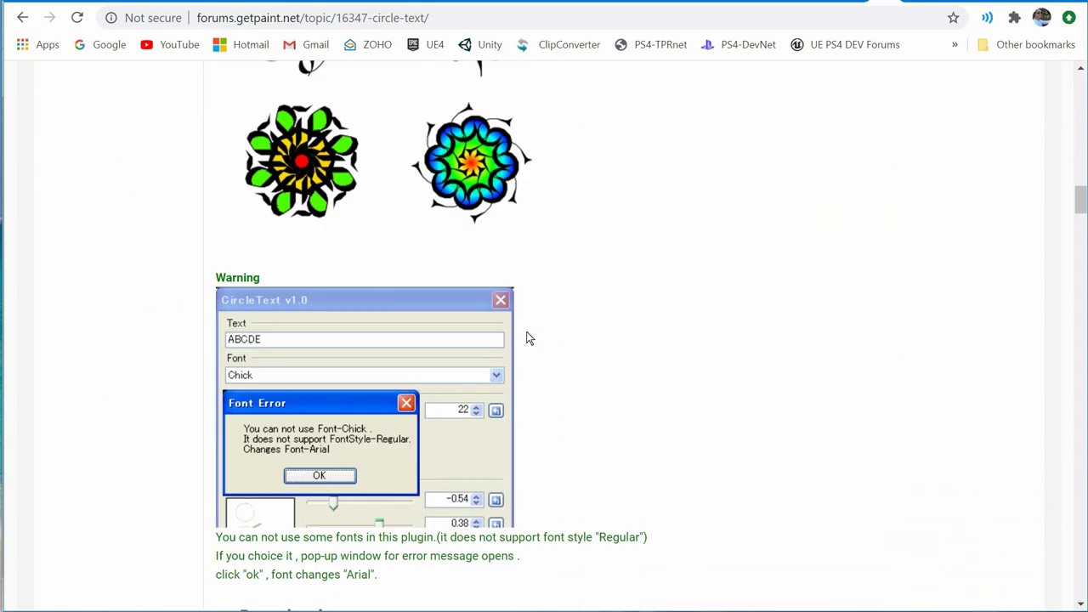
pyautogui.scroll(-3, 526, 338)
pyautogui.scroll(14, 527, 338)
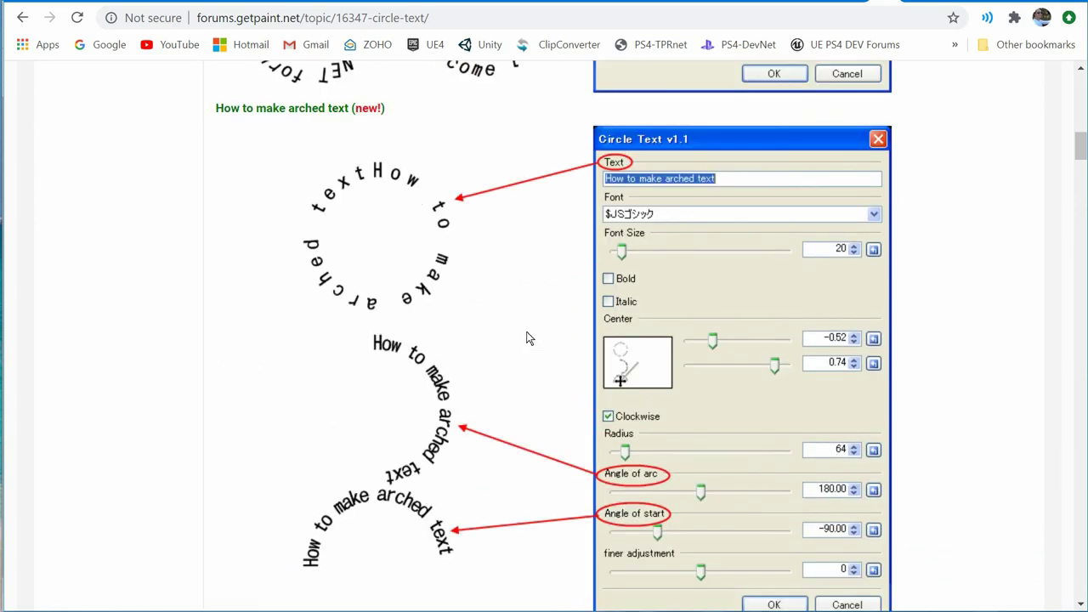
pyautogui.scroll(-13, 504, 323)
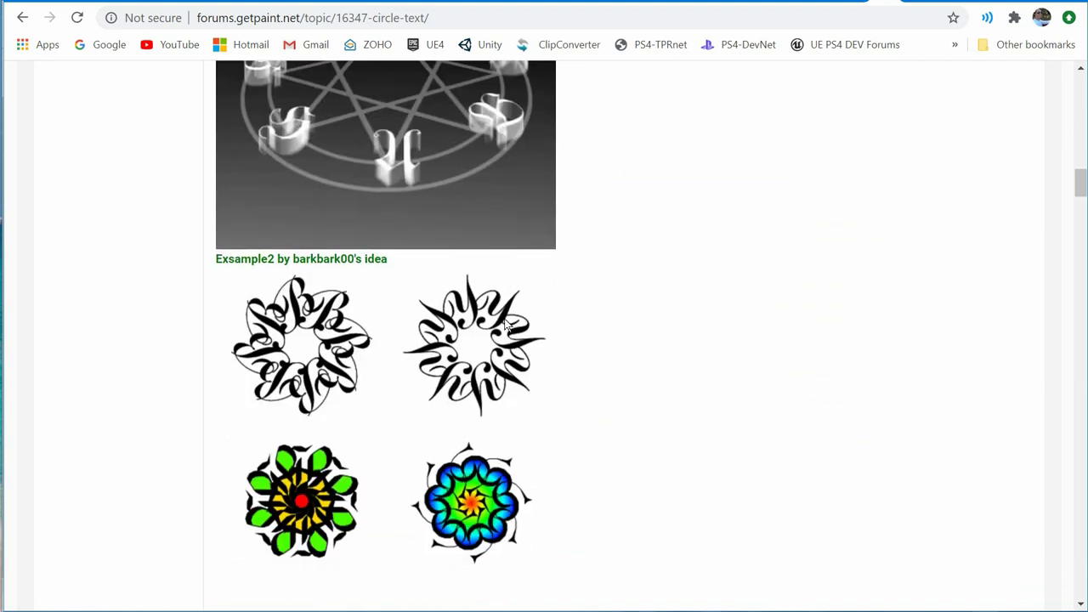
pyautogui.scroll(-3, 504, 324)
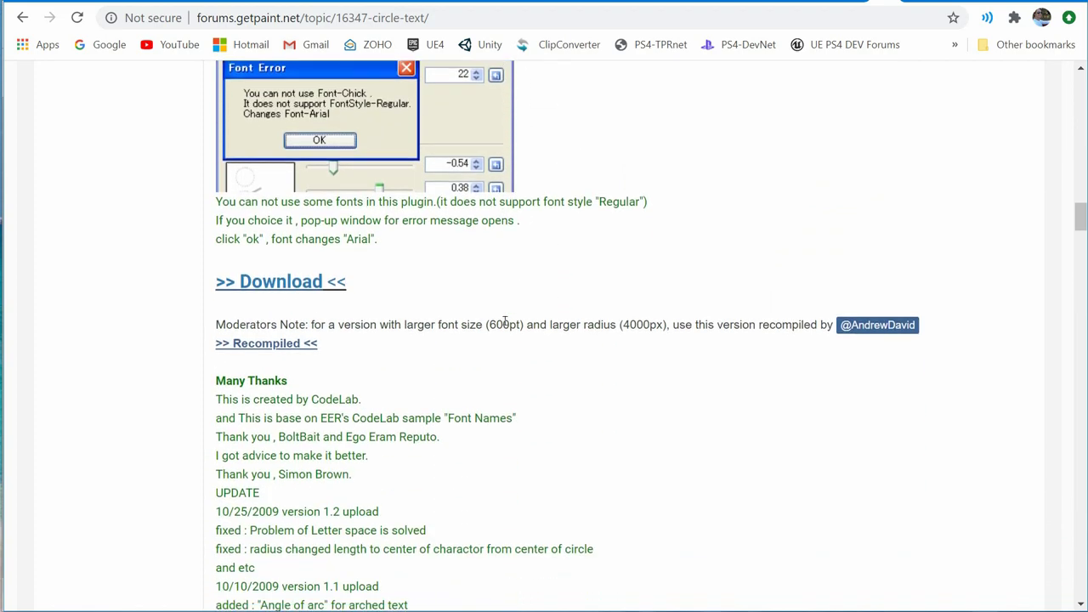
pyautogui.scroll(5, 310, 286)
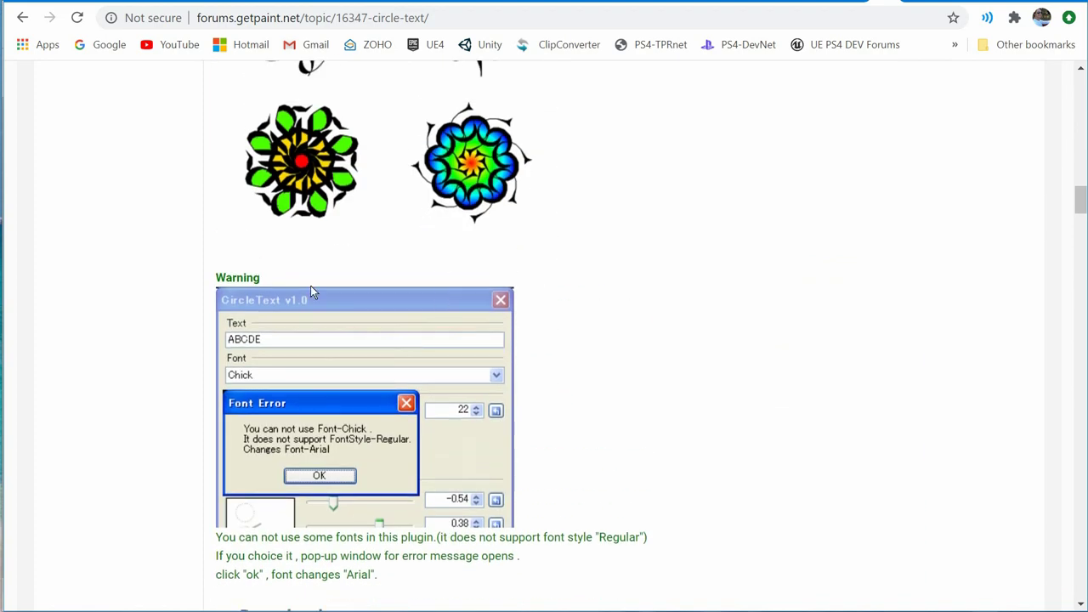
pyautogui.scroll(-4, 359, 293)
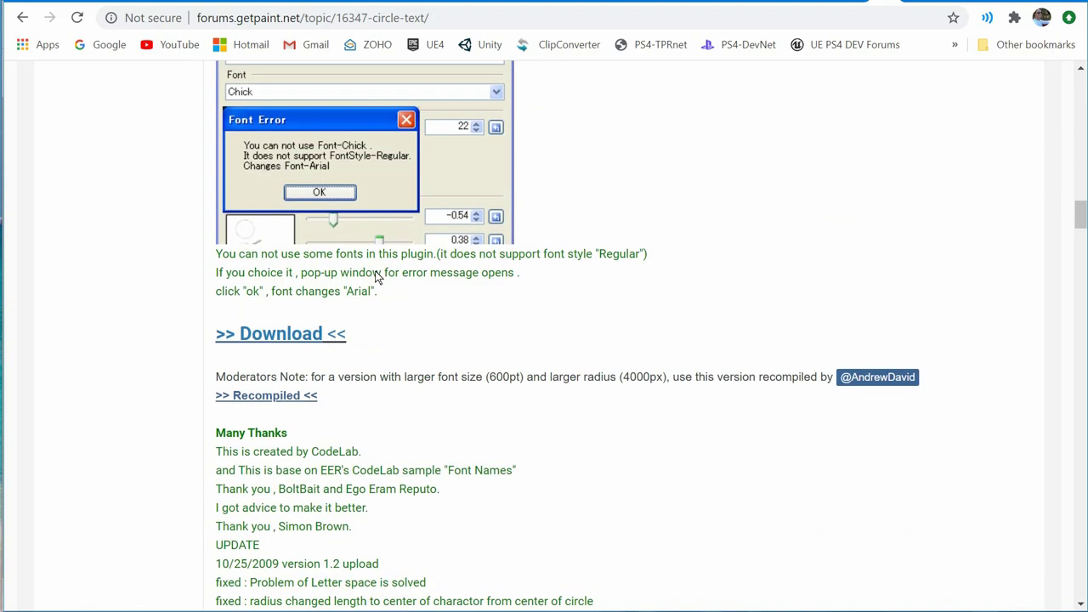
# - Follow the Circle Text download link to dpy's Plugin Pack (2014-05-04) and download dpyplugins8.1.zip
pyautogui.click(285, 345)
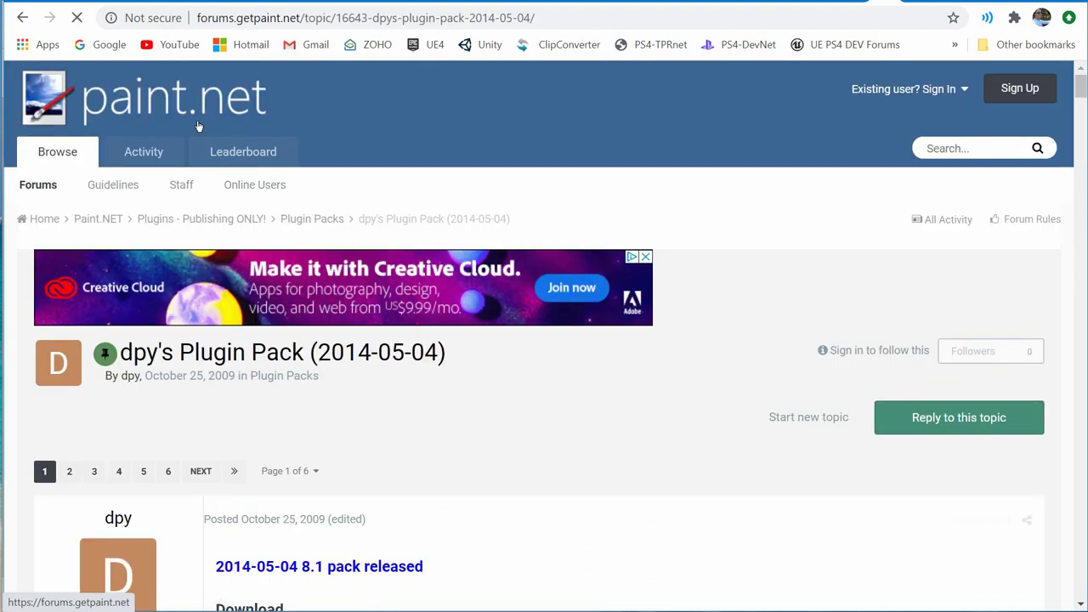
pyautogui.scroll(-3, 429, 408)
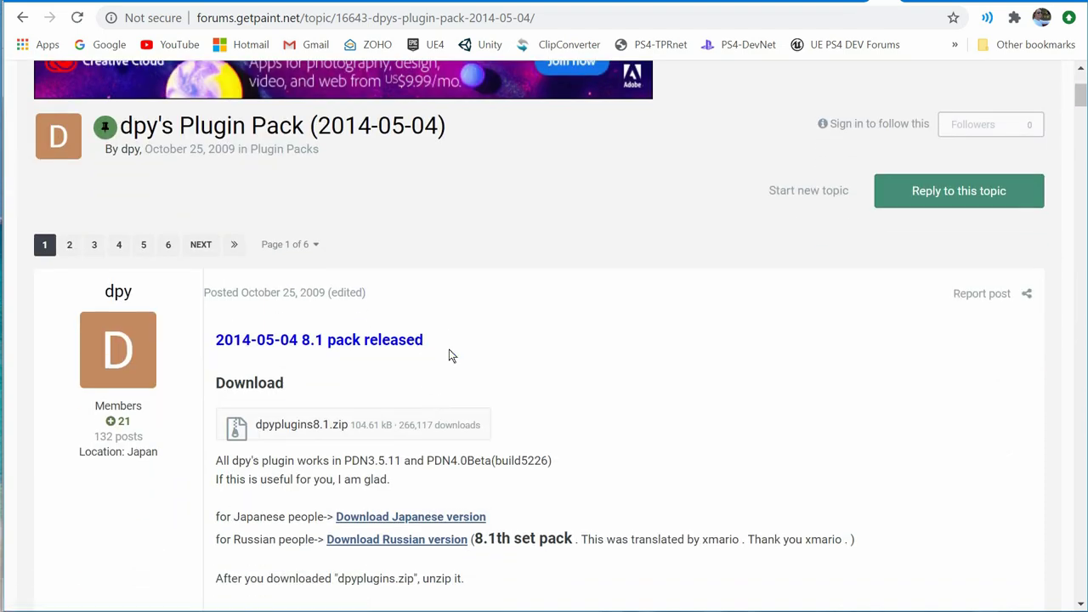
pyautogui.scroll(-1, 451, 356)
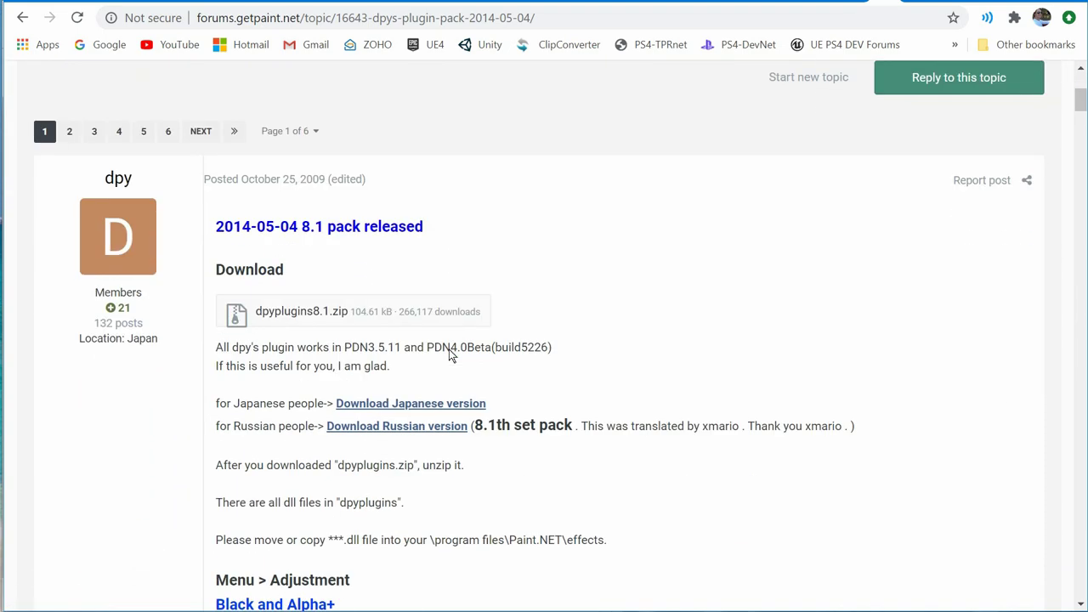
pyautogui.click(362, 326)
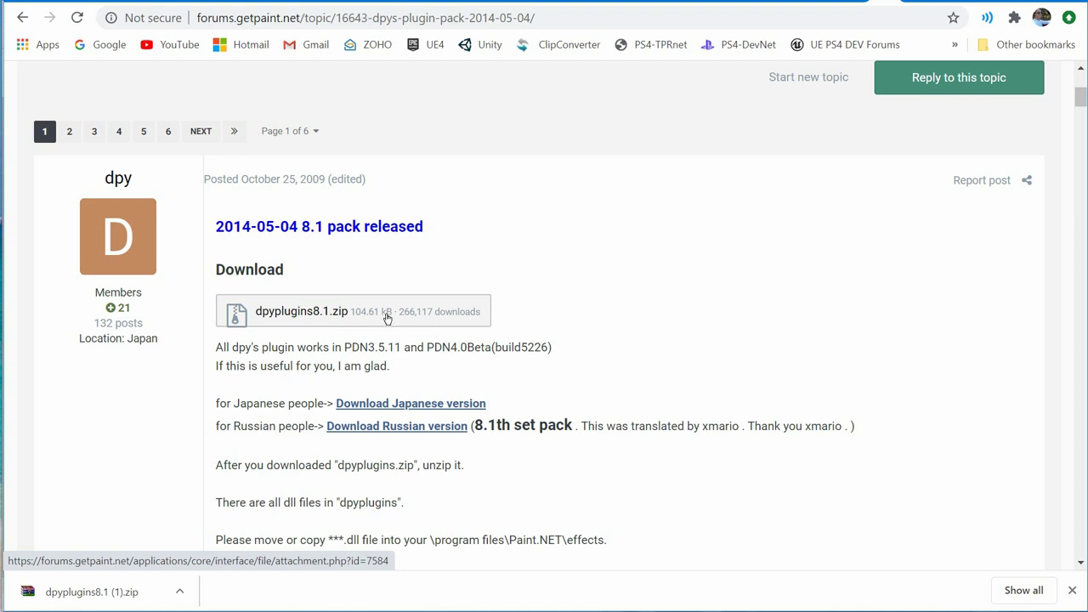
pyautogui.click(387, 316)
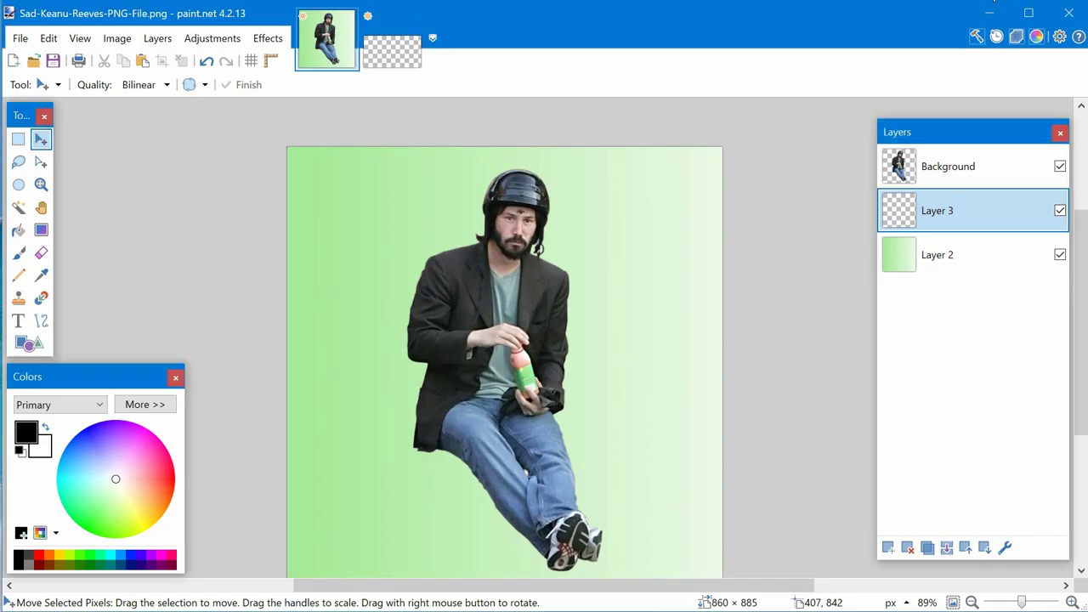
# - On the desktop, place the newly downloaded plugin zip apart from the older one and open its dpyplugins8.1 folder with Windows Explorer
pyautogui.click(990, 13)
pyautogui.moveTo(239, 341); pyautogui.dragTo(248, 168)
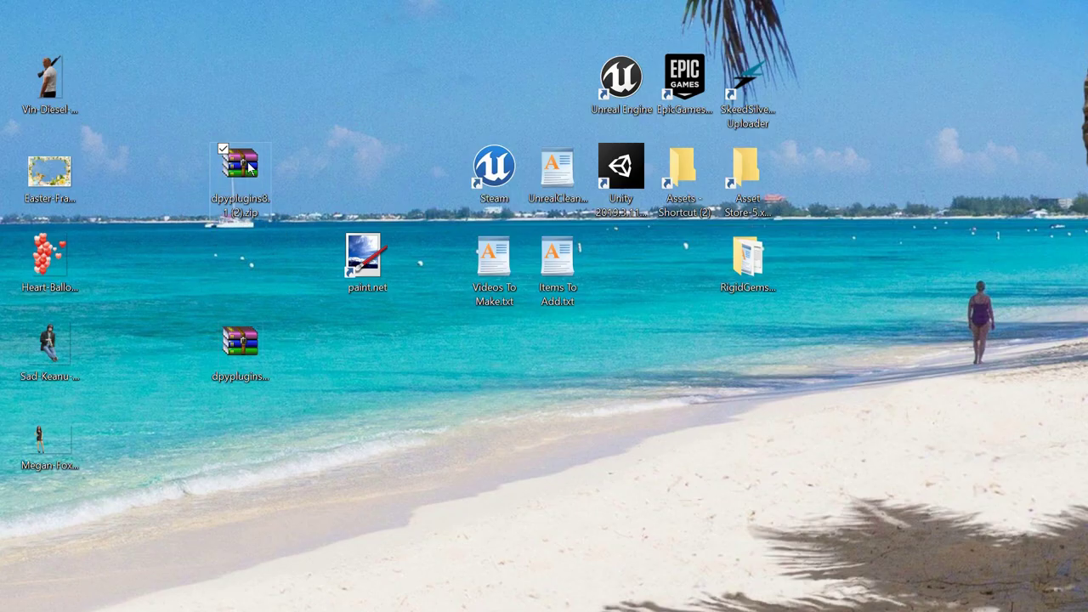
pyautogui.rightClick(247, 175)
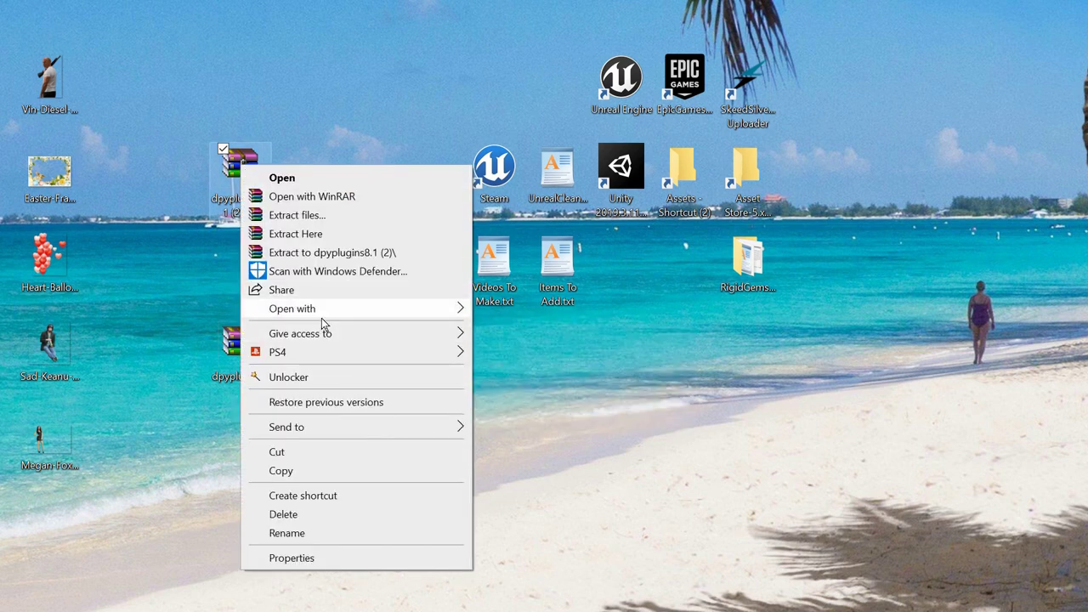
pyautogui.moveTo(321, 318)
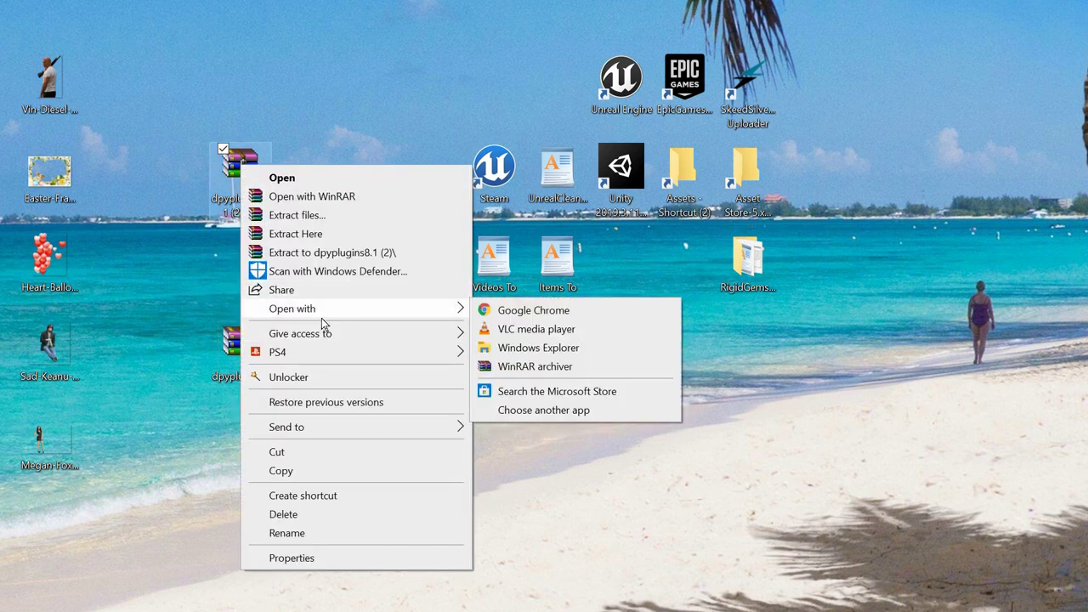
pyautogui.click(539, 347)
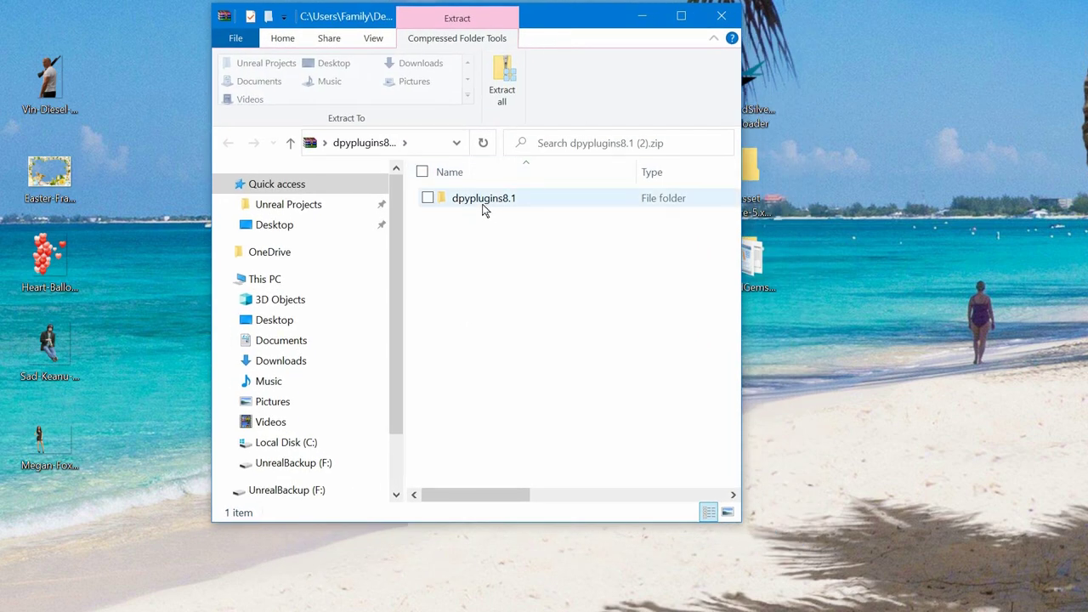
pyautogui.doubleClick(483, 210)
# - Look over the plugin DLL files, highlighting CircleText.dll and the whole set, and close the zip's window
pyautogui.scroll(-1, 519, 314)
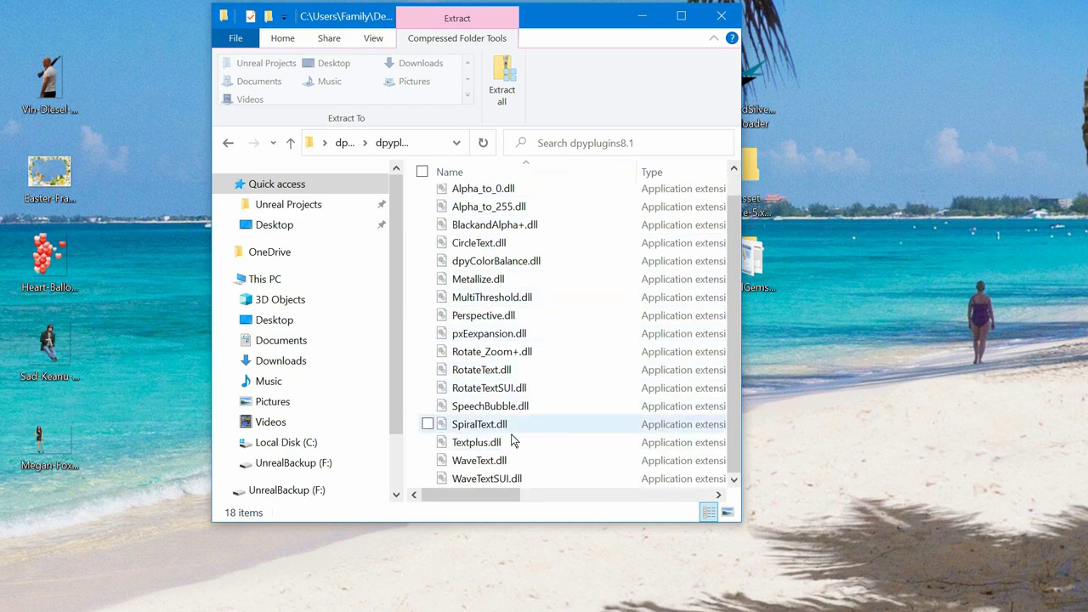
pyautogui.scroll(1, 558, 427)
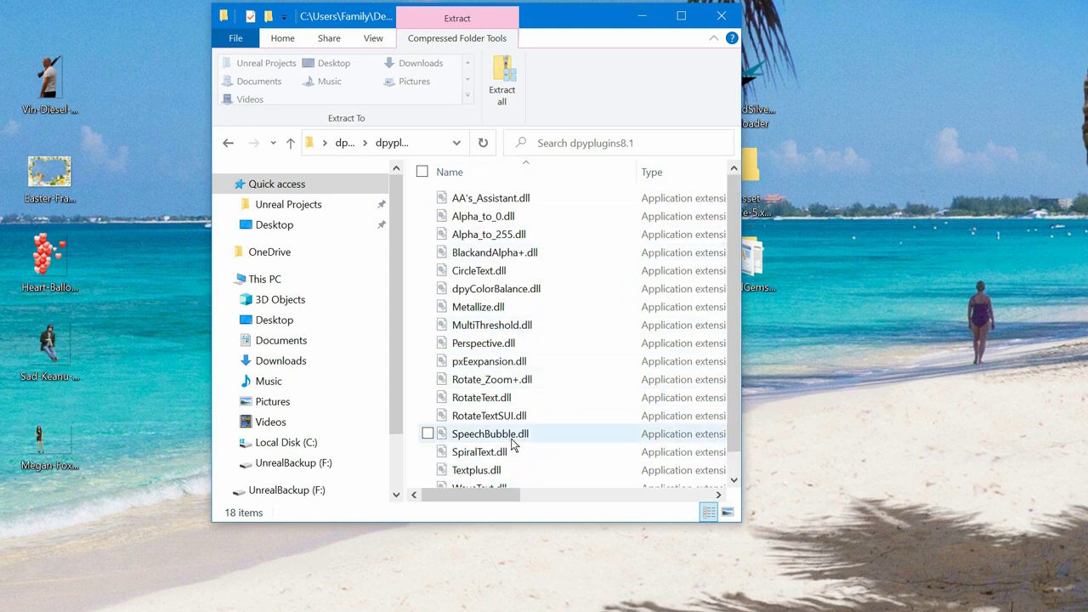
pyautogui.scroll(-1, 513, 444)
pyautogui.click(497, 261)
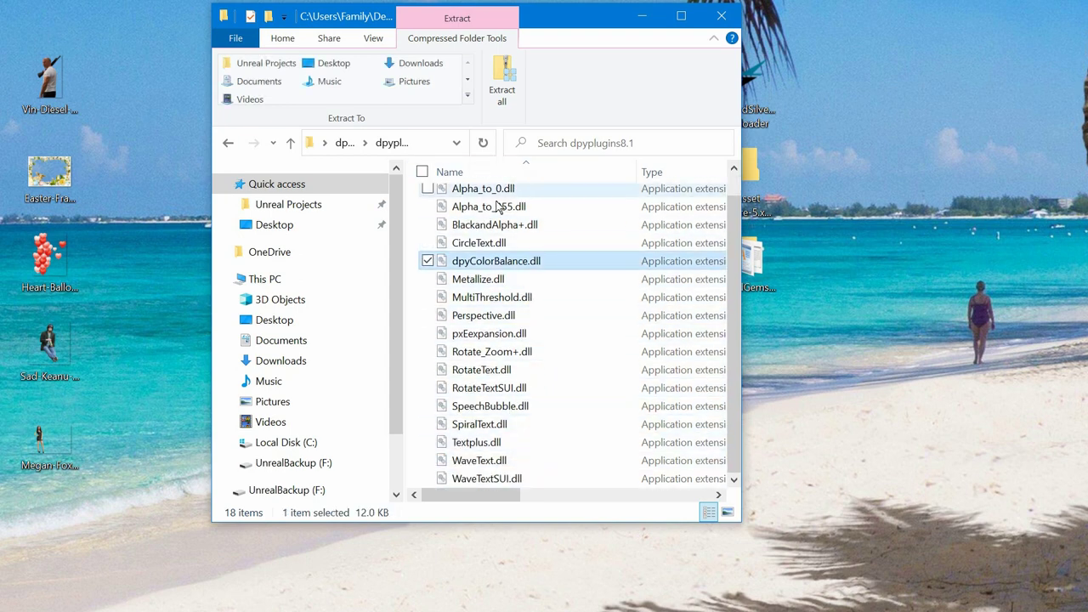
pyautogui.click(496, 245)
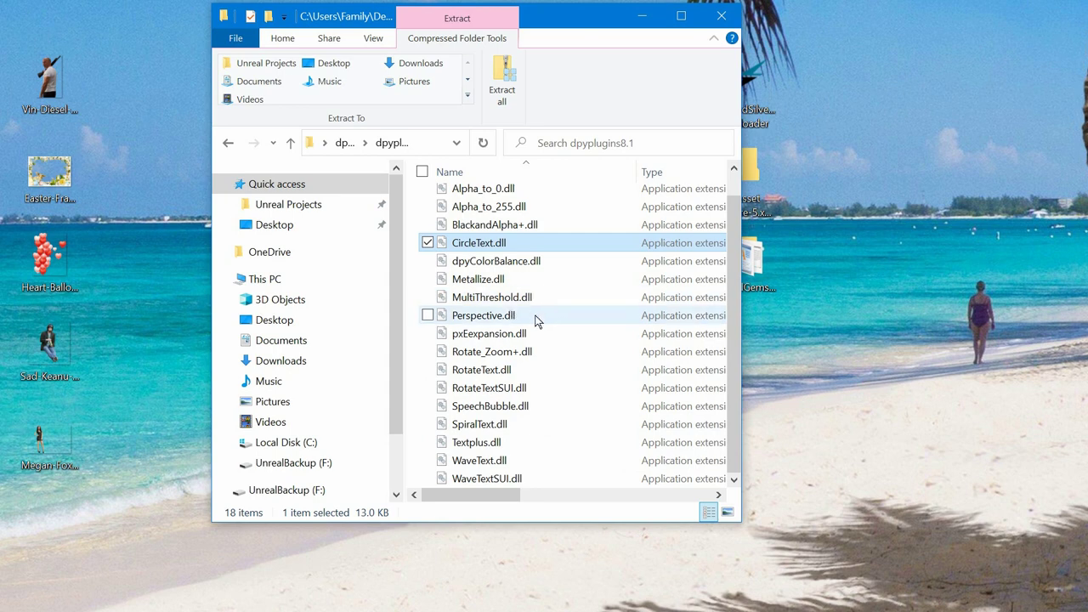
pyautogui.hotkey('ctrl', 'a')
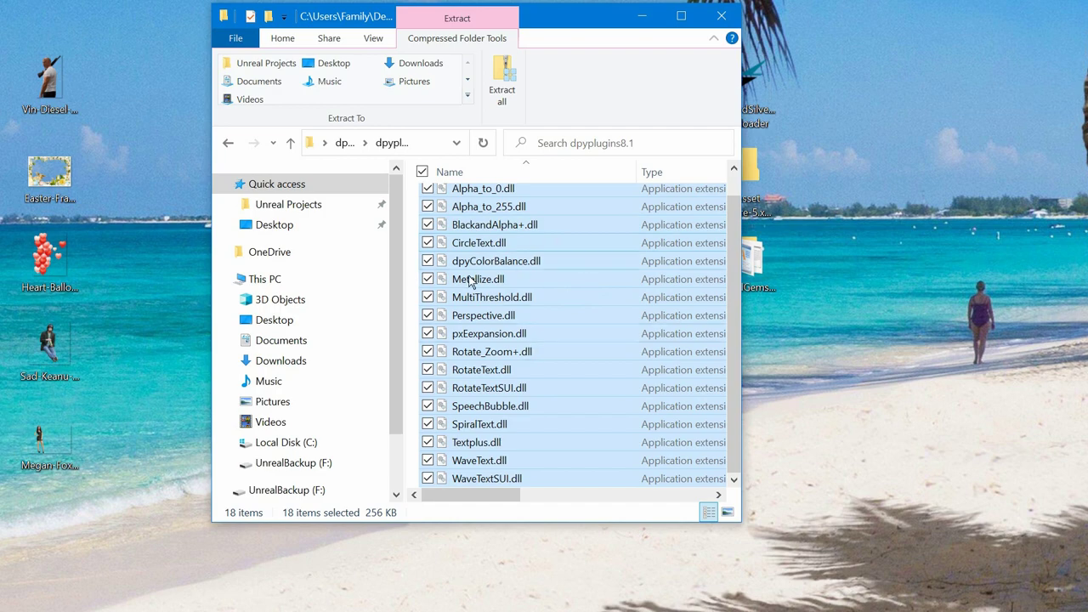
pyautogui.click(721, 15)
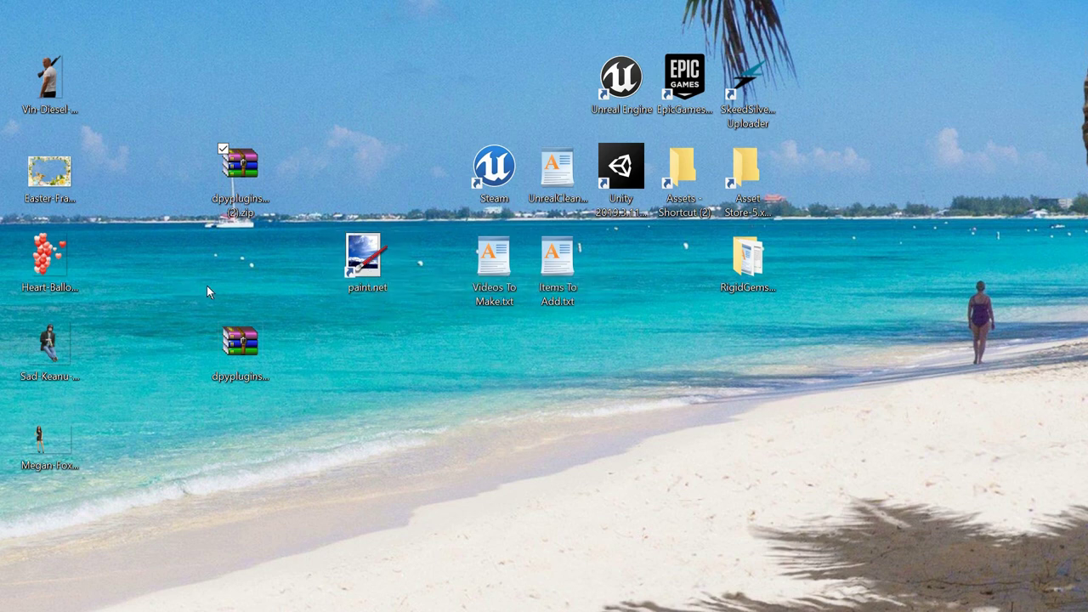
# - Open the properties of the paint.net desktop shortcut and move the dialog so that it fits fully on screen
pyautogui.rightClick(375, 263)
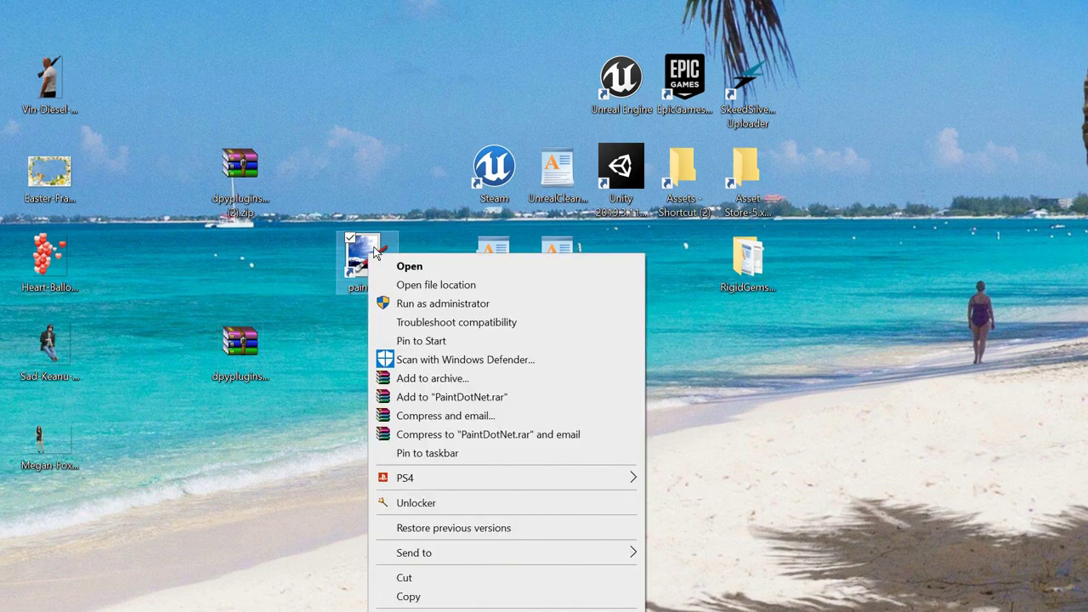
pyautogui.scroll(-1, 374, 249)
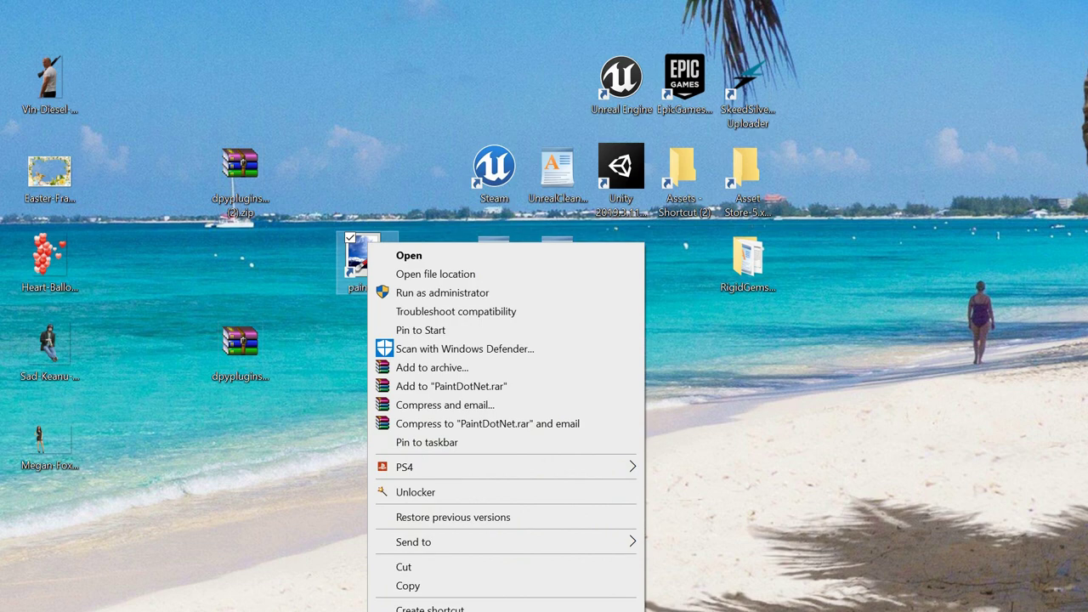
pyautogui.press('r')
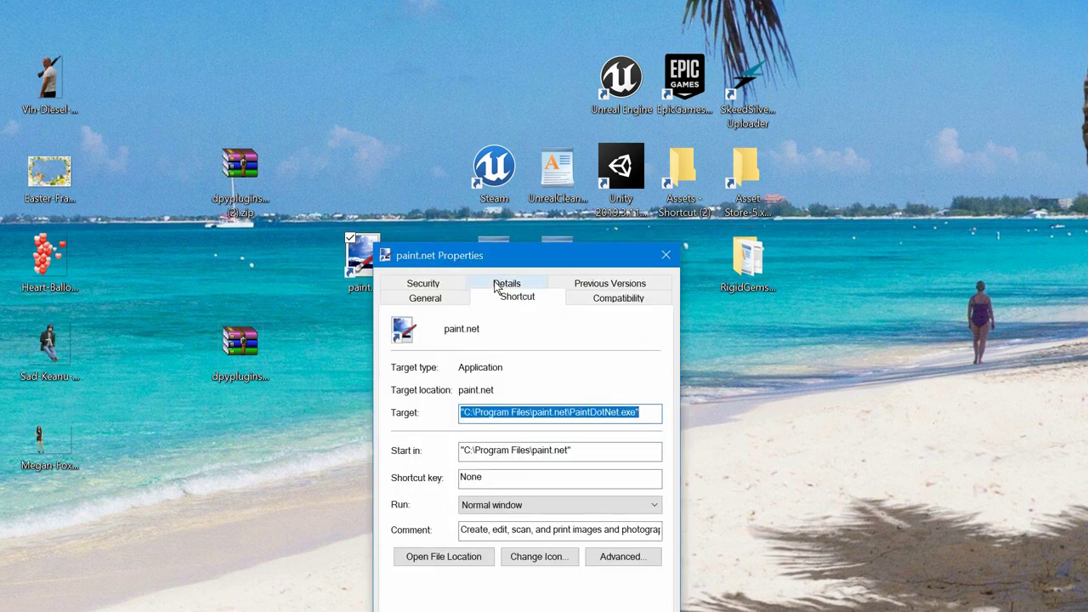
pyautogui.moveTo(486, 252)
pyautogui.mouseDown()
pyautogui.moveTo(417, 132)
pyautogui.moveTo(398, 48)
pyautogui.mouseUp()
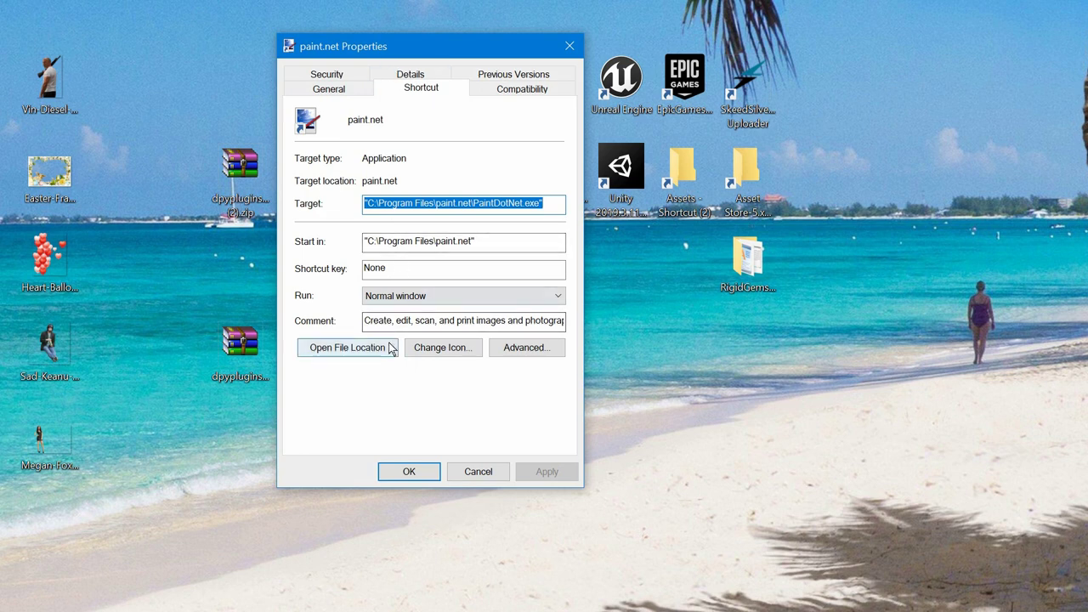
# - Open the paint.net shortcut's file location, widen the folder window, and open the Effects folder of the program
pyautogui.moveTo(385, 67); pyautogui.dragTo(576, 70)
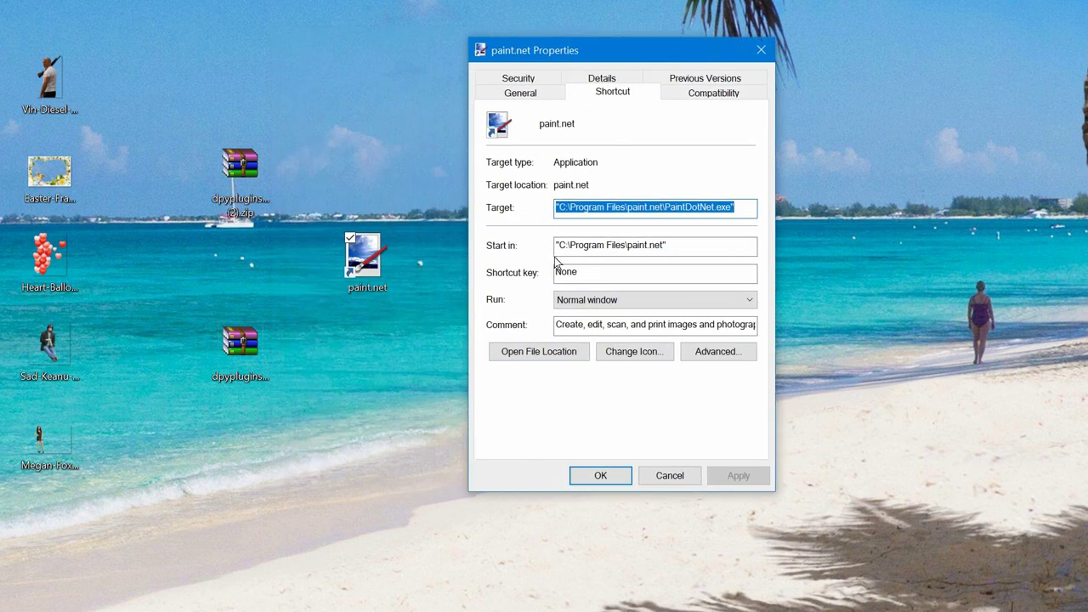
pyautogui.click(547, 359)
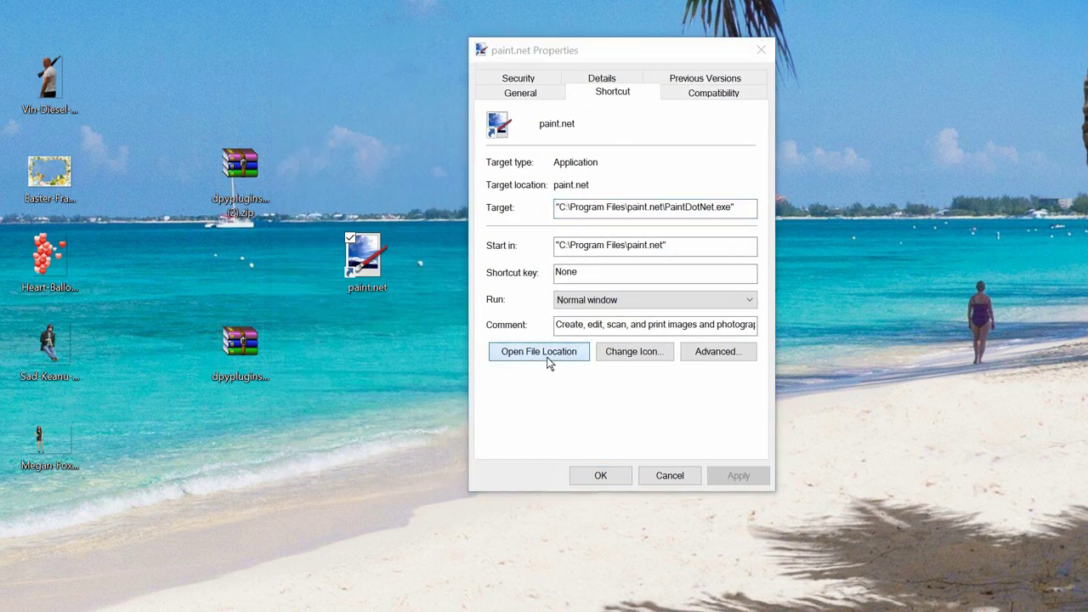
pyautogui.moveTo(532, 28); pyautogui.dragTo(479, 18)
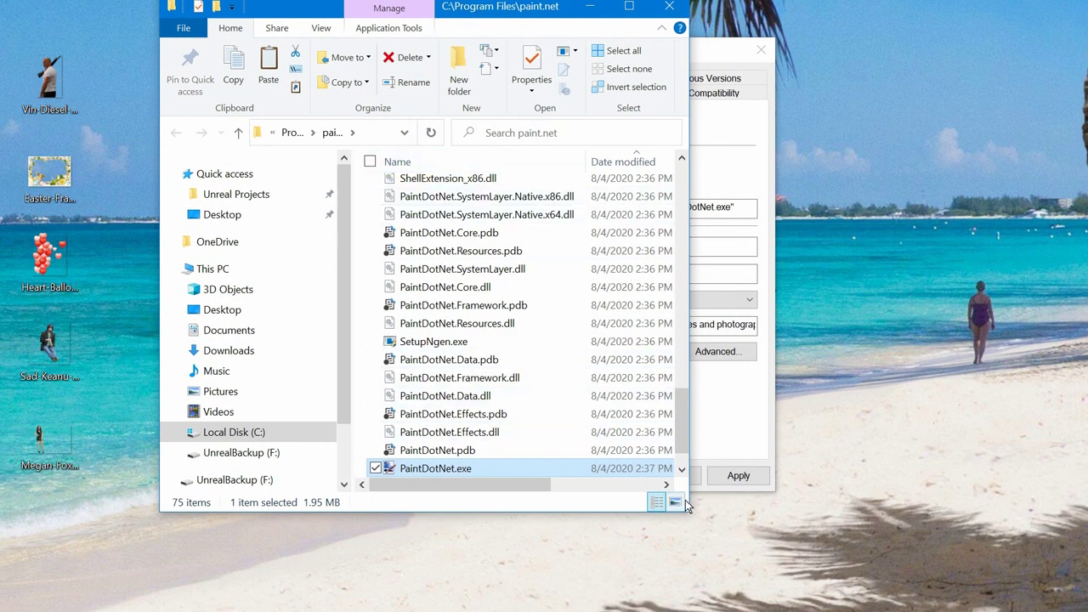
pyautogui.moveTo(695, 525); pyautogui.dragTo(865, 517)
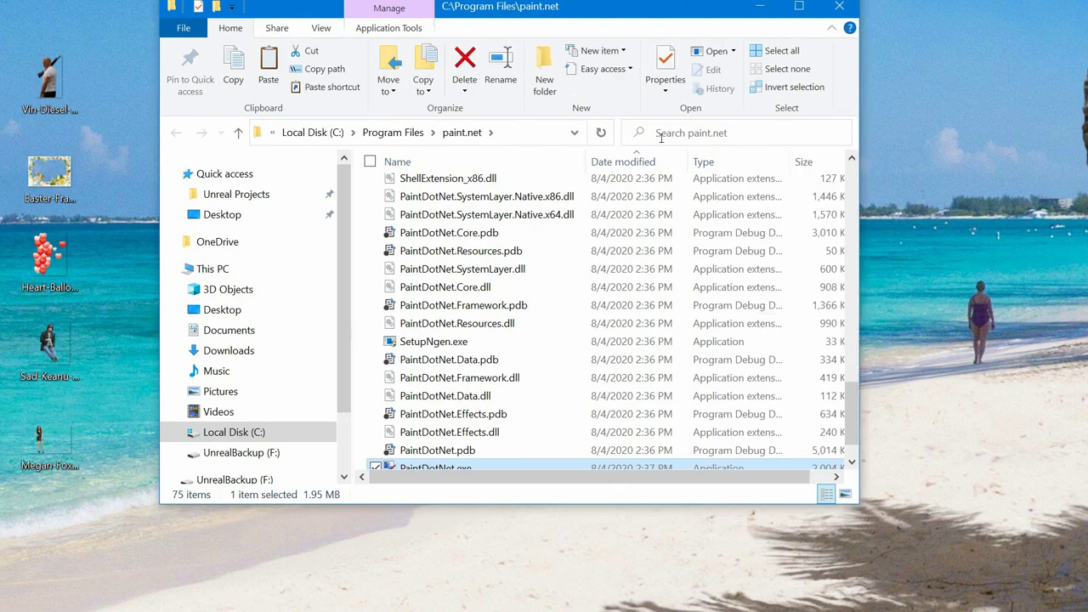
pyautogui.scroll(20, 595, 312)
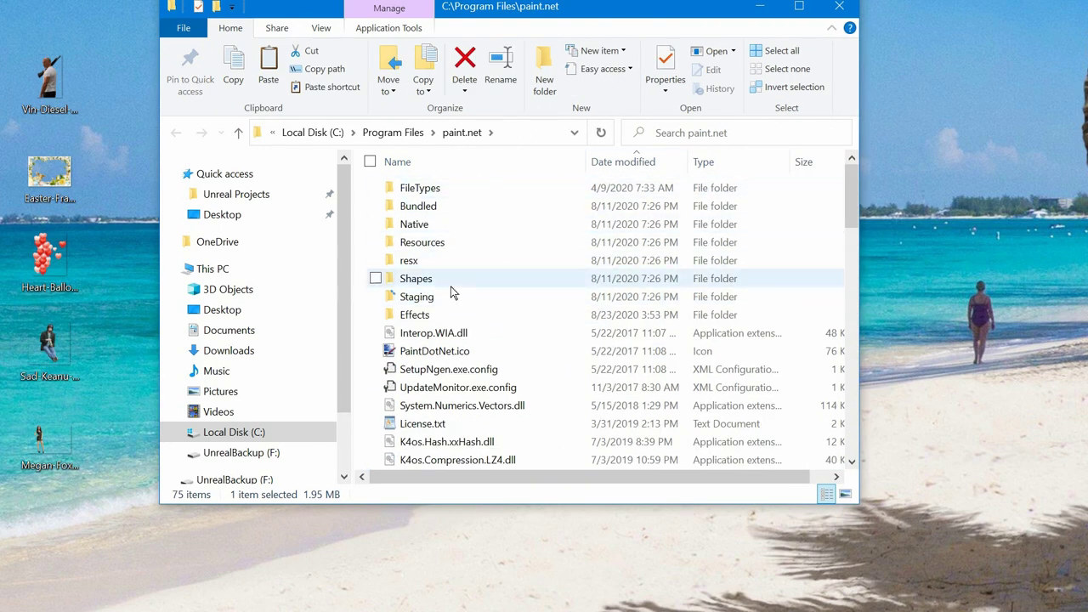
pyautogui.doubleClick(415, 315)
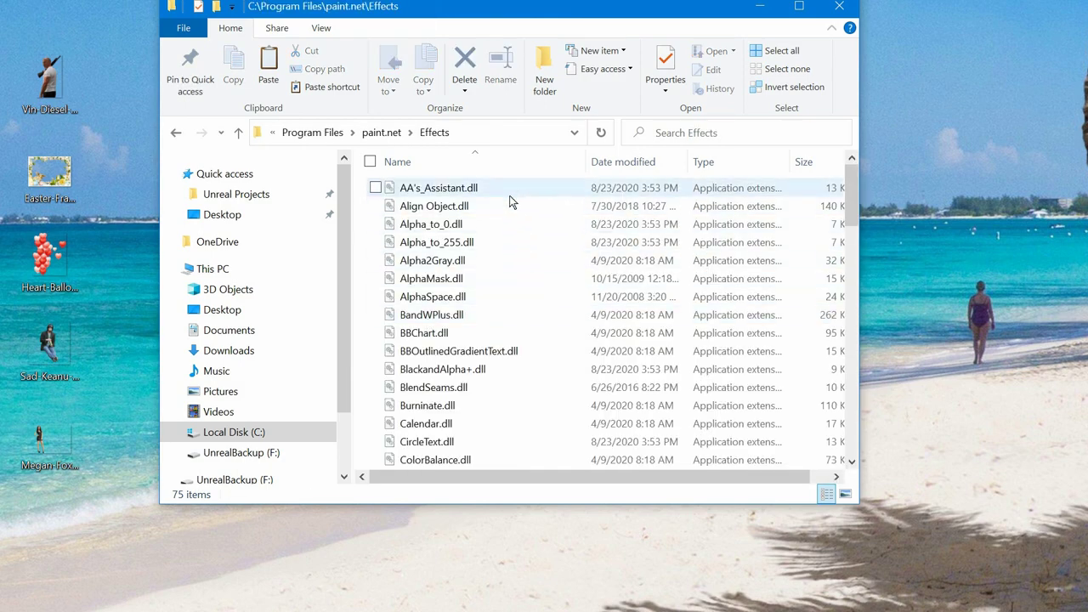
# - Try to paste the copied plugin DLLs into the Effects folder, replacing the same-named files with administrator permission, and cancel the copy
pyautogui.click(270, 68)
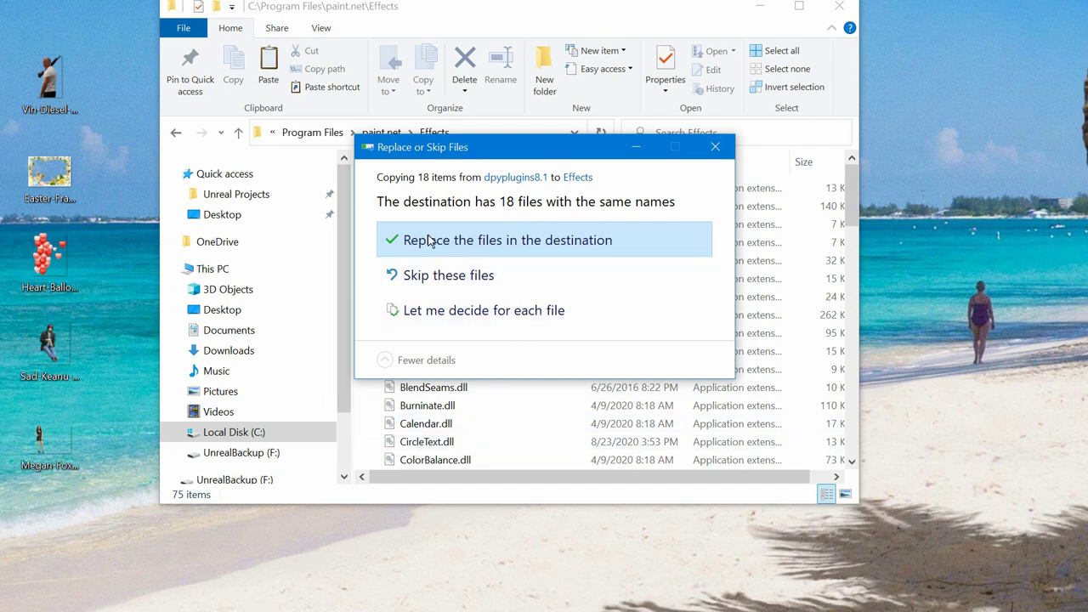
pyautogui.click(467, 242)
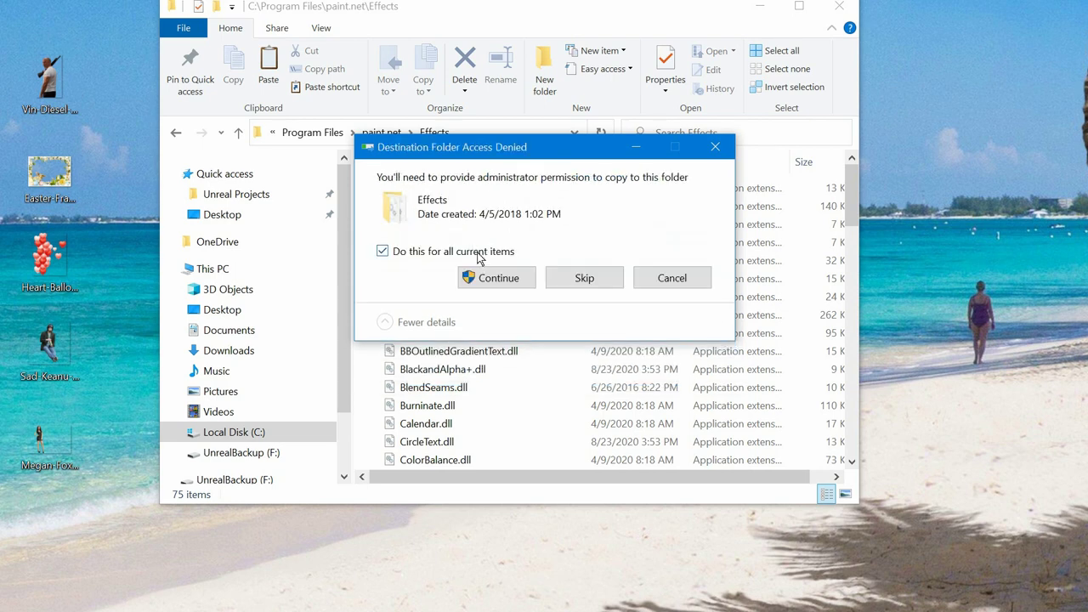
pyautogui.click(495, 278)
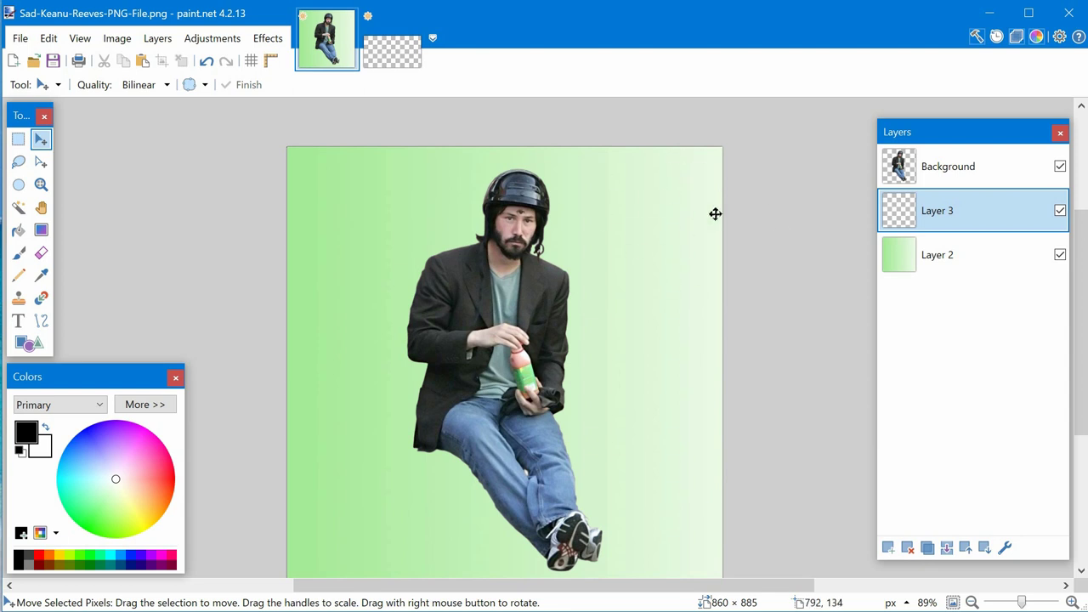
pyautogui.click(1070, 15)
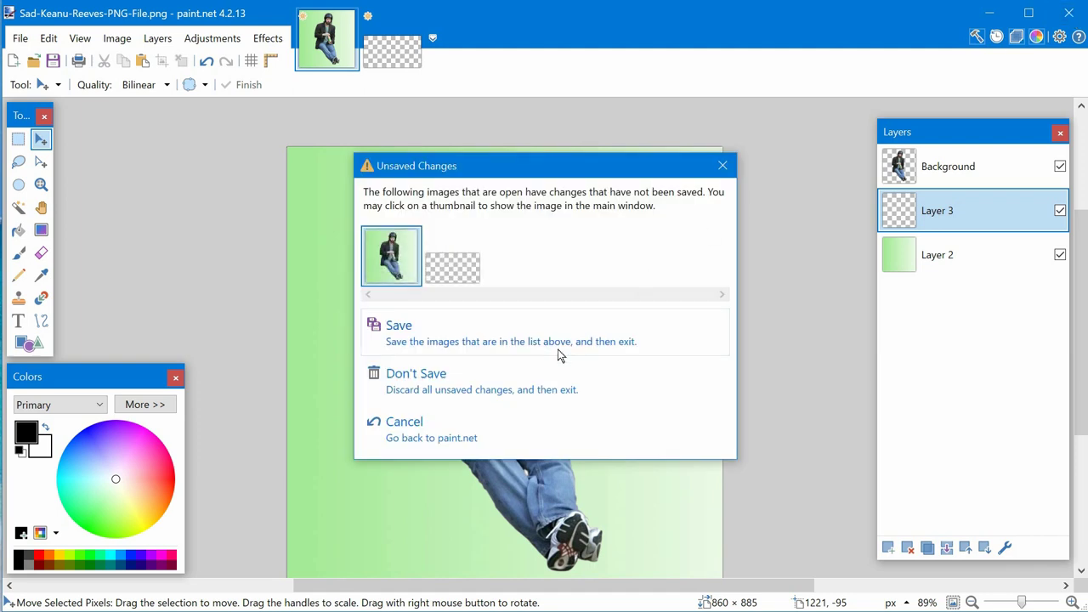
pyautogui.click(721, 165)
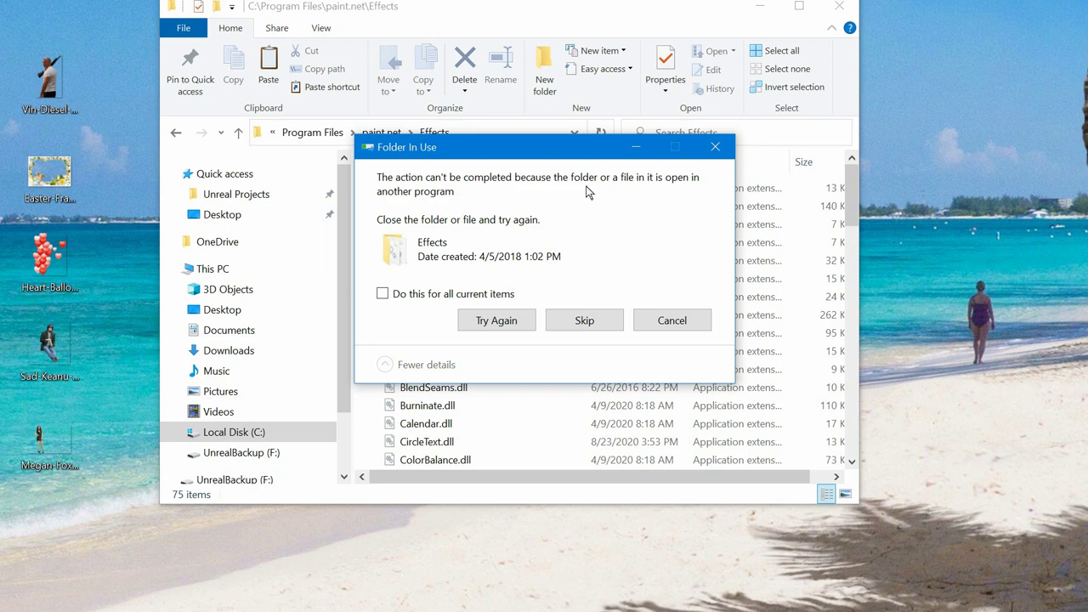
pyautogui.click(672, 320)
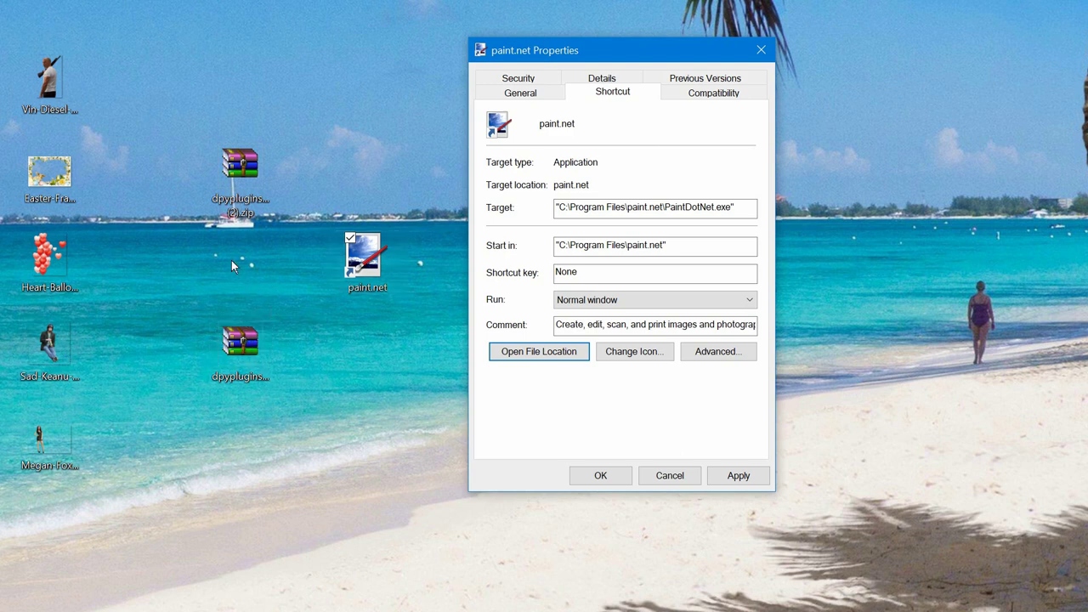
# - Close the paint.net shortcut's Properties dialog
pyautogui.rightClick(249, 349)
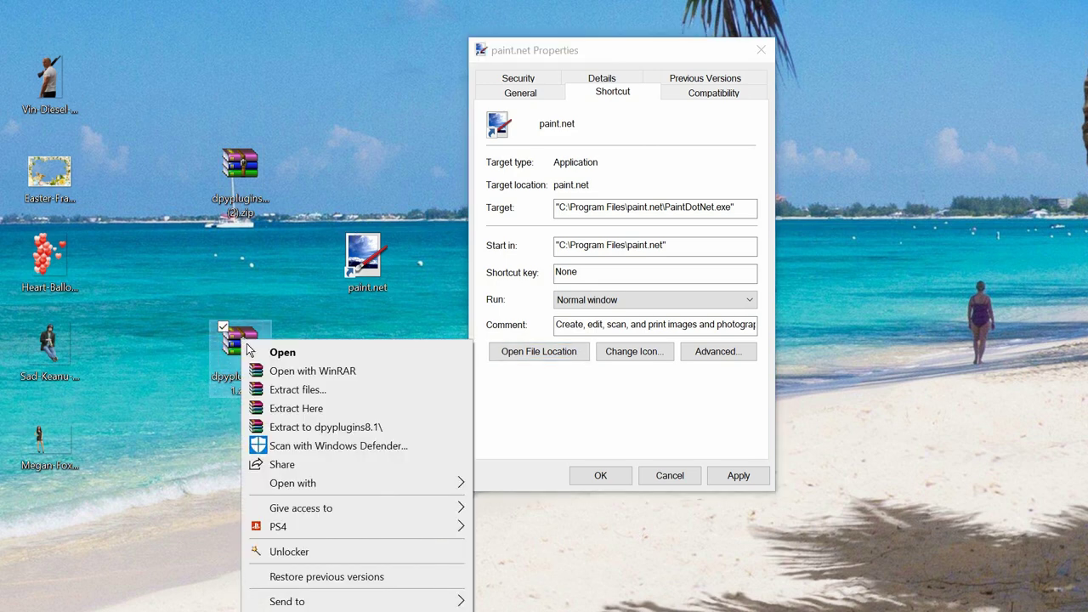
pyautogui.click(275, 287)
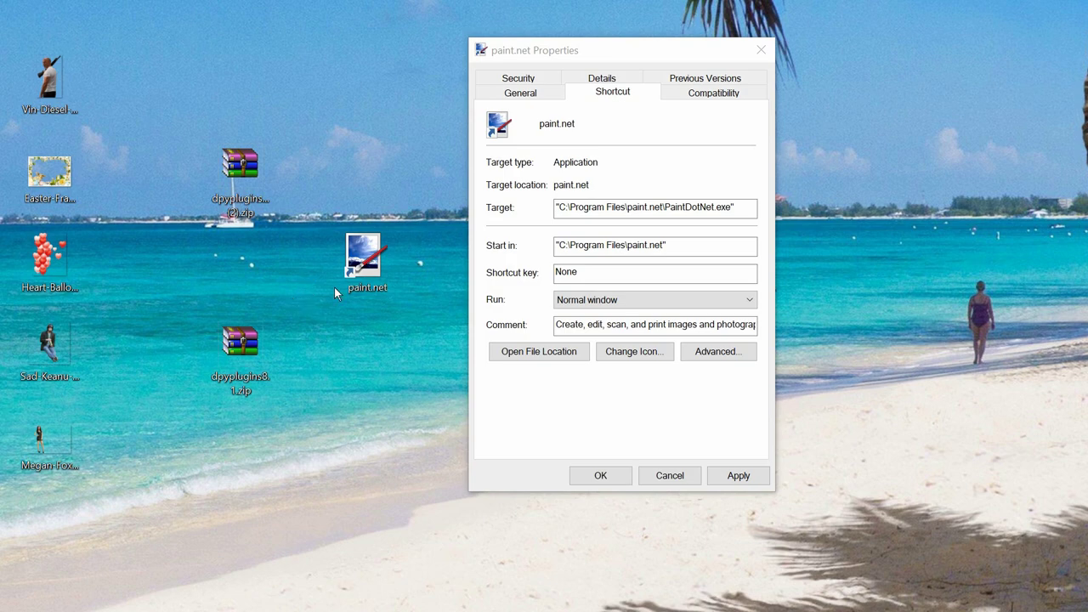
pyautogui.click(761, 50)
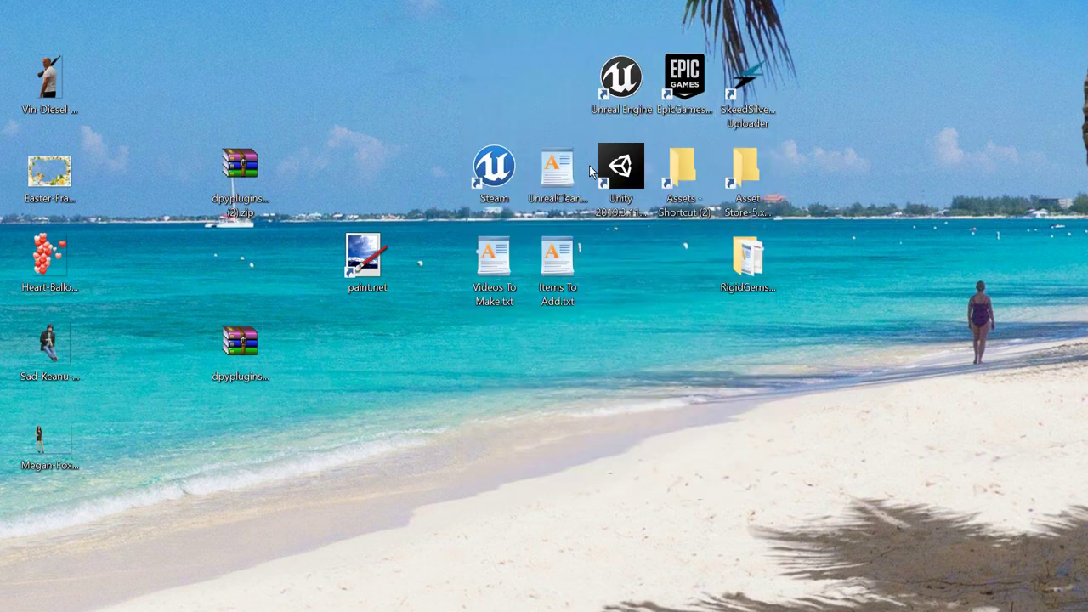
# - Open dpyplugins8.1.zip with Windows Explorer, look over the DLL files in its dpyplugins8.1 folder, and close the window
pyautogui.rightClick(243, 348)
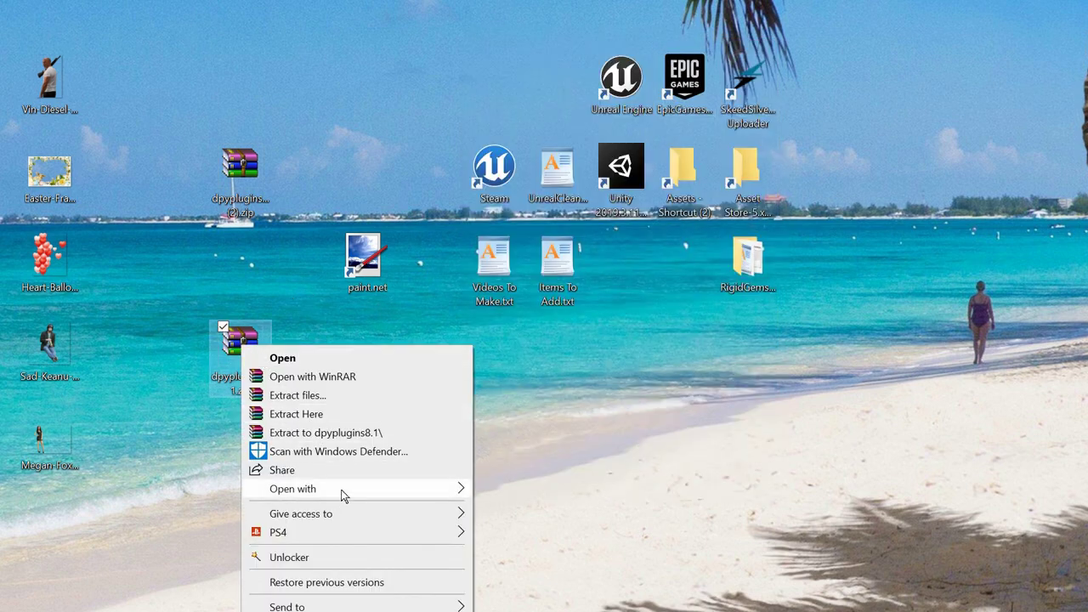
pyautogui.moveTo(343, 495)
pyautogui.click(510, 525)
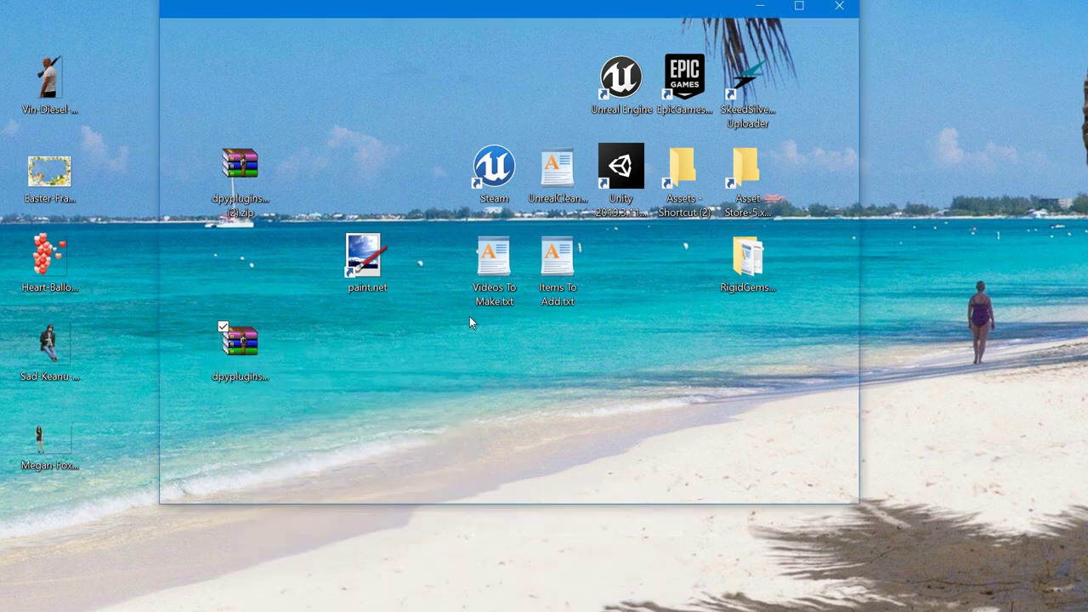
pyautogui.doubleClick(437, 202)
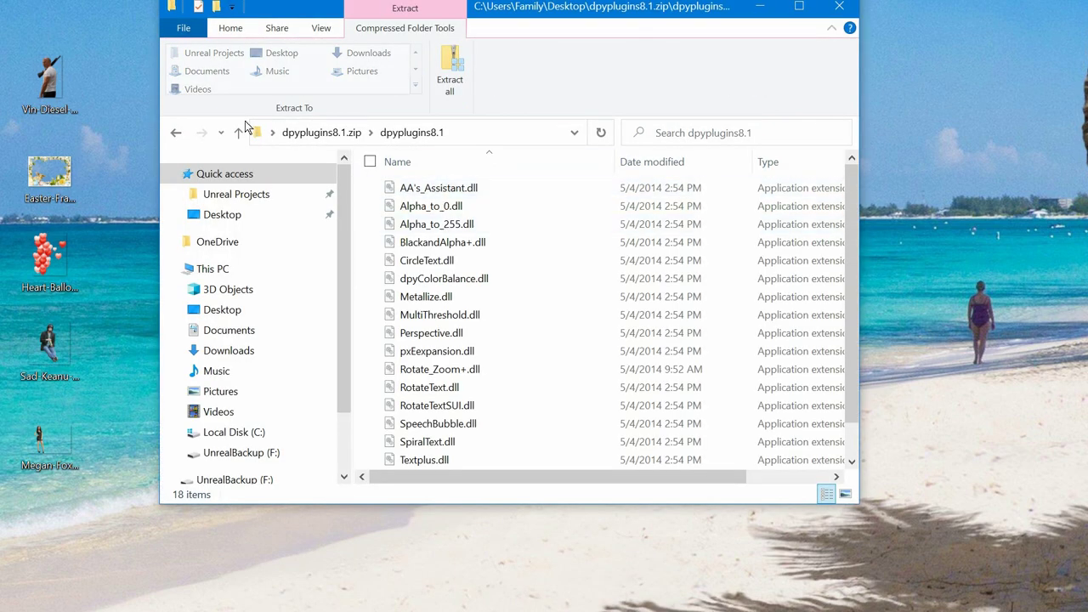
pyautogui.click(240, 131)
pyautogui.doubleClick(422, 191)
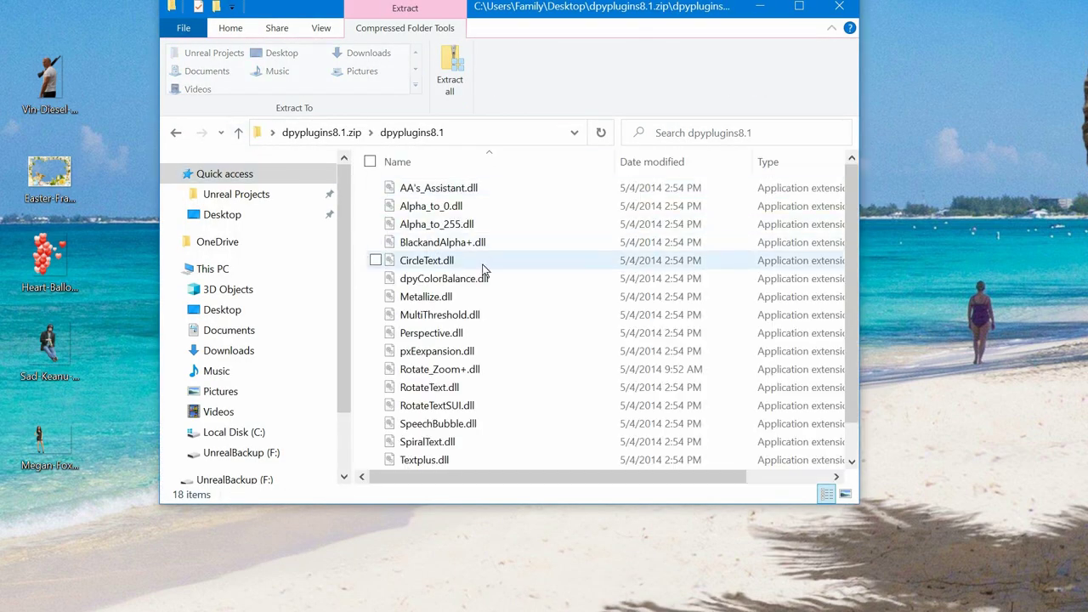
pyautogui.scroll(-1, 485, 279)
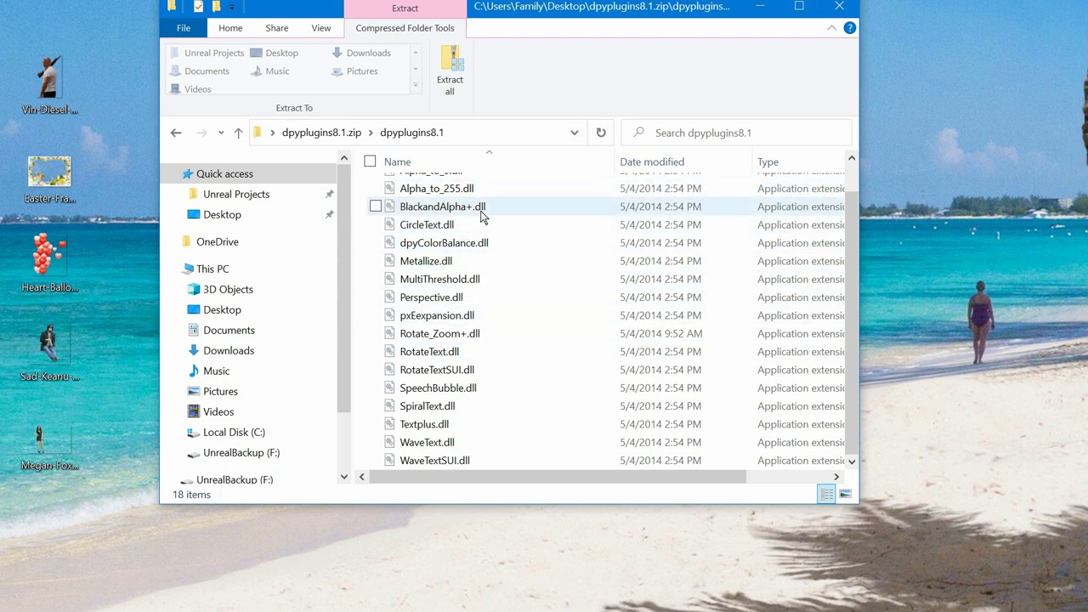
pyautogui.scroll(1, 440, 228)
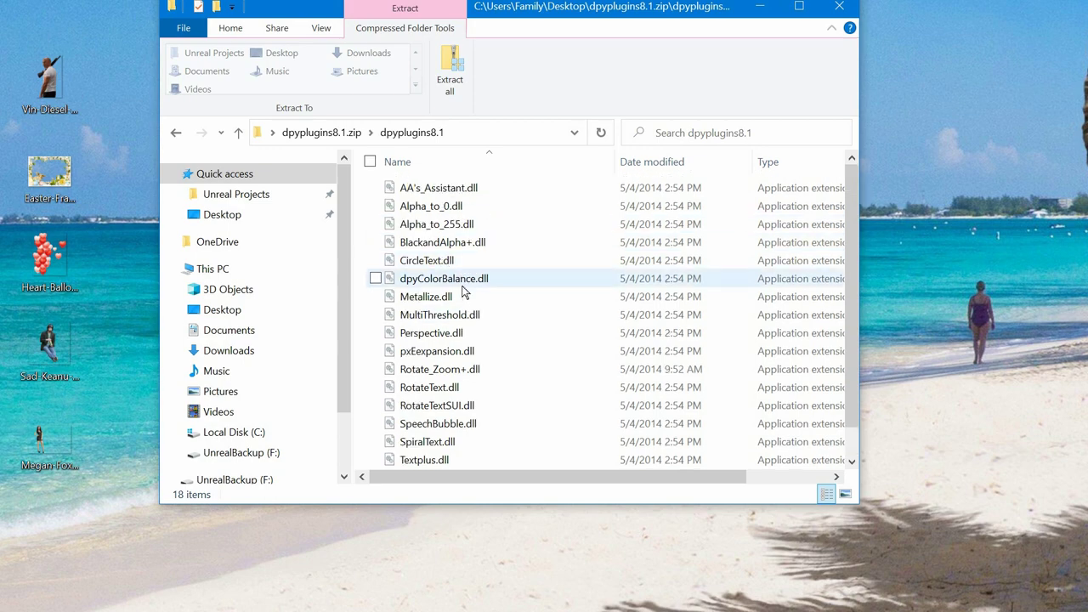
pyautogui.click(840, 13)
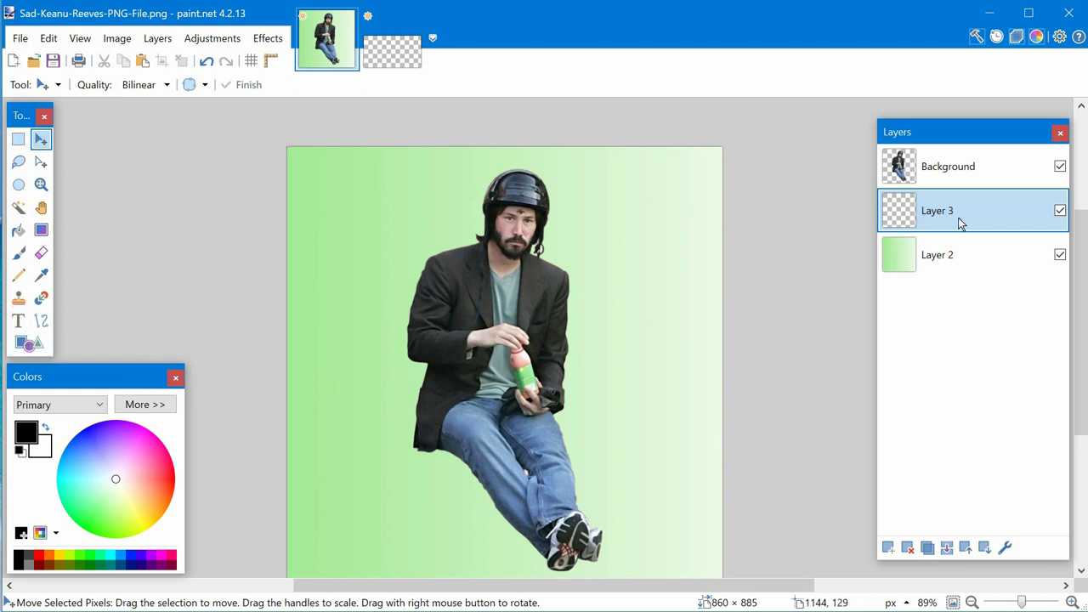
# - In paint.net, add the text "Test" in Calibri size 84 to Layer 3 and move it slightly down and to the right
pyautogui.click(21, 321)
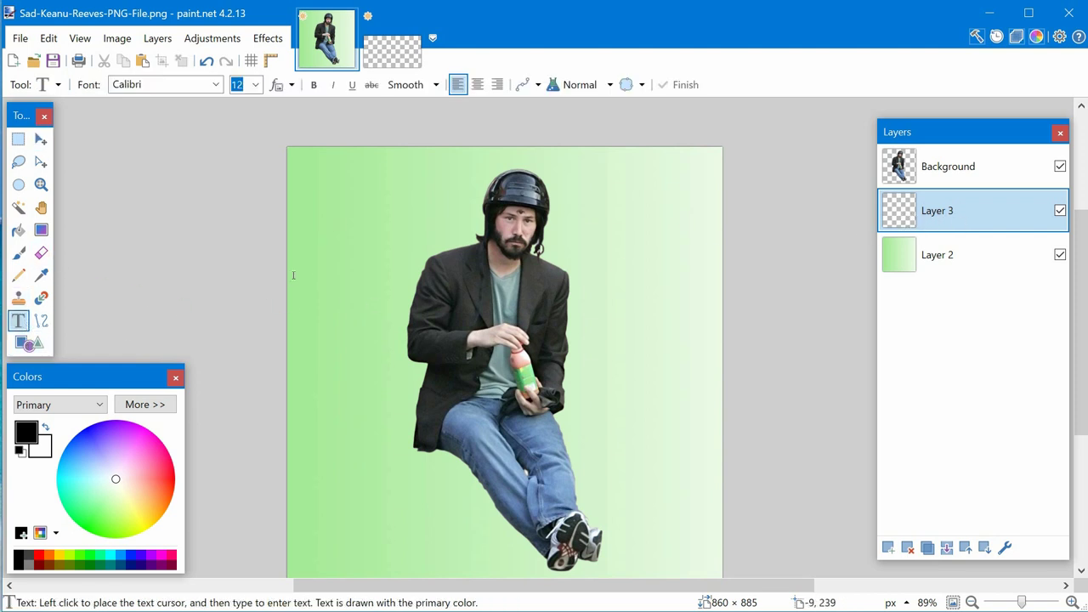
pyautogui.click(351, 267)
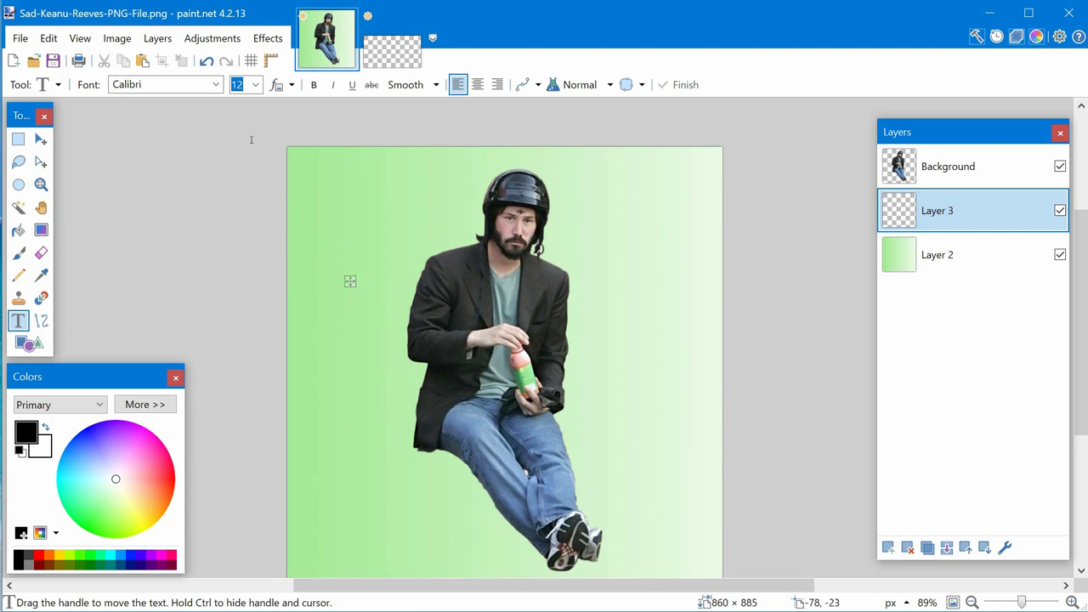
pyautogui.click(259, 87)
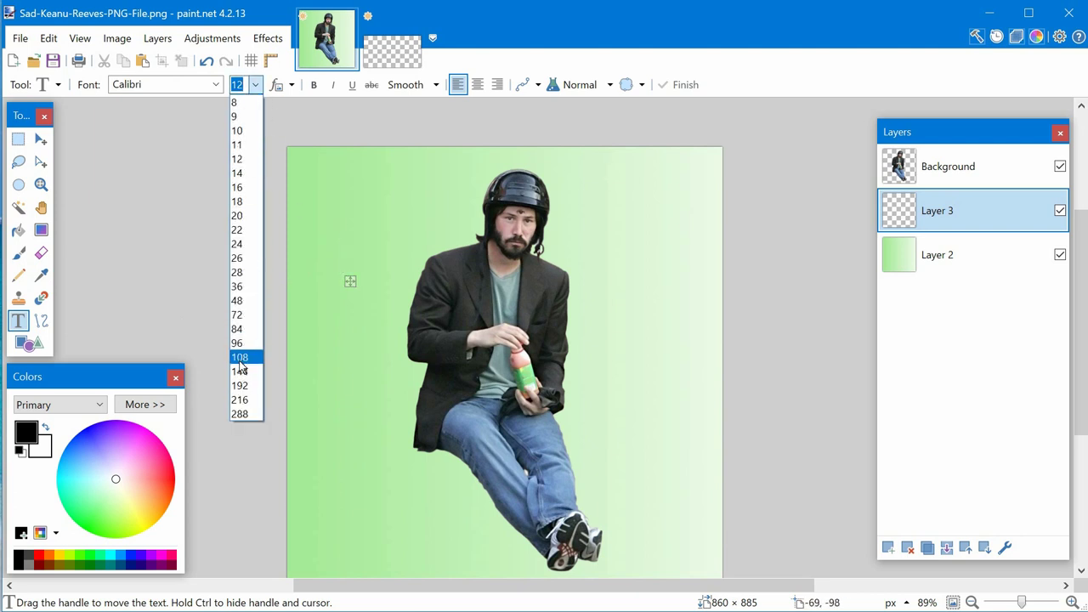
pyautogui.click(244, 353)
pyautogui.click(255, 84)
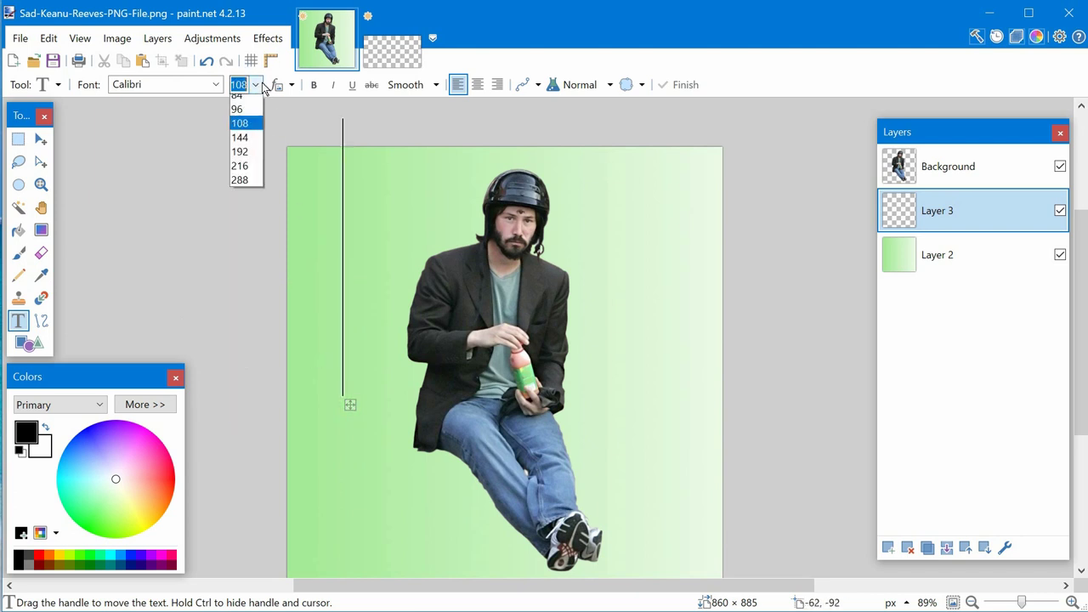
pyautogui.click(238, 329)
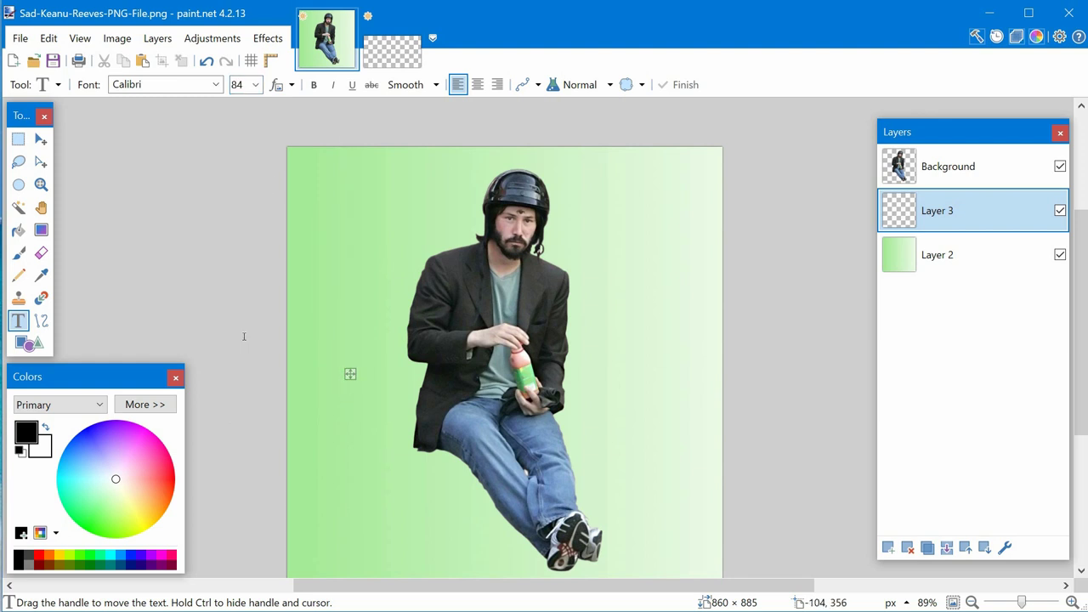
pyautogui.write('T')
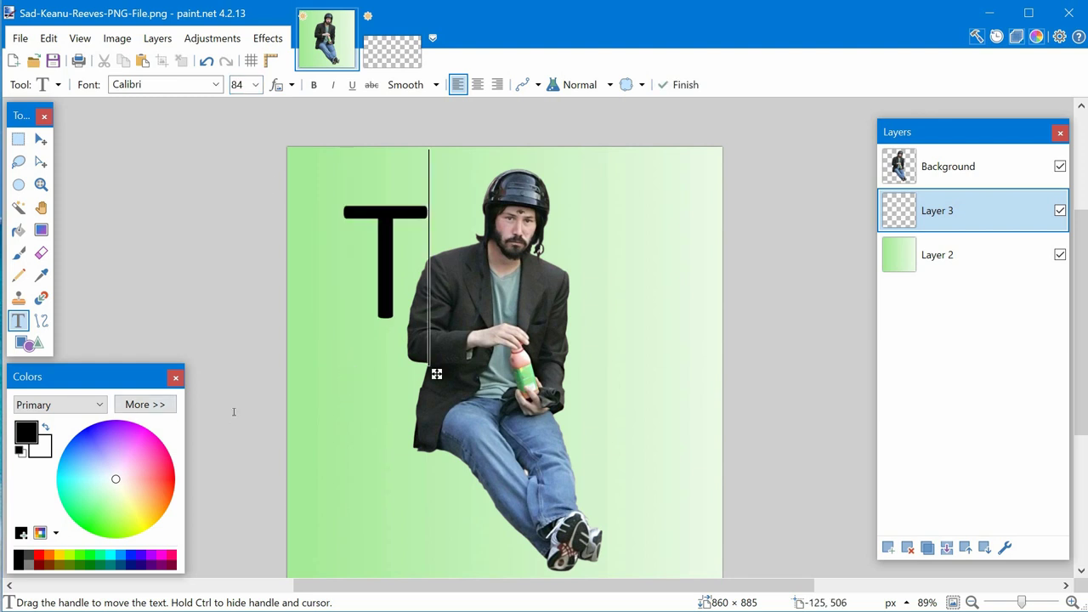
pyautogui.write('ost')
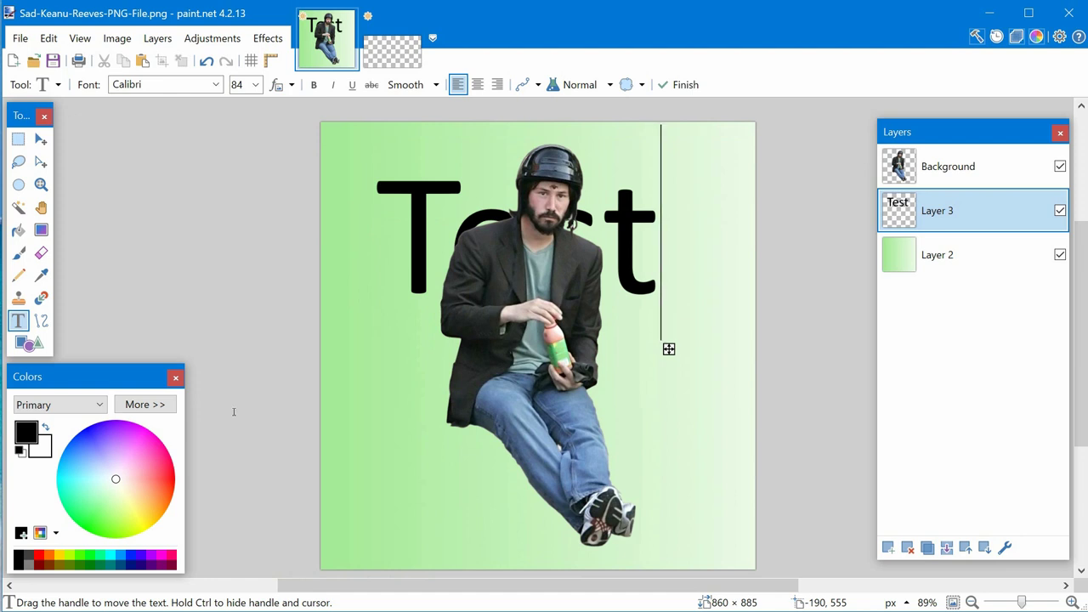
pyautogui.moveTo(670, 349); pyautogui.dragTo(700, 397)
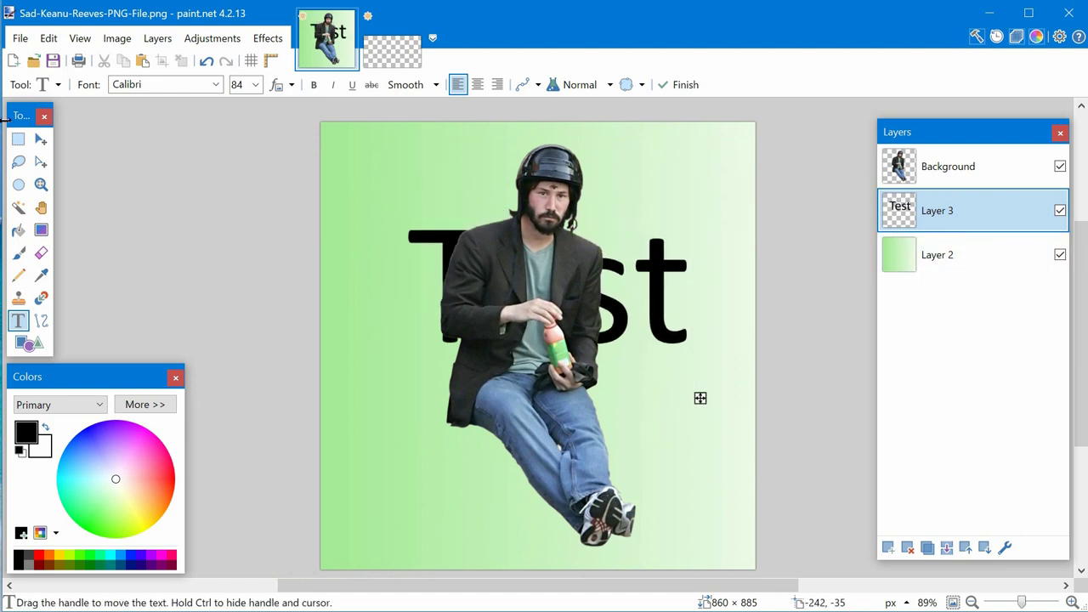
# - Move Layer 3 above the Background layer, then shift its text slightly to the right and deselect it
pyautogui.press('m')
pyautogui.moveTo(925, 236); pyautogui.dragTo(921, 170)
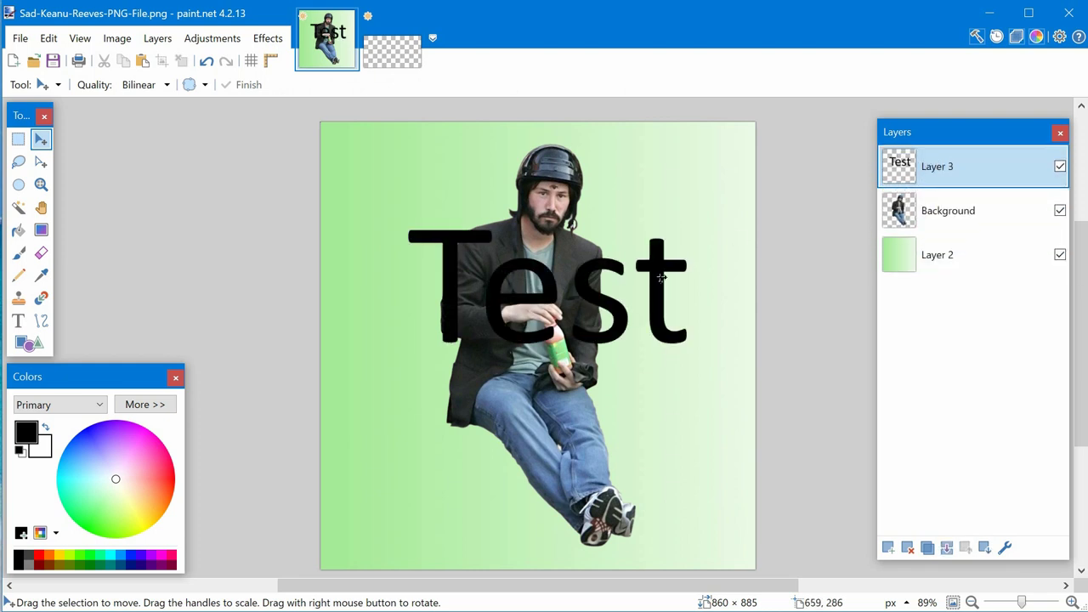
pyautogui.moveTo(626, 301); pyautogui.dragTo(674, 298)
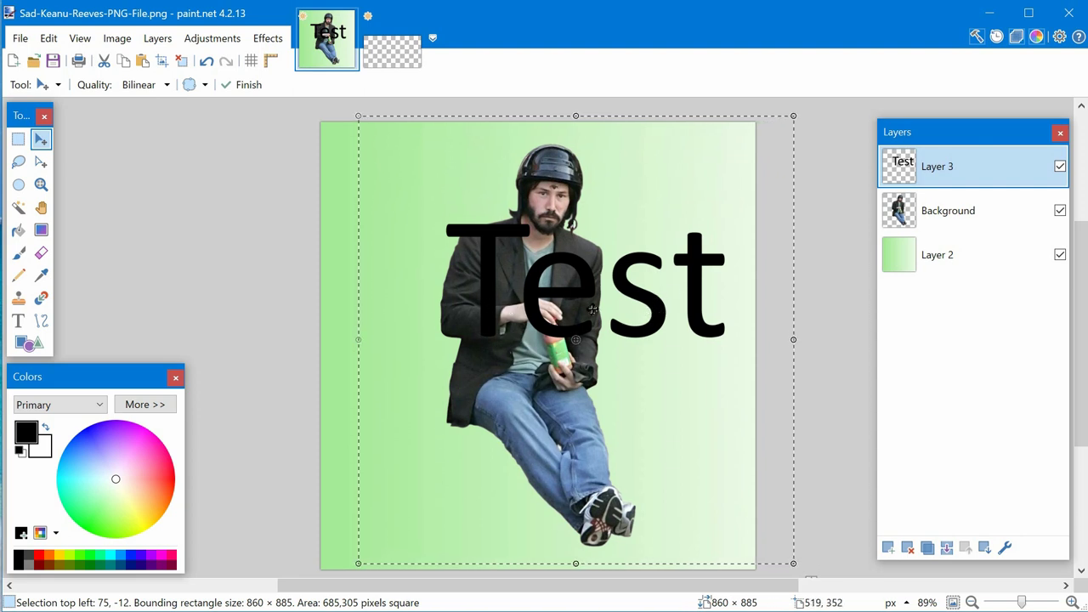
pyautogui.hotkey('ctrl', 'd')
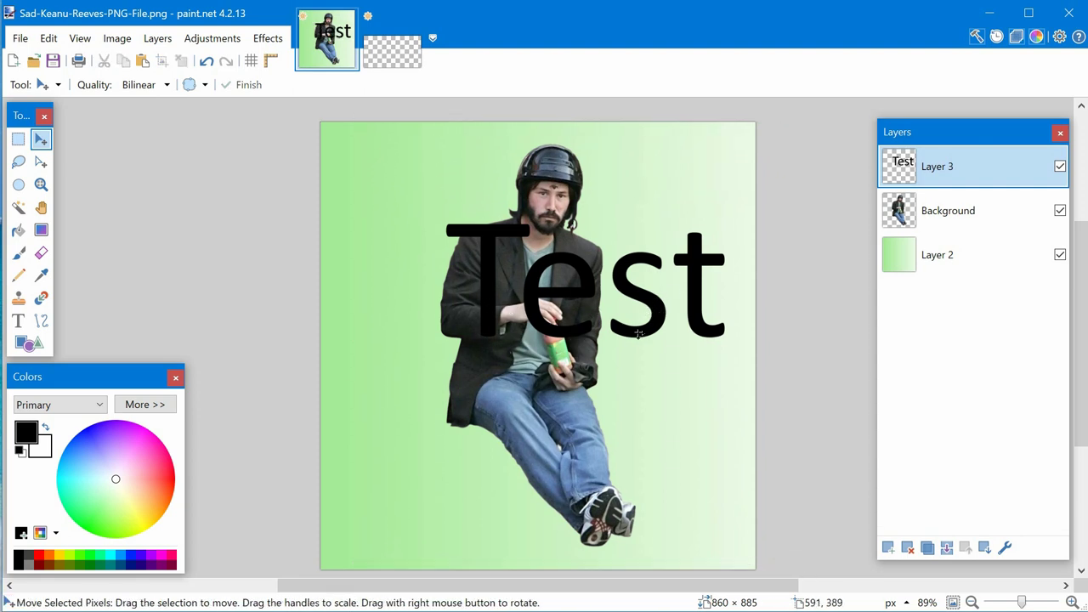
# - Apply a white Drop Shadow with blur radius 0 to the "Test" text on Layer 3, then move it down and to the left and deselect
pyautogui.click(266, 43)
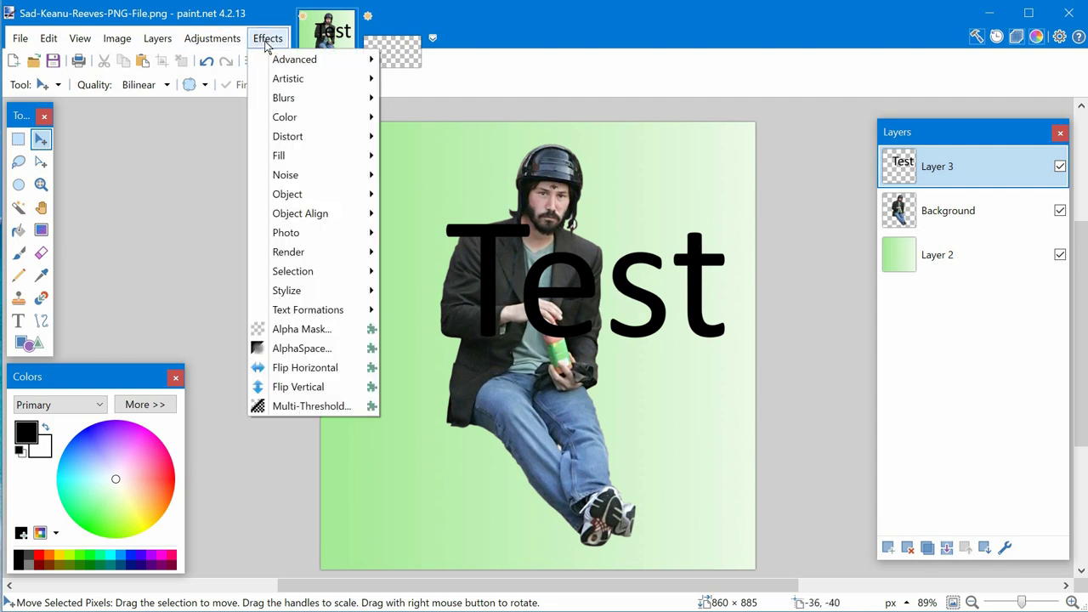
pyautogui.moveTo(283, 68)
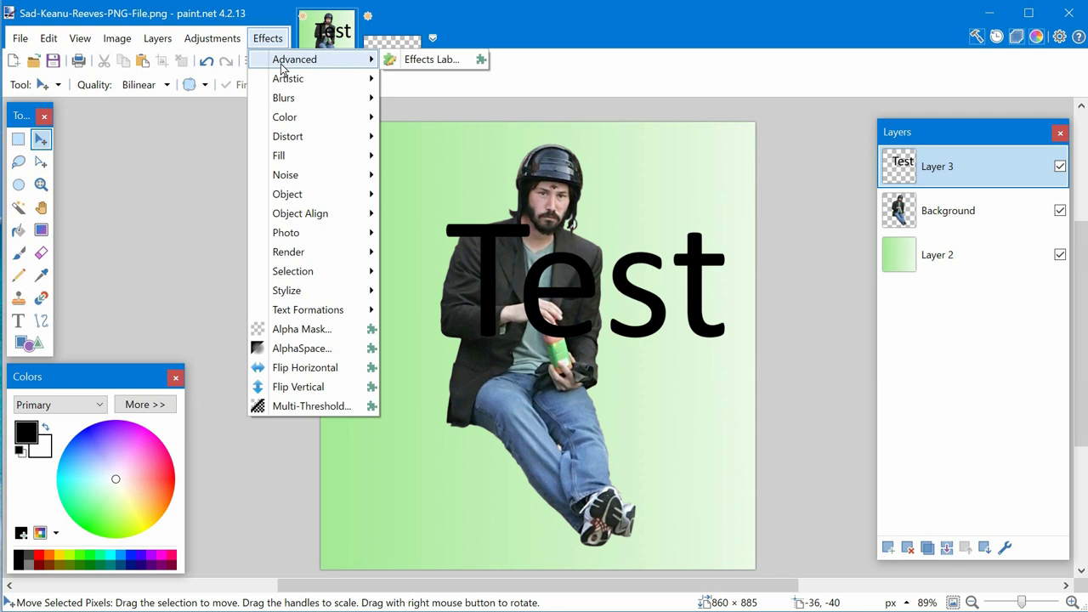
pyautogui.moveTo(317, 199)
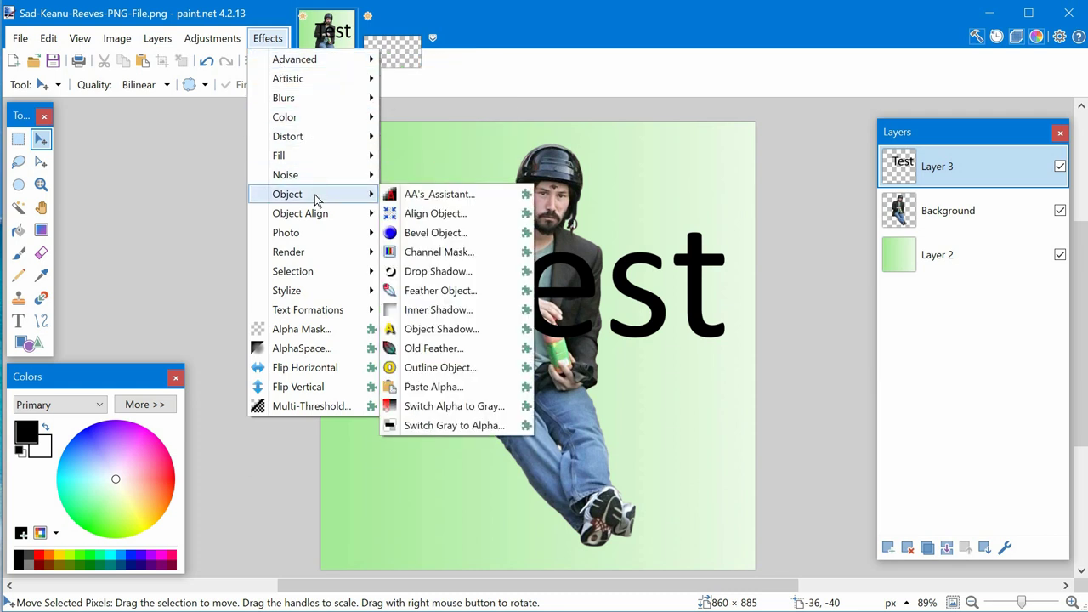
pyautogui.click(425, 272)
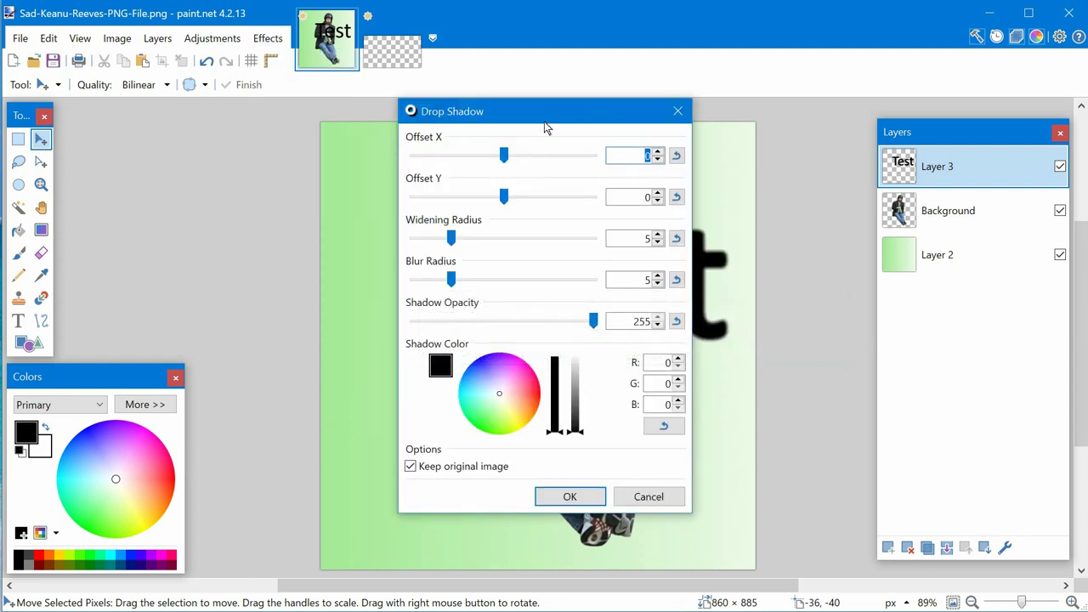
pyautogui.moveTo(547, 128); pyautogui.dragTo(203, 121)
pyautogui.moveTo(238, 414); pyautogui.dragTo(240, 323)
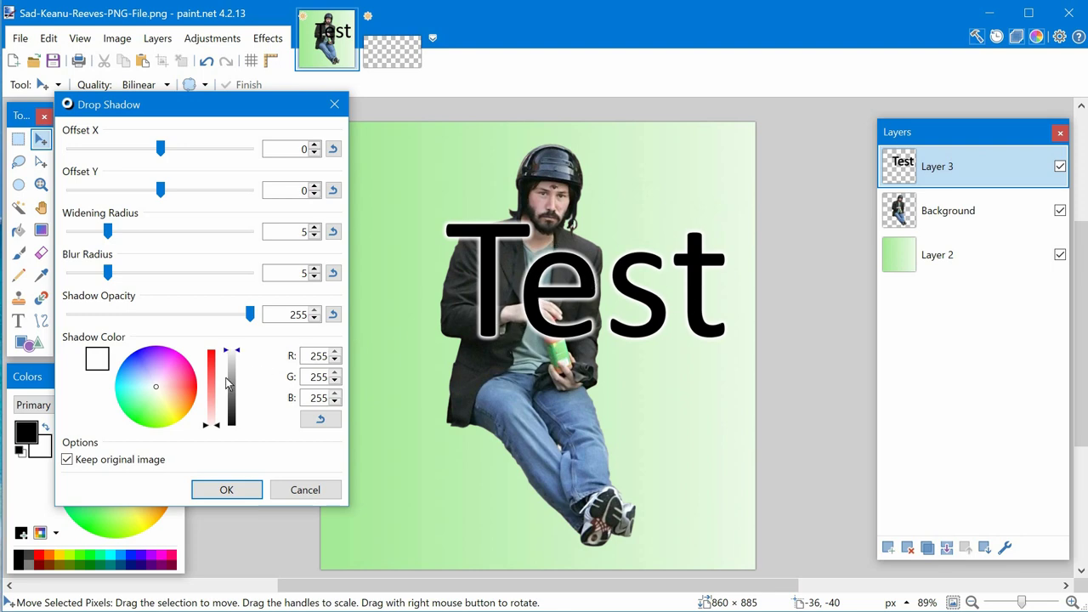
pyautogui.moveTo(115, 281); pyautogui.dragTo(250, 276)
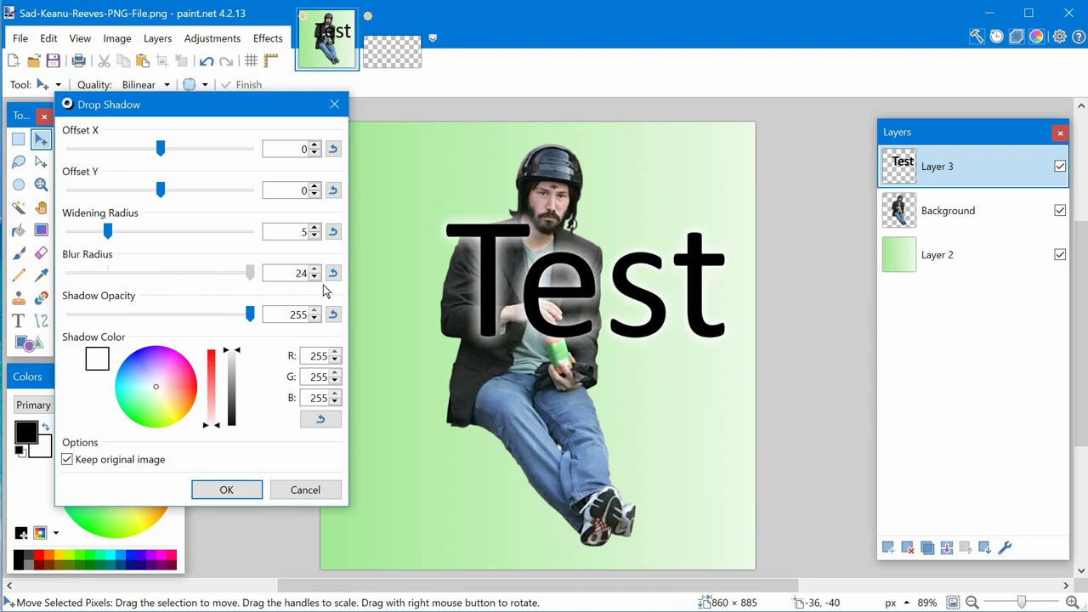
pyautogui.moveTo(117, 287); pyautogui.dragTo(46, 281)
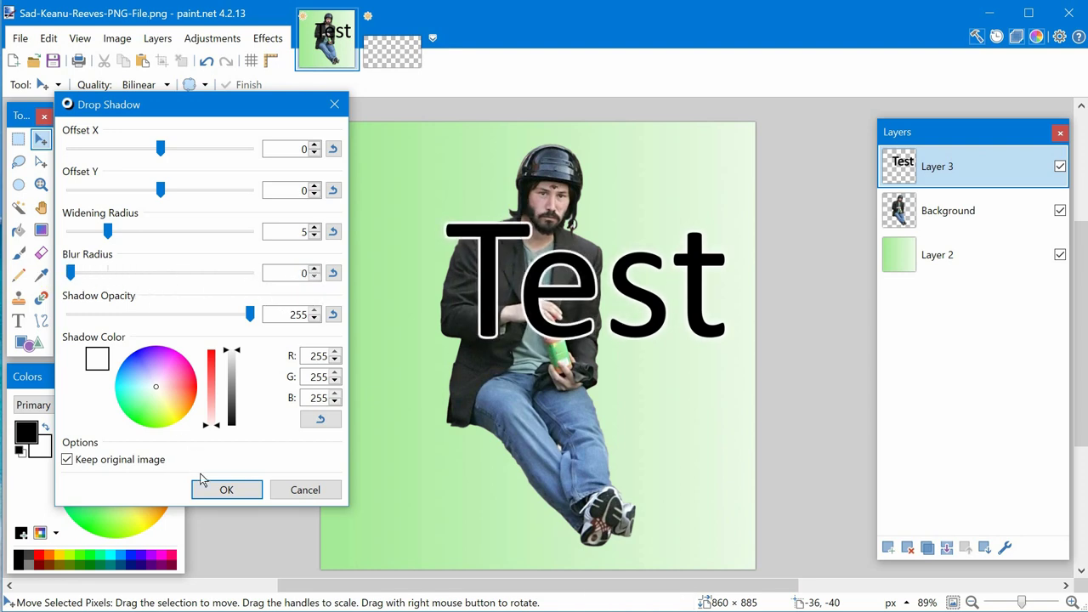
pyautogui.click(224, 491)
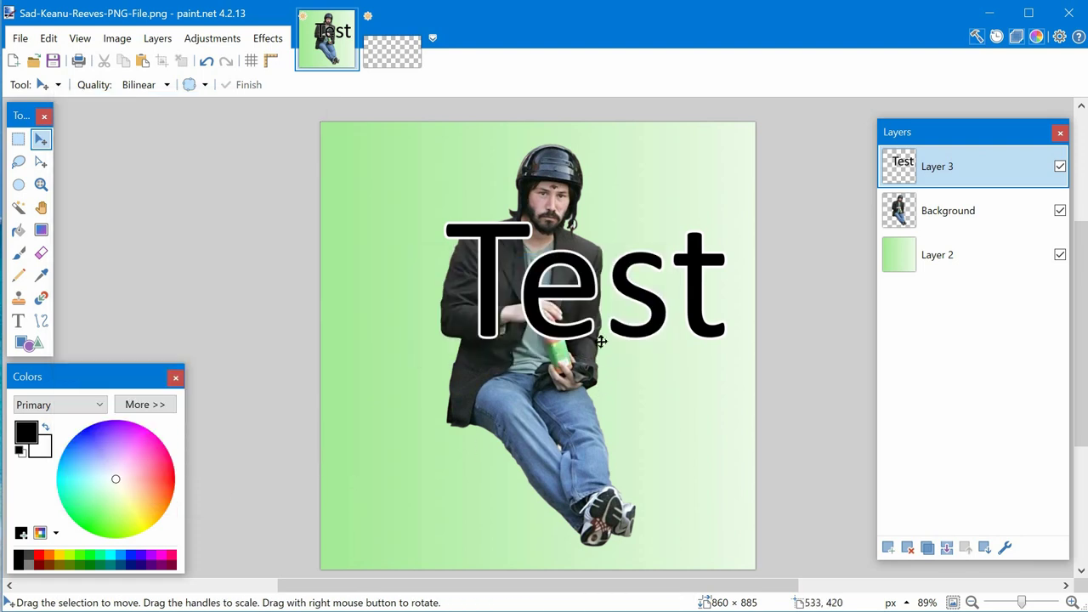
pyautogui.moveTo(600, 298); pyautogui.dragTo(481, 342)
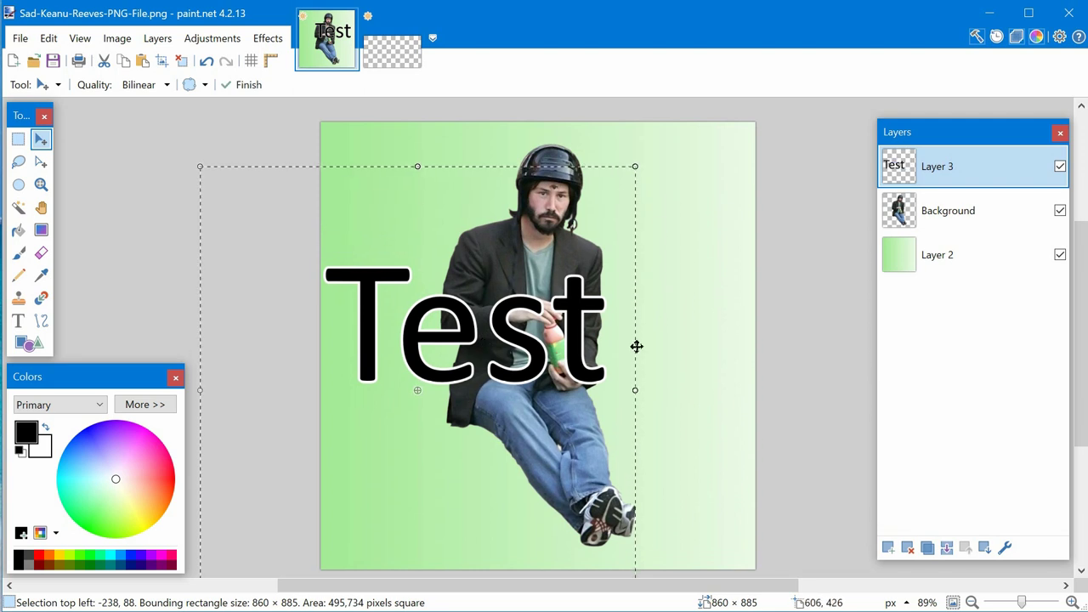
pyautogui.hotkey('ctrl', 'd')
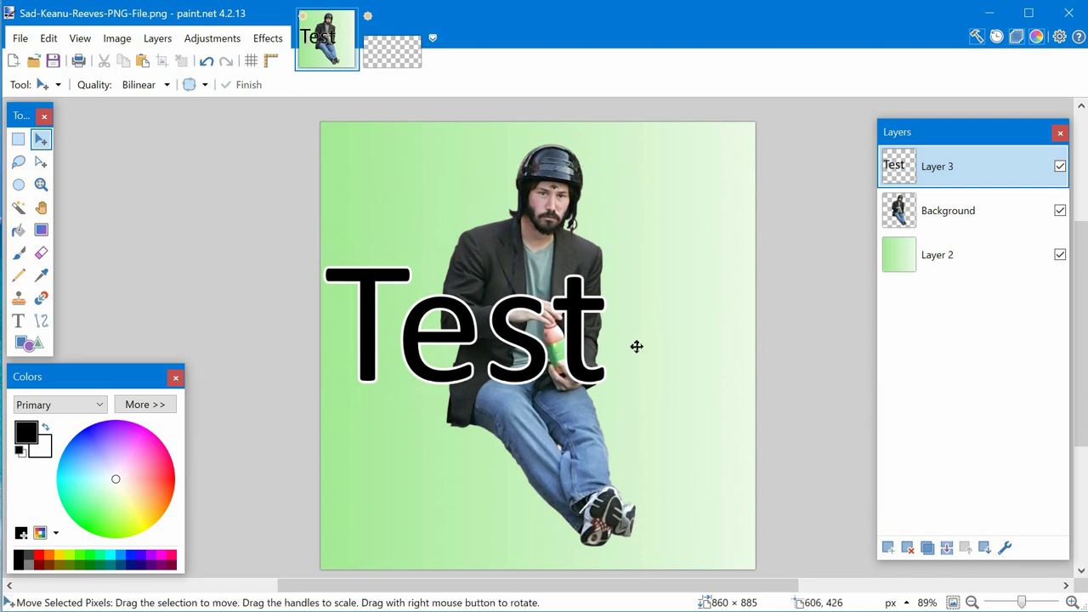
# - Add the circular text "This is a great Tool" in Arial Black to Layer 3 with the Circle Text effect
pyautogui.click(267, 45)
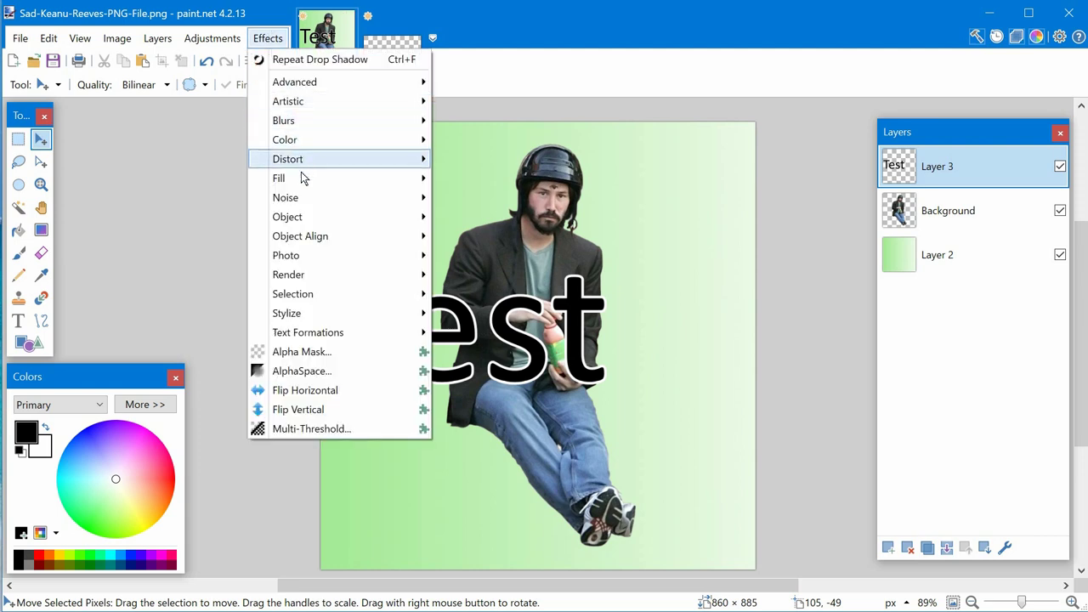
pyautogui.moveTo(320, 295)
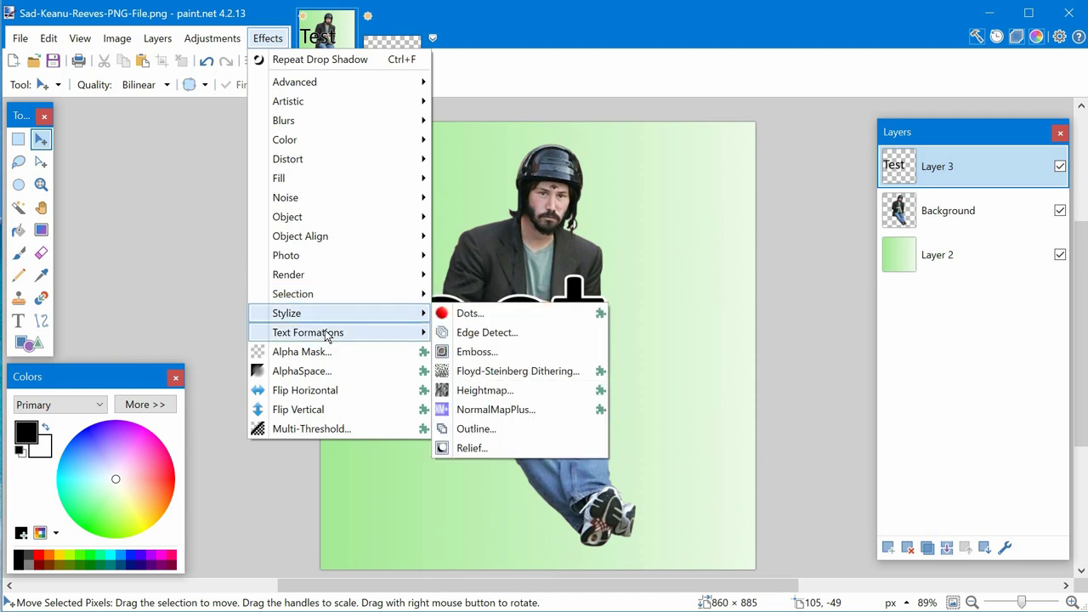
pyautogui.moveTo(326, 336)
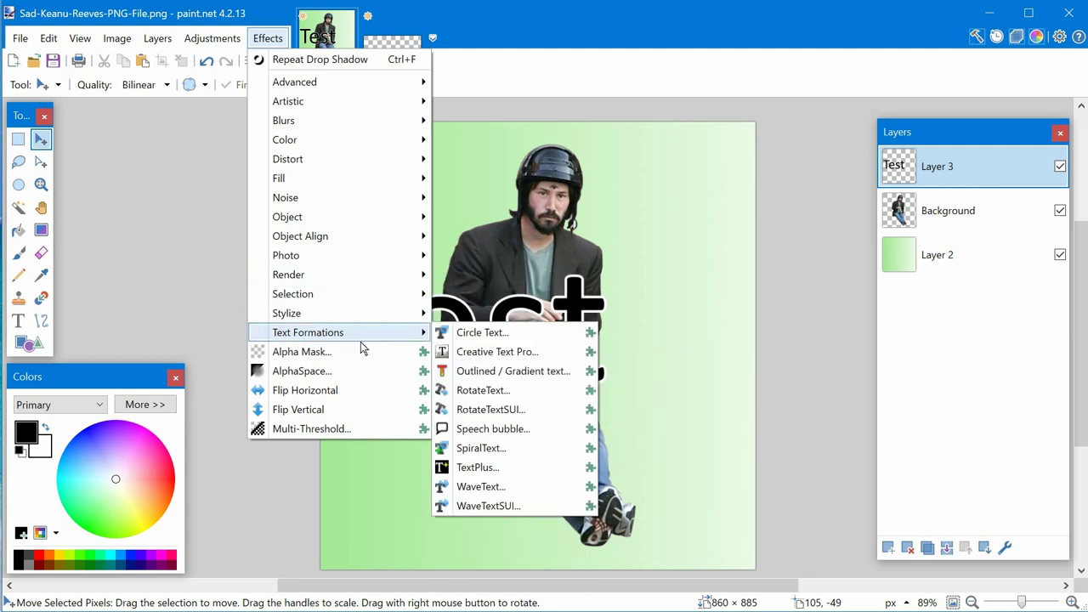
pyautogui.click(498, 336)
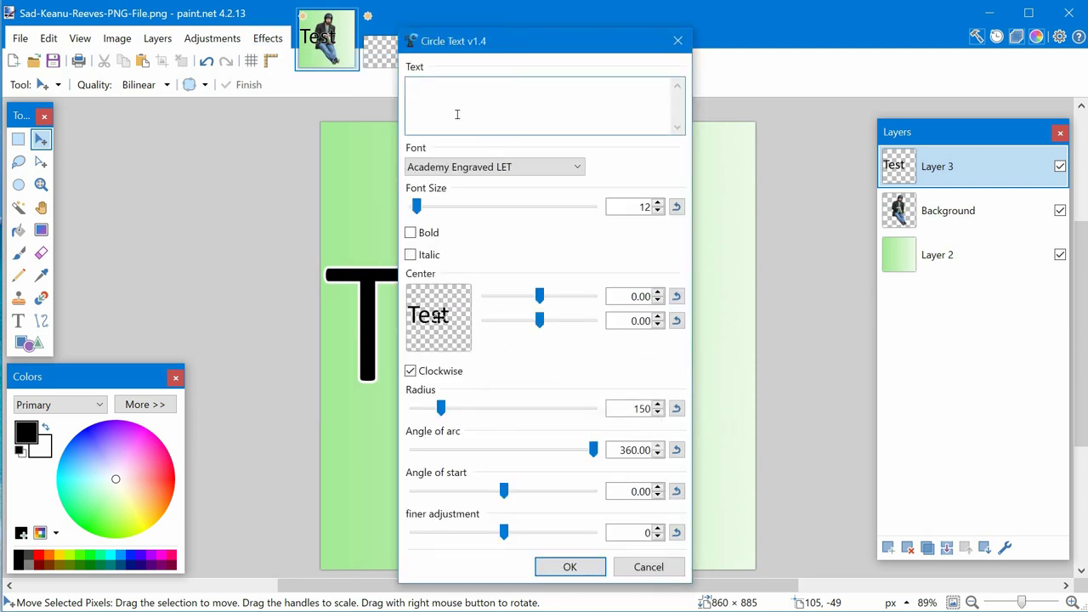
pyautogui.write('Th')
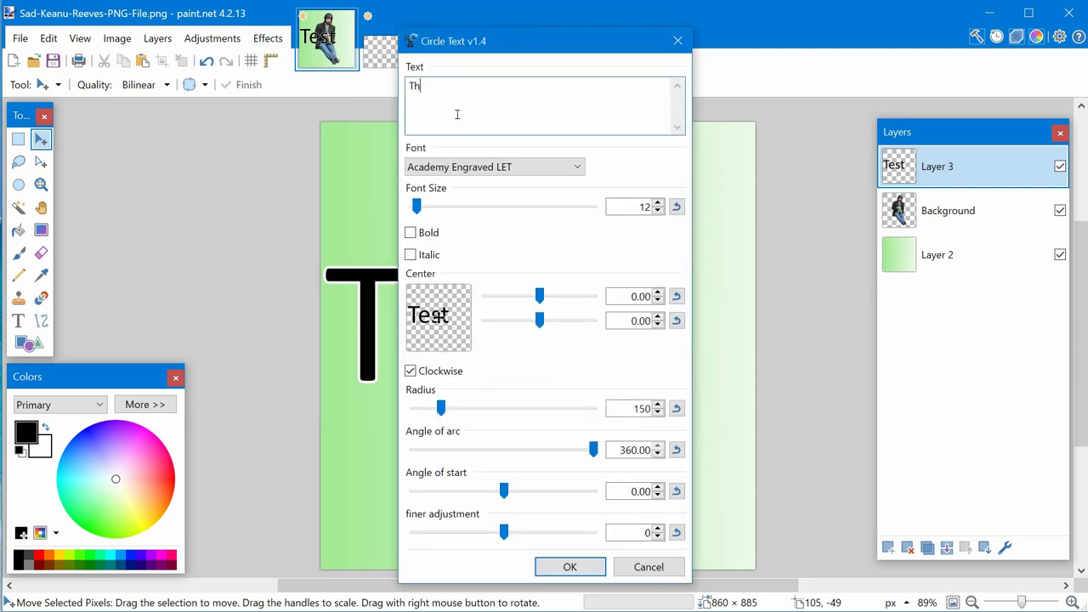
pyautogui.write('is is a g')
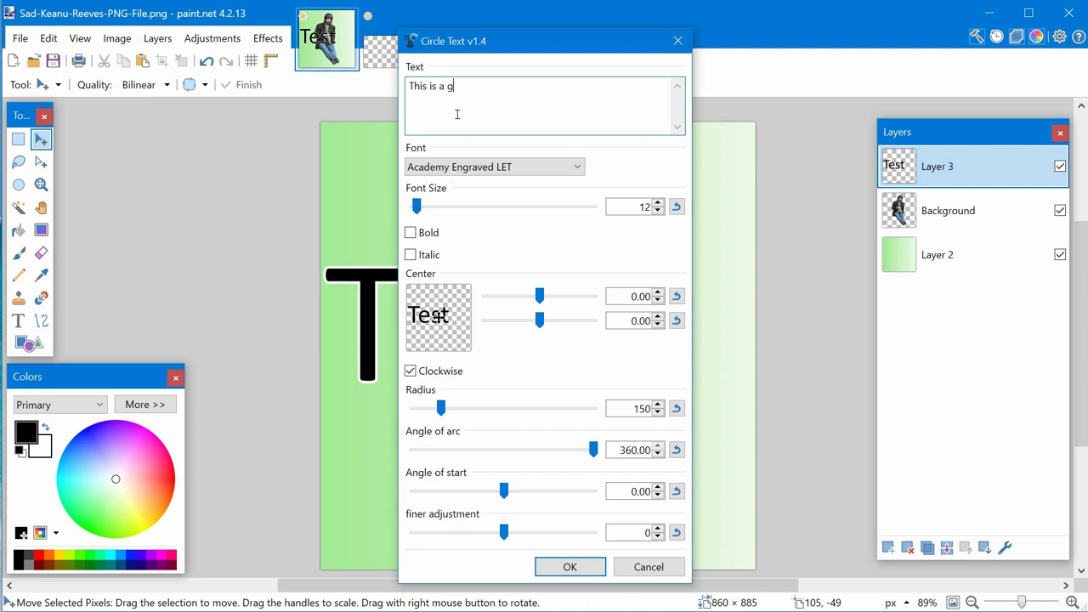
pyautogui.write('reat Tool')
pyautogui.click(489, 161)
pyautogui.scroll(5, 510, 268)
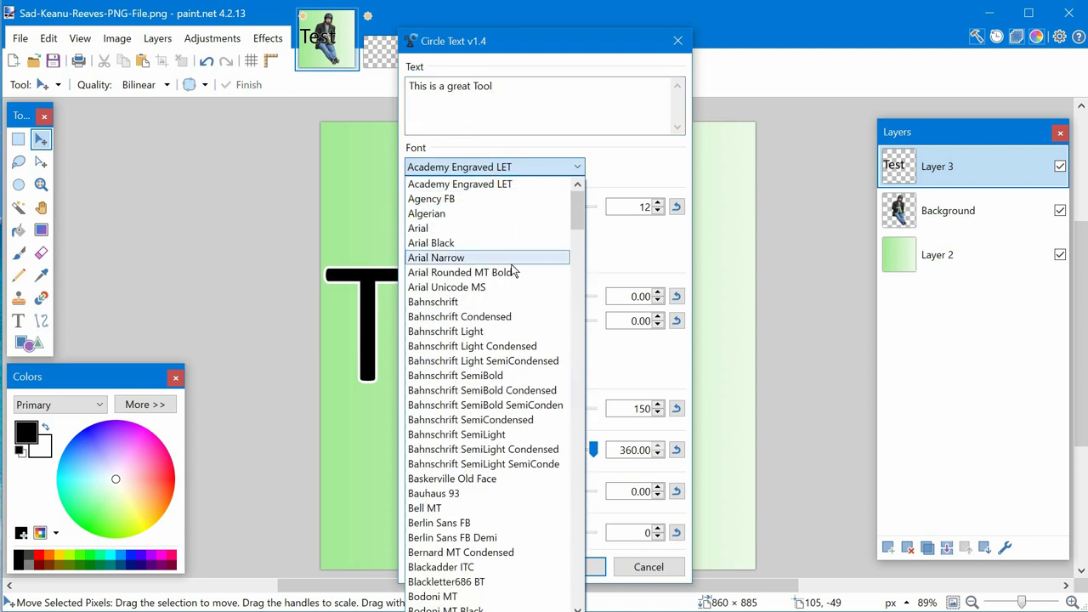
pyautogui.click(501, 254)
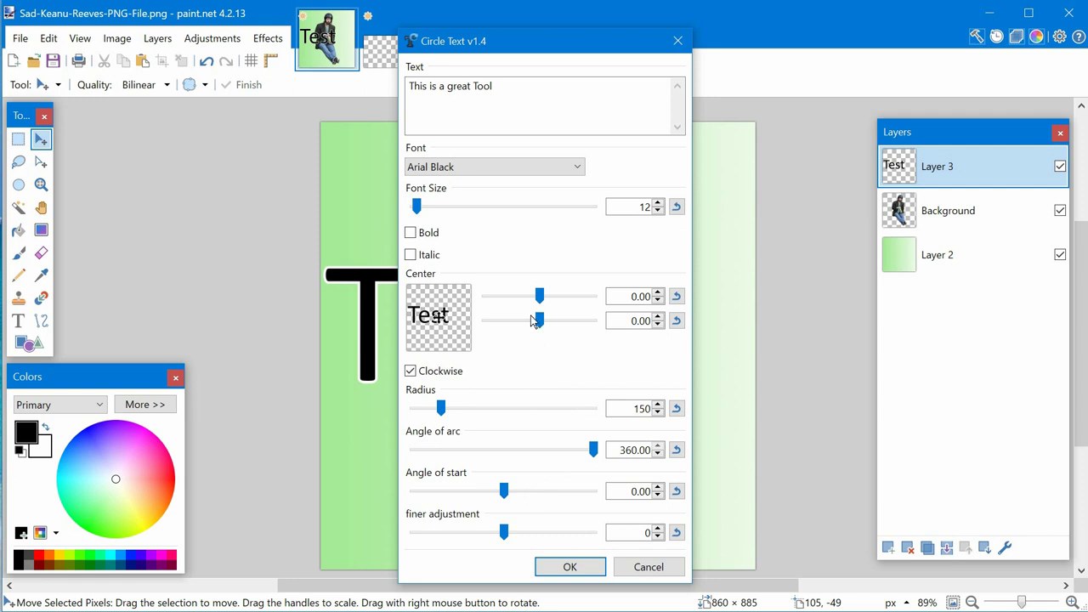
pyautogui.click(571, 563)
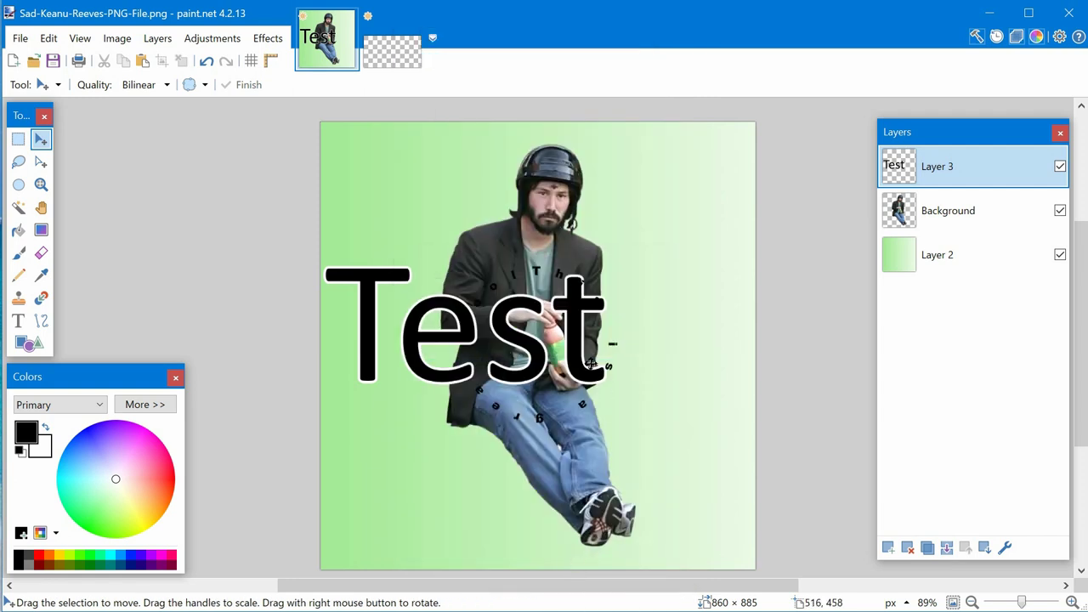
# - Move Layer 3's combined text around the canvas, place it slightly up and right of its original position, and deselect it
pyautogui.moveTo(625, 361); pyautogui.dragTo(668, 272)
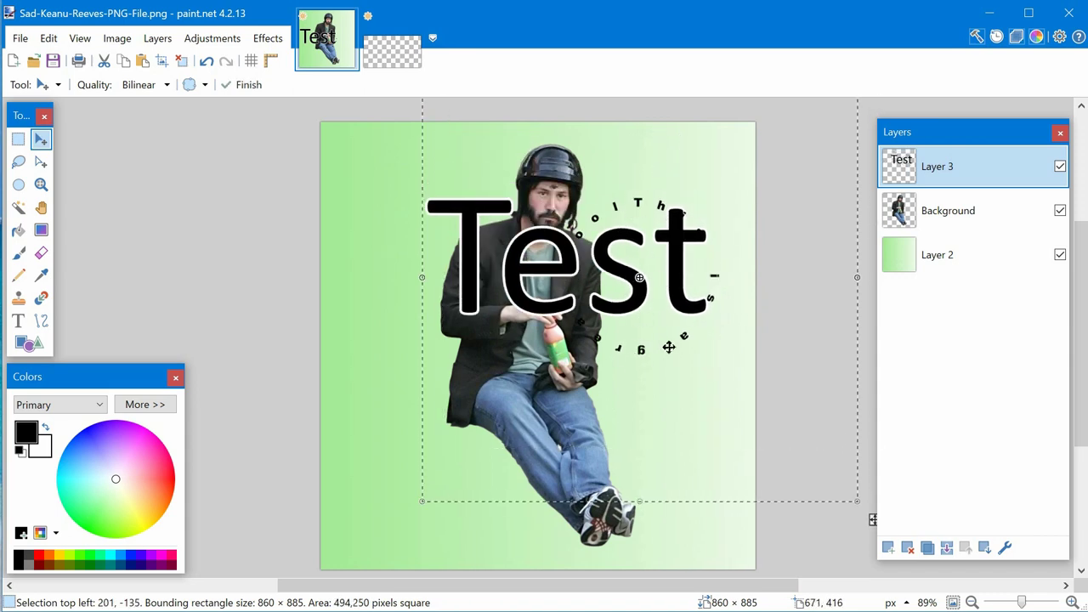
pyautogui.moveTo(669, 347); pyautogui.dragTo(698, 425)
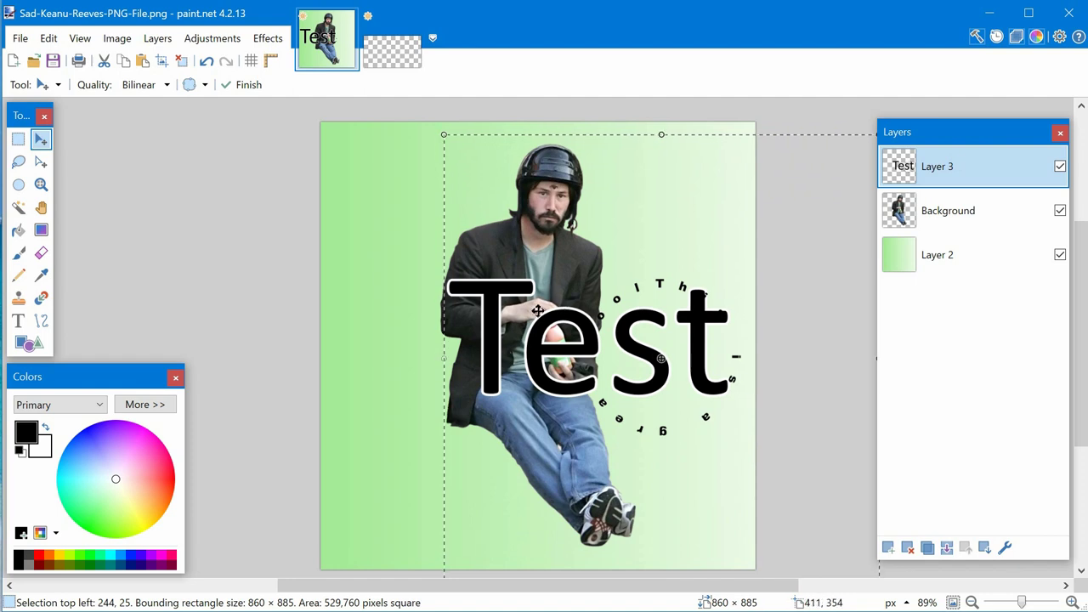
pyautogui.moveTo(657, 395); pyautogui.dragTo(561, 371)
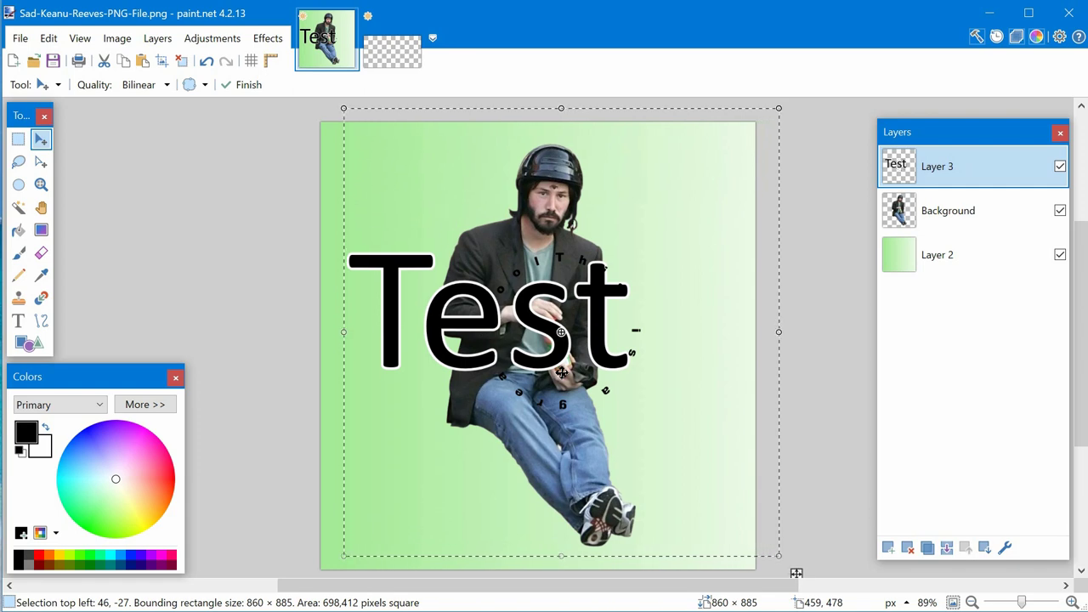
pyautogui.hotkey('ctrl', 'd')
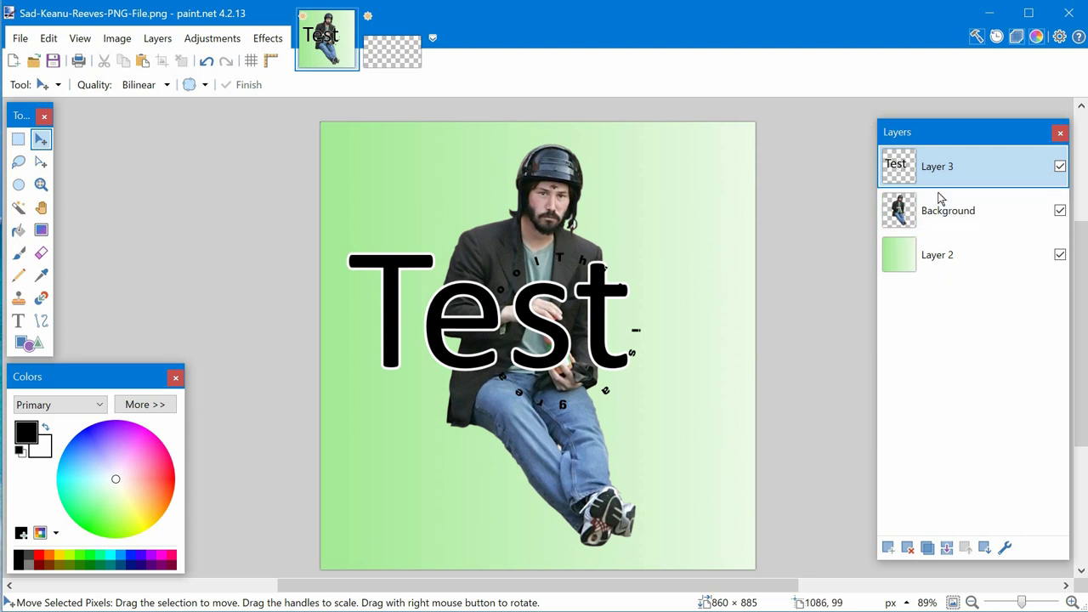
# - Save the image under a new format as the JPEG file Sad-Keanu-Reeves-PNG-File.jpg on the Desktop
pyautogui.click(28, 42)
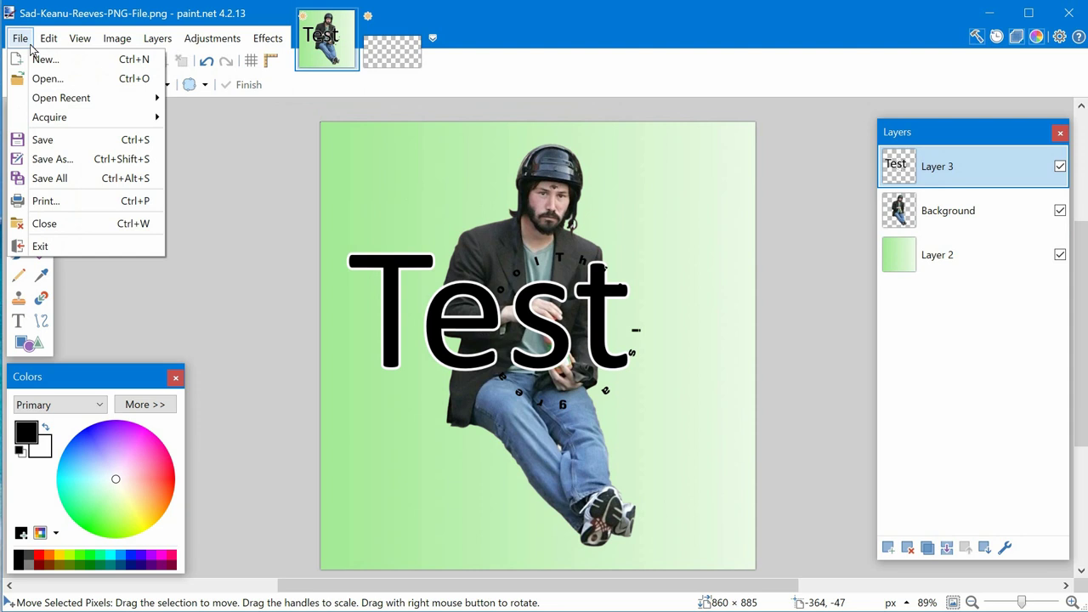
pyautogui.click(72, 160)
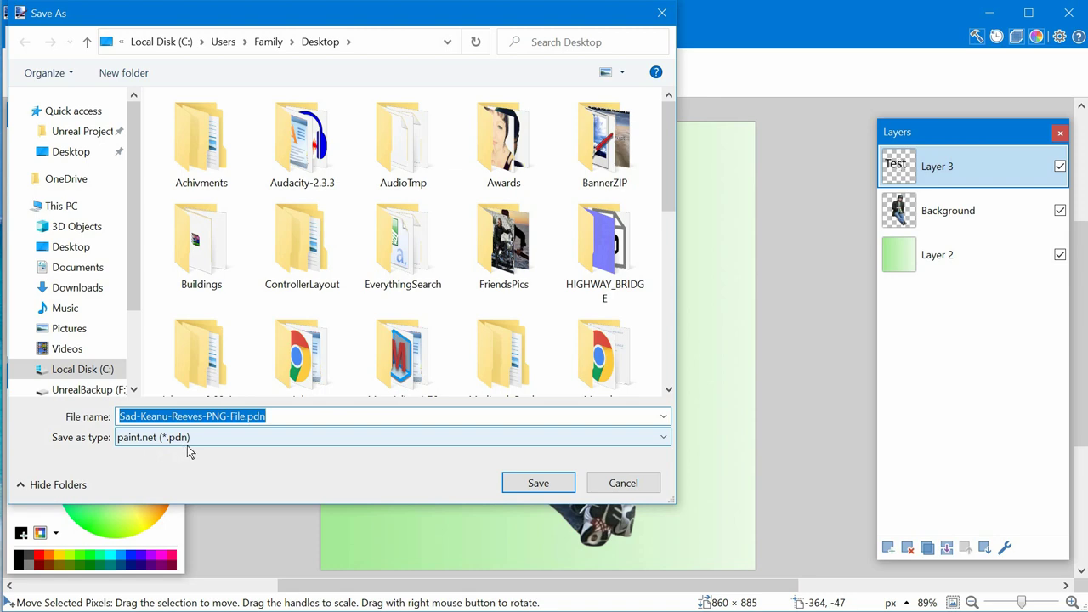
pyautogui.moveTo(425, 15); pyautogui.dragTo(425, 223)
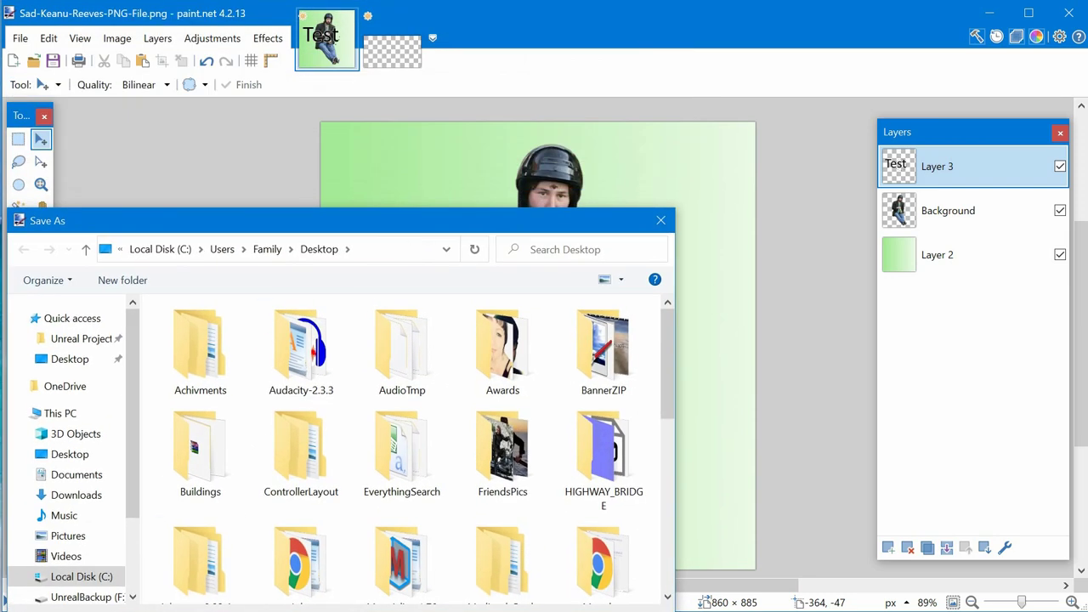
pyautogui.moveTo(321, 229); pyautogui.dragTo(563, 128)
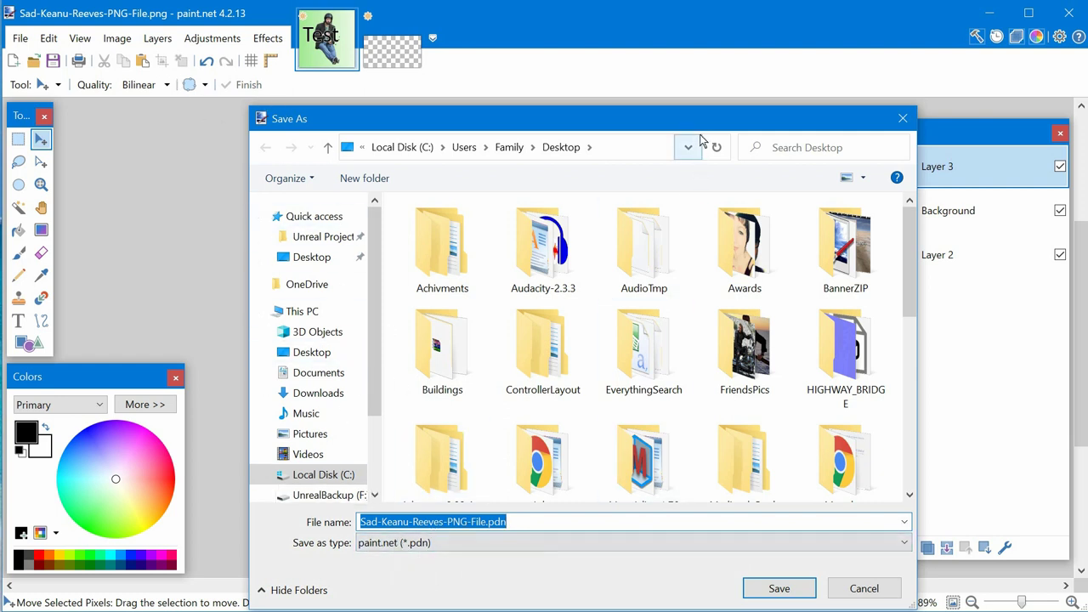
pyautogui.moveTo(697, 132); pyautogui.dragTo(572, 102)
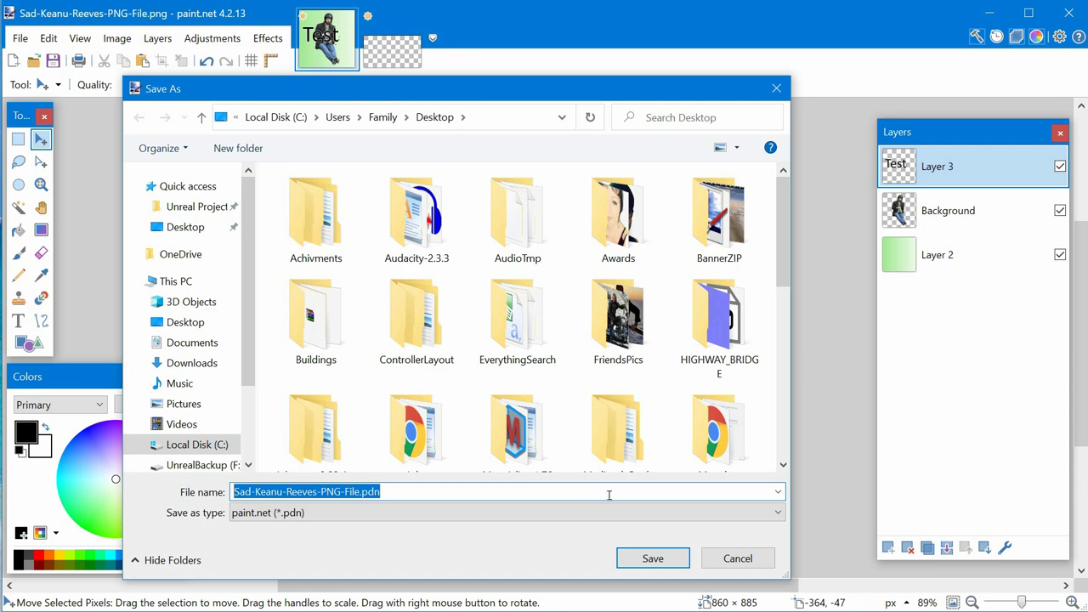
pyautogui.click(475, 518)
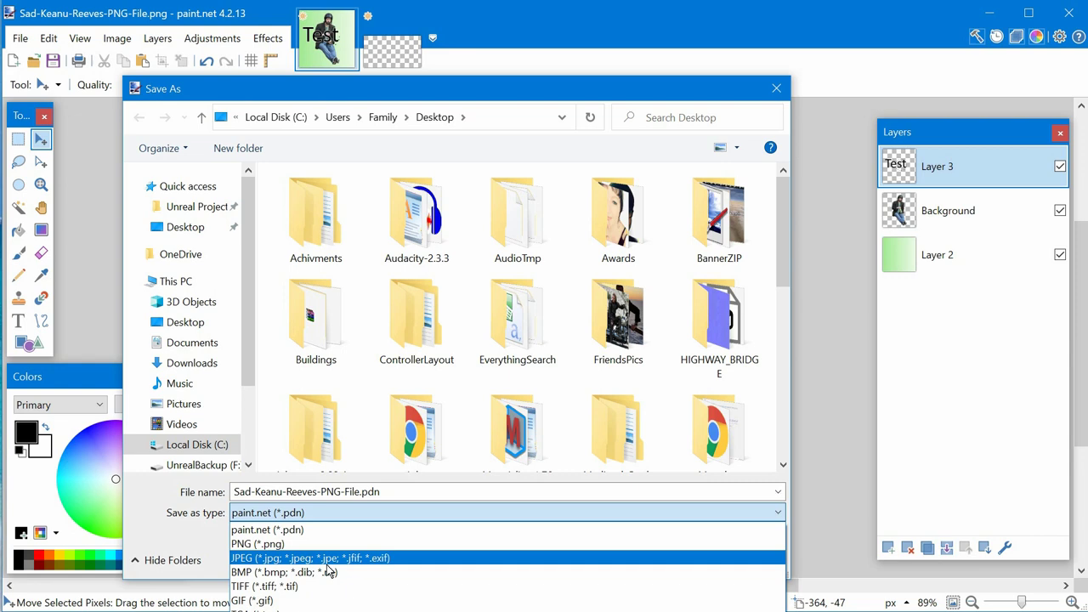
pyautogui.click(329, 559)
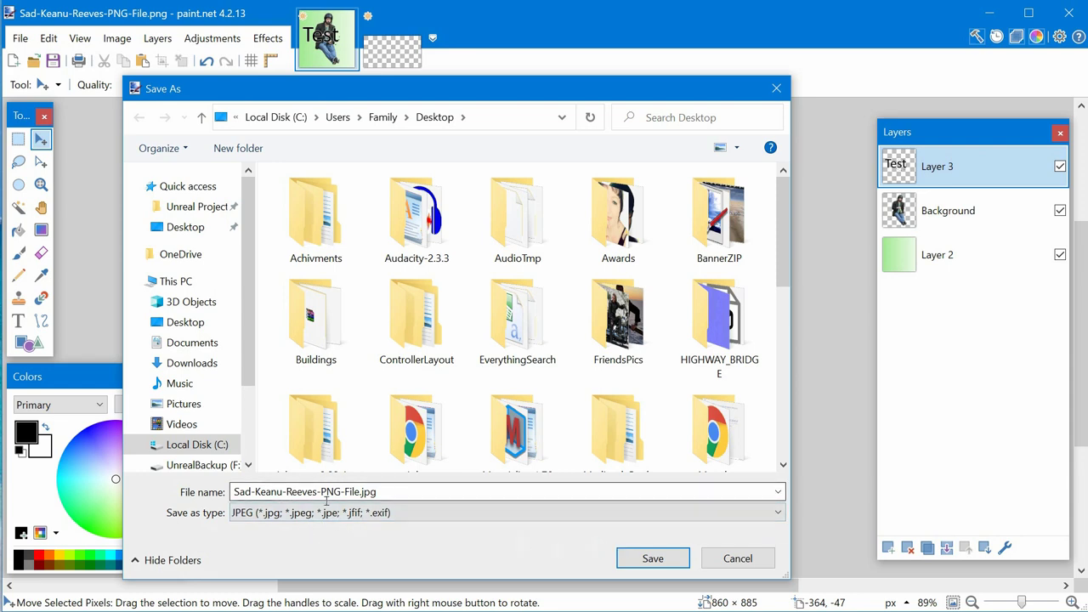
pyautogui.click(621, 560)
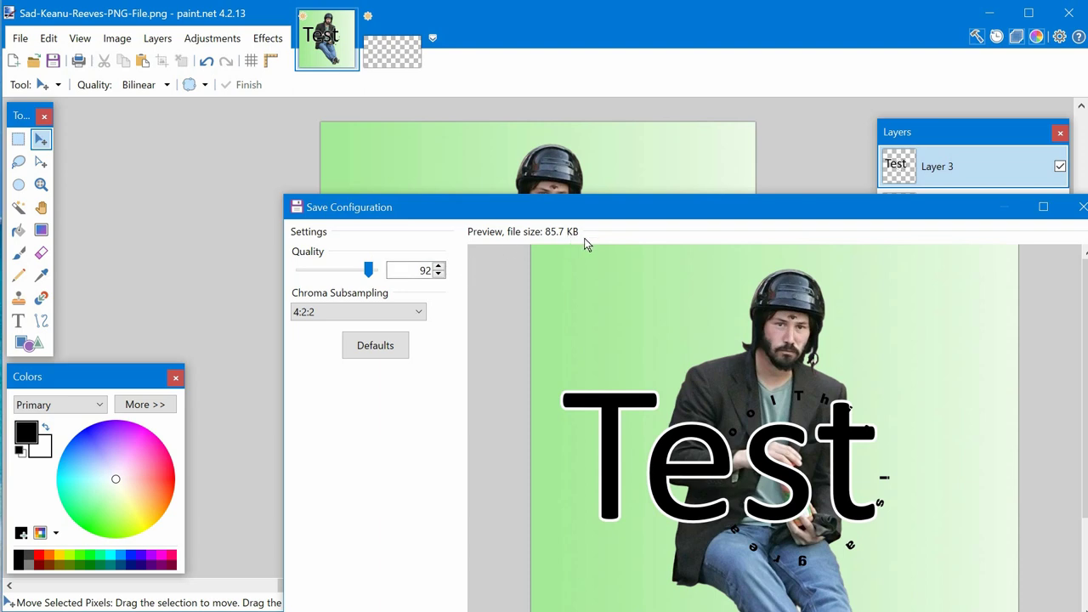
# - Preview the JPEG at quality 4, restore the default quality of 95, and finish saving with the layers flattened
pyautogui.click(372, 273)
pyautogui.moveTo(373, 274); pyautogui.dragTo(305, 289)
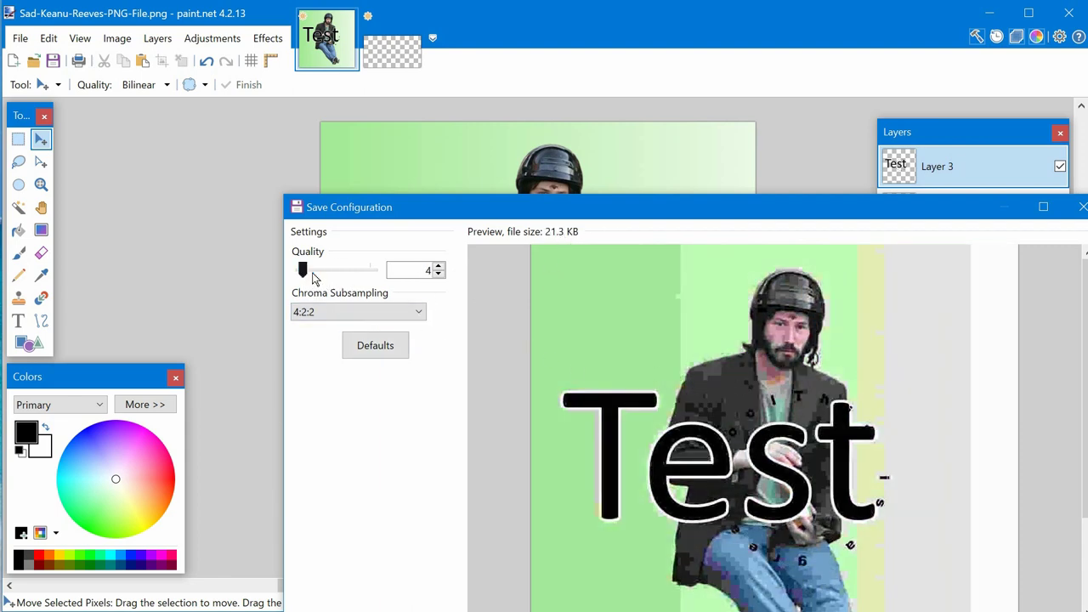
pyautogui.moveTo(303, 272); pyautogui.dragTo(380, 286)
pyautogui.click(387, 351)
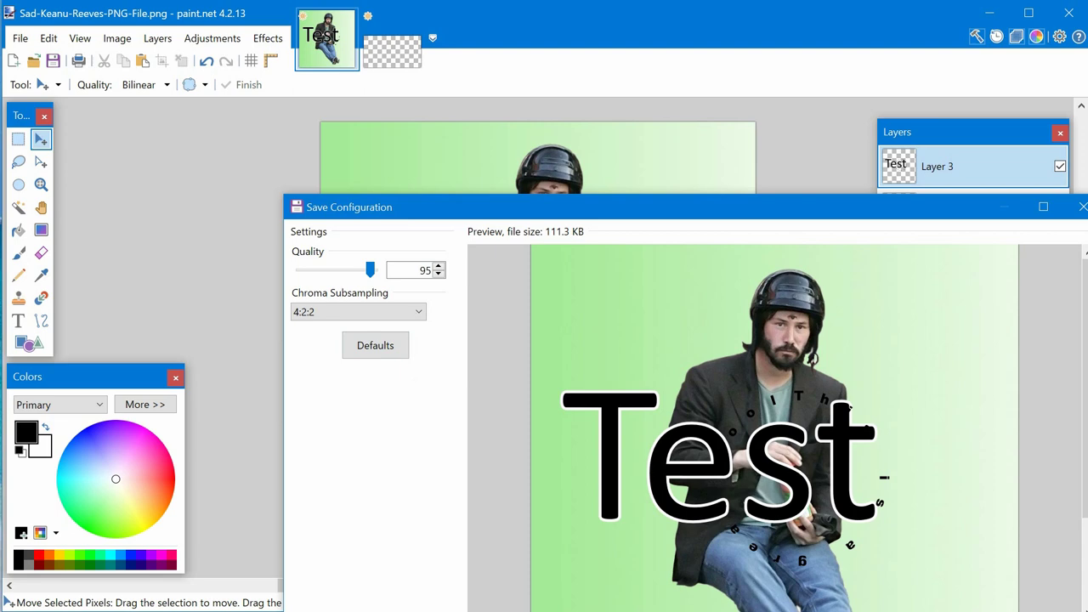
pyautogui.press('Return')
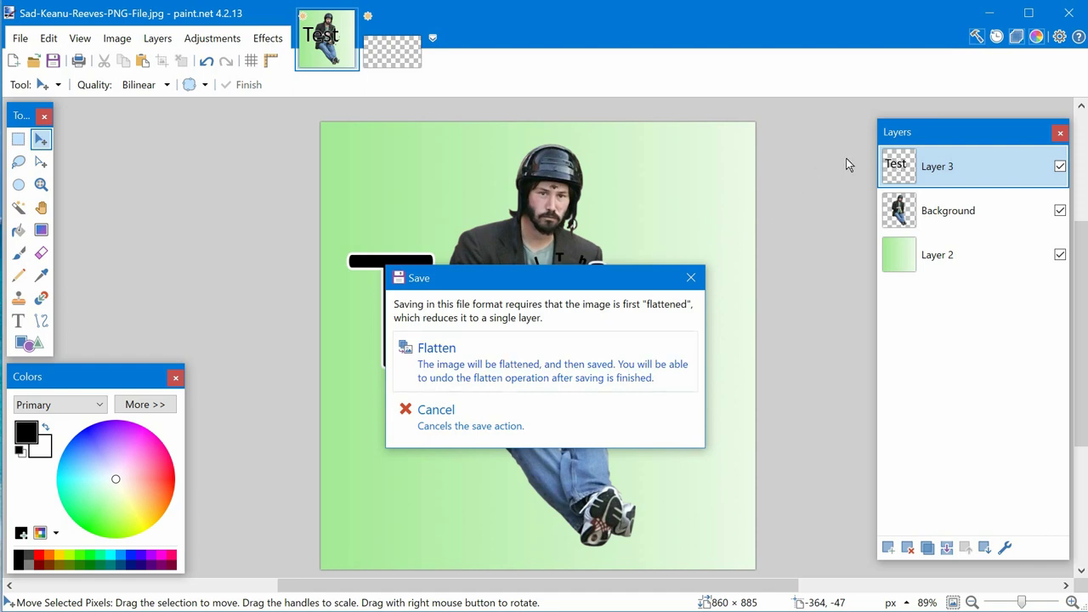
pyautogui.click(611, 344)
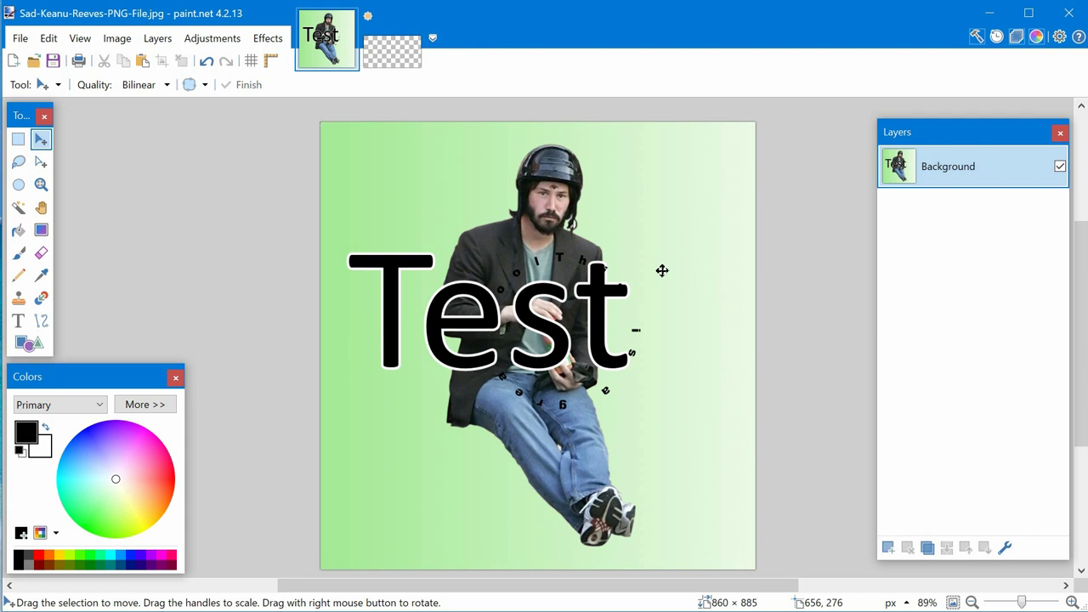
# - Undo the layer flattening, check the Save As options for the layered paint.net (*.pdn) format, and leave without saving
pyautogui.click(208, 65)
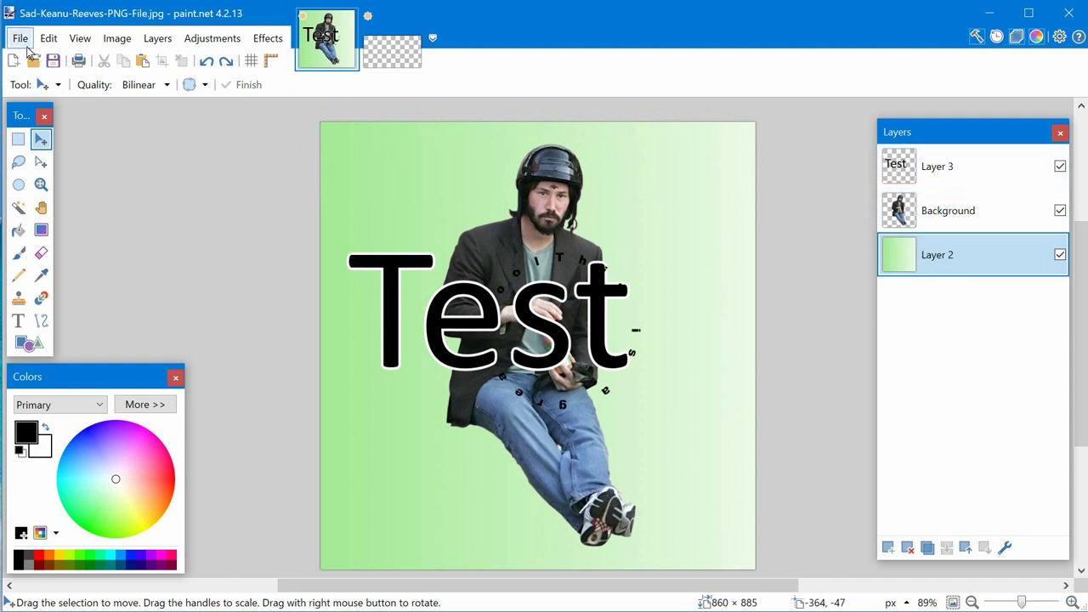
pyautogui.click(19, 39)
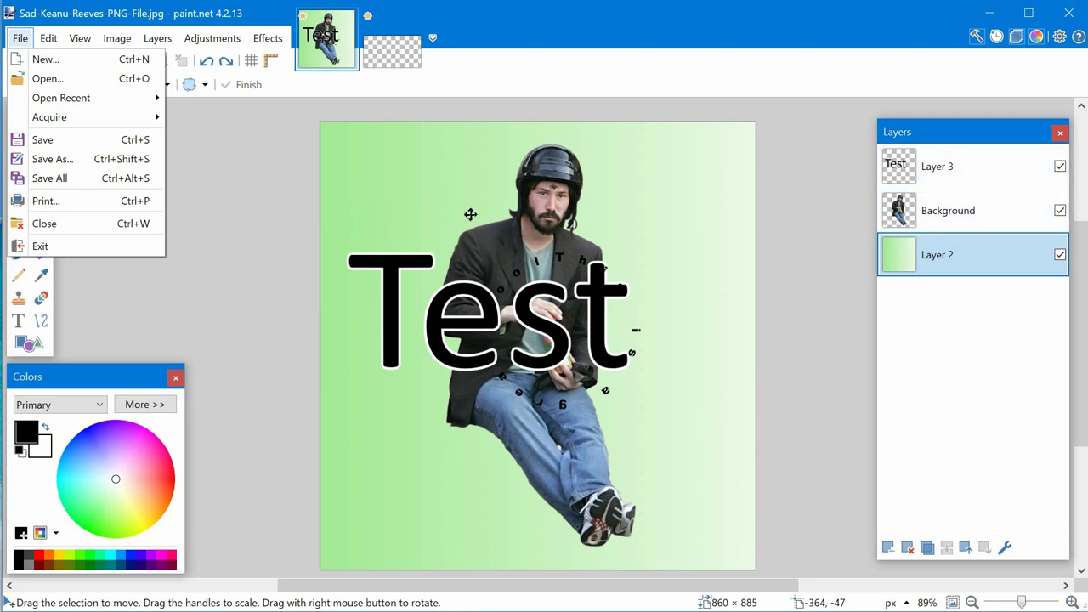
pyautogui.click(82, 168)
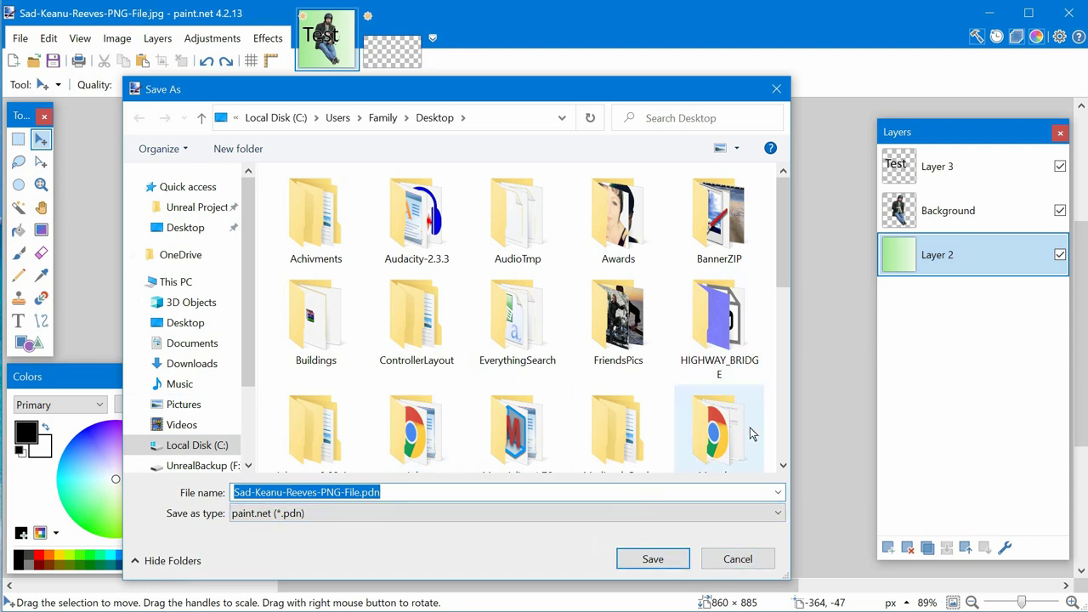
pyautogui.click(736, 555)
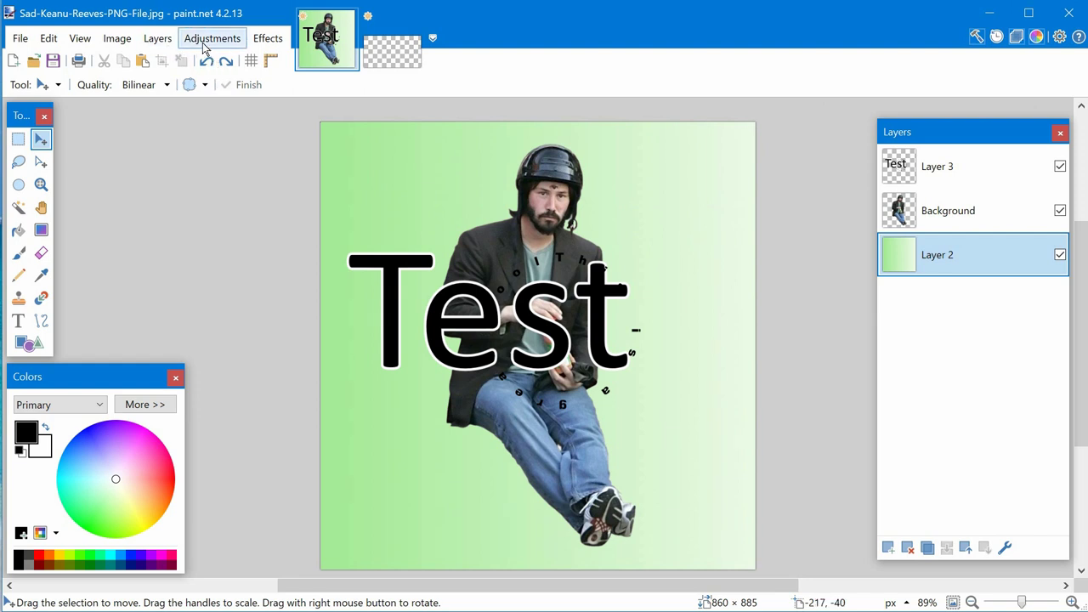
# - Try the Auto-Level adjustment on the Background layer and undo it
pyautogui.click(957, 212)
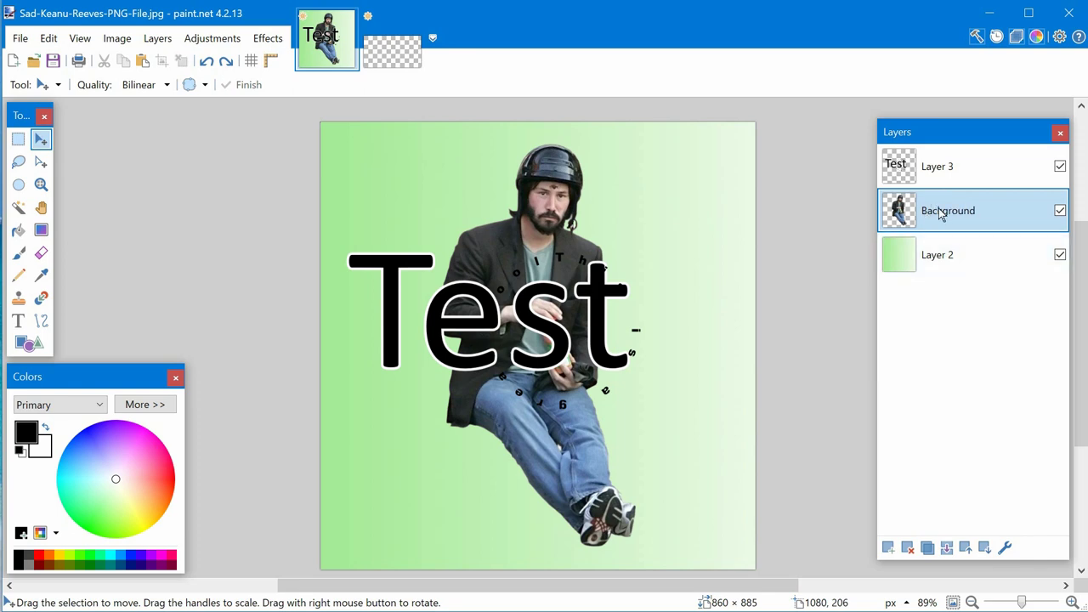
pyautogui.click(206, 39)
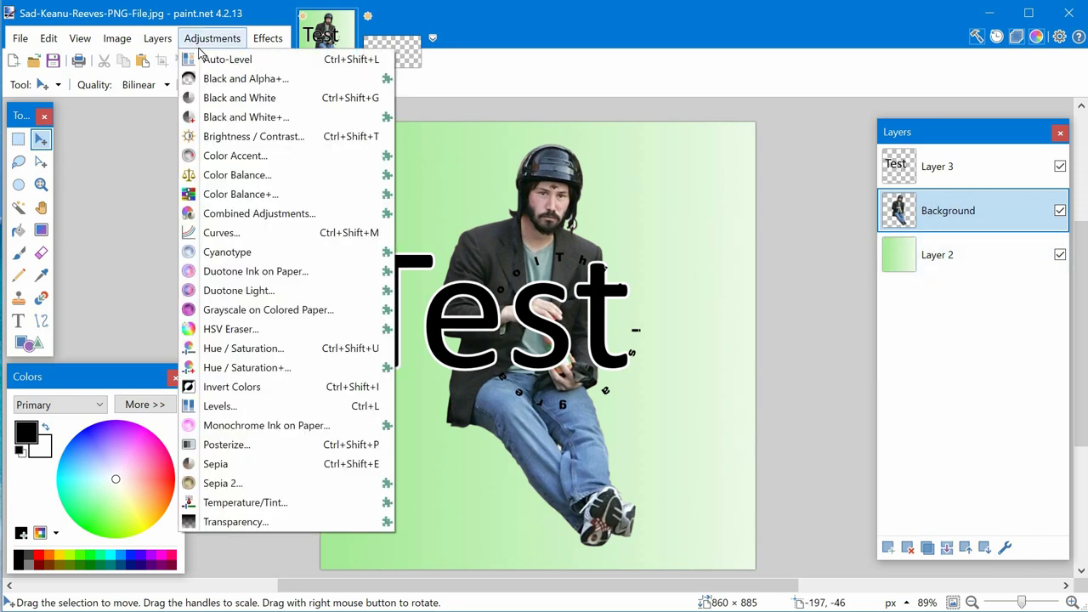
pyautogui.click(207, 64)
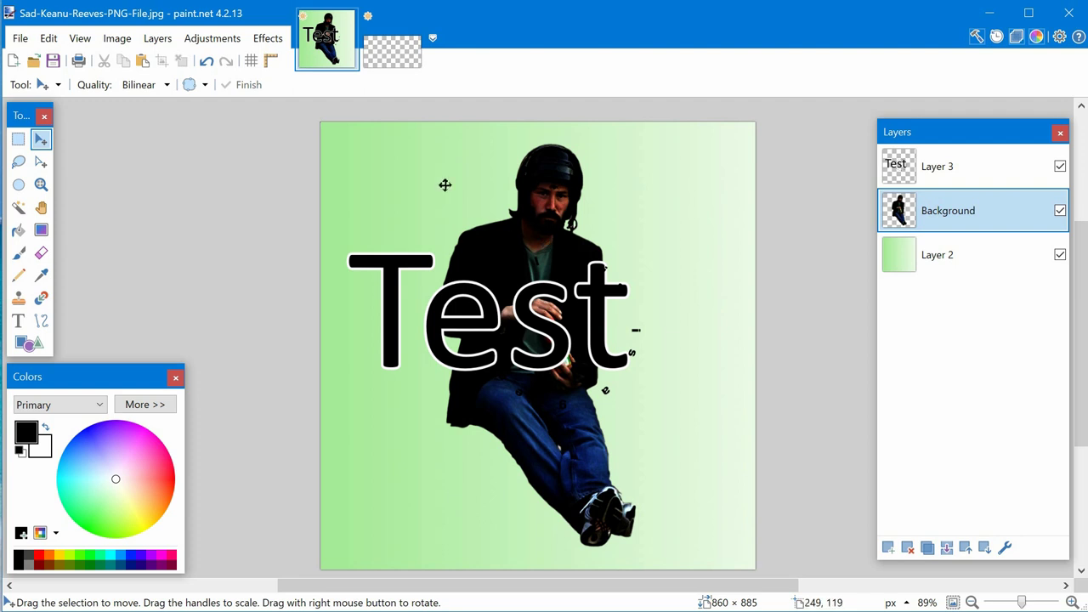
pyautogui.click(206, 64)
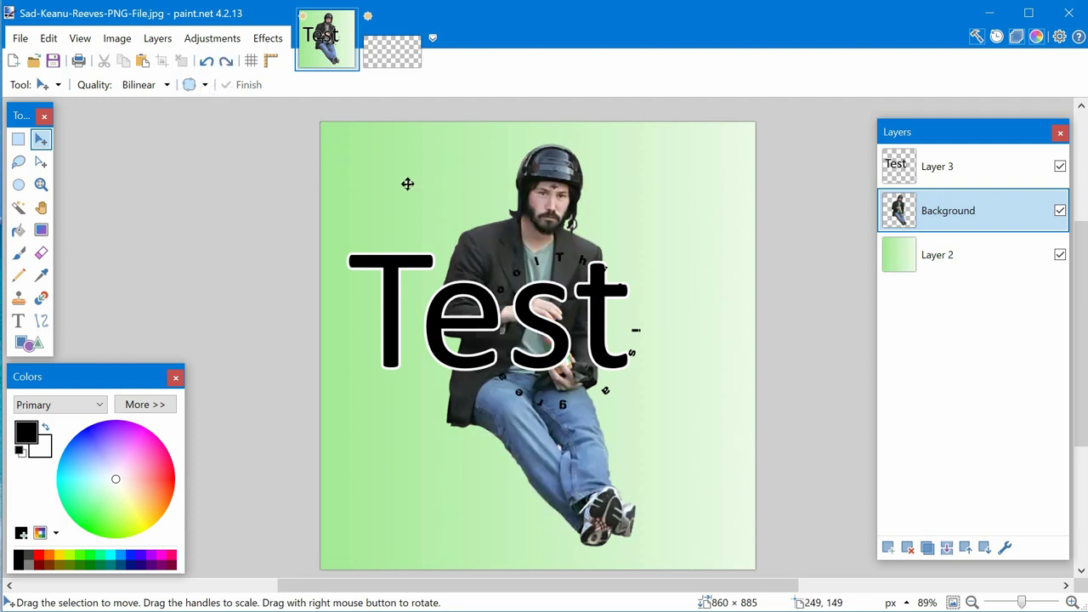
# - Preview the Sepia 2 adjustment on the Background layer at intensity 0.62 and discard it
pyautogui.click(202, 41)
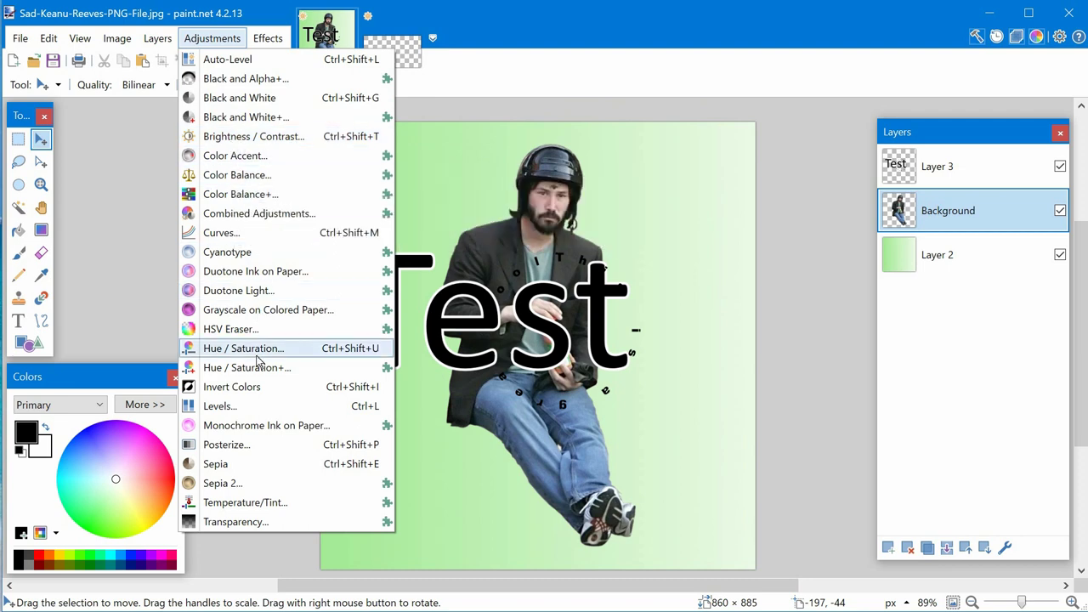
pyautogui.click(223, 483)
pyautogui.moveTo(596, 271); pyautogui.dragTo(241, 362)
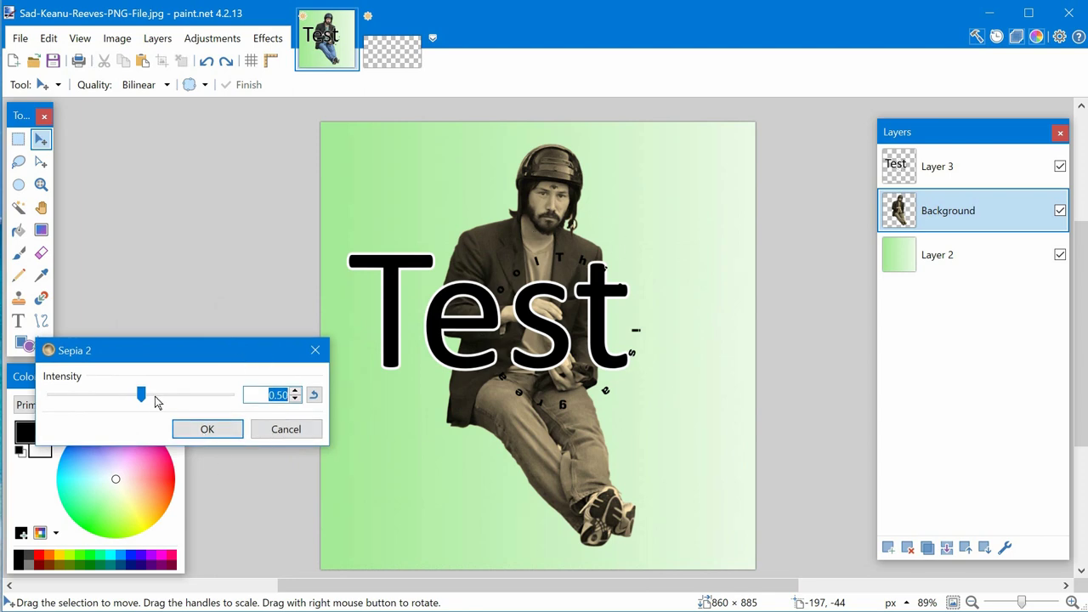
pyautogui.moveTo(142, 395); pyautogui.dragTo(173, 407)
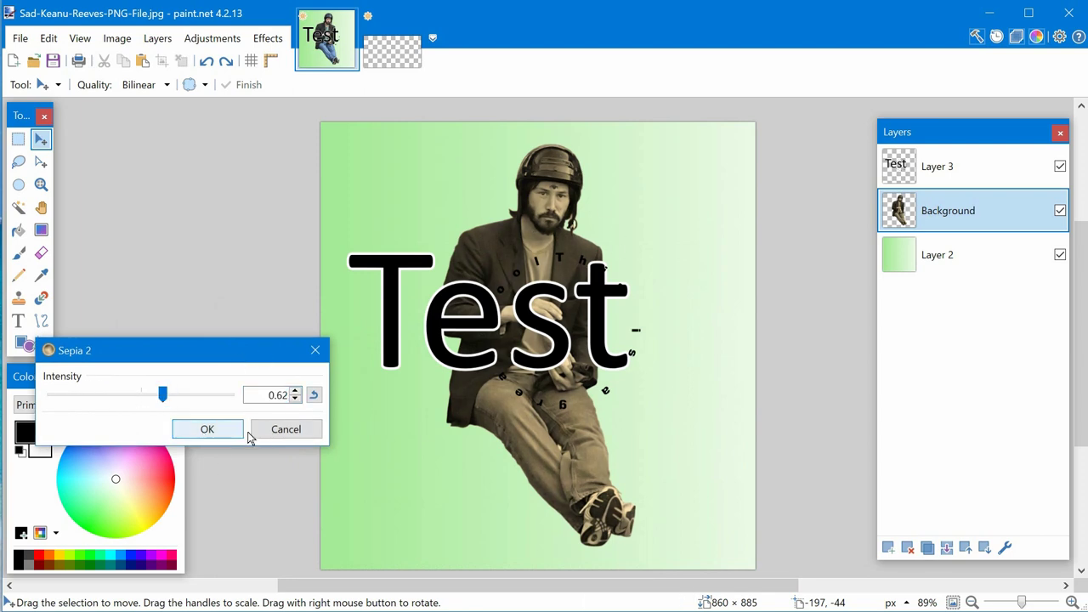
pyautogui.click(266, 431)
# - Preview Brightness / Contrast changes on the Background layer with both values altered, and dismiss the adjustment
pyautogui.click(212, 38)
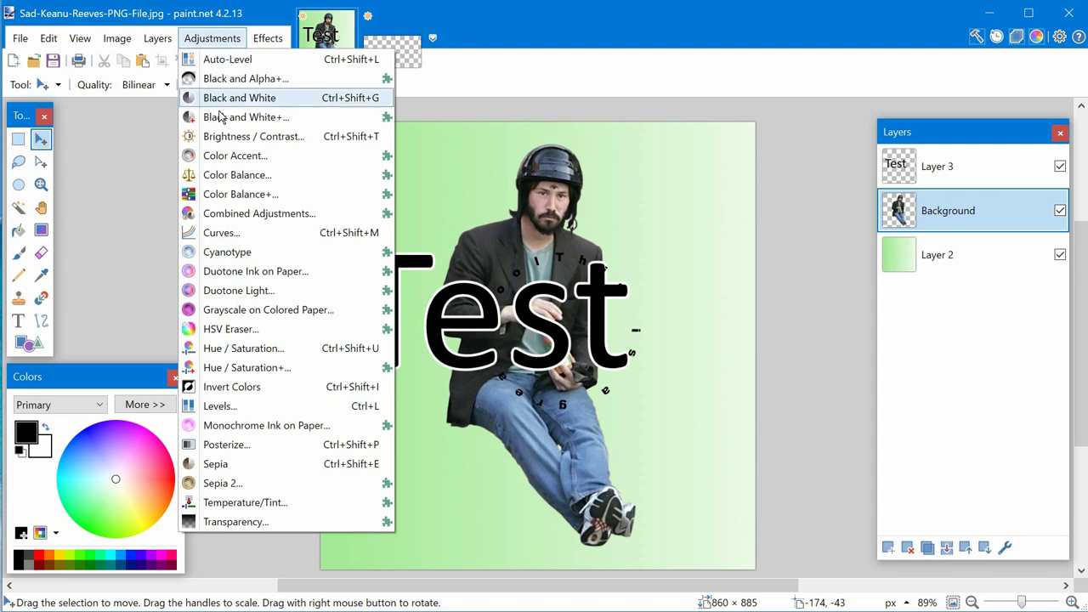
pyautogui.click(216, 139)
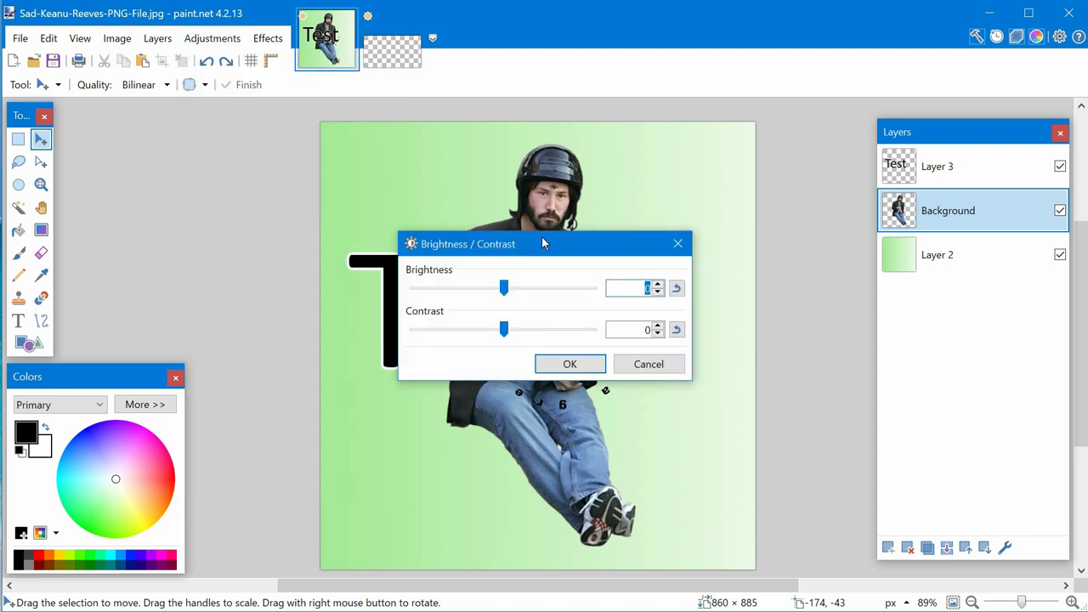
pyautogui.moveTo(545, 244); pyautogui.dragTo(230, 181)
pyautogui.moveTo(198, 224); pyautogui.dragTo(271, 236)
pyautogui.moveTo(193, 267)
pyautogui.mouseDown()
pyautogui.moveTo(255, 273)
pyautogui.moveTo(183, 289)
pyautogui.moveTo(194, 285)
pyautogui.mouseUp()
pyautogui.click(318, 306)
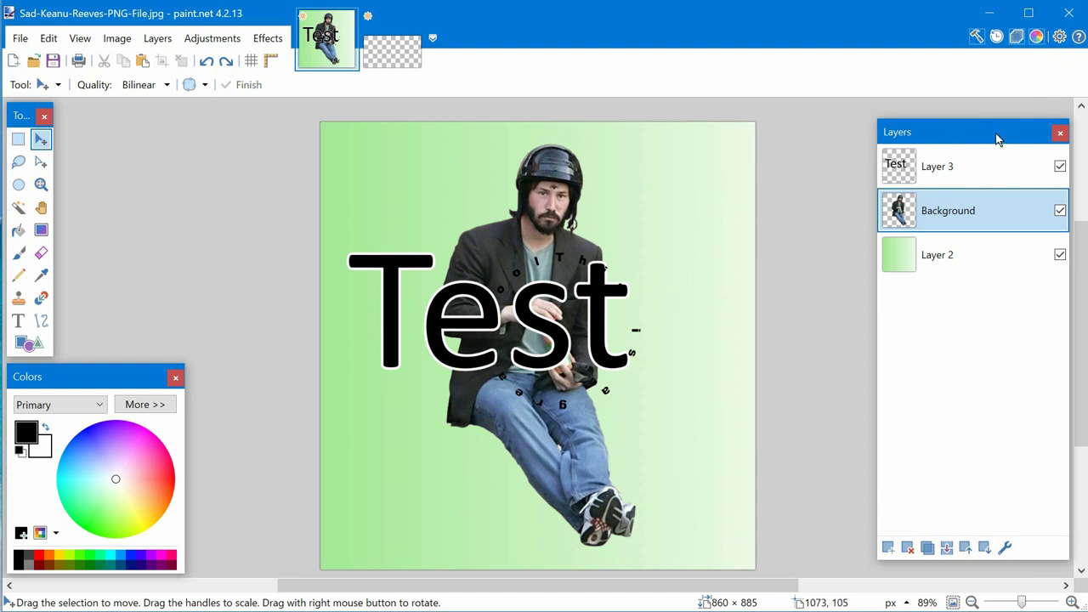
# - Shift the Layers window slightly toward the canvas, close the Layers and Colors windows, and show both again
pyautogui.moveTo(998, 139); pyautogui.dragTo(966, 136)
pyautogui.click(1030, 134)
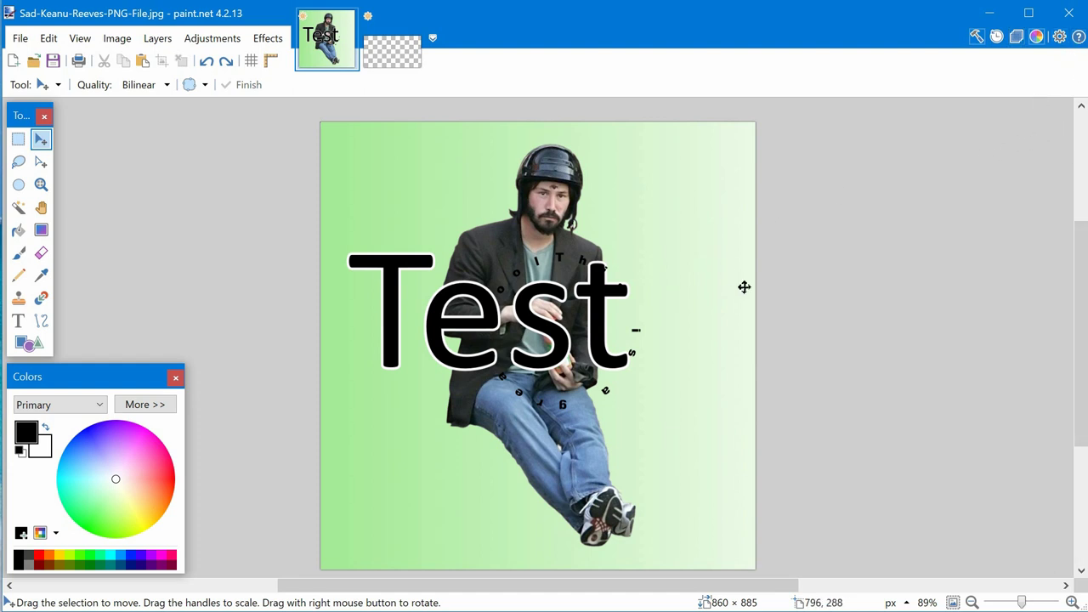
pyautogui.click(176, 378)
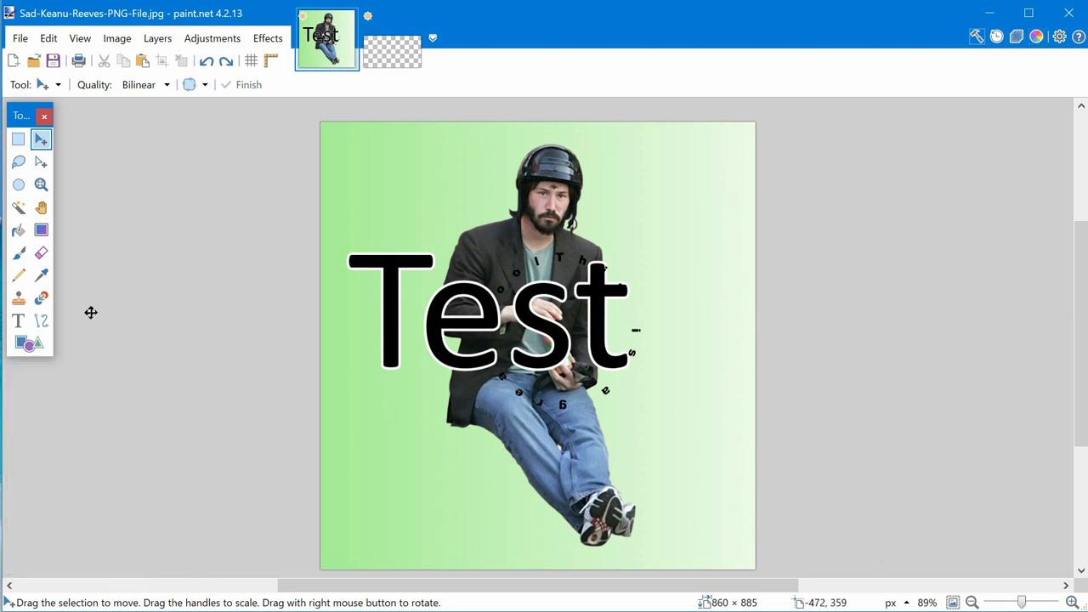
pyautogui.click(1038, 39)
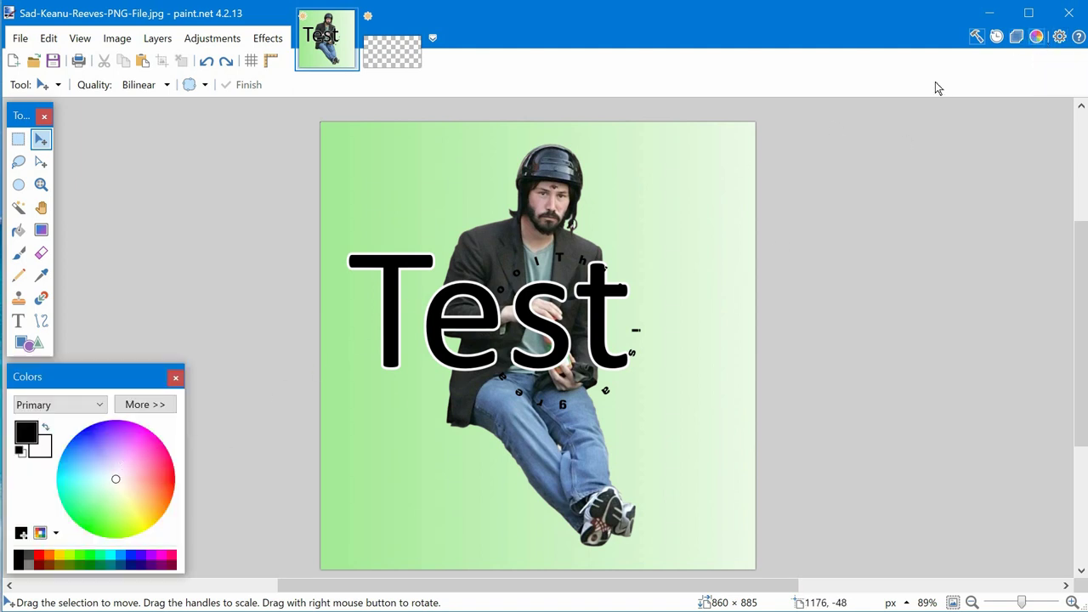
pyautogui.click(1016, 36)
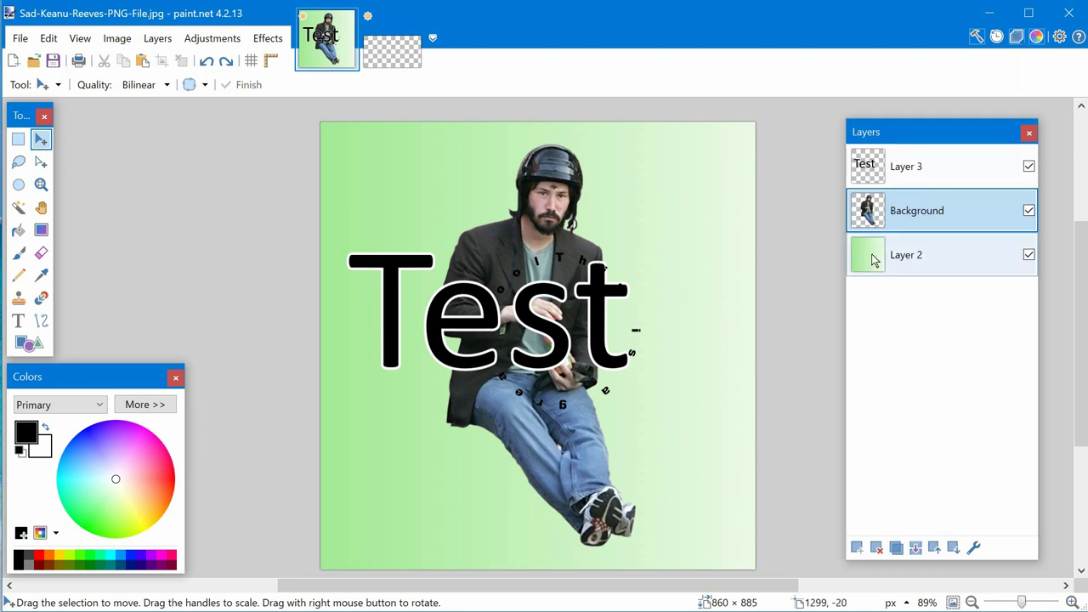